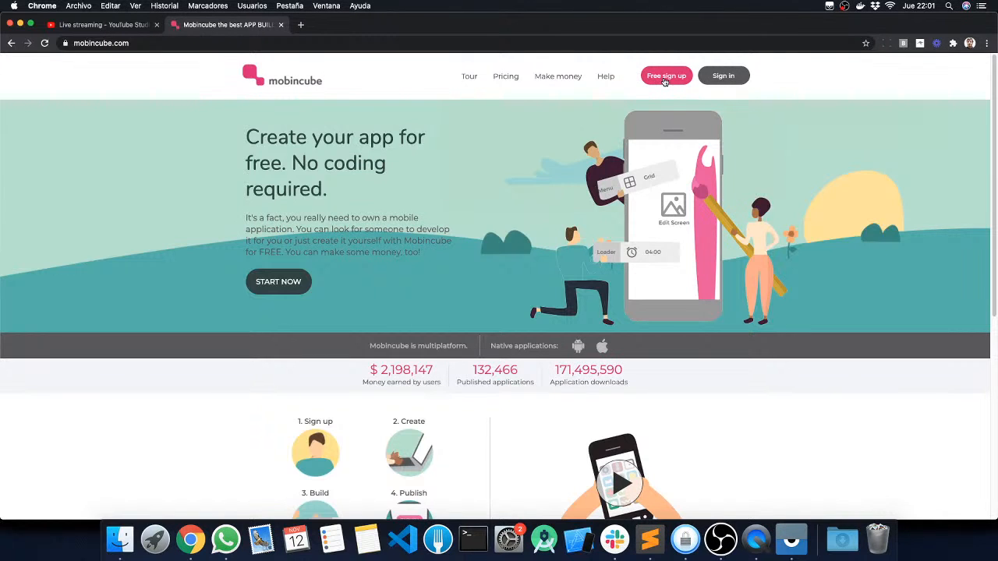
Step: Go from the Mobincube home page to the existing-account login and sign in with the prefilled credentials
left_click(666, 81)
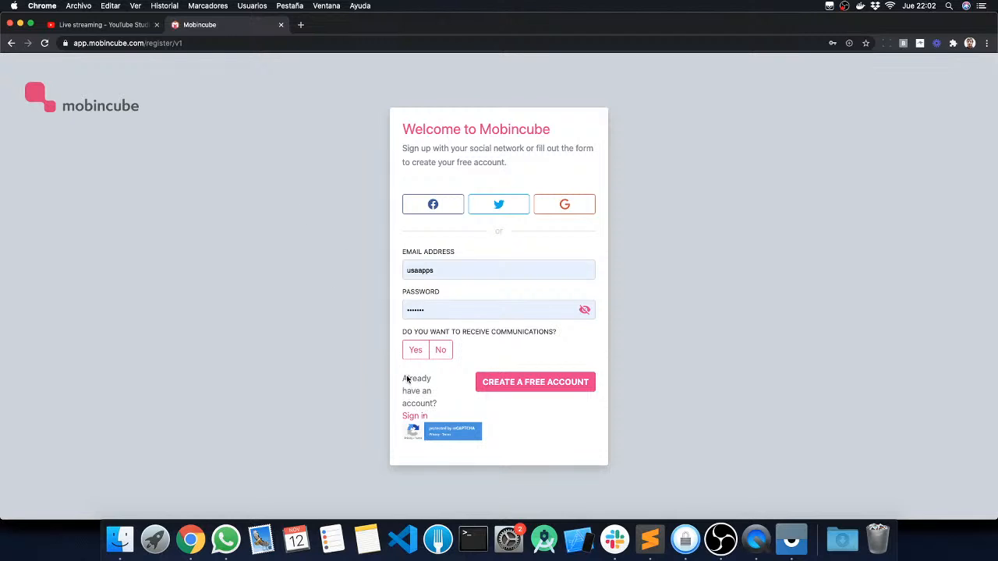
left_click(415, 416)
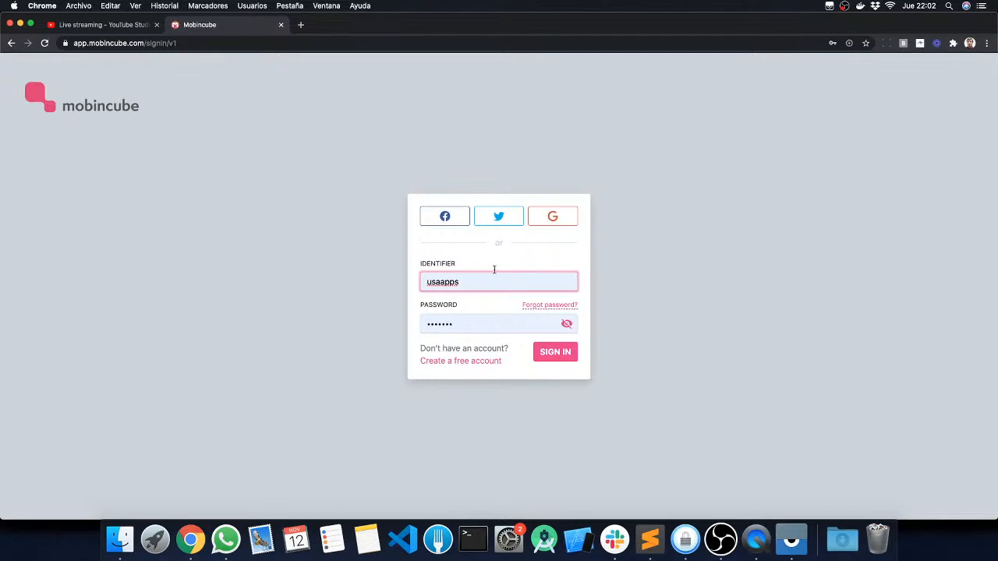
left_click(538, 356)
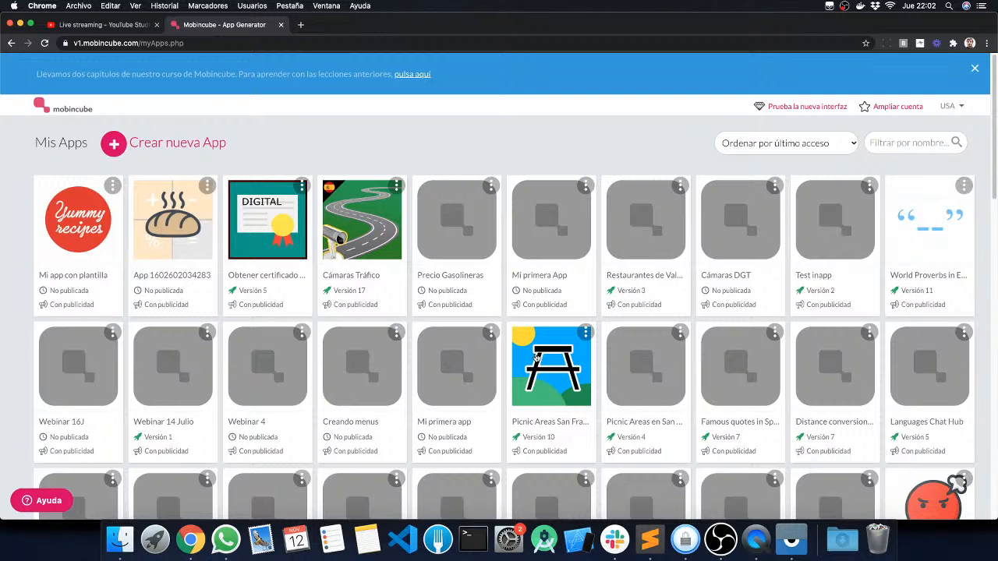
Step: Examine the interface language options available for the account, leaving the current language selected
left_click(949, 105)
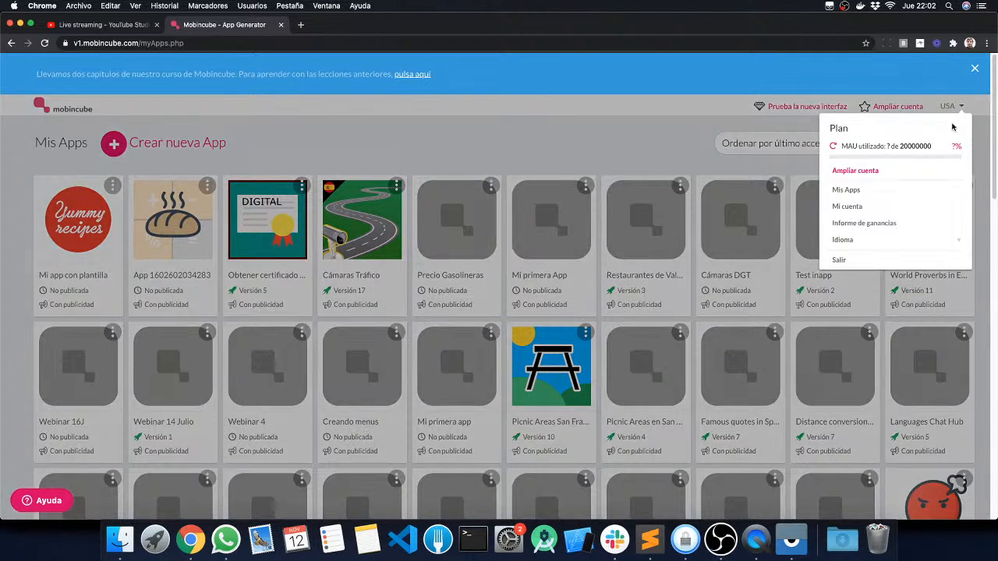
left_click(845, 240)
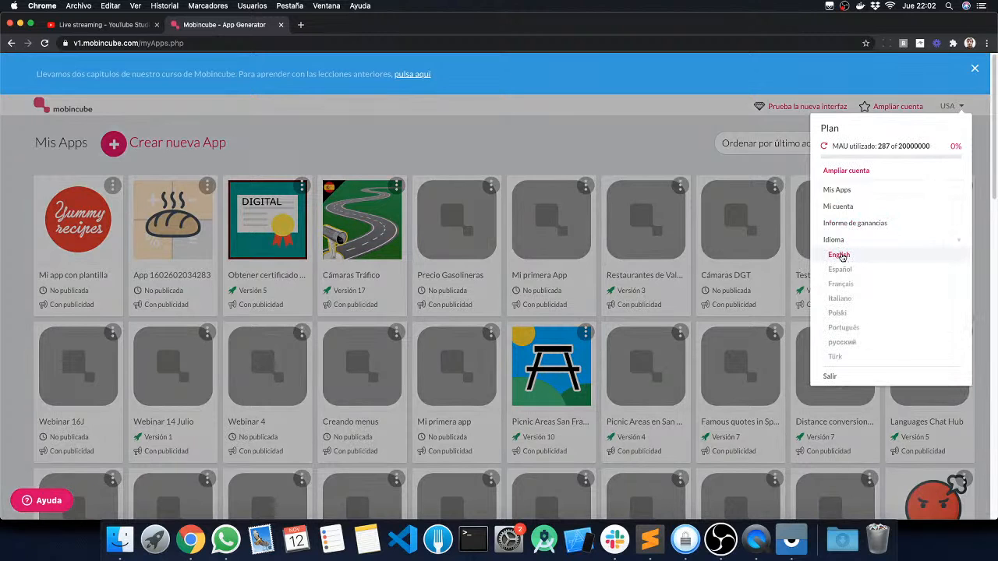
left_click(671, 138)
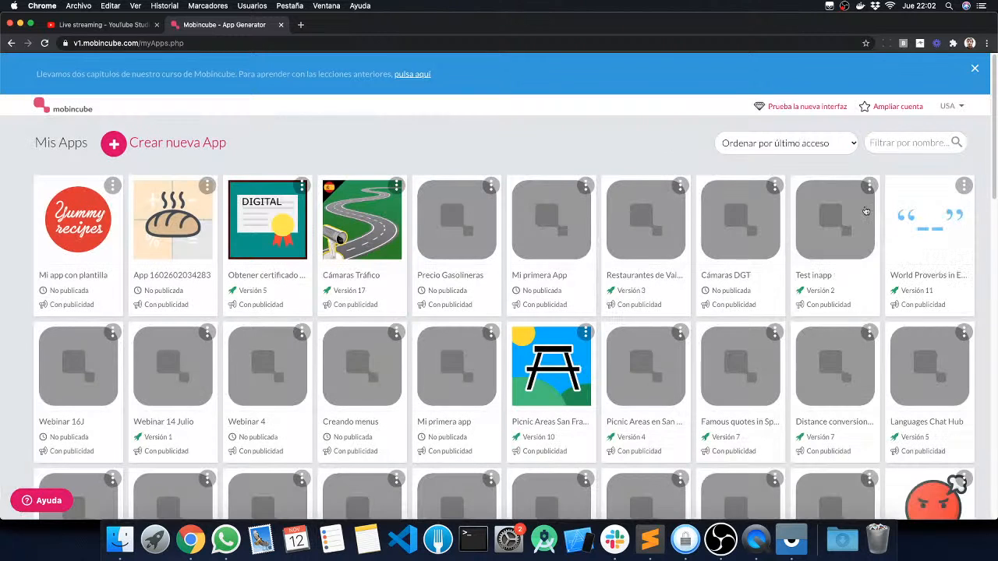
left_click(951, 108)
left_click(849, 242)
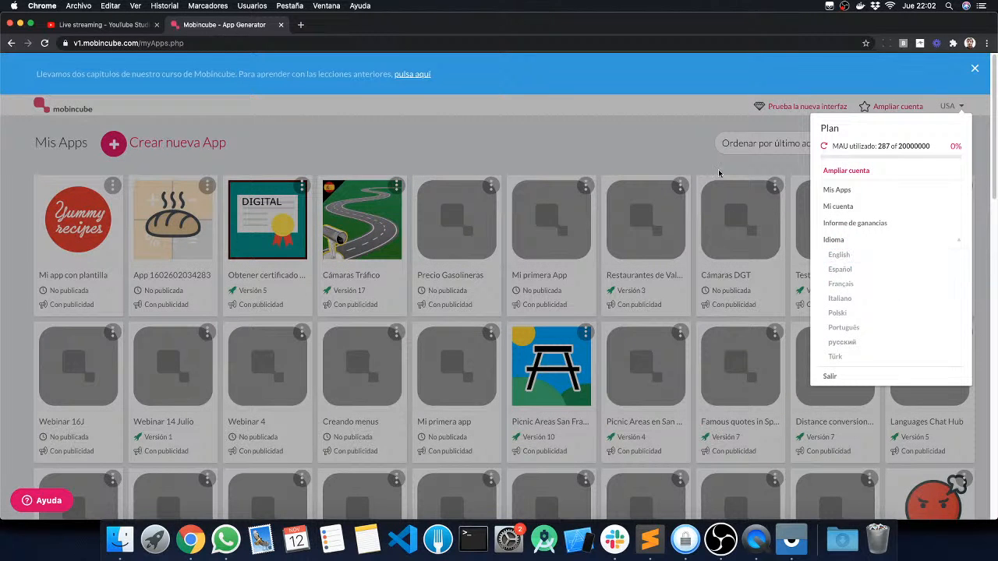
left_click(567, 134)
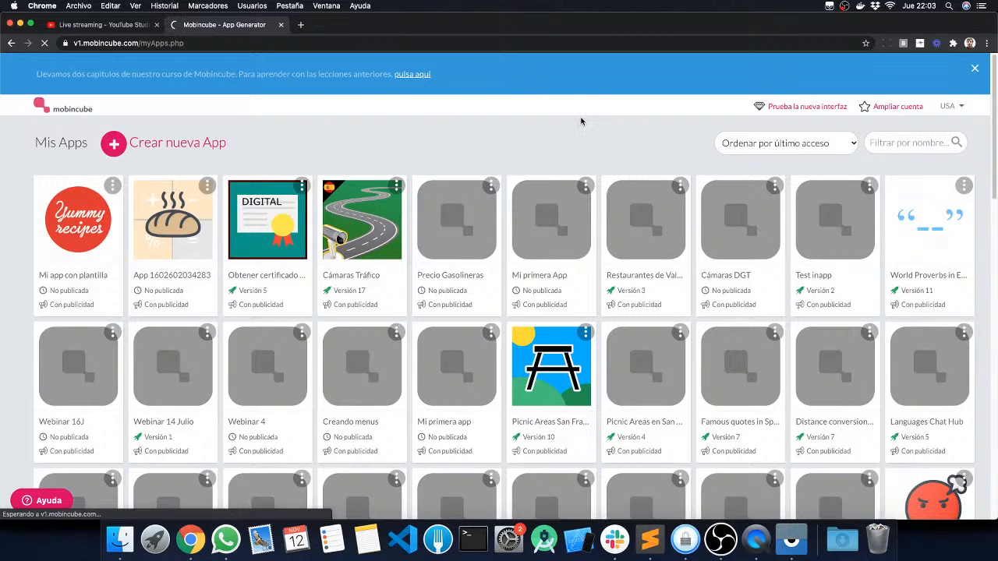
Step: Switch to the new Mobincube interface and dismiss its welcome window
left_click(794, 109)
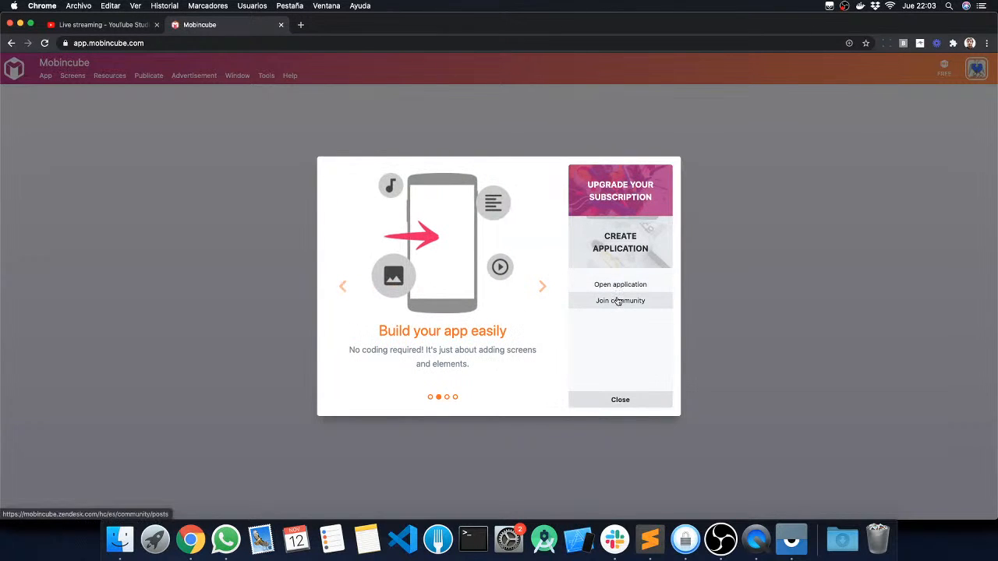
left_click(634, 400)
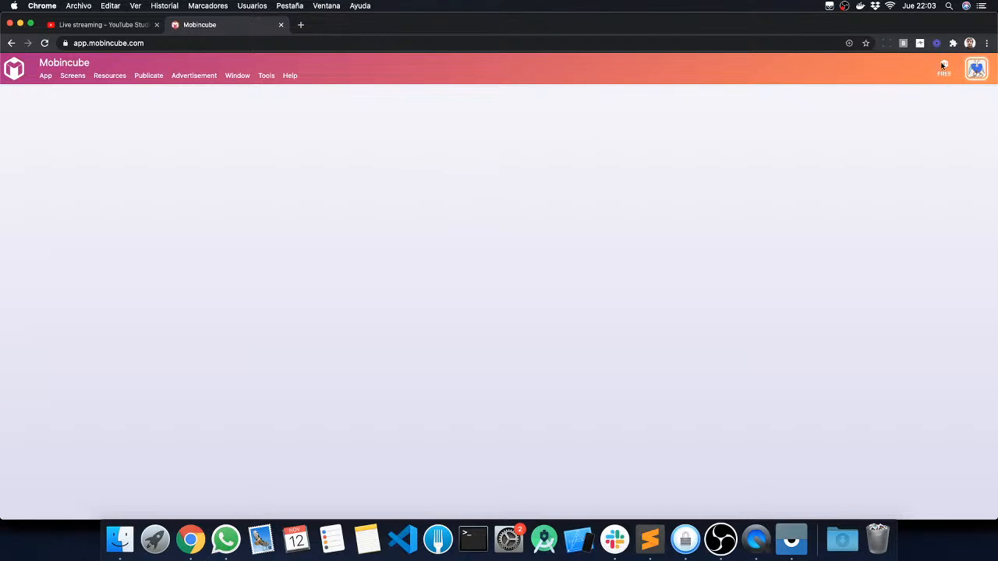
Step: Review the account's profile summary and billing information, then close the account settings
left_click(980, 69)
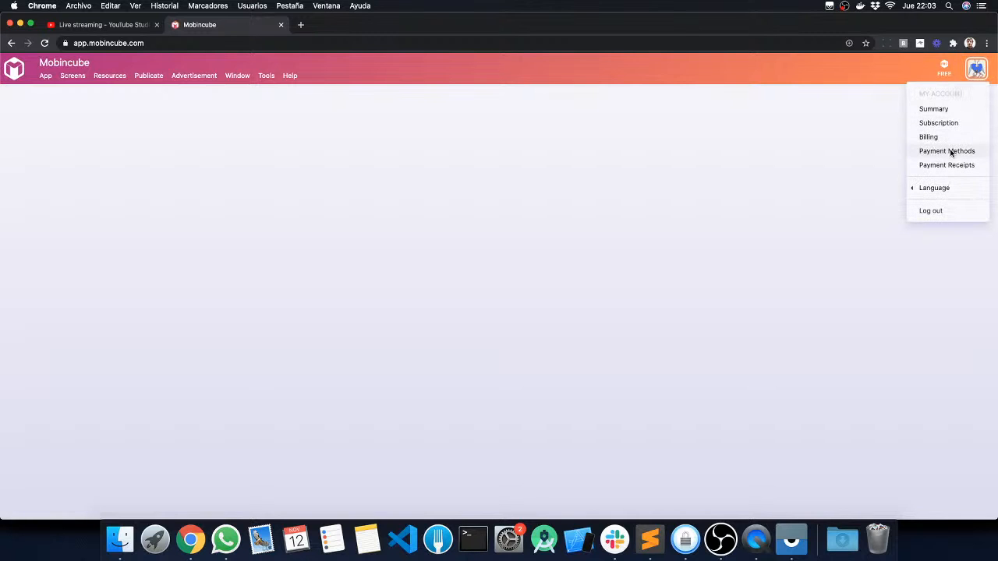
left_click(937, 111)
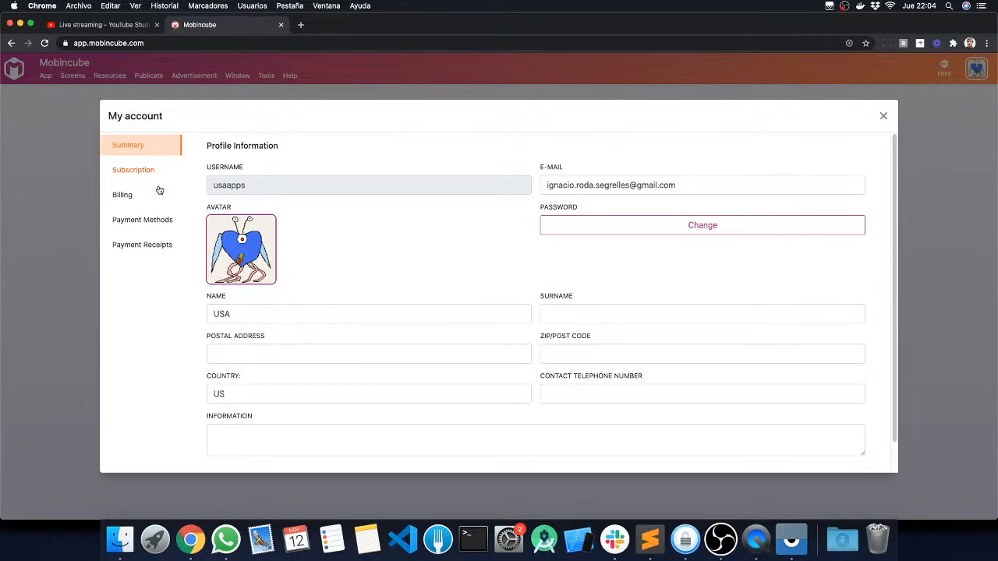
left_click(131, 195)
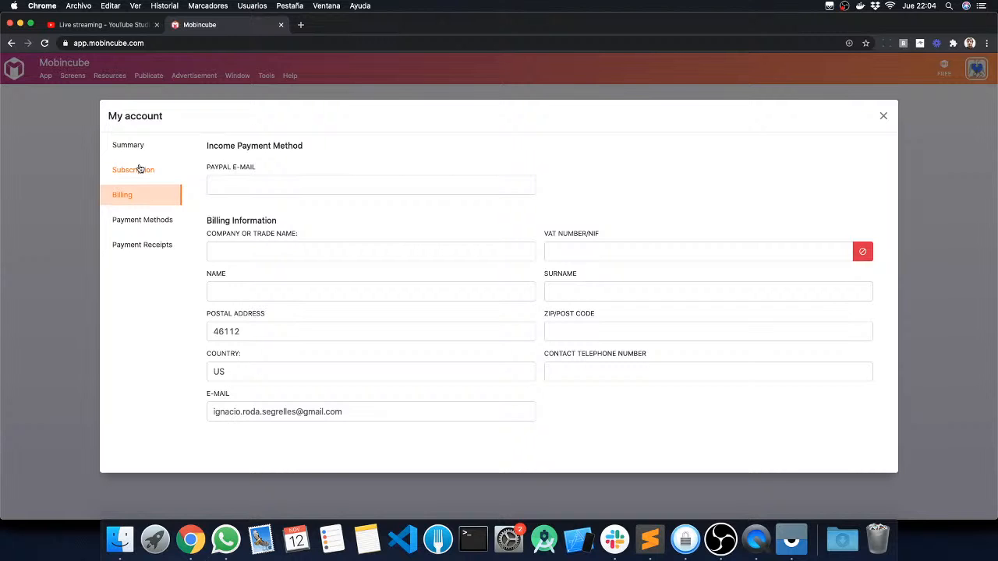
left_click(882, 119)
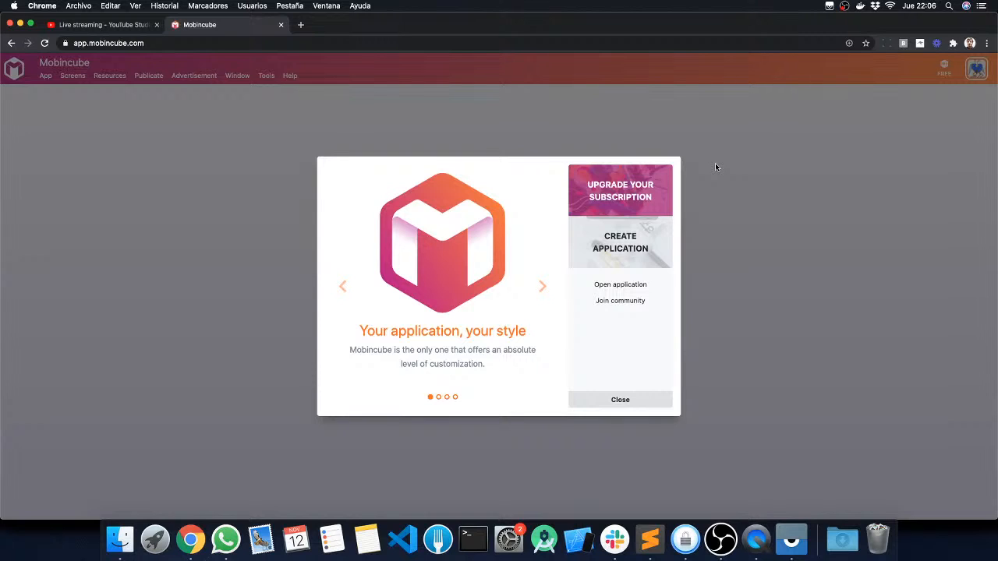
Step: Open the subscription pricing page of mobincube.com in a new browser tab
left_click(300, 24)
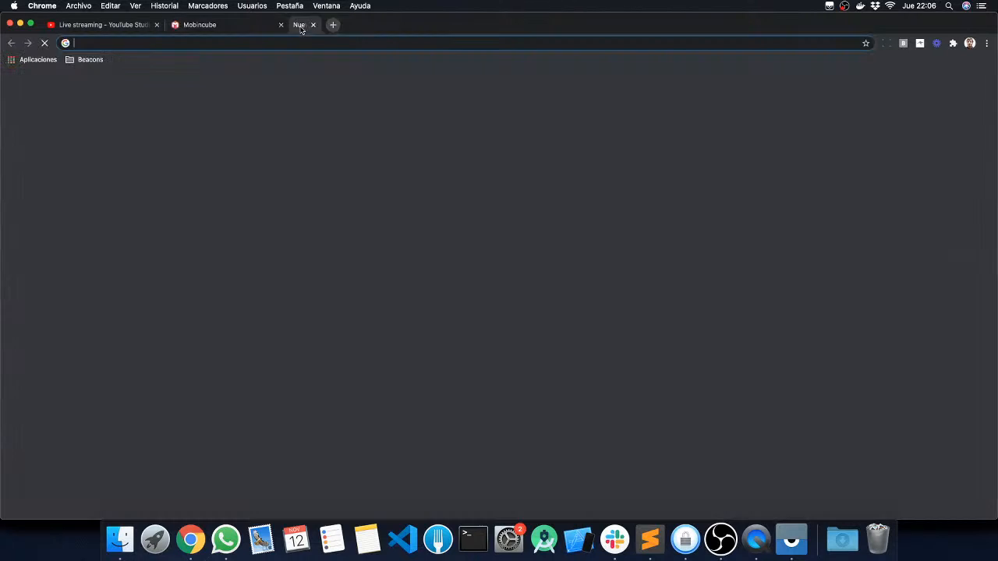
type("mo")
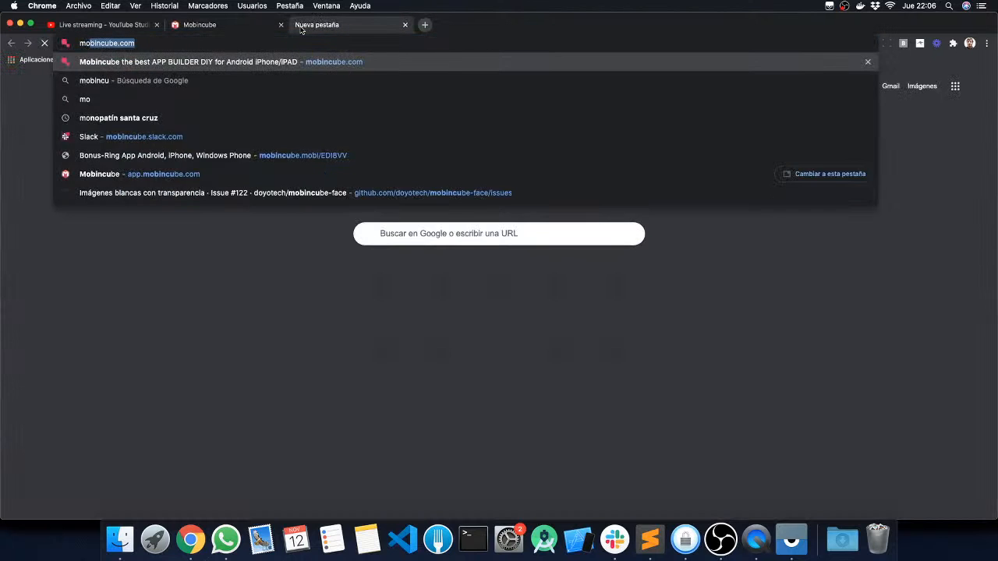
key("Return")
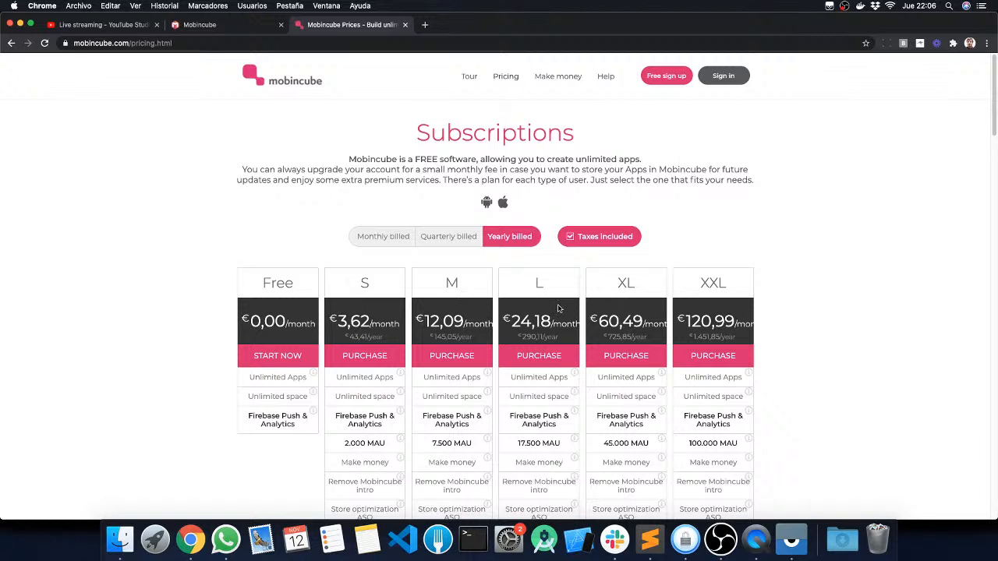
Step: Exclude taxes from the yearly subscription prices and examine the features of the S and M plans
scroll(559, 309, "down", 3)
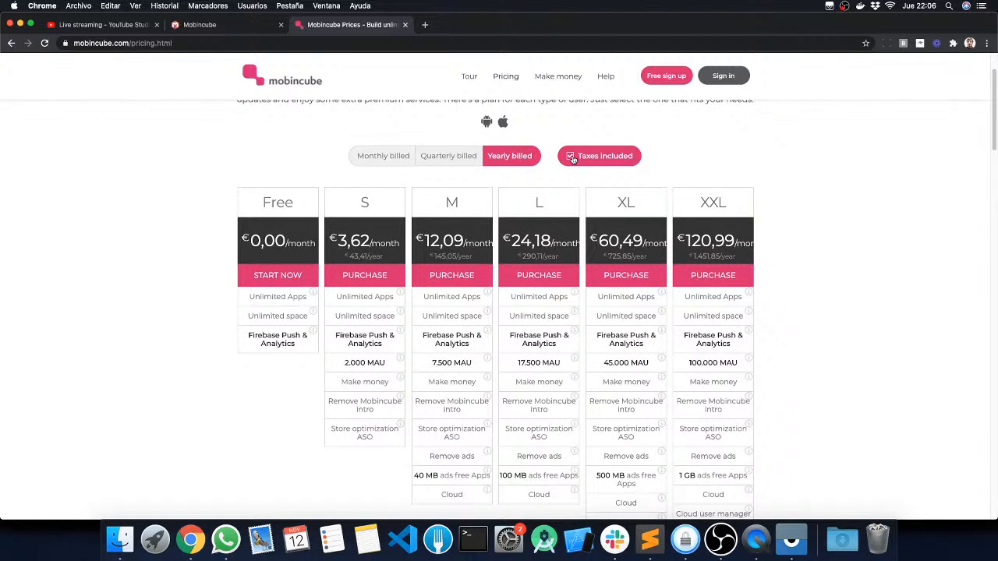
left_click(572, 157)
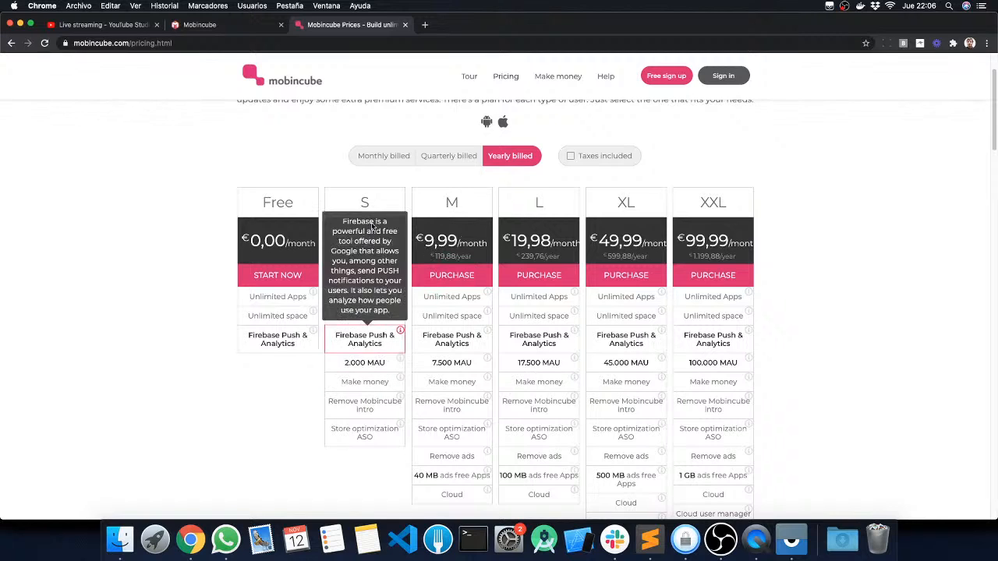
mouse_move(358, 381)
mouse_move(354, 364)
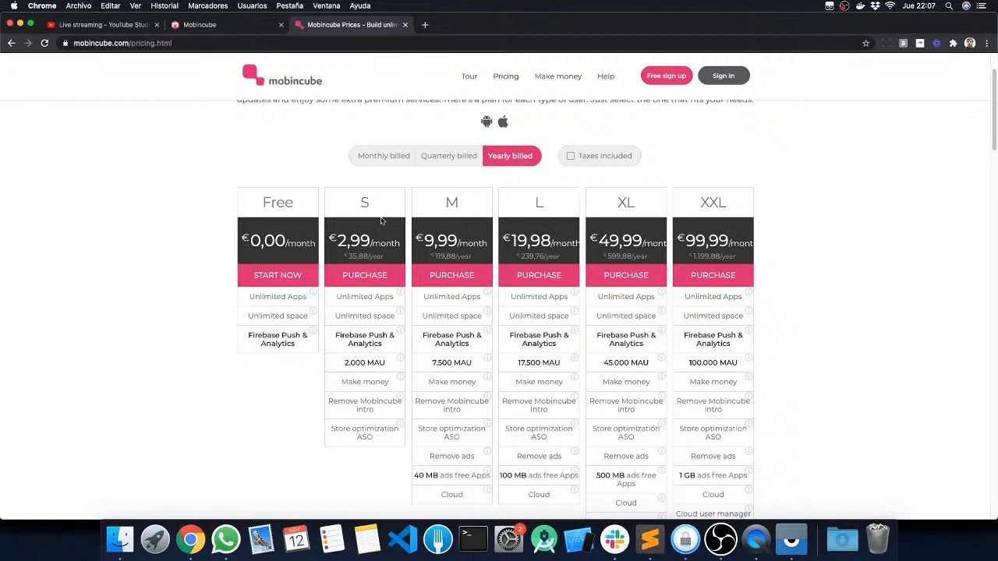
mouse_move(382, 349)
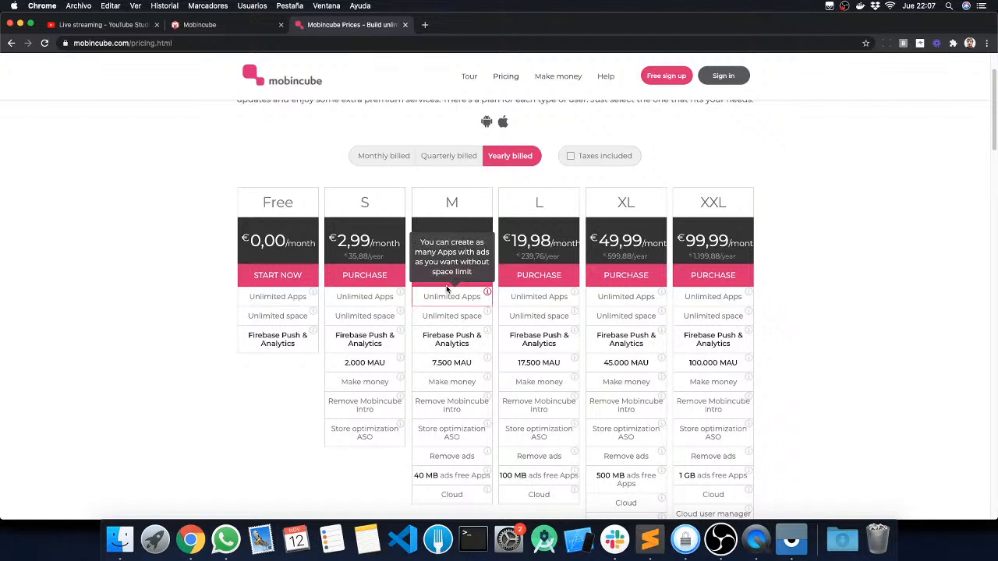
mouse_move(445, 364)
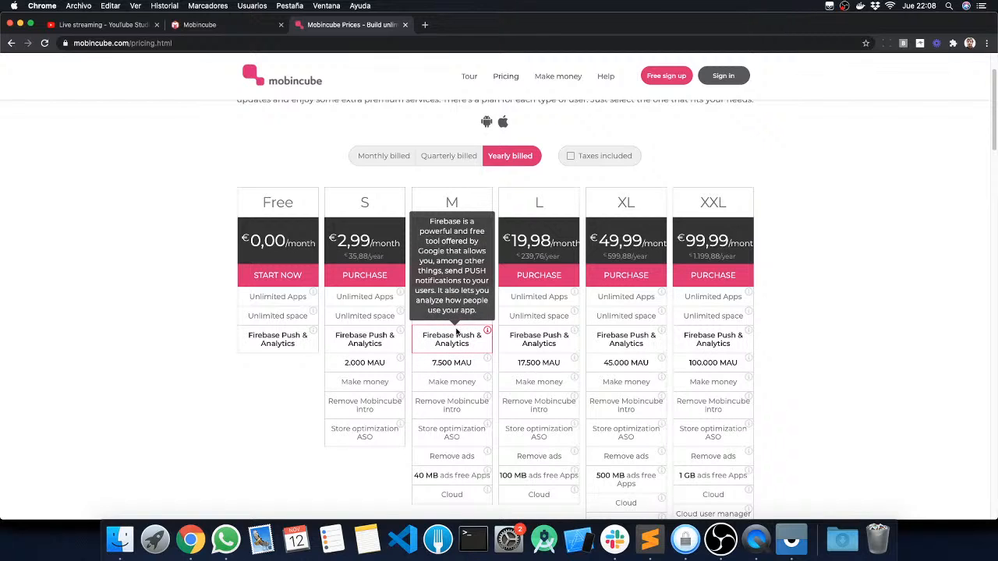
Step: Return to the Mobincube editor and create a new application
left_click(202, 26)
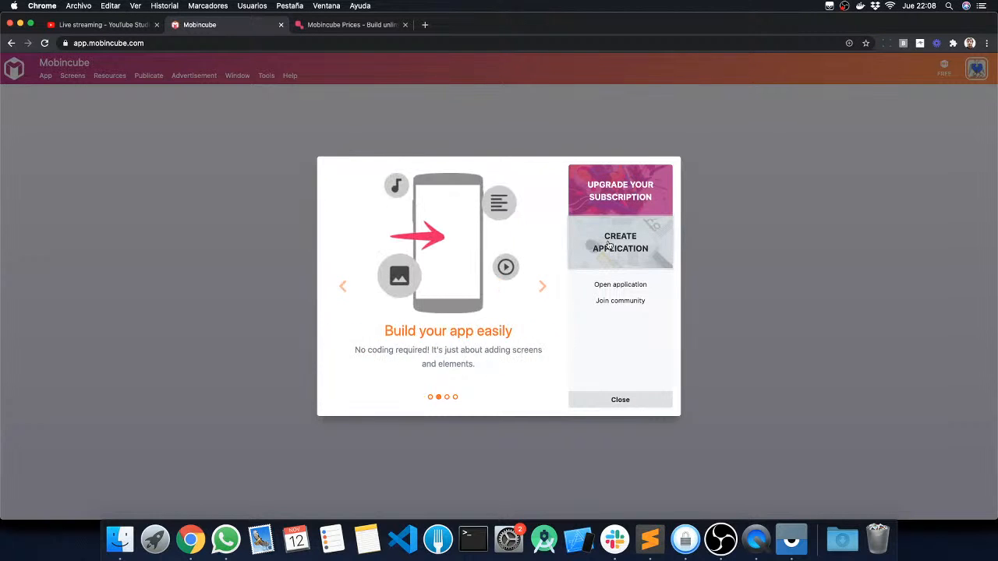
left_click(610, 244)
Step: Hide the Screens, Errors, Content tree and Properties panels, keeping only Elements beside the main screen
left_click(237, 76)
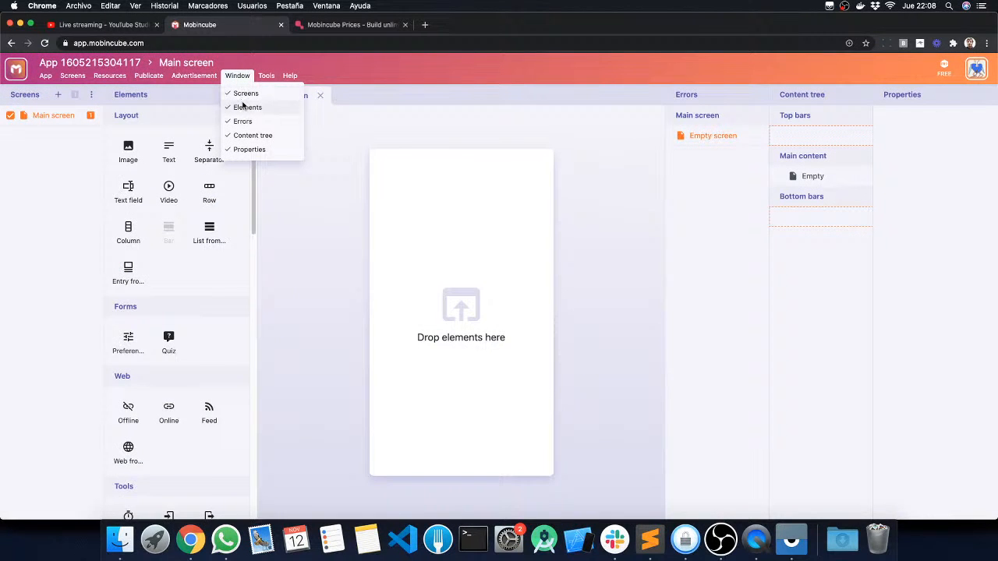
left_click(241, 93)
left_click(237, 76)
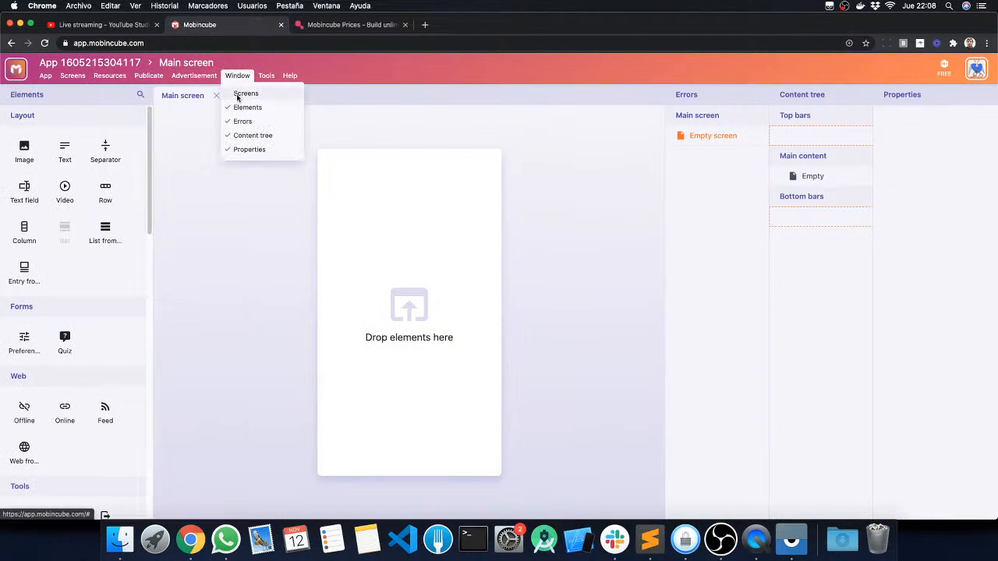
left_click(242, 119)
left_click(238, 76)
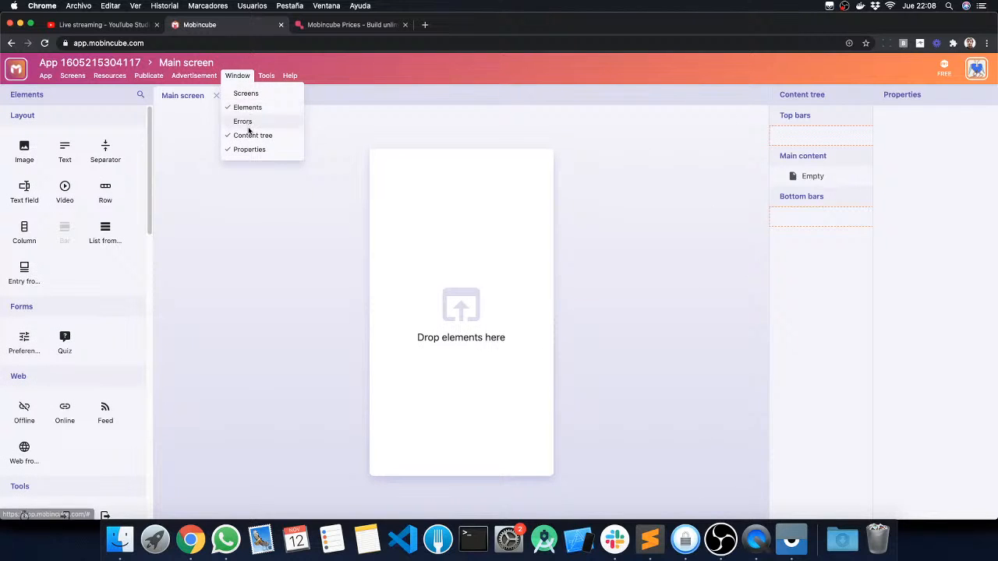
left_click(248, 133)
left_click(237, 76)
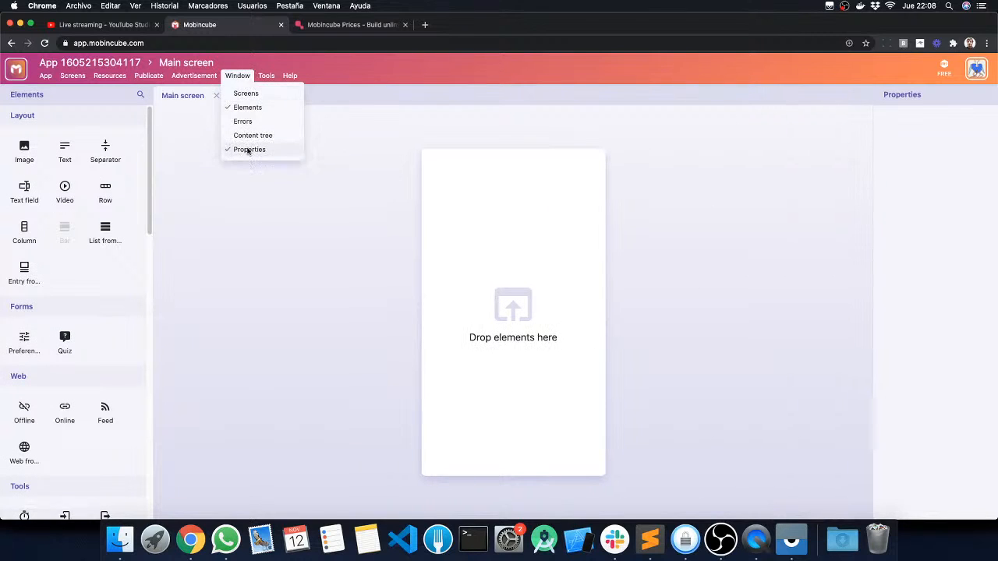
left_click(247, 148)
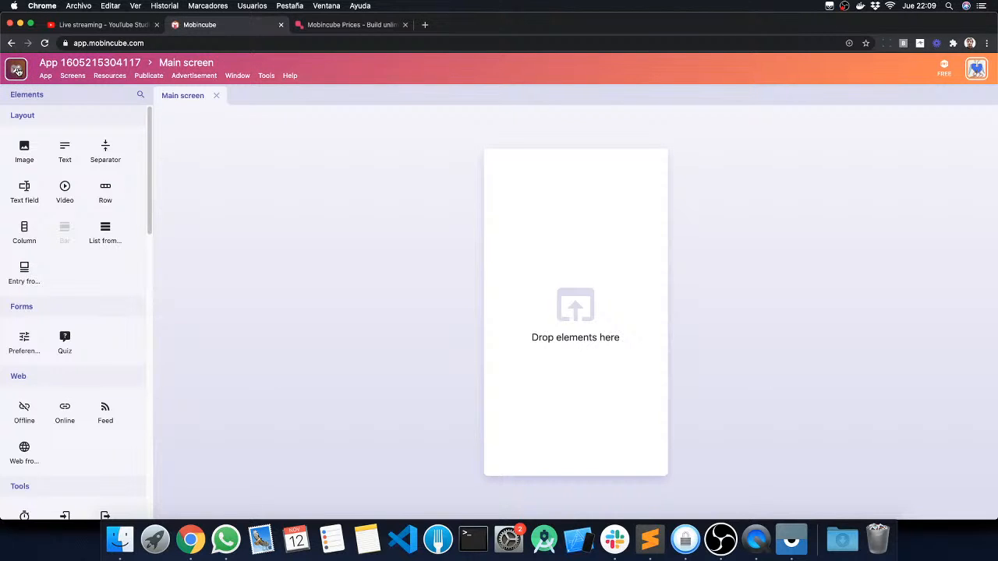
Step: Set the app's icon to icon_512.png from the icon folder inside projects/bread/res
left_click(16, 70)
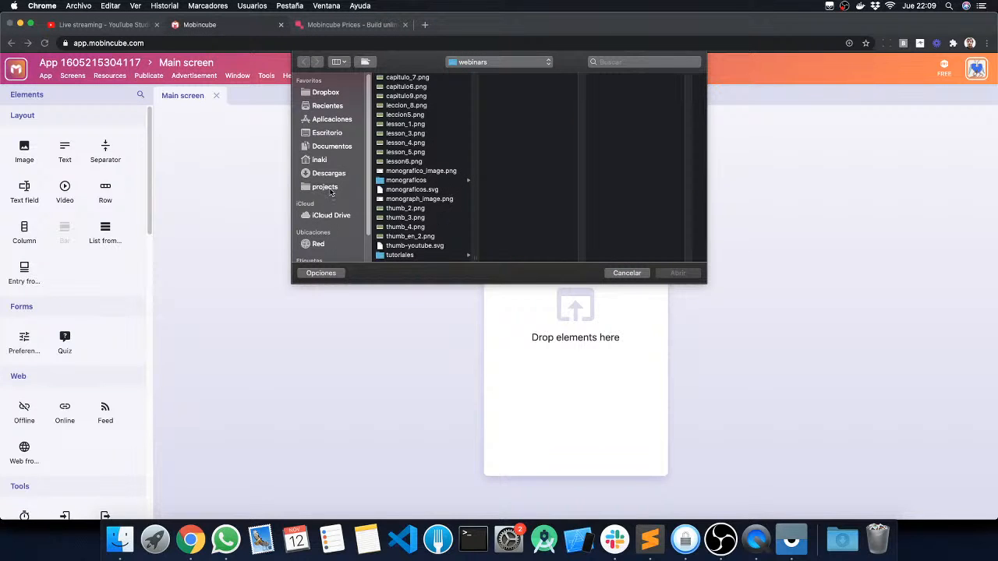
left_click(331, 187)
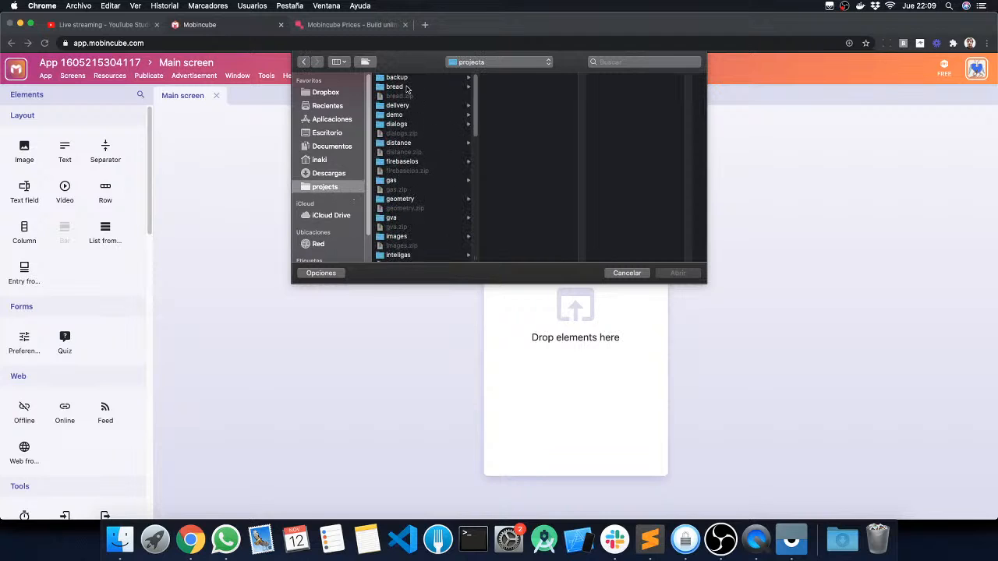
left_click(408, 87)
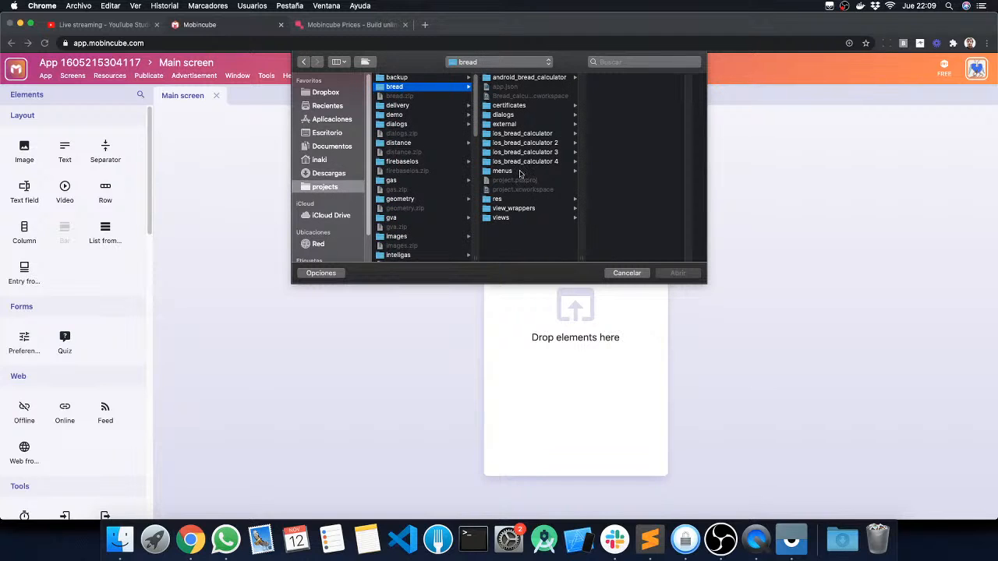
left_click(512, 201)
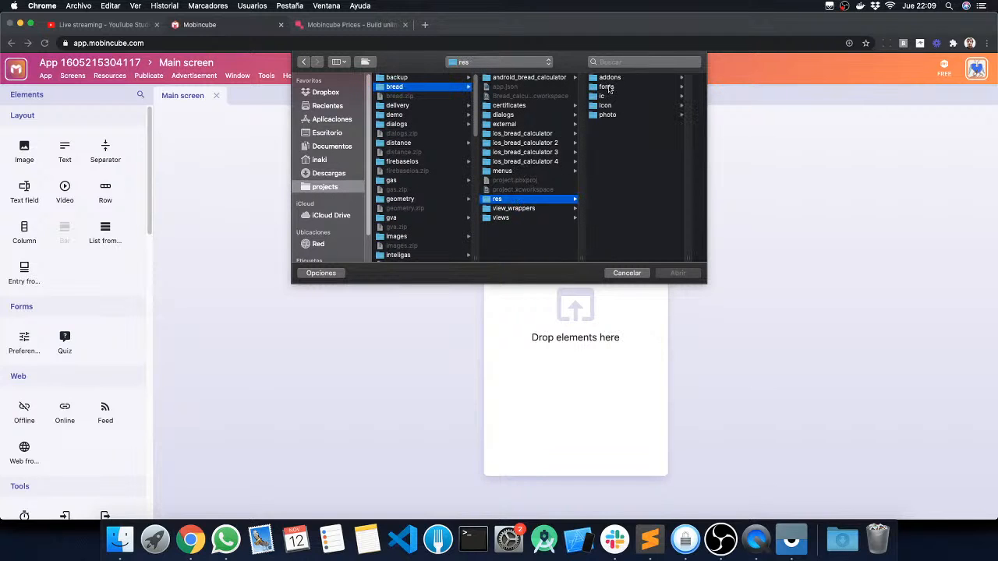
left_click(612, 105)
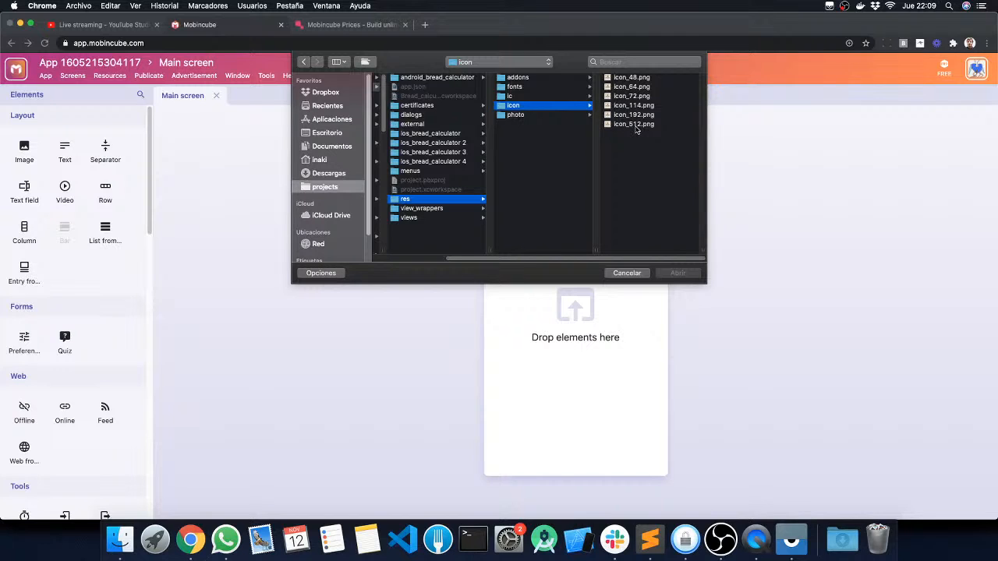
left_click(638, 127)
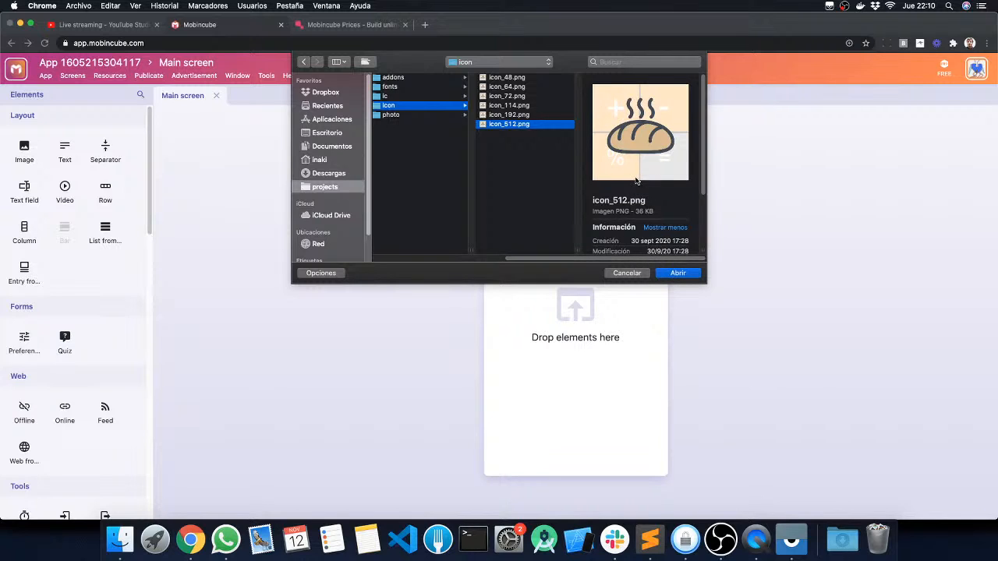
left_click(678, 273)
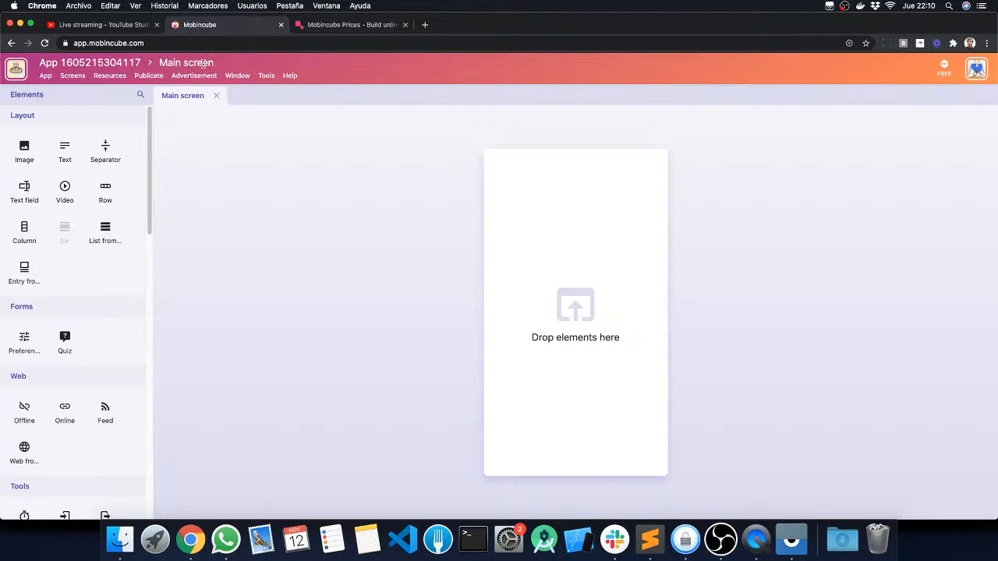
Step: Rename the new app as First lesson
left_click(96, 61)
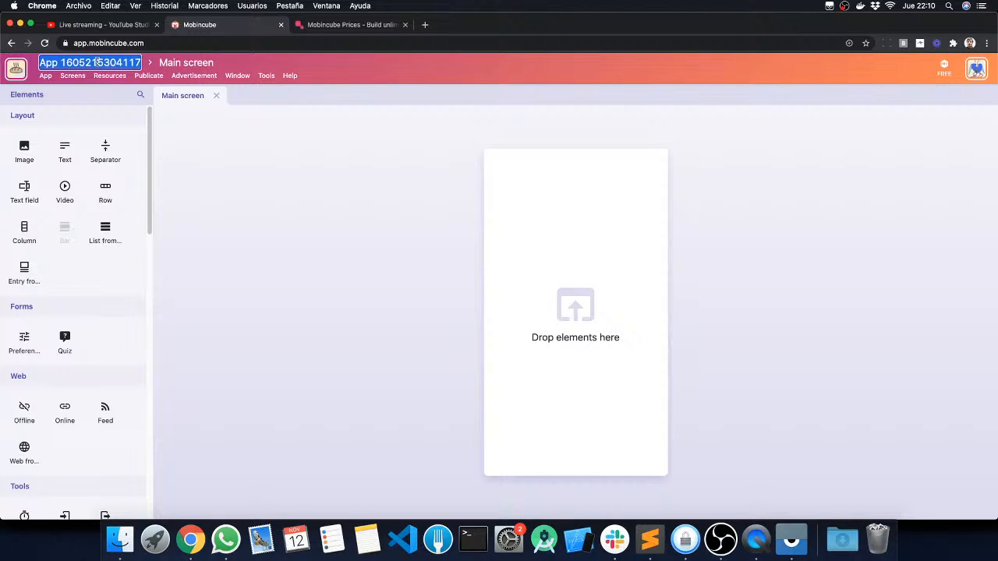
type("First lesson")
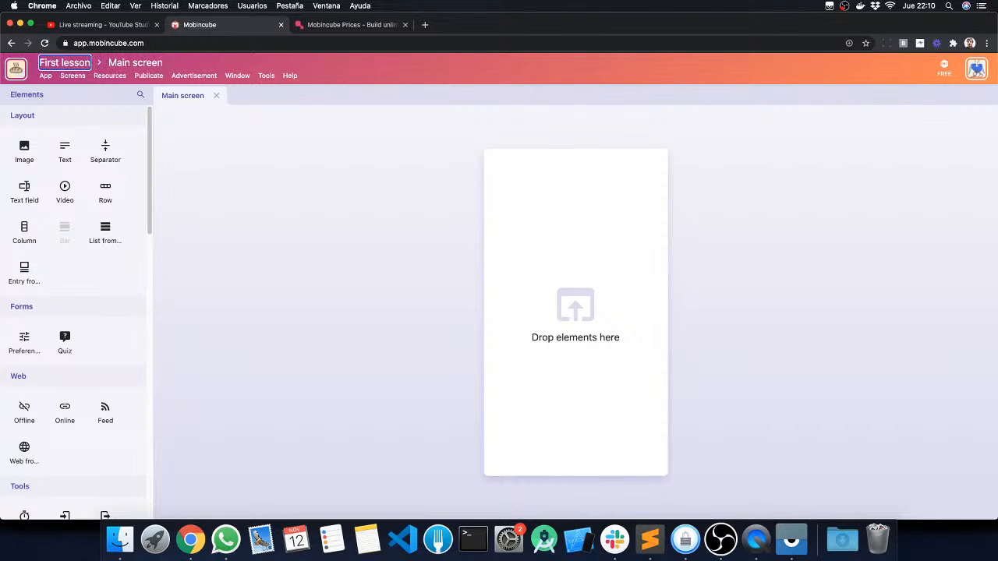
key("Return")
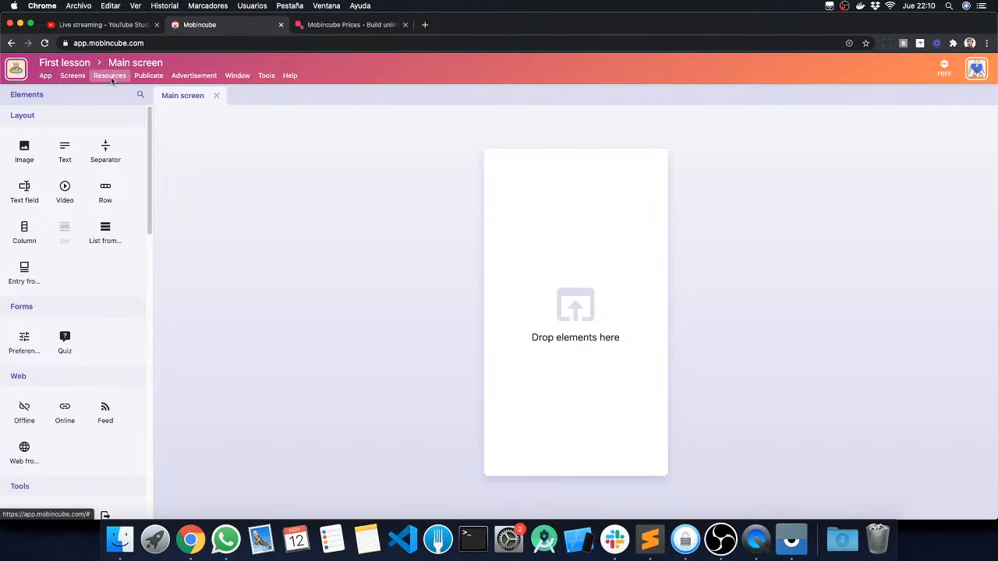
left_click(44, 78)
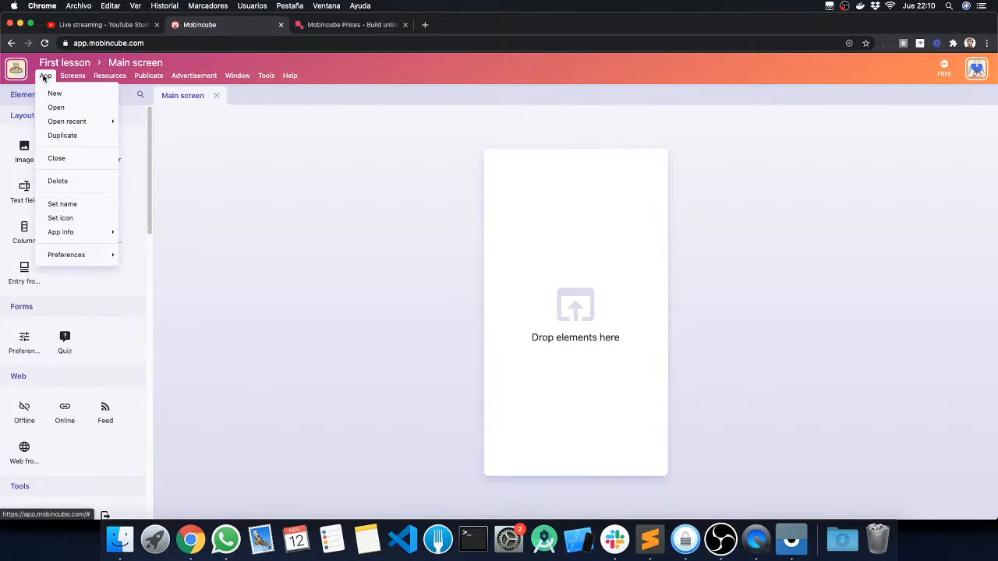
left_click(105, 75)
mouse_move(140, 79)
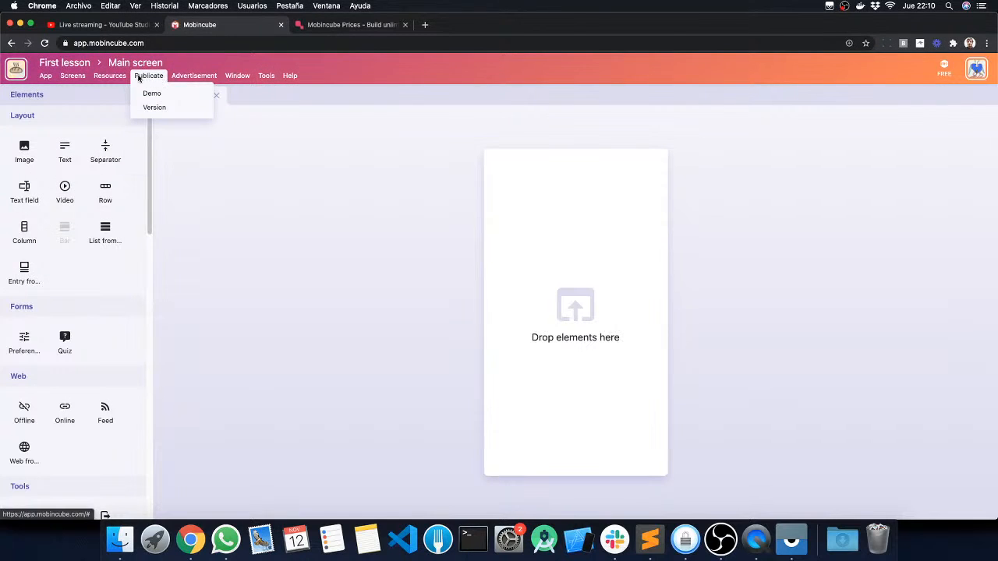
mouse_move(207, 79)
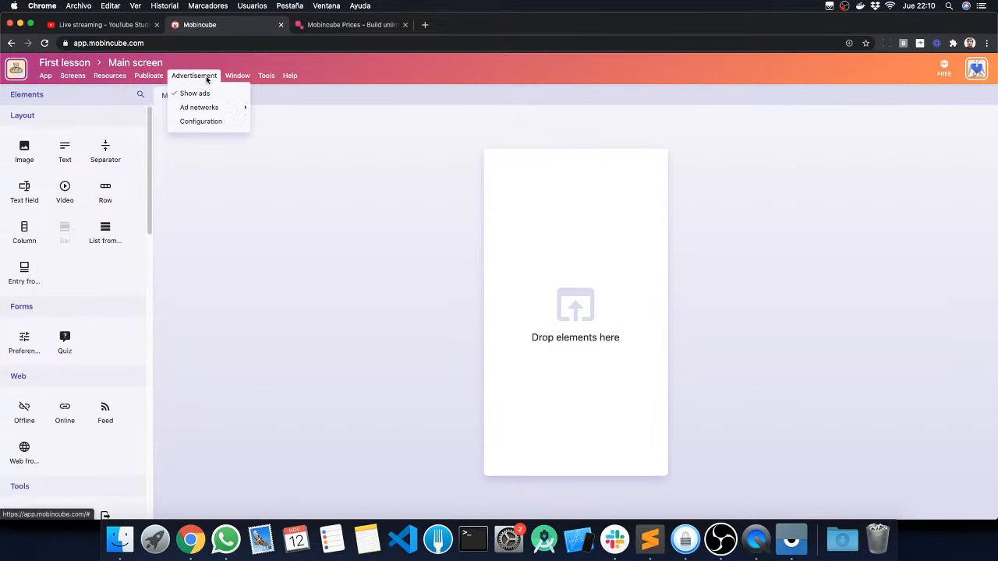
mouse_move(238, 77)
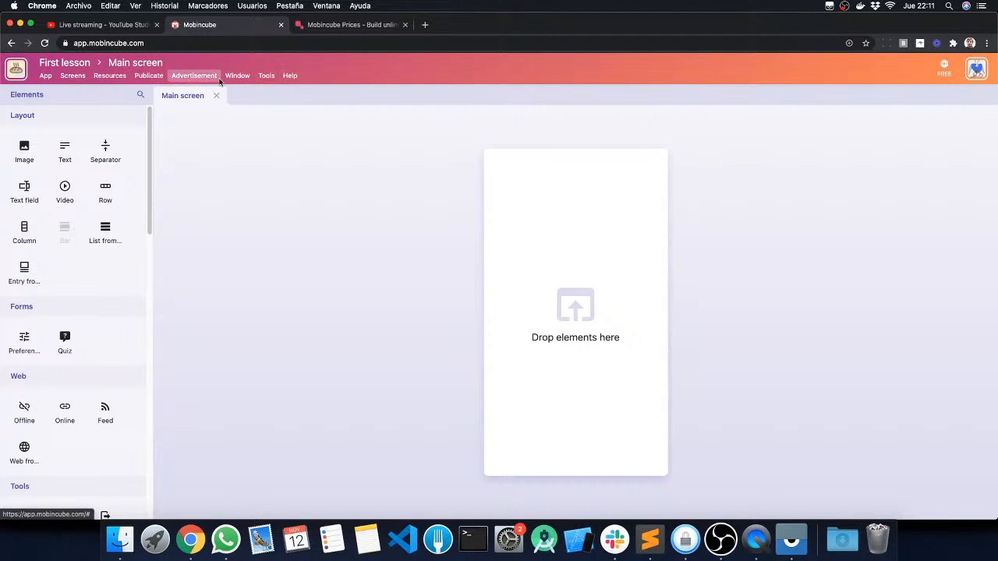
left_click(270, 77)
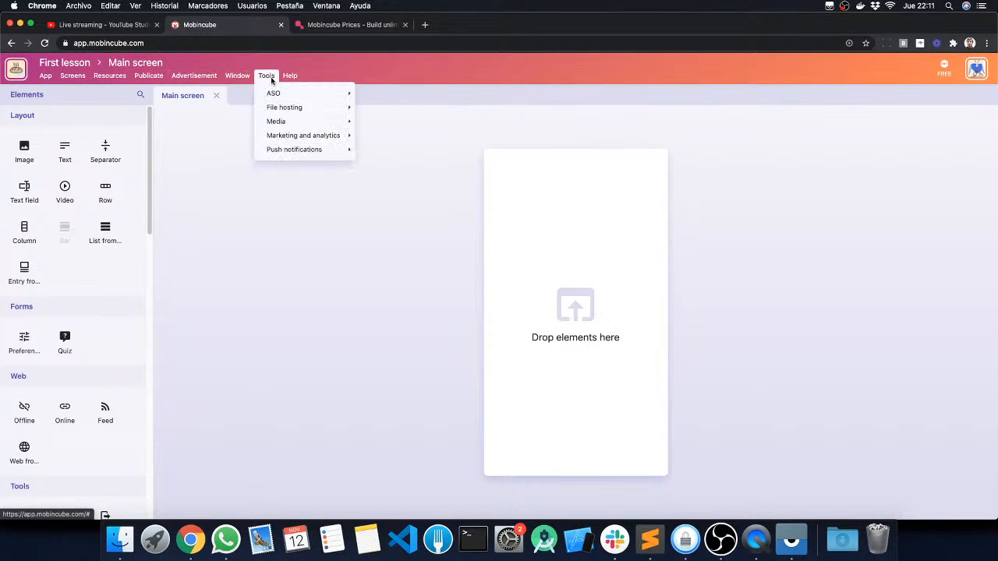
left_click(290, 76)
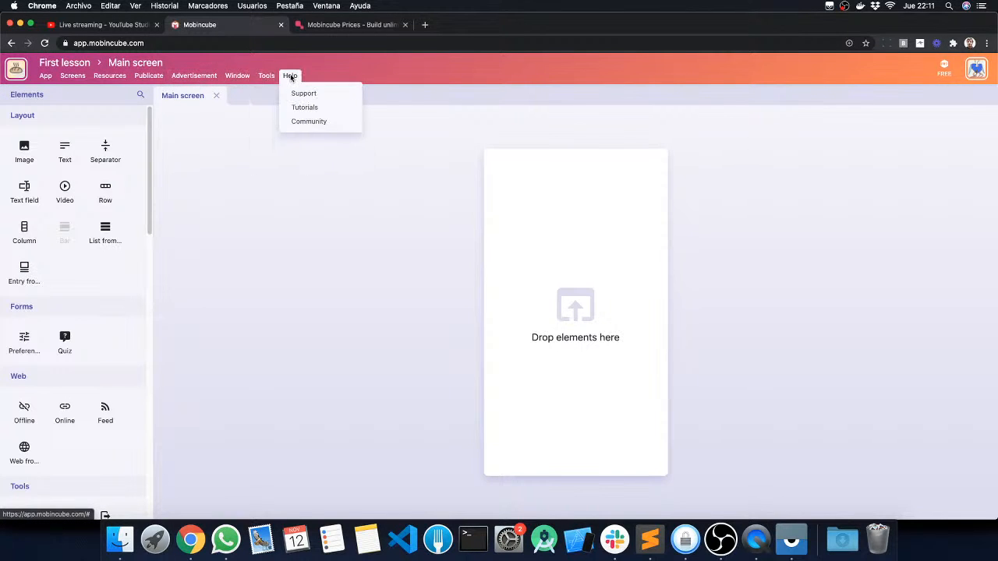
Step: Create another new blank application
left_click(38, 80)
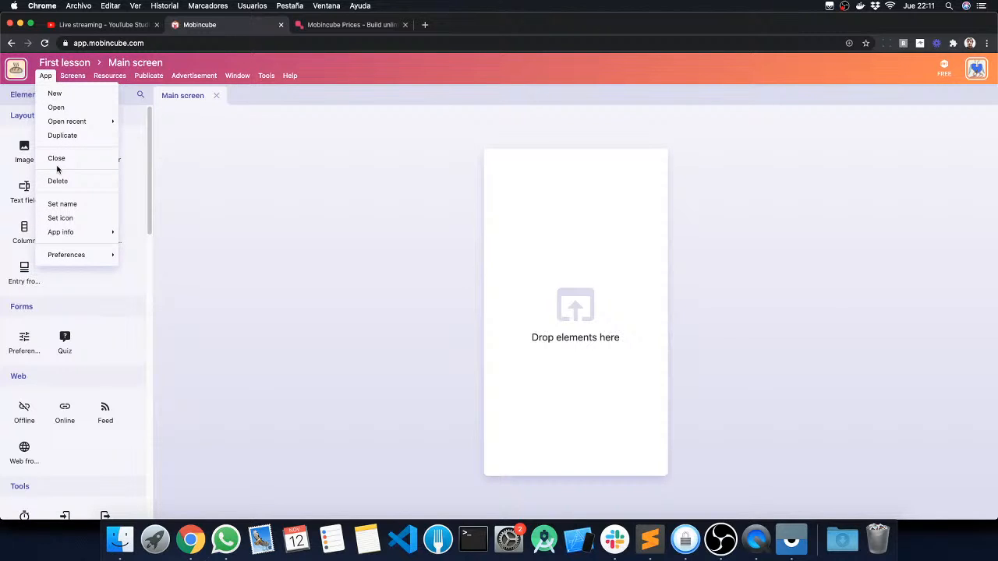
left_click(45, 74)
left_click(44, 74)
left_click(50, 94)
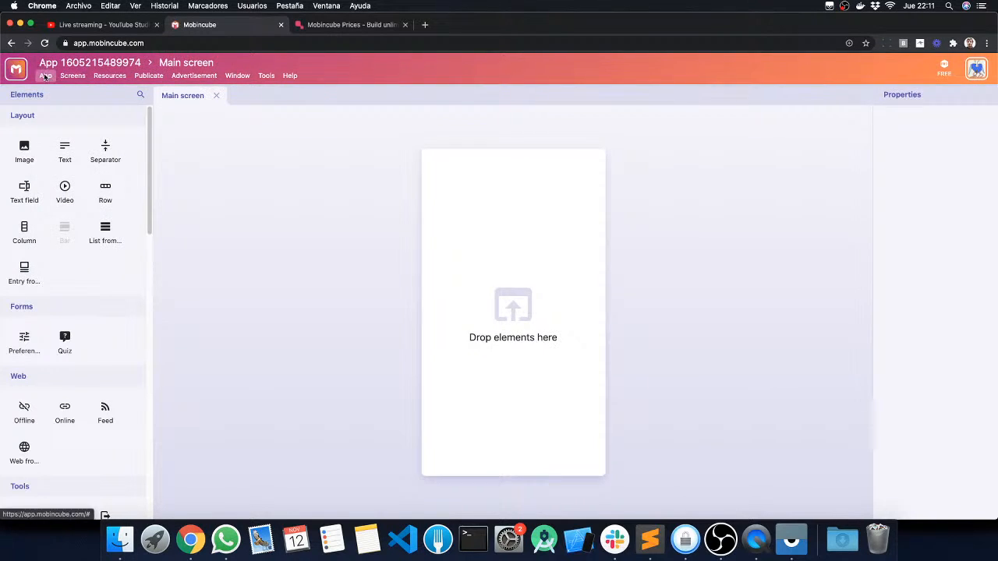
Step: Open the First lesson app from the list of existing applications
left_click(45, 76)
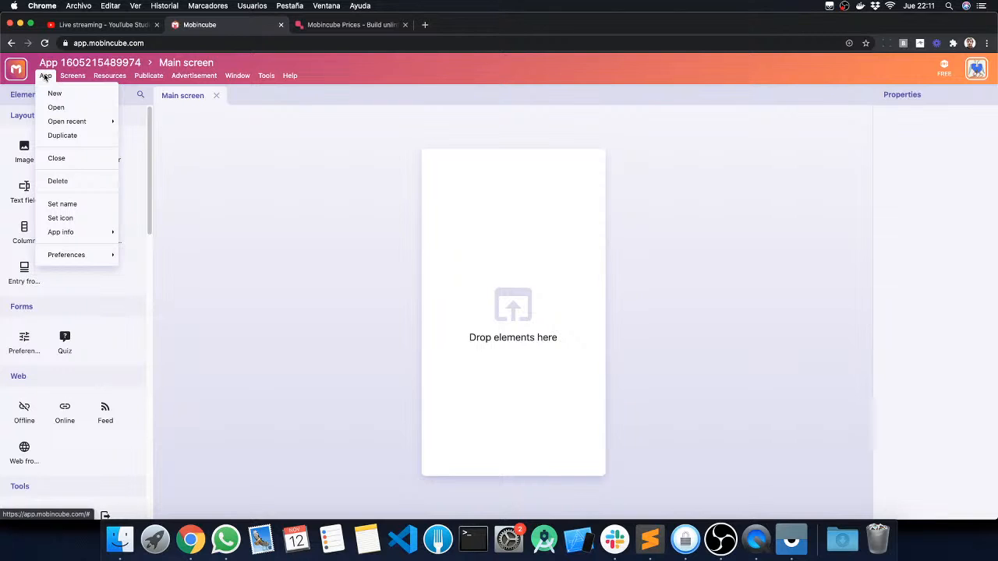
left_click(56, 107)
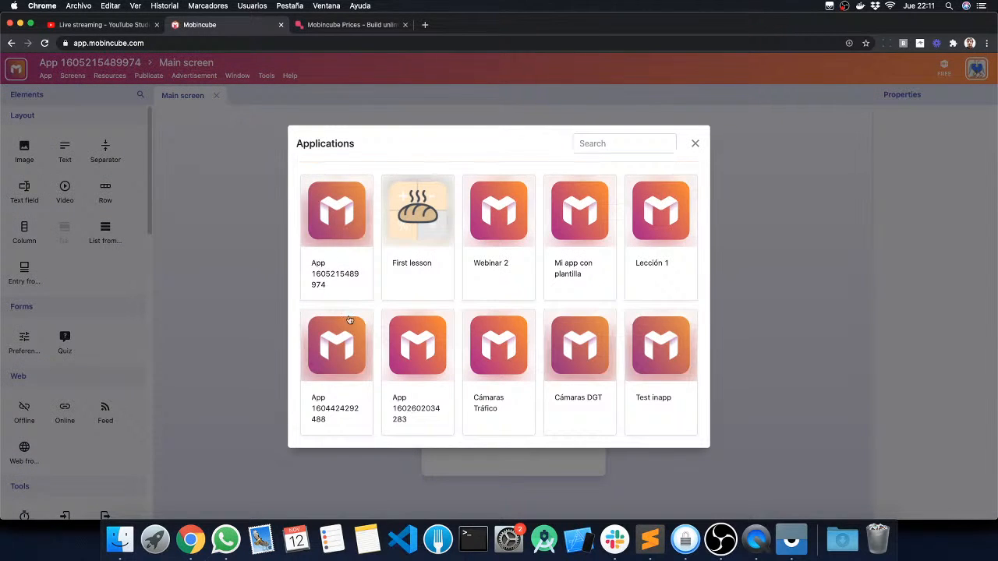
scroll(508, 226, "down", 10)
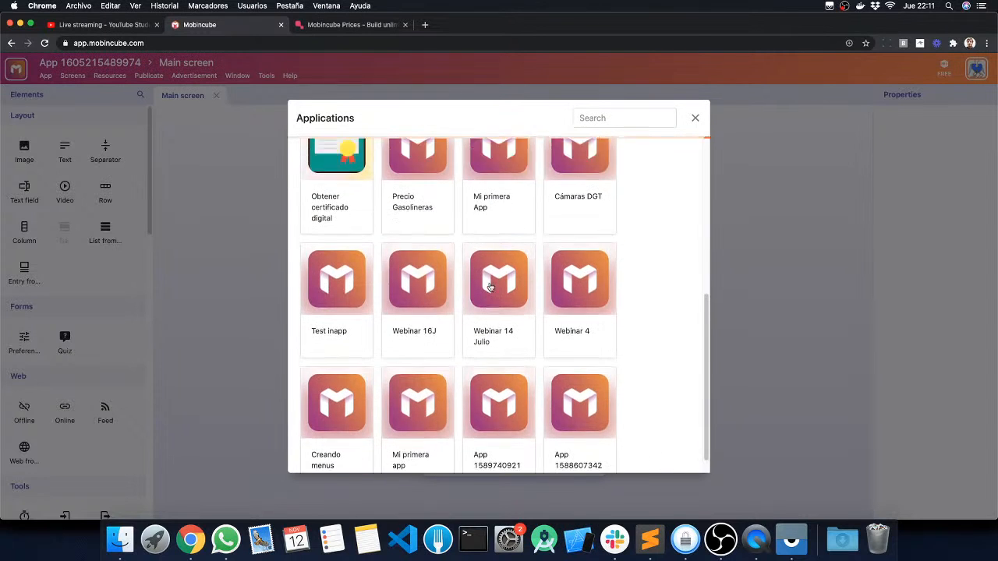
scroll(488, 281, "up", 10)
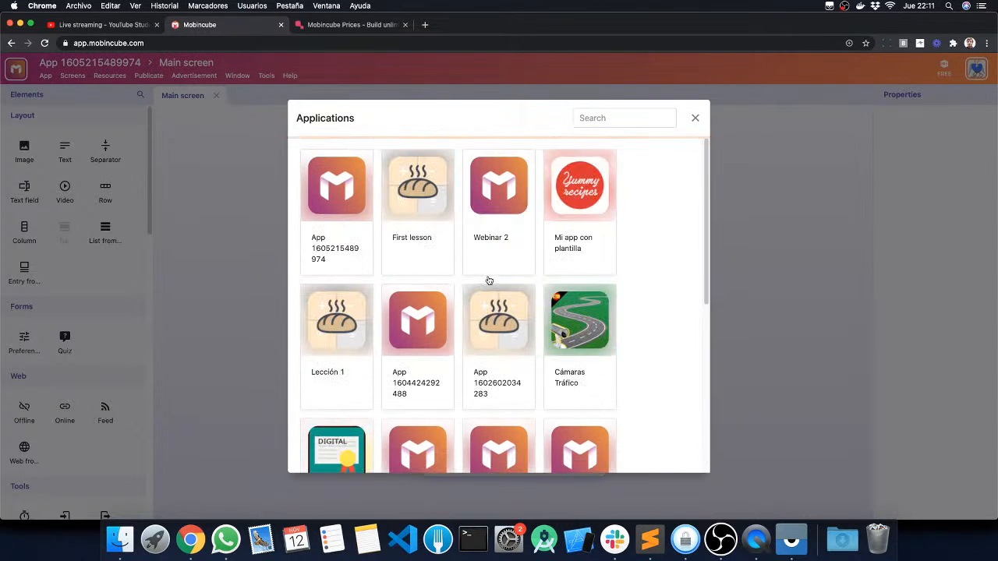
left_click(428, 191)
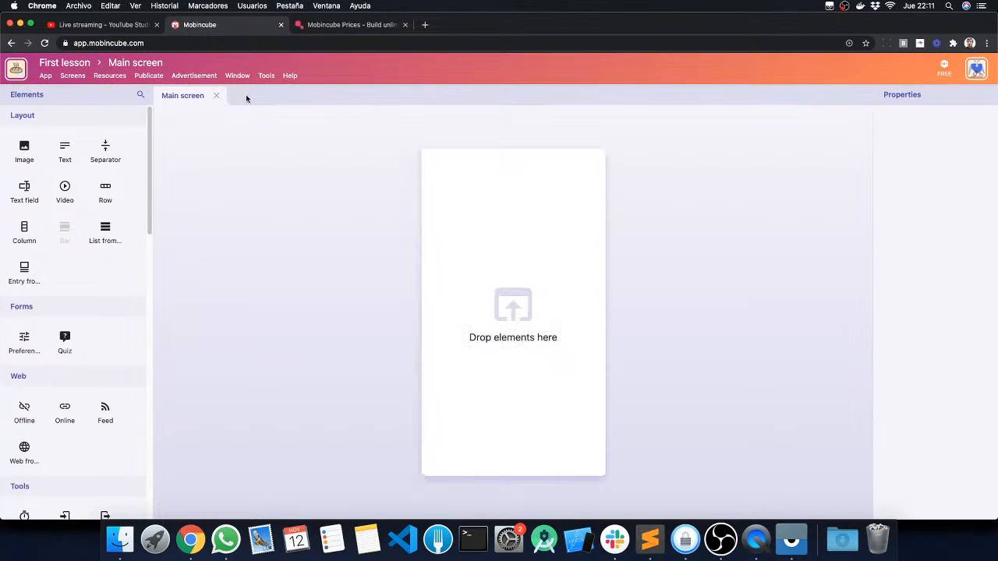
Step: Duplicate the First lesson app and open First lesson (copy) from the list of applications
left_click(45, 75)
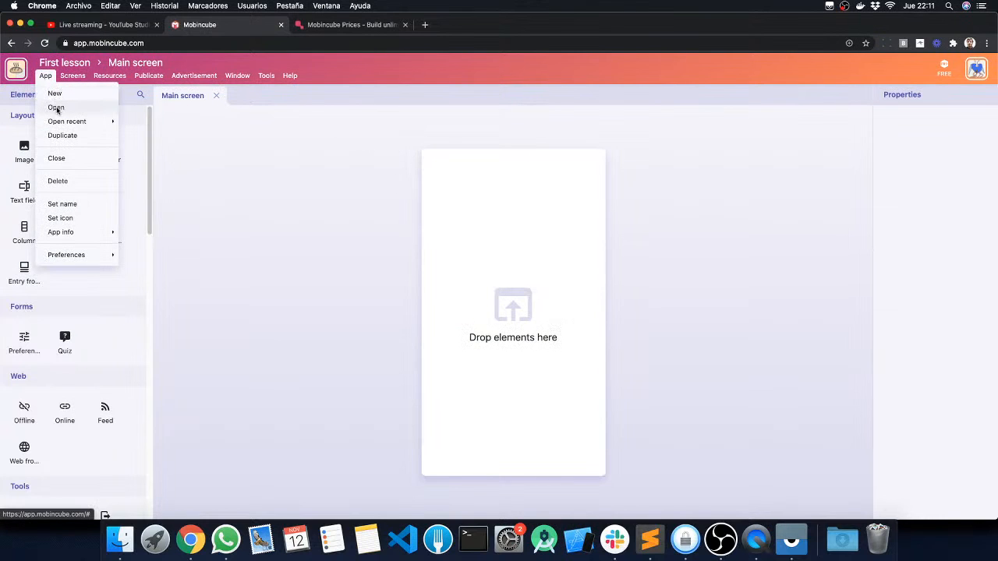
mouse_move(65, 122)
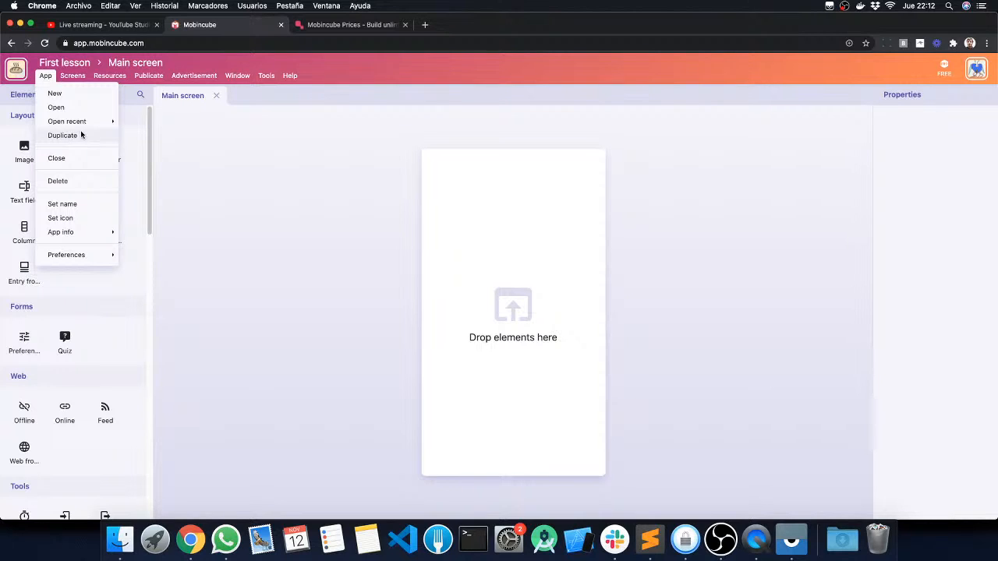
left_click(65, 138)
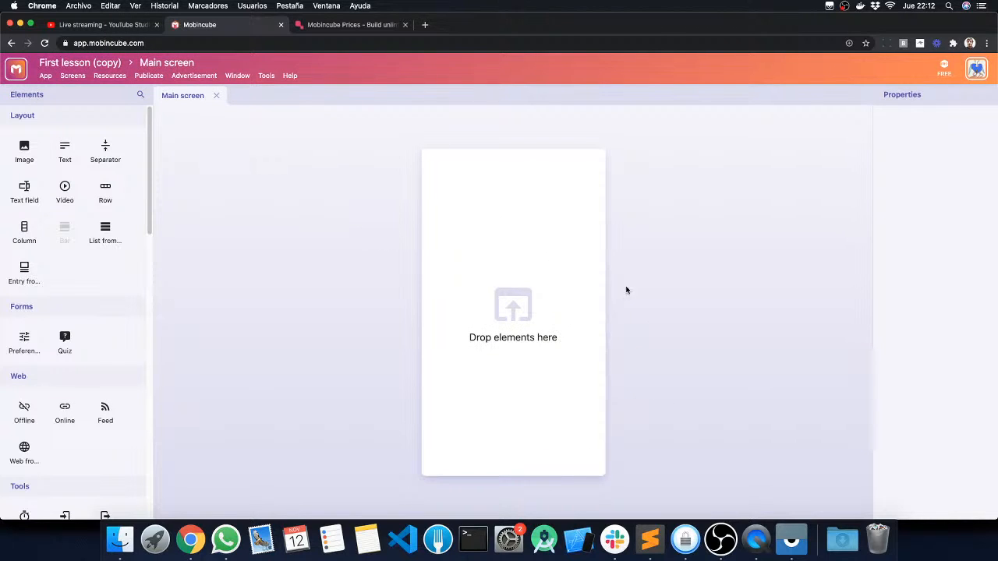
left_click(46, 75)
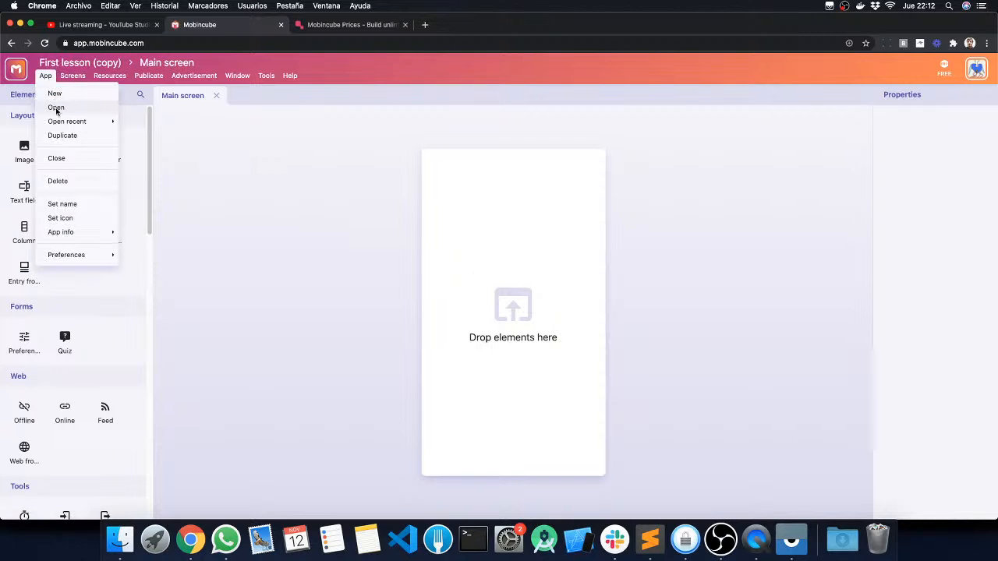
left_click(55, 108)
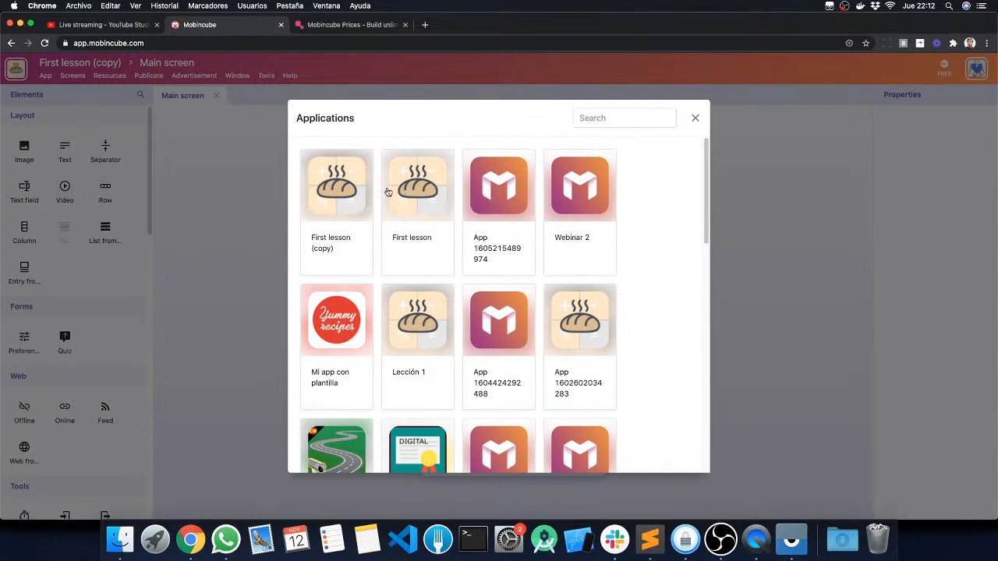
left_click(340, 192)
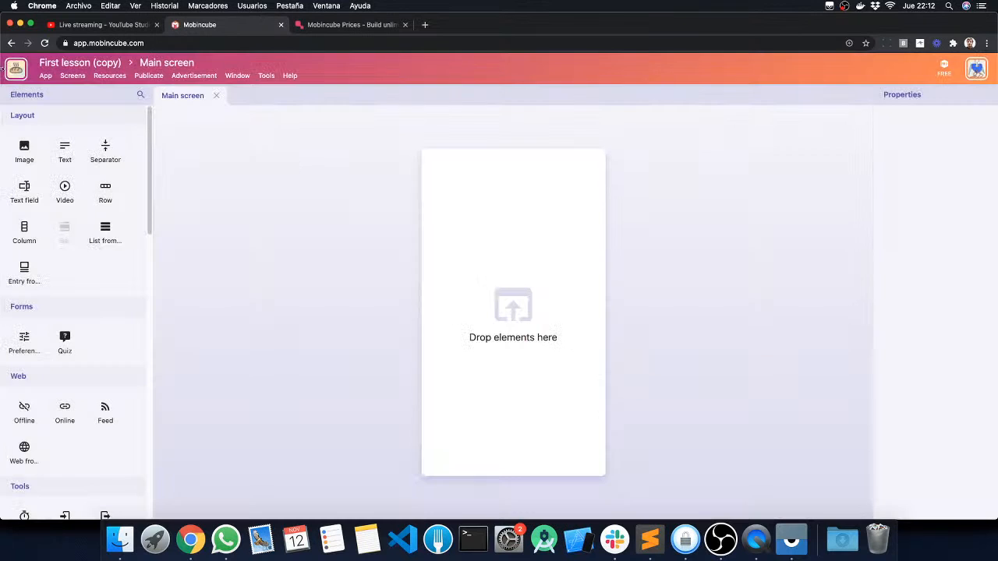
Step: Delete the First lesson (copy) app and reopen First lesson to continue working on it
left_click(44, 76)
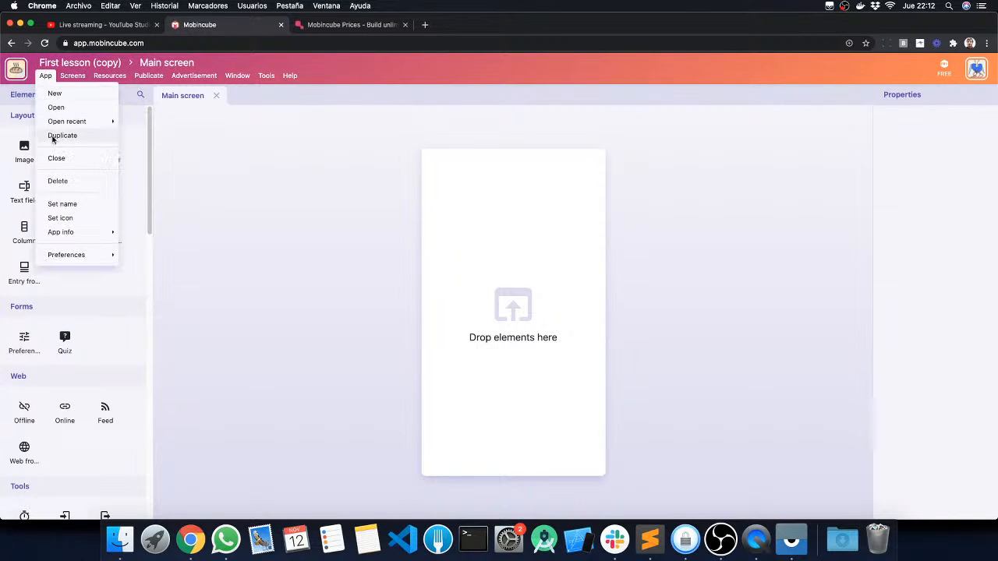
left_click(56, 184)
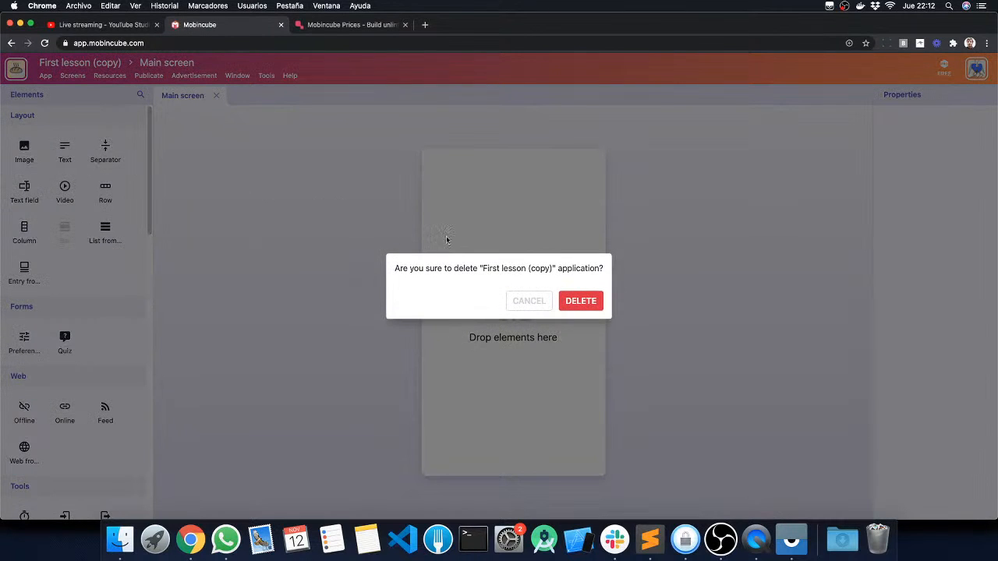
left_click(575, 302)
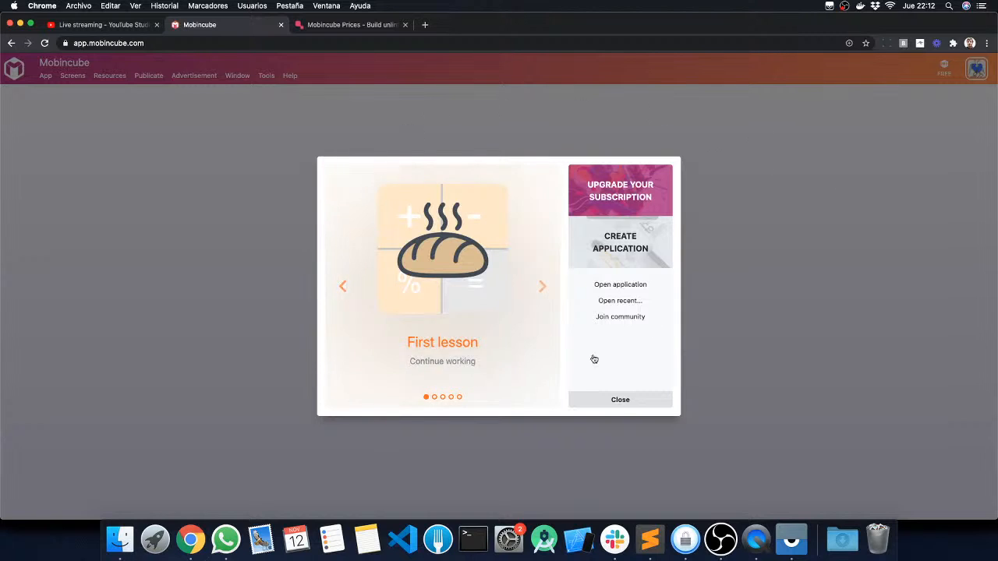
left_click(463, 236)
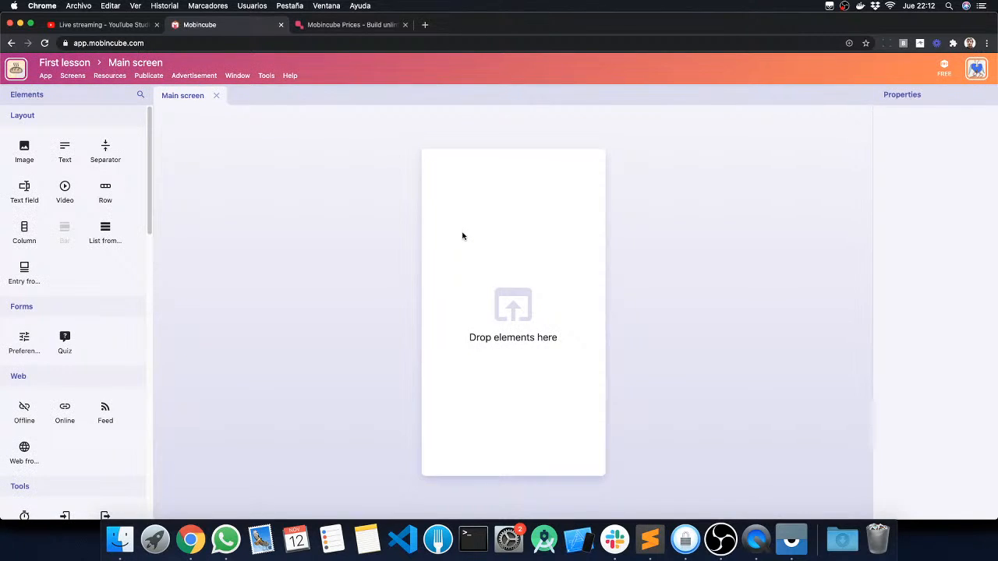
Step: Open the app's name for editing, try out some characters and restore the name First lesson
left_click(45, 76)
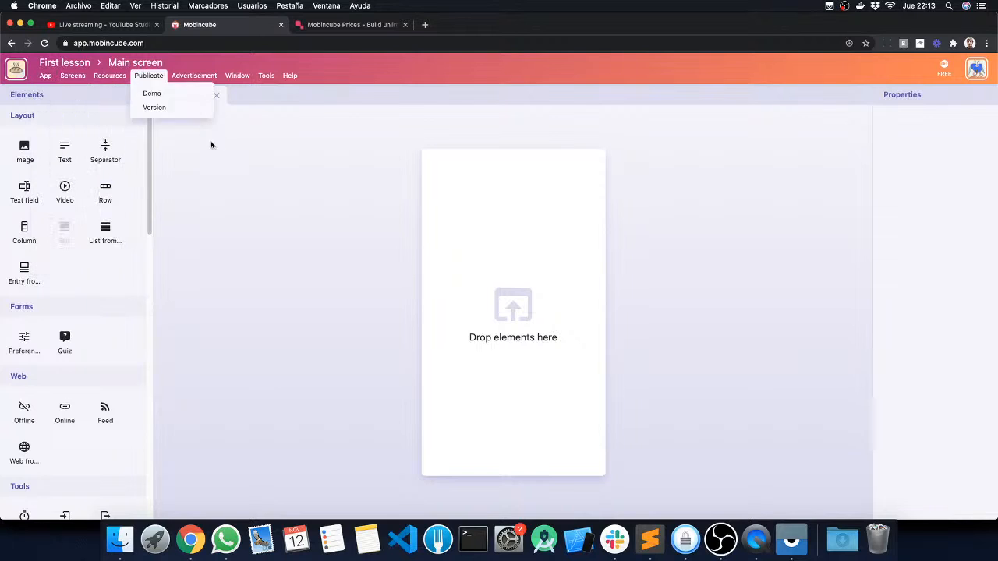
mouse_move(47, 76)
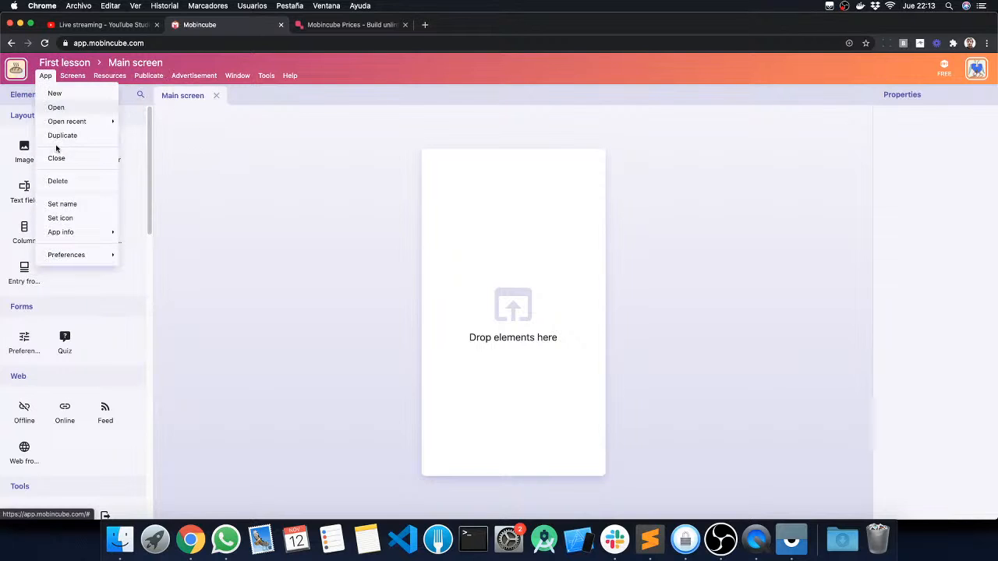
left_click(62, 203)
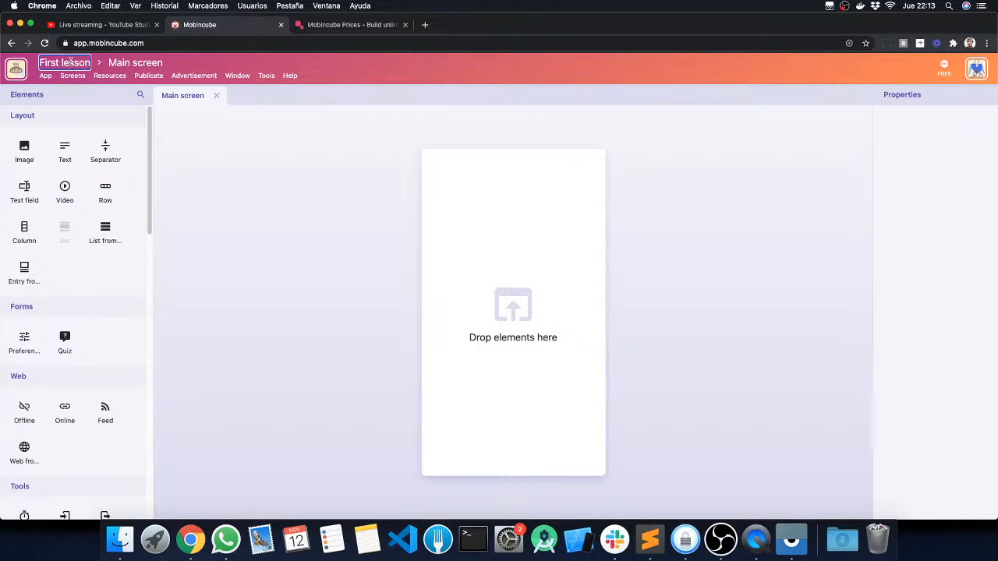
type("khjkh")
key("BackSpace")
key("BackSpace")
key("BackSpace")
key("BackSpace")
key("BackSpace")
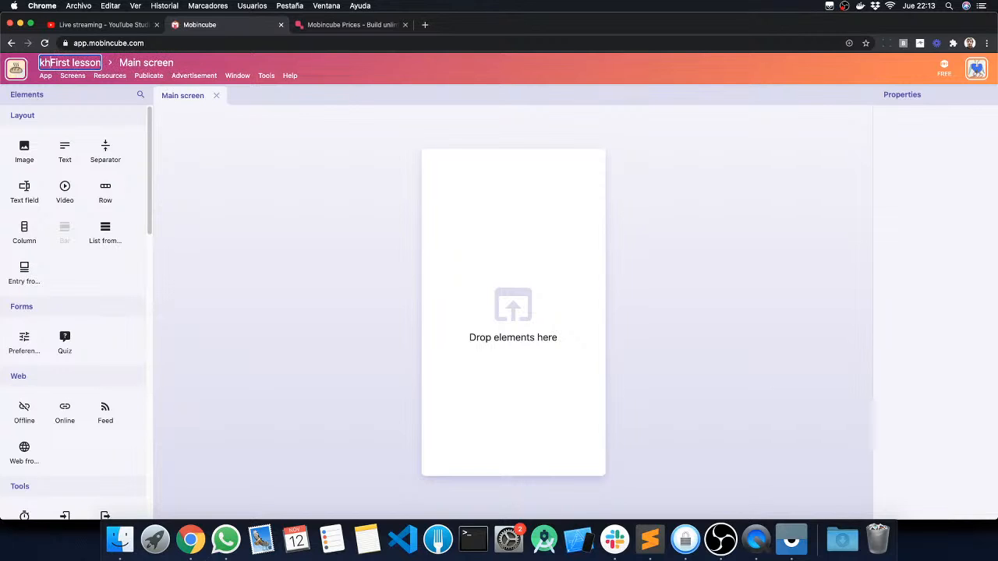
left_click(195, 159)
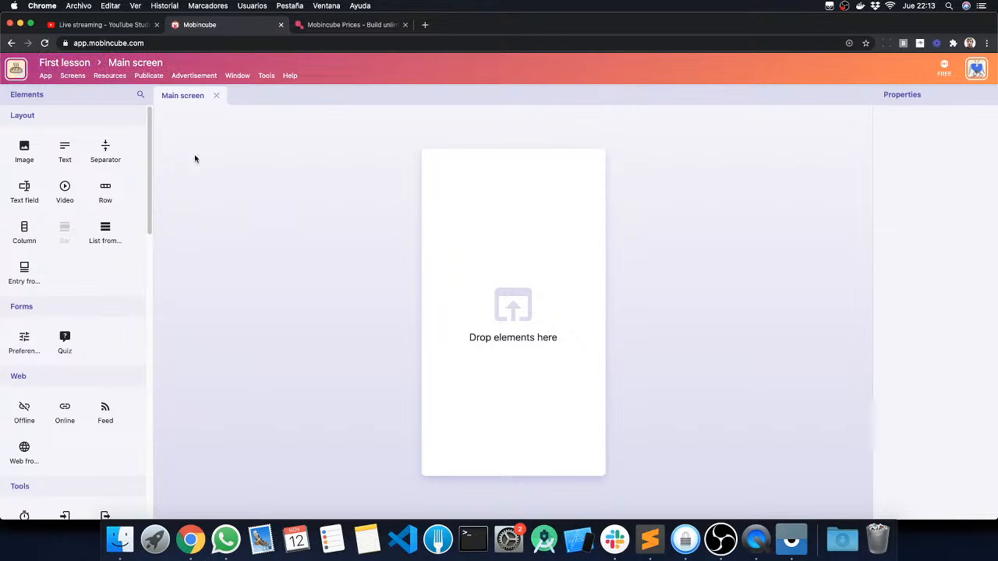
Step: Open the file selection for the app's icon and cancel it without choosing a file
left_click(45, 75)
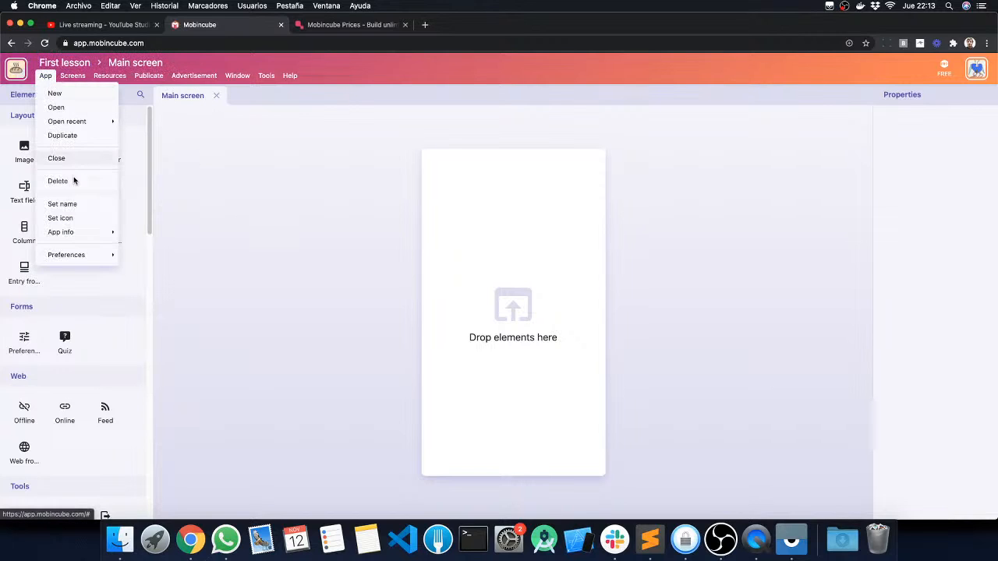
left_click(82, 221)
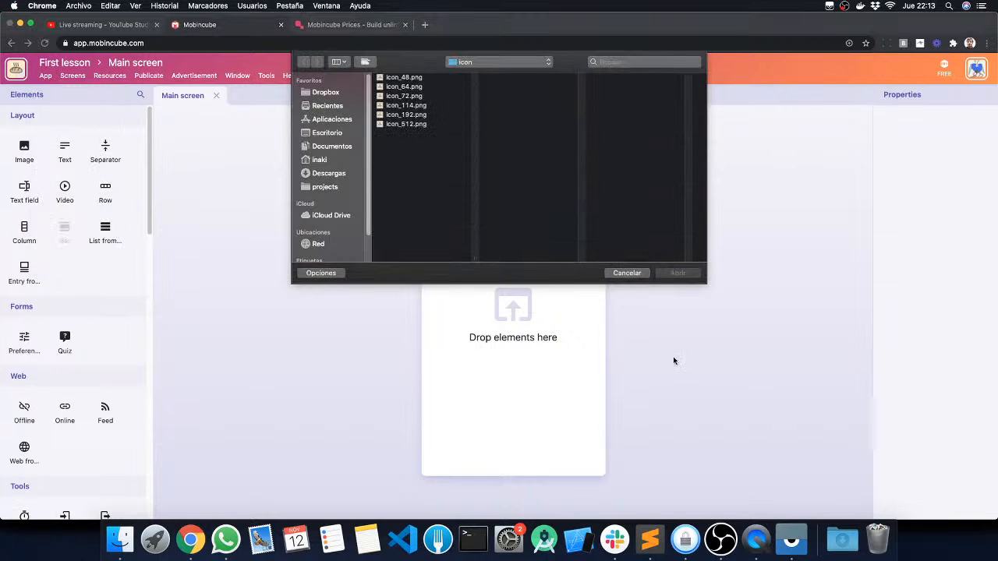
left_click(633, 274)
left_click(46, 75)
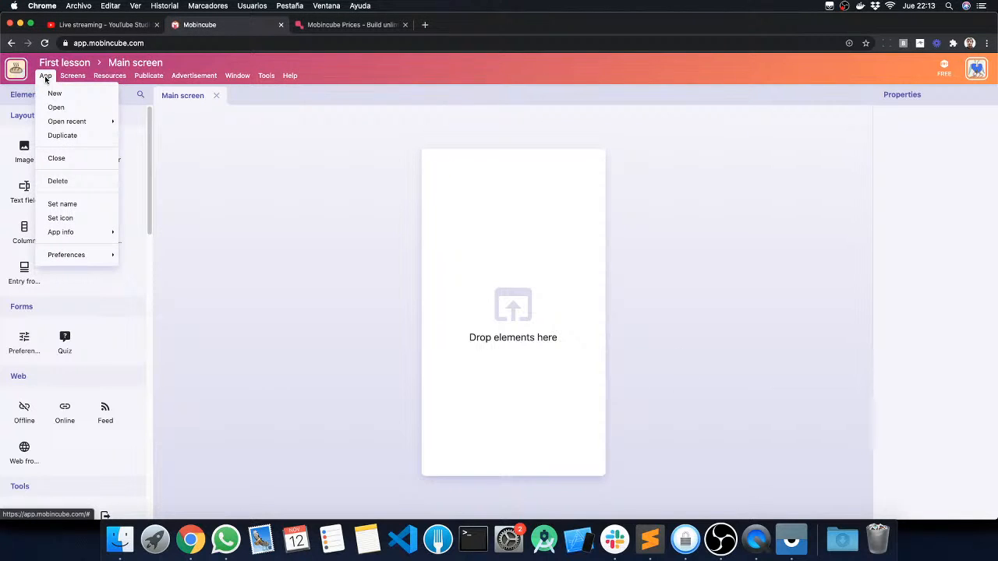
mouse_move(86, 232)
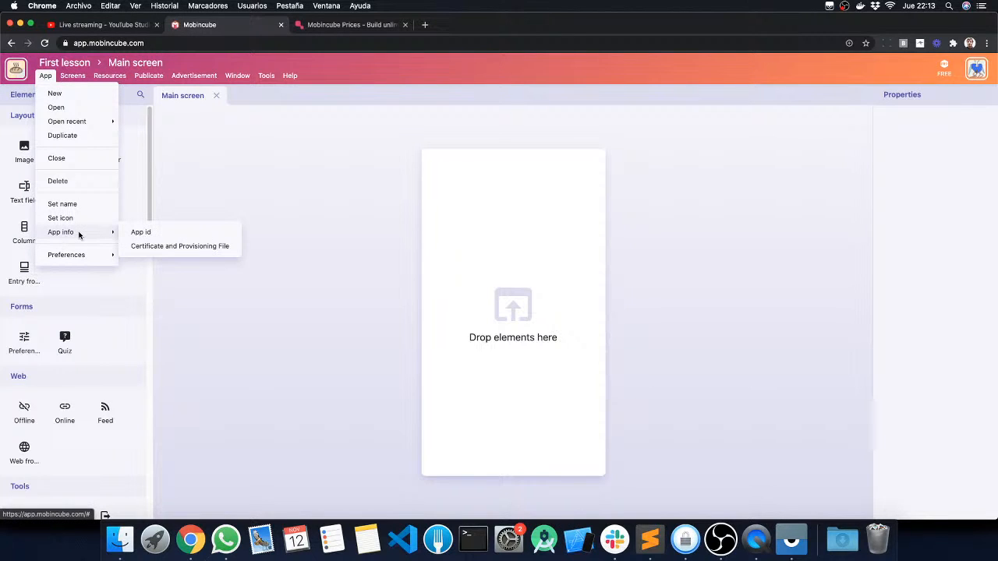
left_click(346, 185)
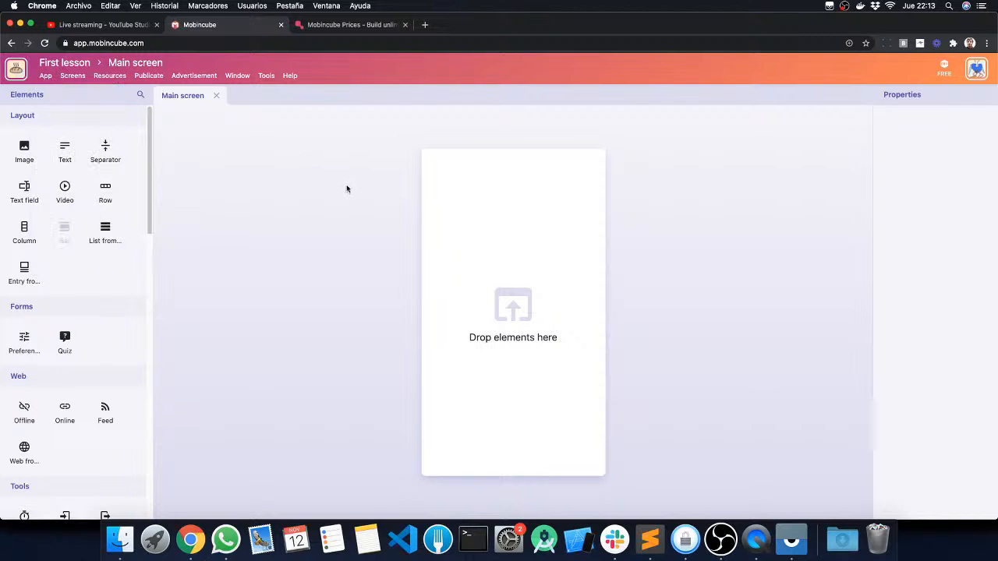
Step: Open Google Play in a new browser tab and highlight the package ID in the Among Us page's address
left_click(425, 25)
type("play")
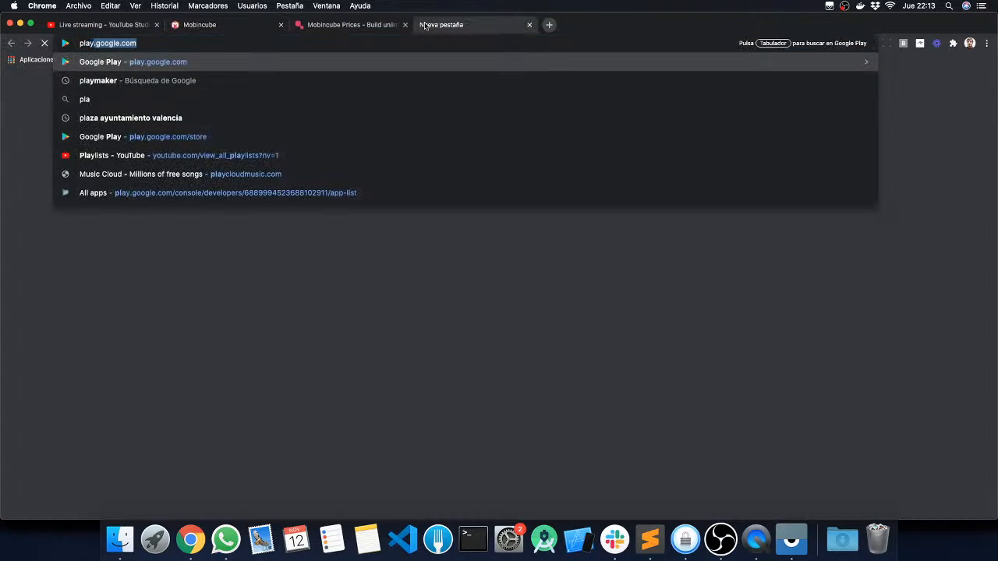
key("Return")
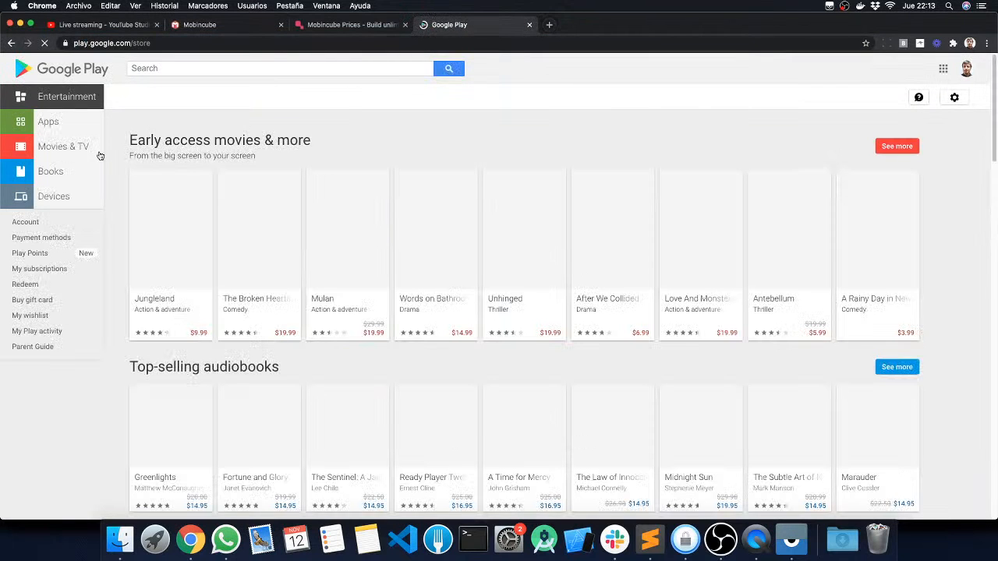
left_click(49, 122)
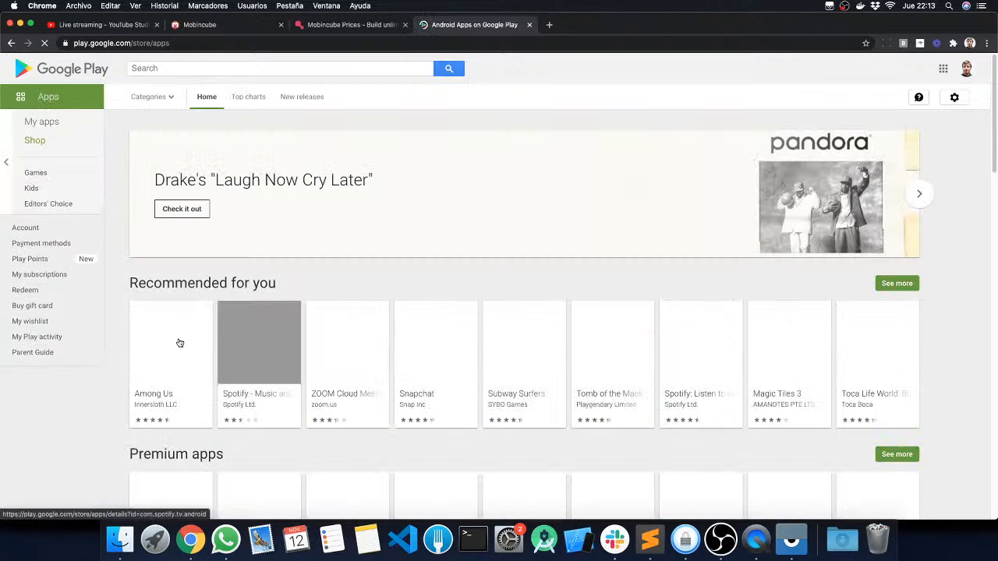
left_click(178, 341)
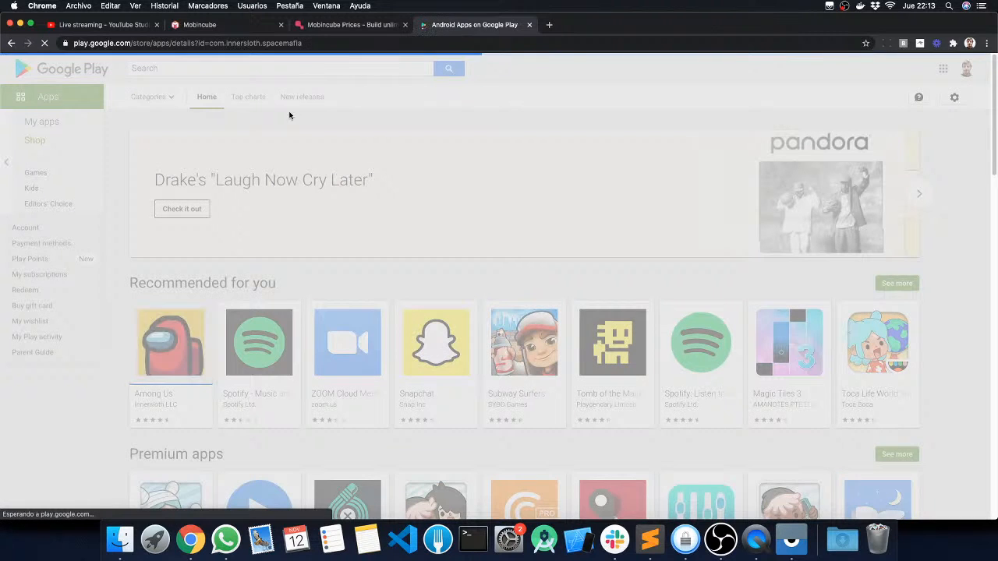
left_click_drag(302, 43, 208, 44)
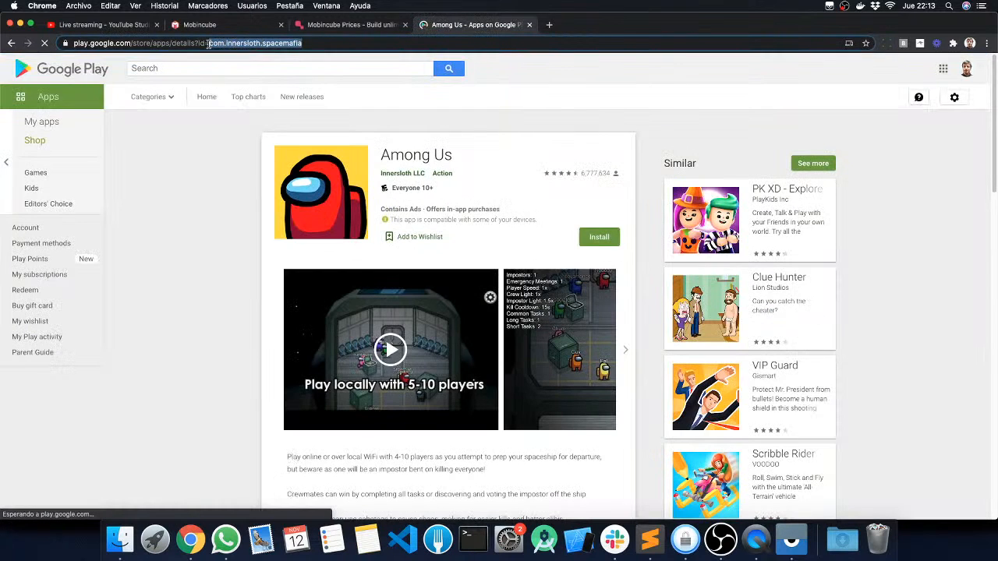
Step: Open the PK XD and KawaiiWorld pages among the similar apps and highlight each package ID in the address
left_click(687, 233)
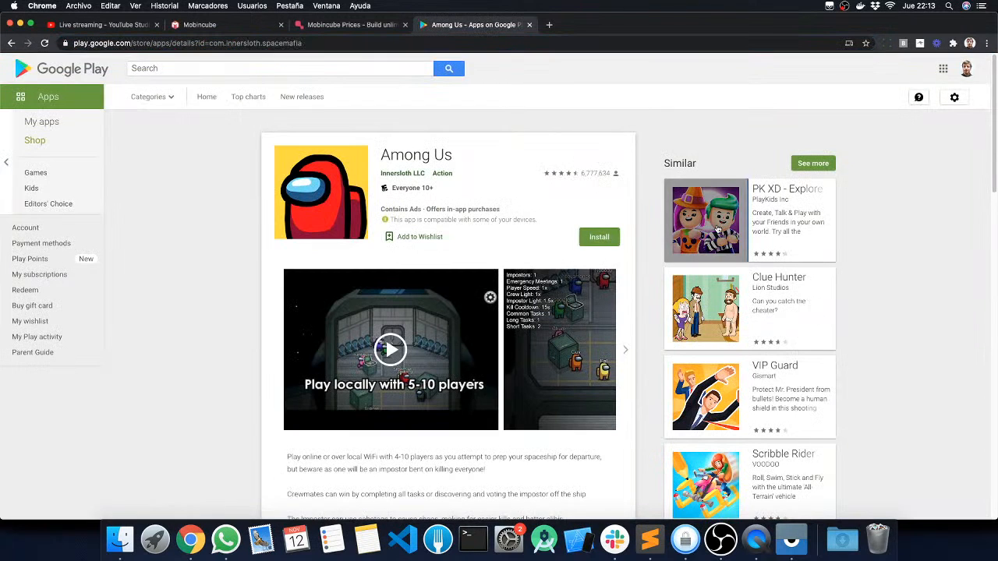
left_click_drag(306, 43, 207, 43)
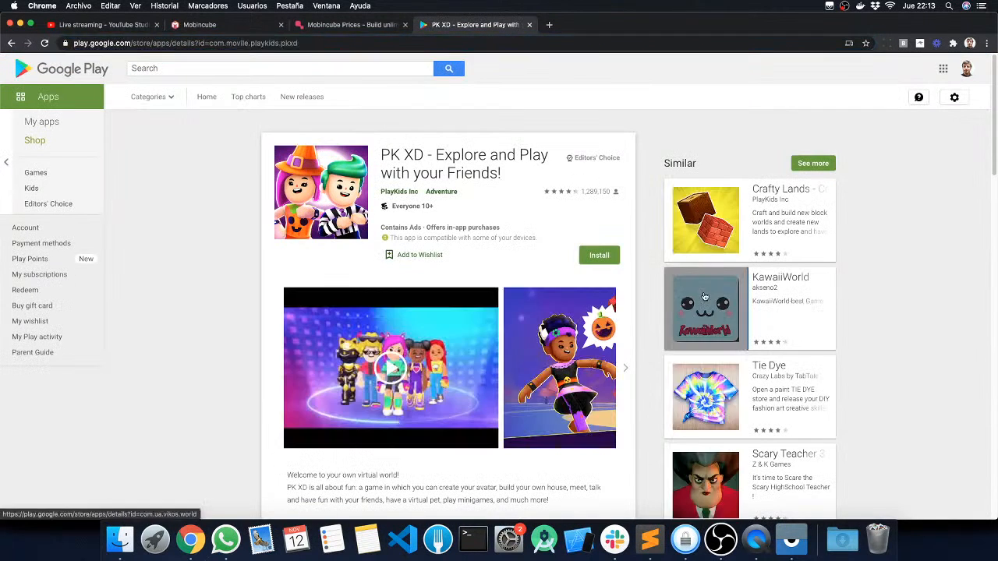
left_click(722, 301)
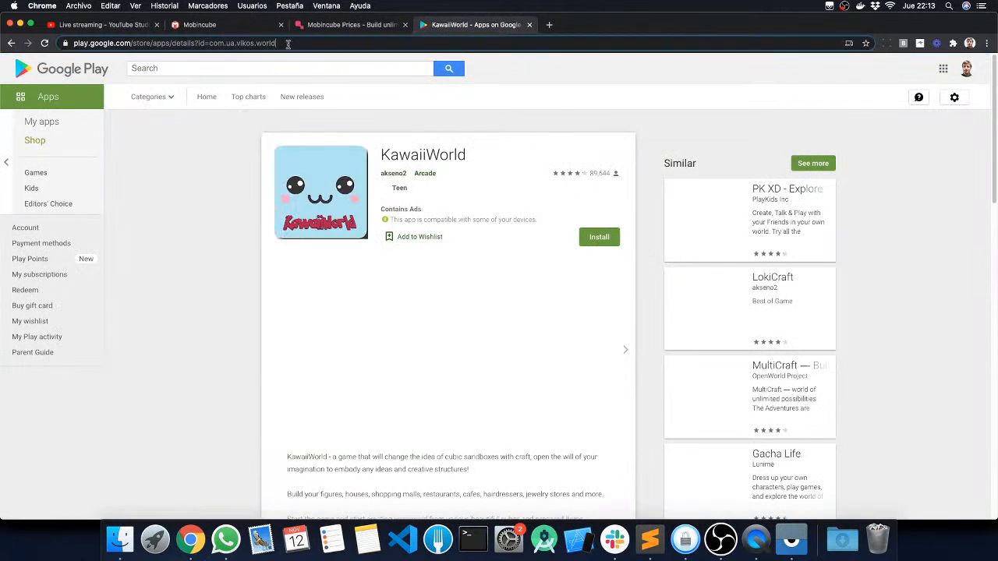
left_click_drag(287, 43, 211, 44)
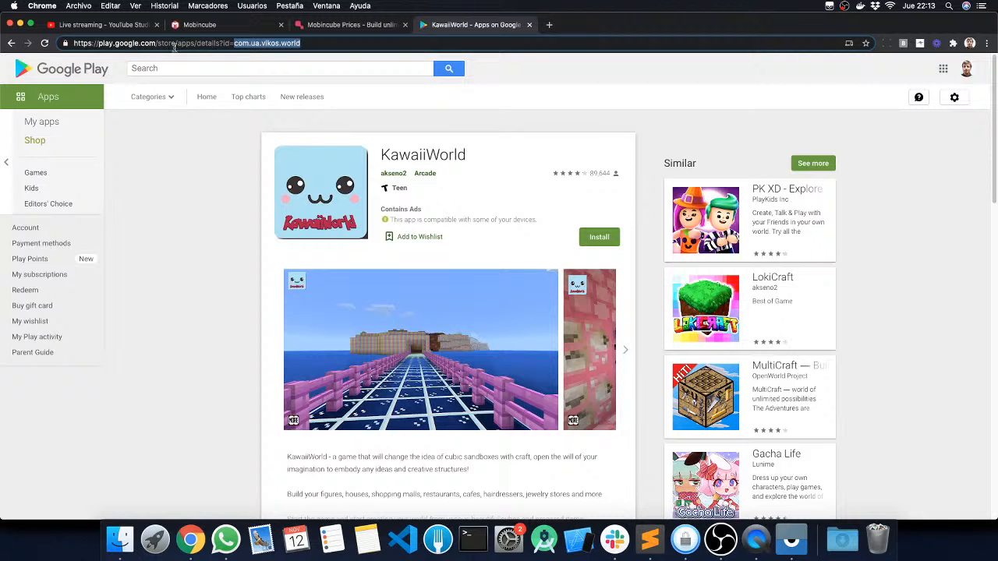
Step: Return to Mobincube and examine the Android package name in the First lesson app's ID settings
left_click(213, 25)
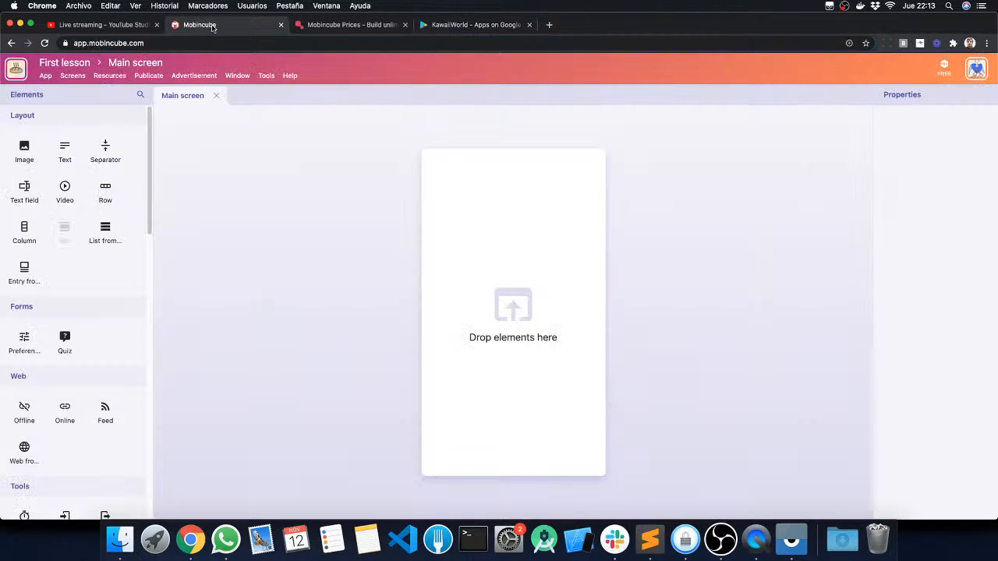
left_click(46, 75)
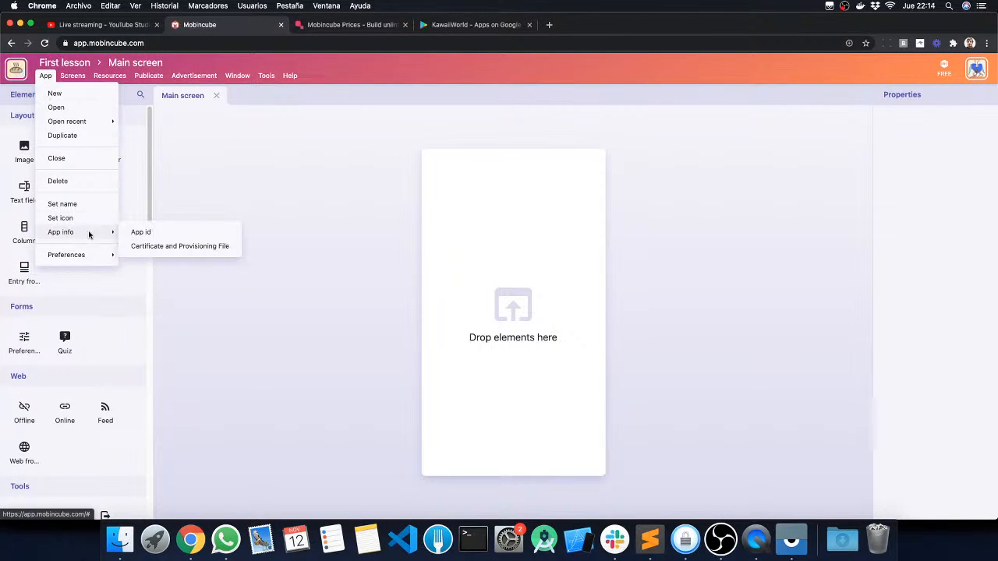
left_click(141, 232)
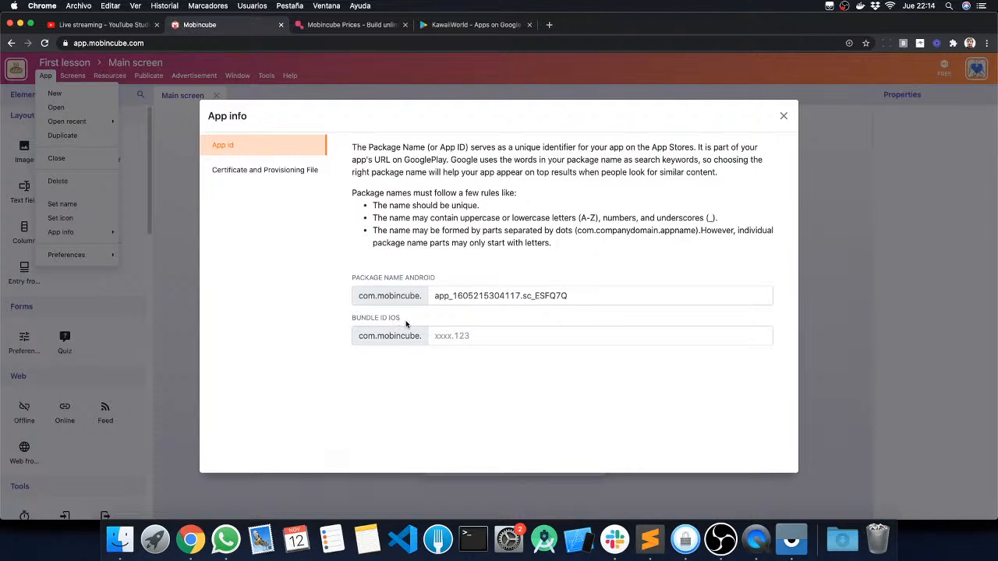
left_click_drag(438, 296, 615, 296)
left_click(606, 297)
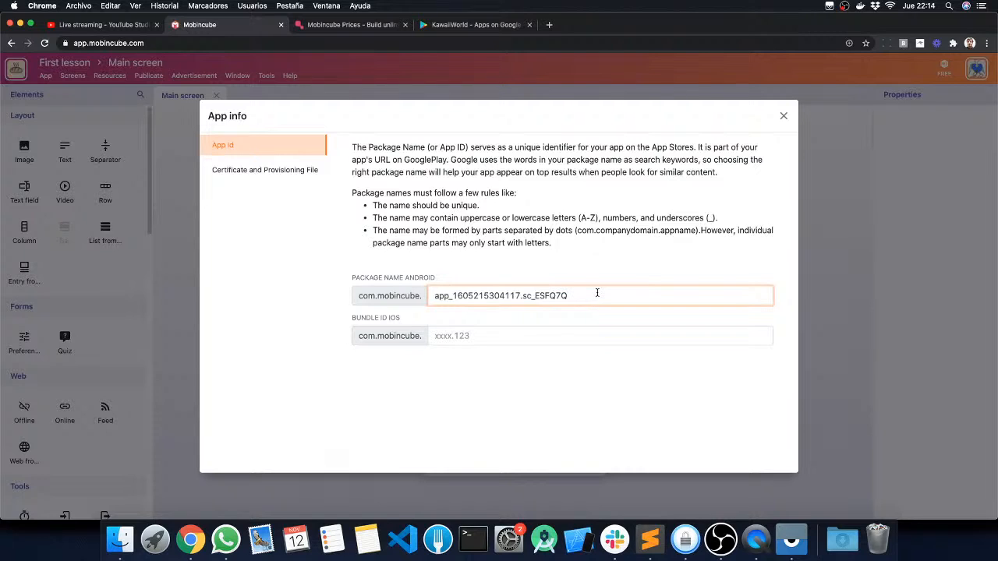
left_click_drag(597, 293, 381, 296)
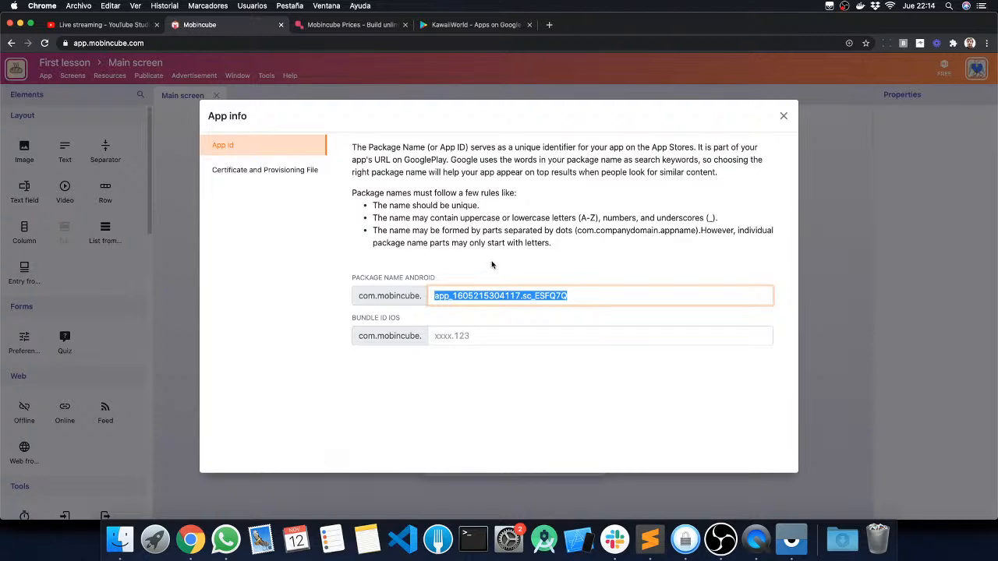
Step: Replace the editable part of the Android package name with vegan.recipes.health and close the app info
left_click(577, 295)
left_click_drag(577, 295, 368, 292)
key("BackSpace")
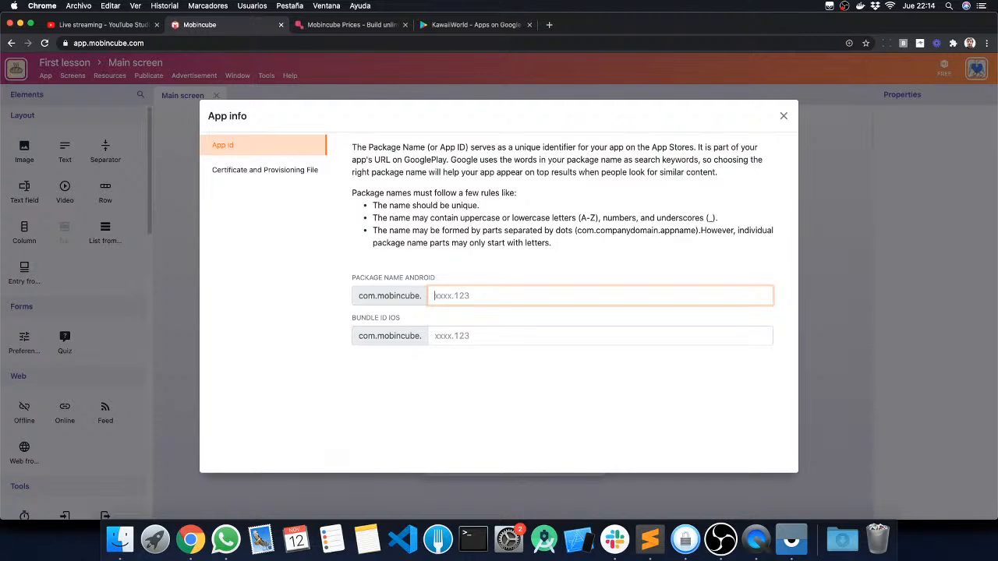
type("vegain.recipes.d")
key("BackSpace")
type("health")
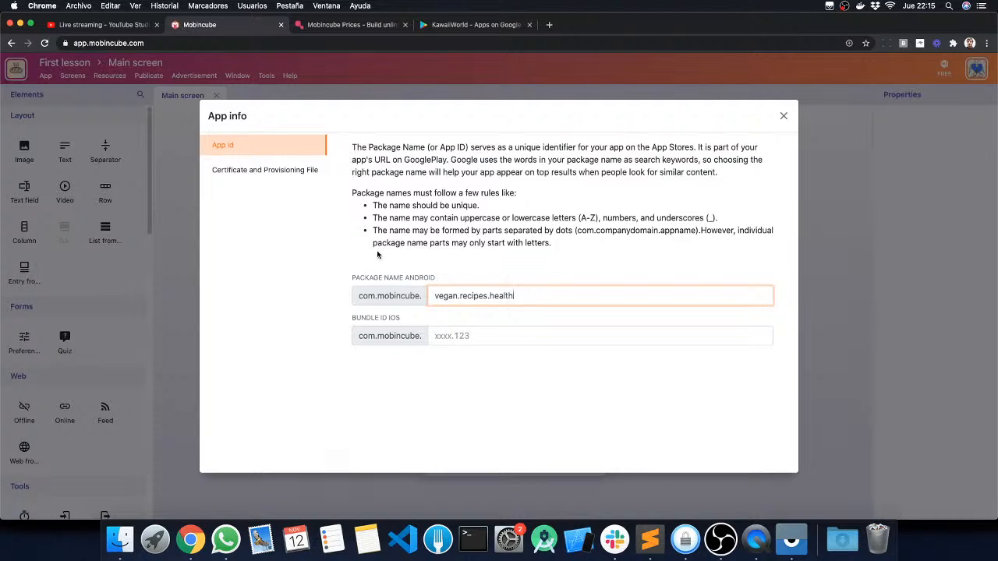
left_click(522, 232)
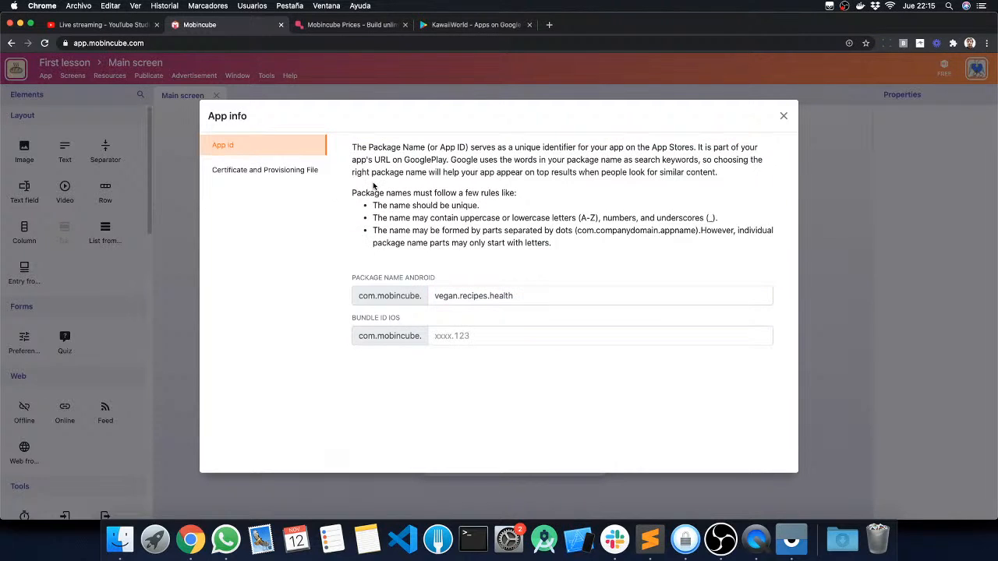
left_click(783, 116)
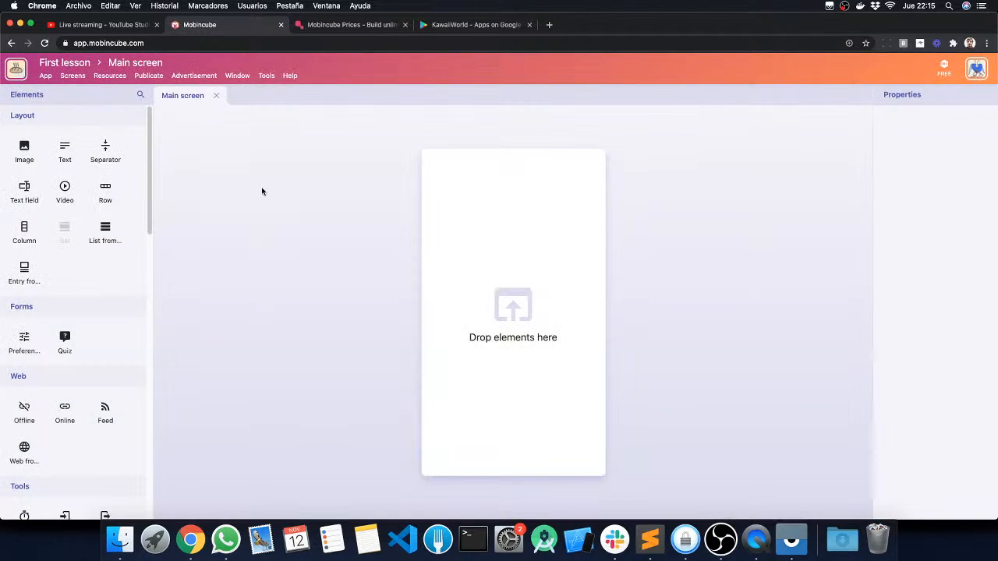
Step: Try to turn off the initial splash in the app's preferences
left_click(45, 76)
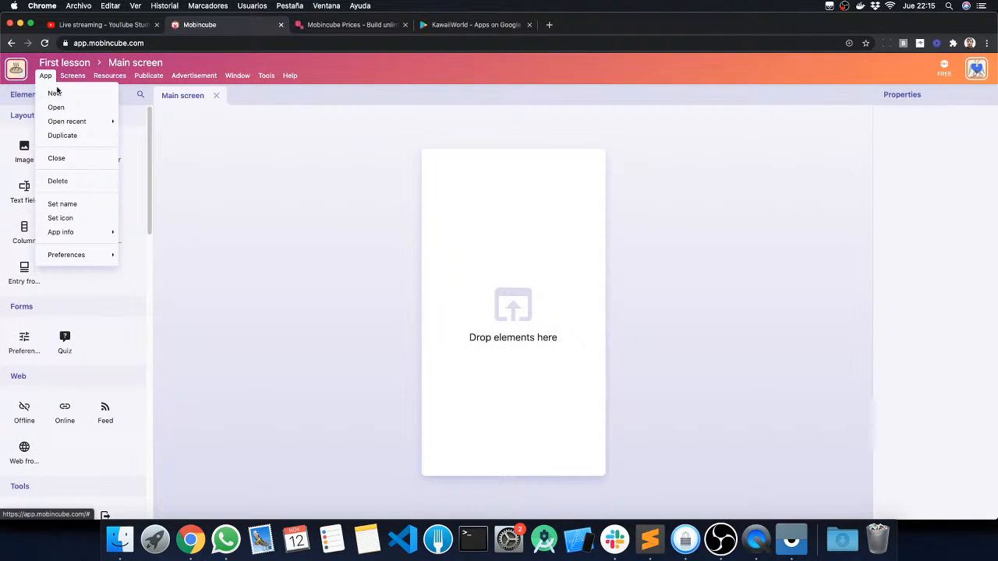
mouse_move(74, 235)
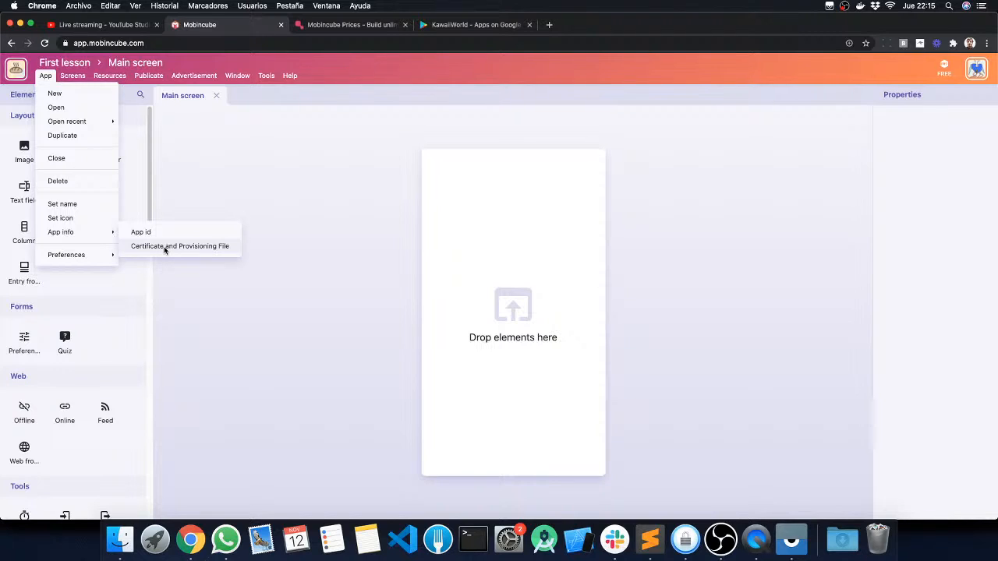
mouse_move(80, 257)
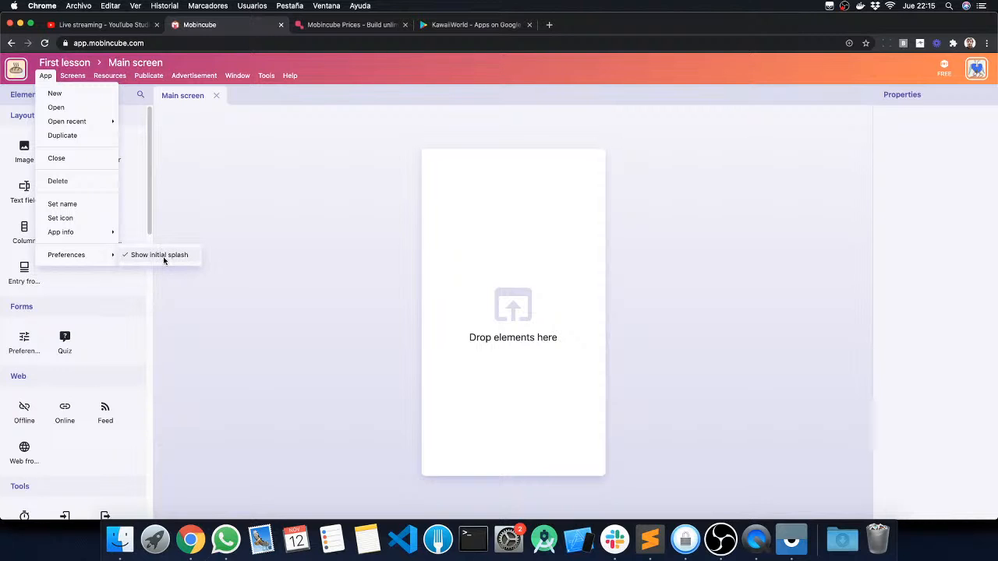
left_click(163, 257)
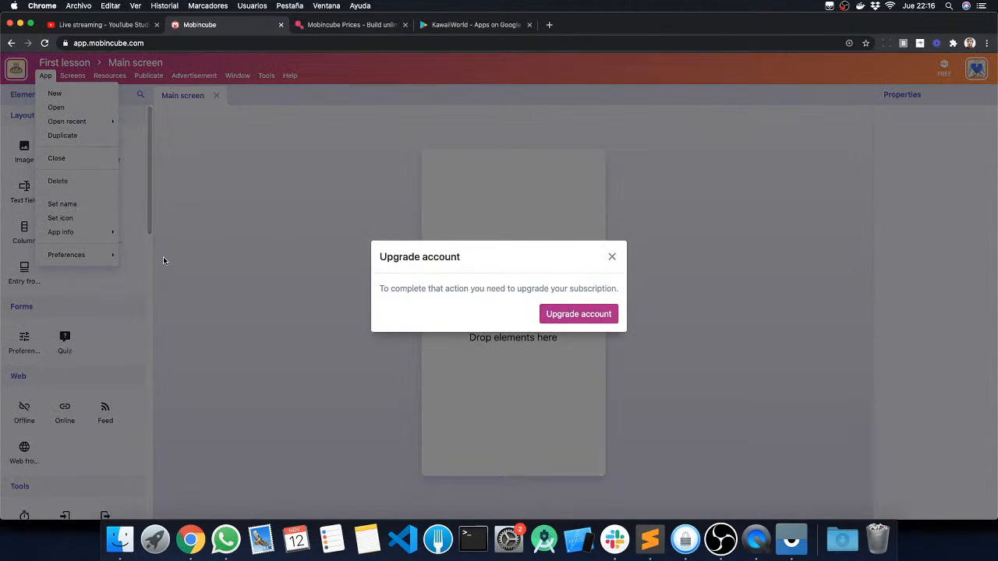
left_click(611, 257)
left_click(42, 77)
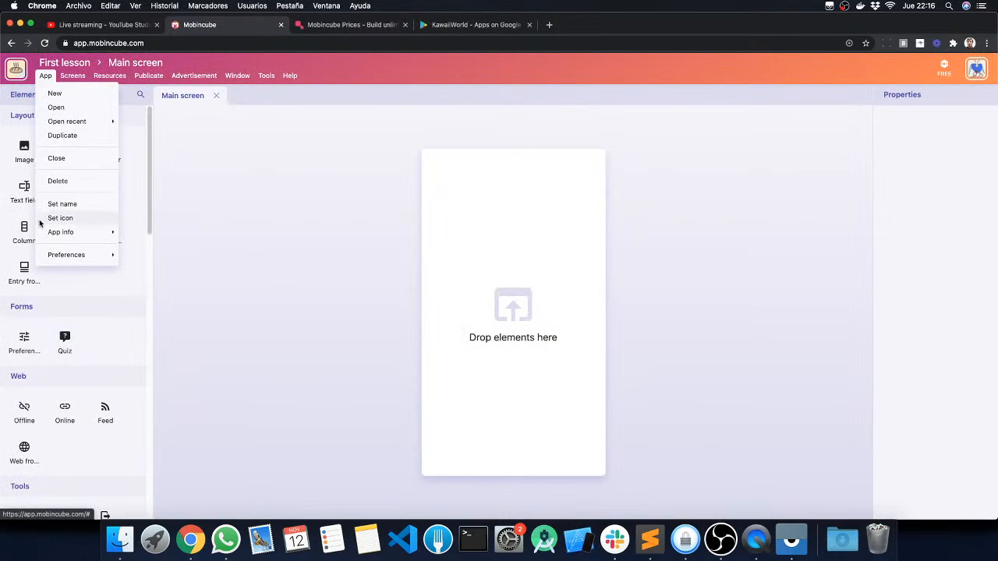
left_click(272, 163)
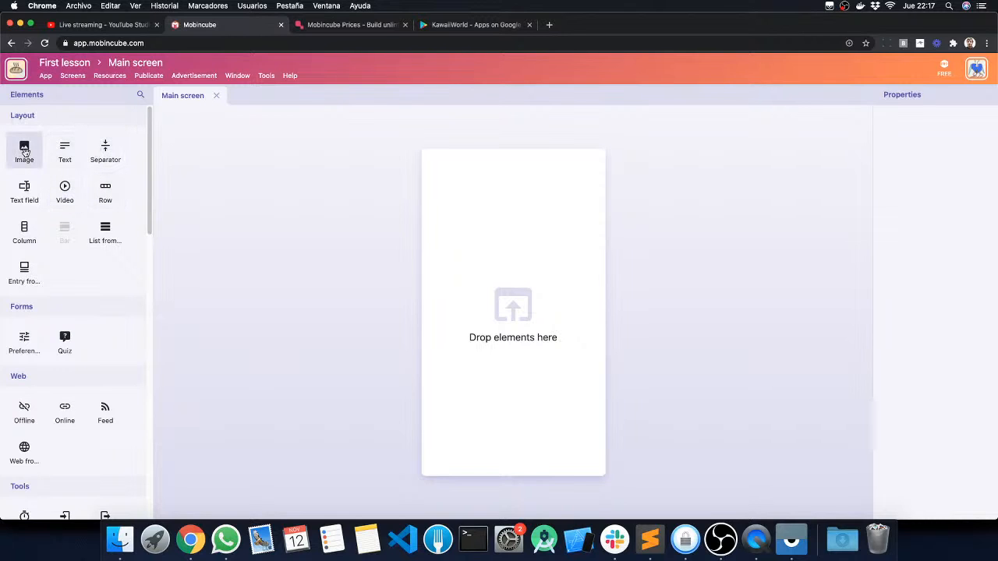
Step: Add an image element to the Main screen, then create a new screen and compare the two
left_click_drag(24, 150, 465, 264)
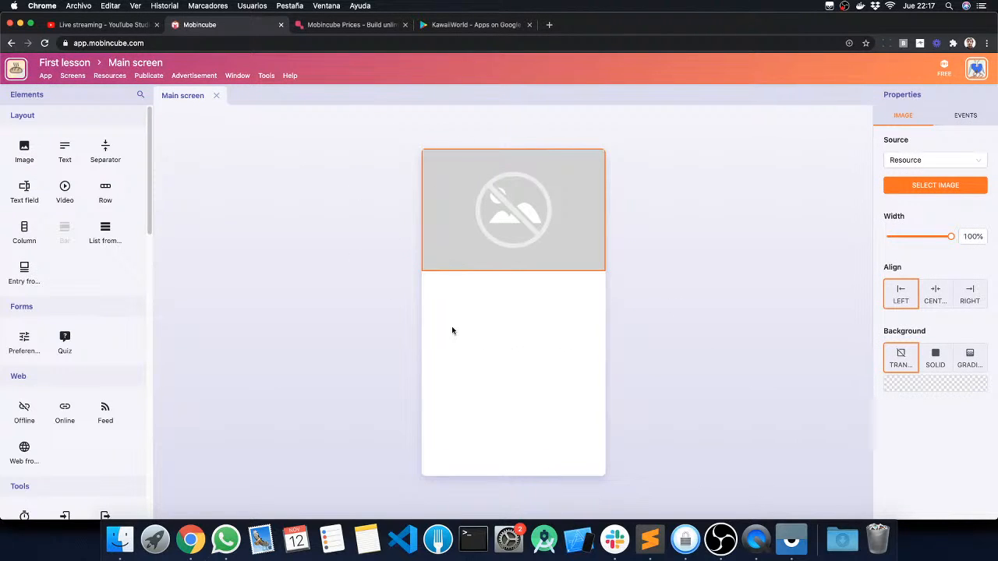
left_click(64, 76)
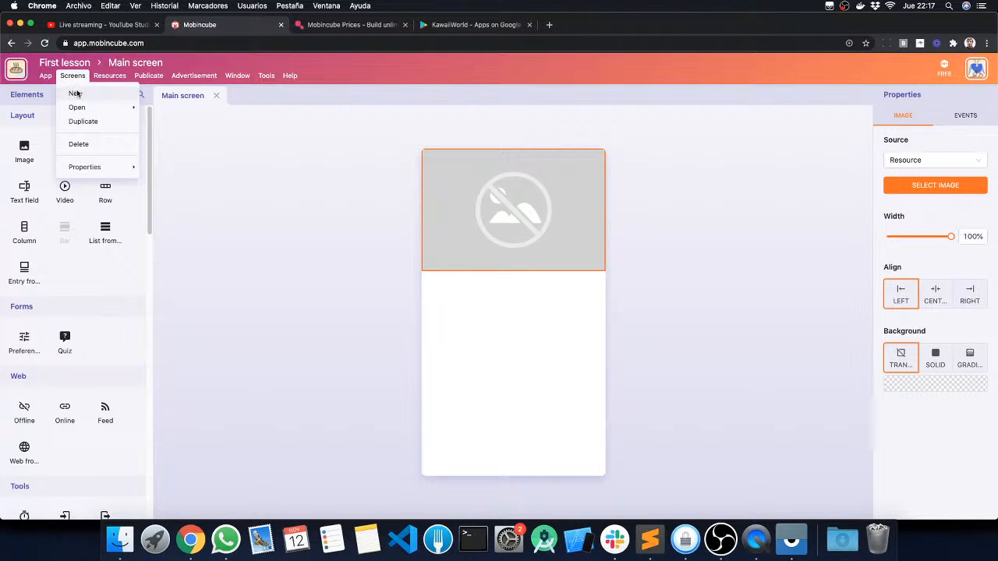
left_click(75, 93)
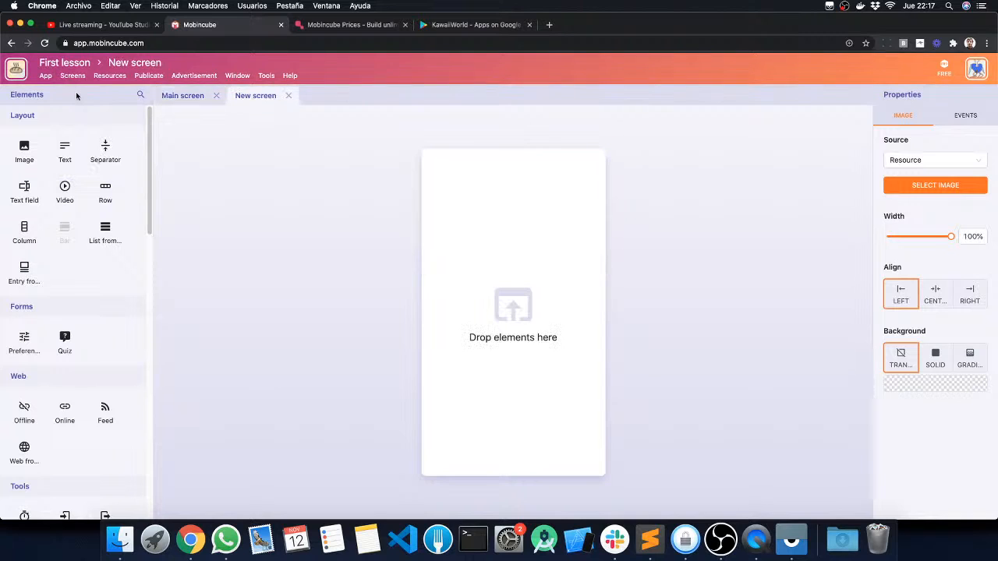
left_click(189, 98)
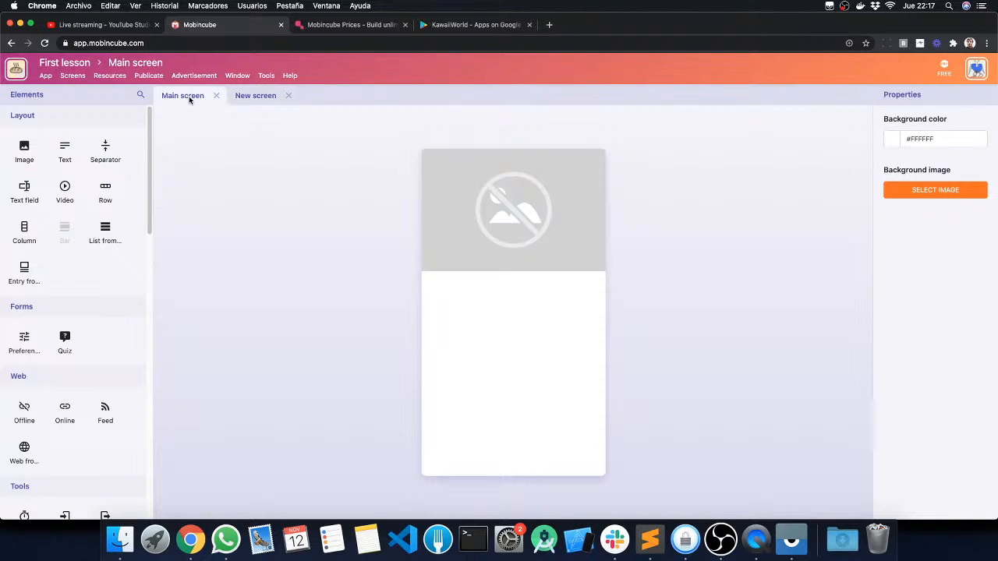
left_click(244, 99)
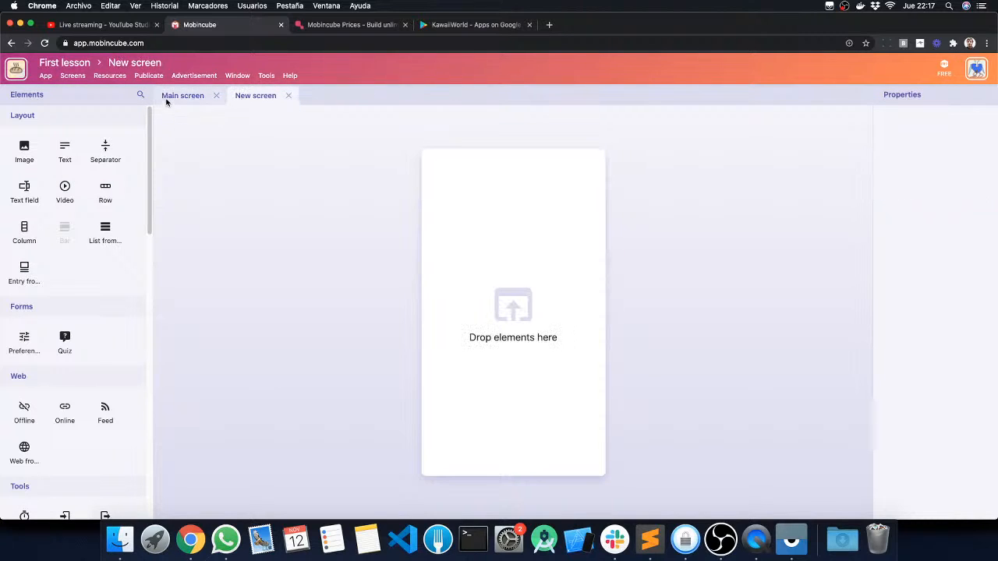
Step: Duplicate the new blank screen and switch between the original and its copy
left_click(66, 74)
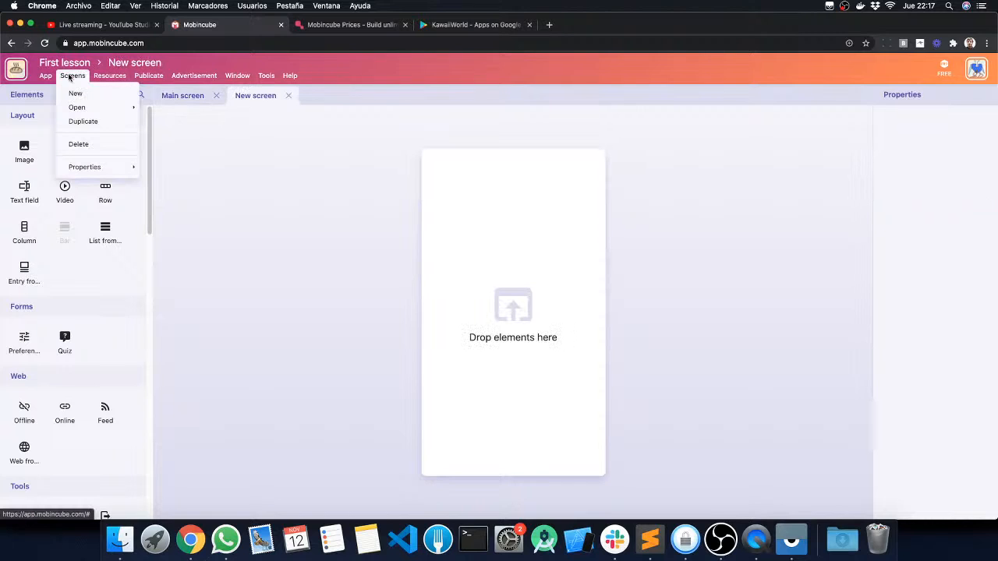
mouse_move(76, 106)
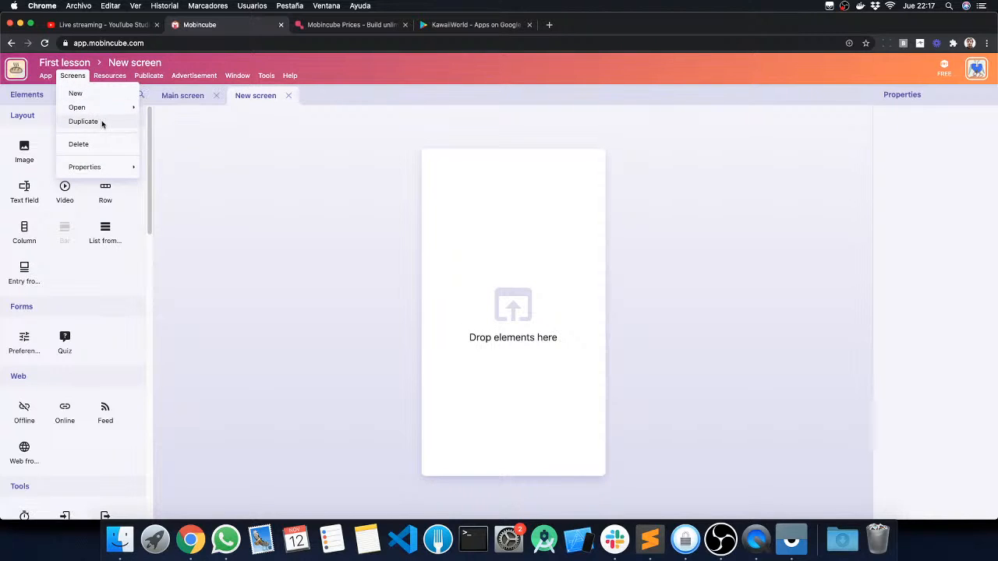
left_click(96, 122)
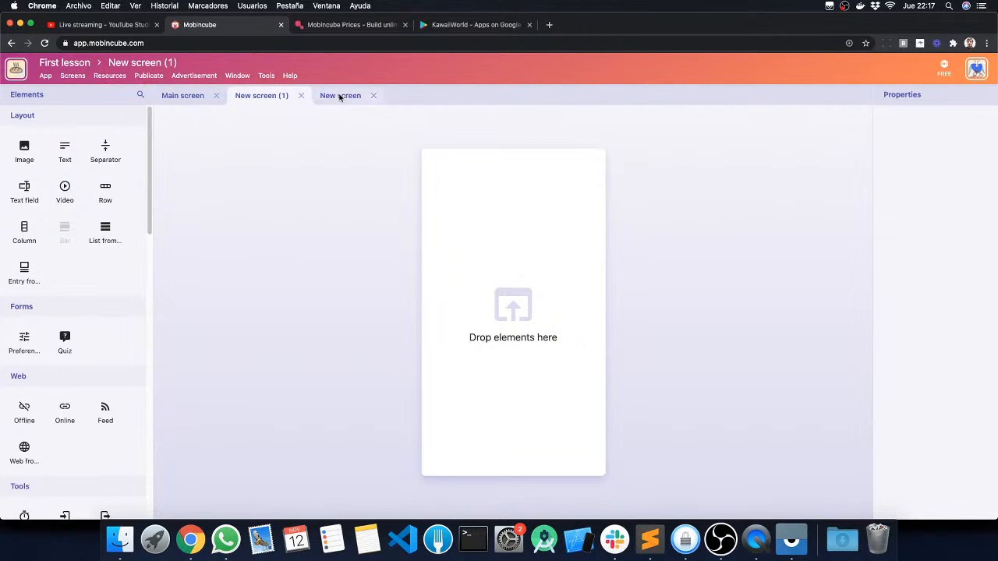
left_click(340, 98)
left_click(274, 96)
Step: Delete the duplicated screen New screen (1) and confirm the deletion
left_click(80, 76)
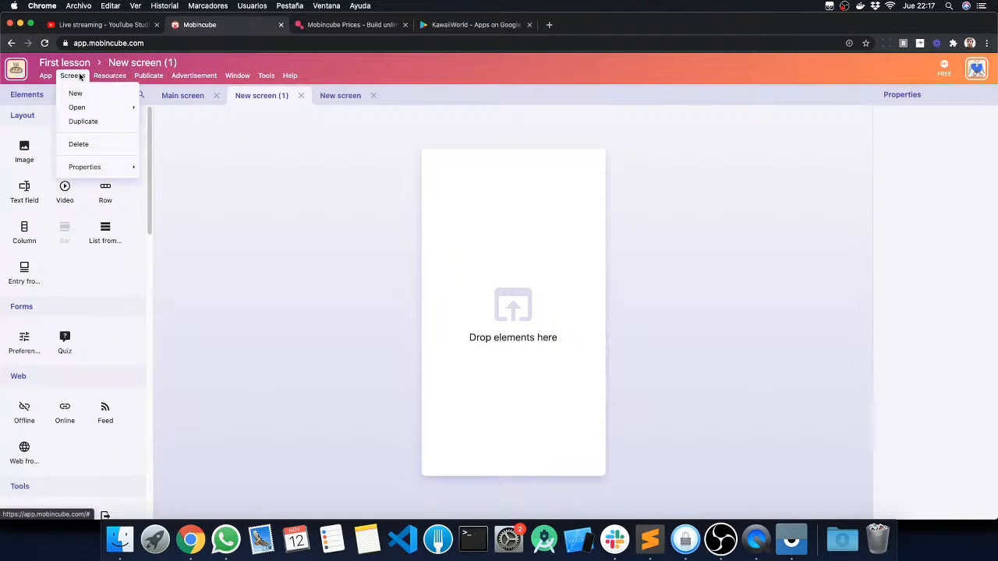
left_click(262, 164)
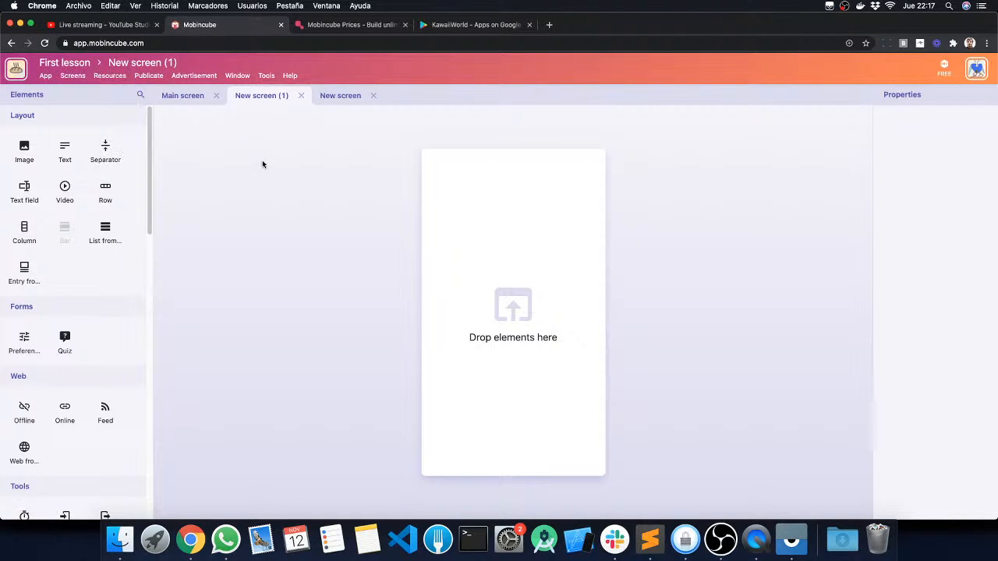
left_click(76, 74)
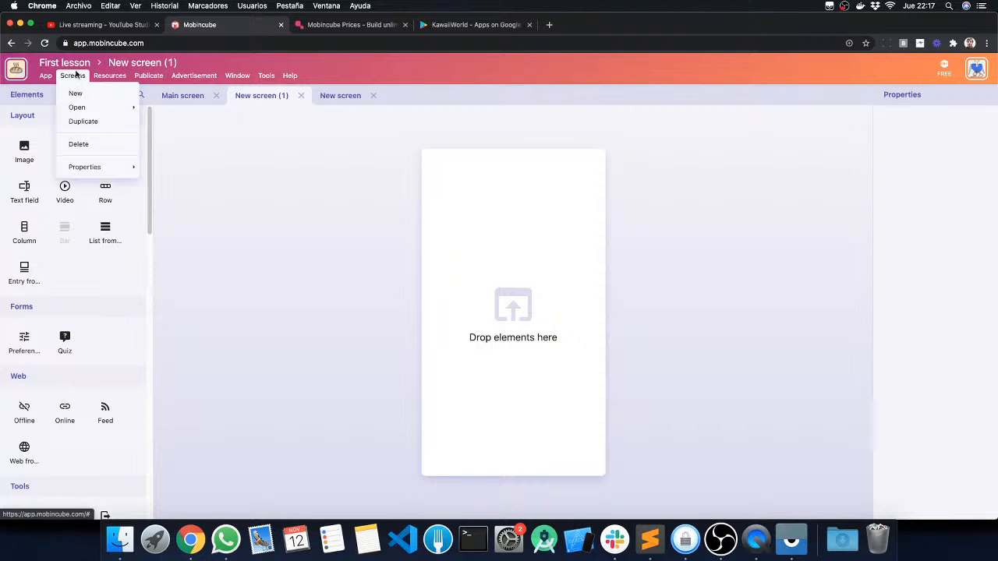
left_click(77, 145)
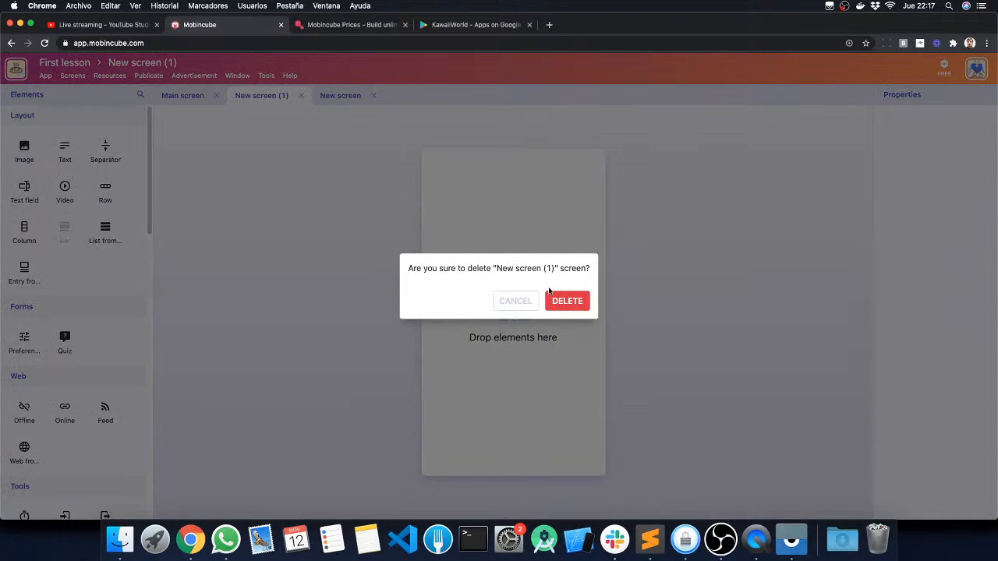
left_click(552, 301)
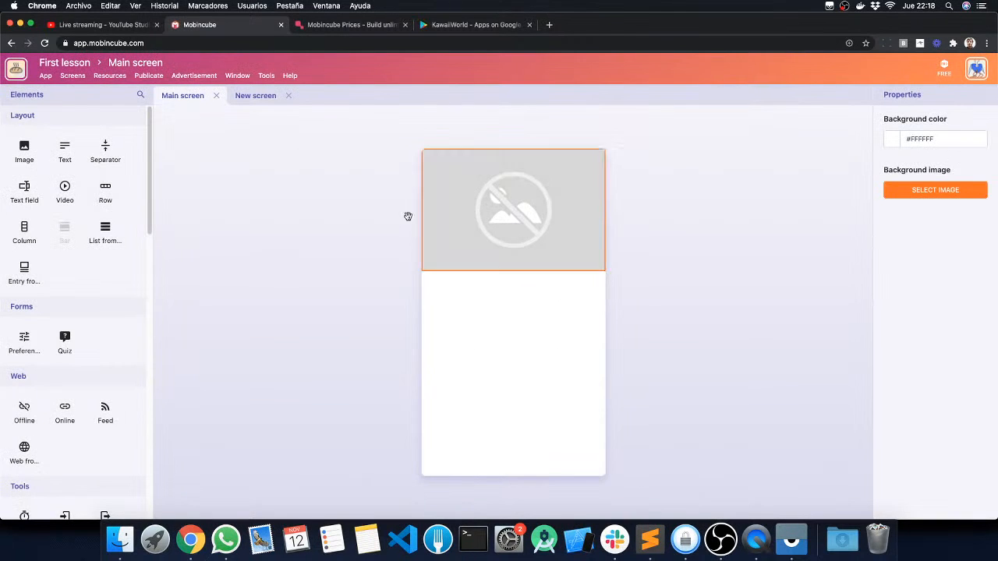
Step: Switch back and forth between Main screen and New screen to compare their contents, ending on Main screen
left_click(73, 75)
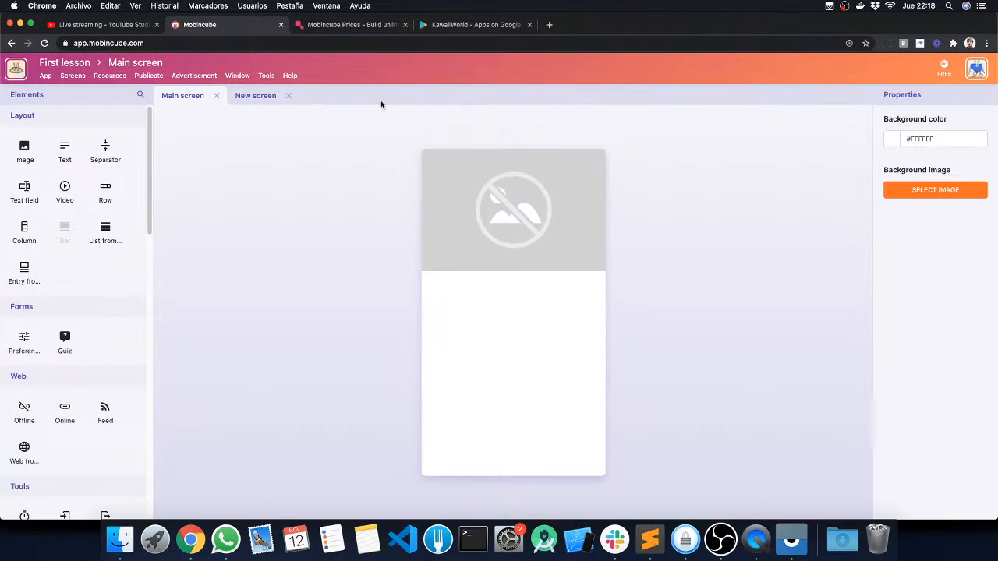
left_click(232, 95)
left_click(198, 96)
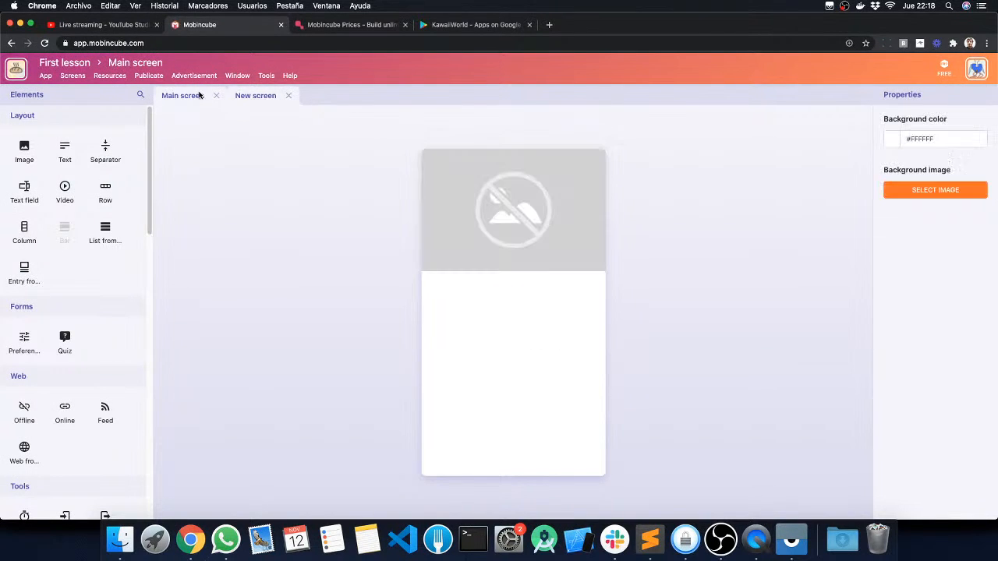
left_click(238, 96)
left_click(197, 97)
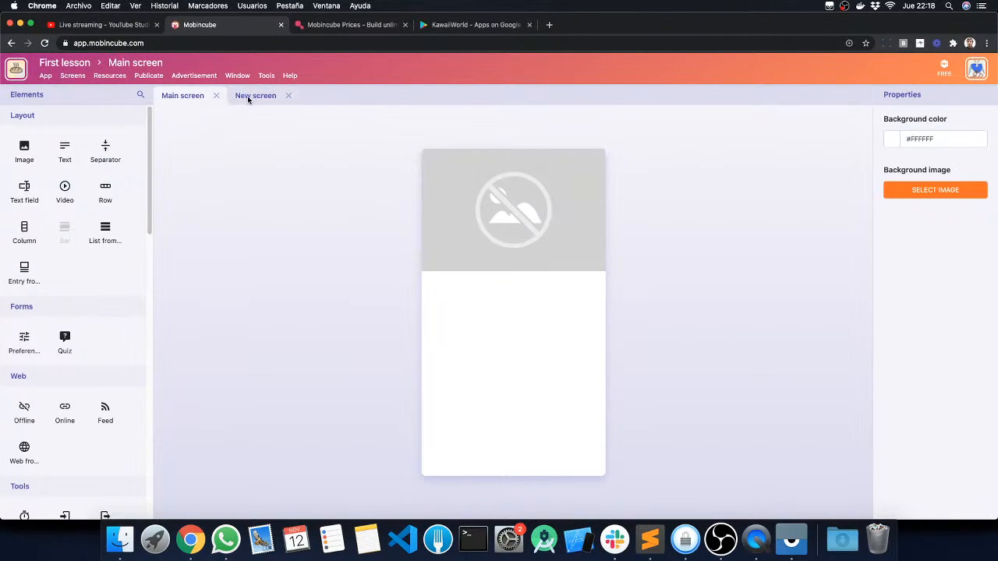
left_click(240, 97)
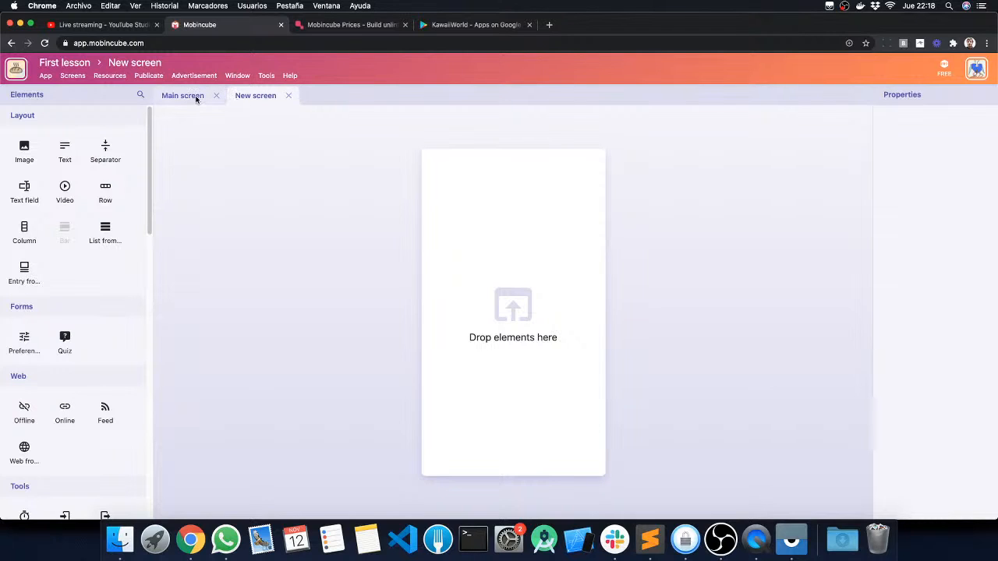
left_click(191, 97)
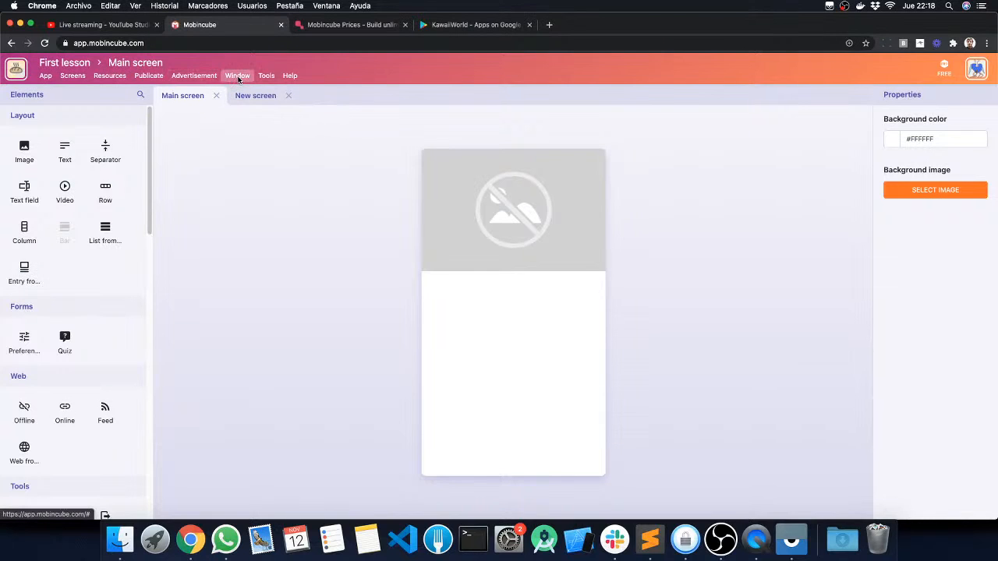
Step: Show the Screens panel beside the elements and widen it enough to expose all its commands
left_click(238, 76)
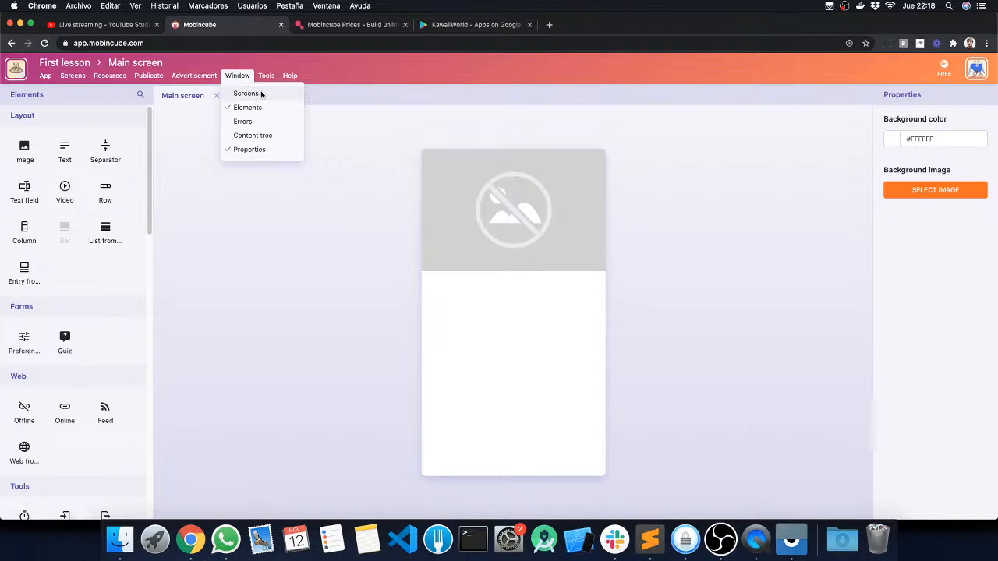
left_click(247, 93)
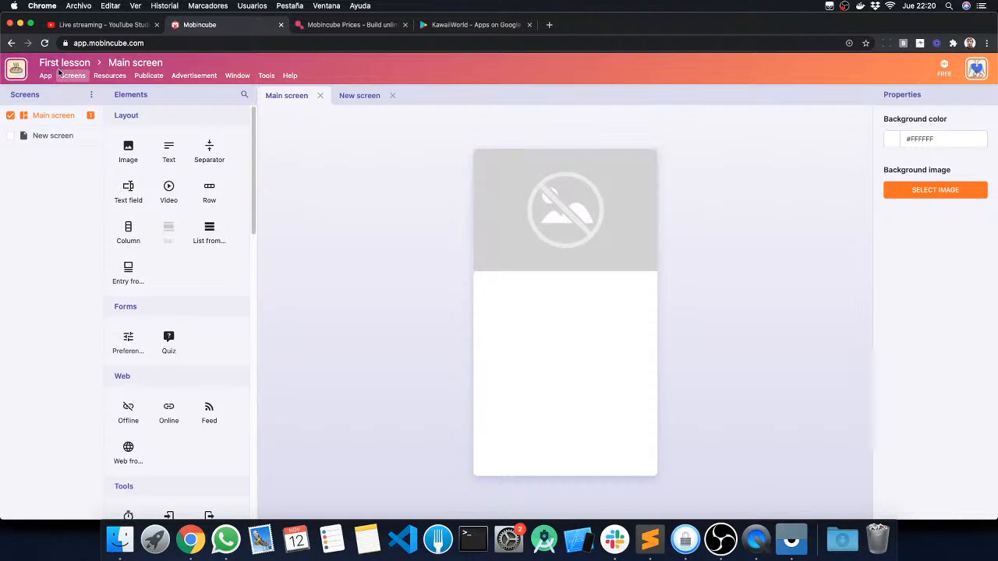
left_click(236, 76)
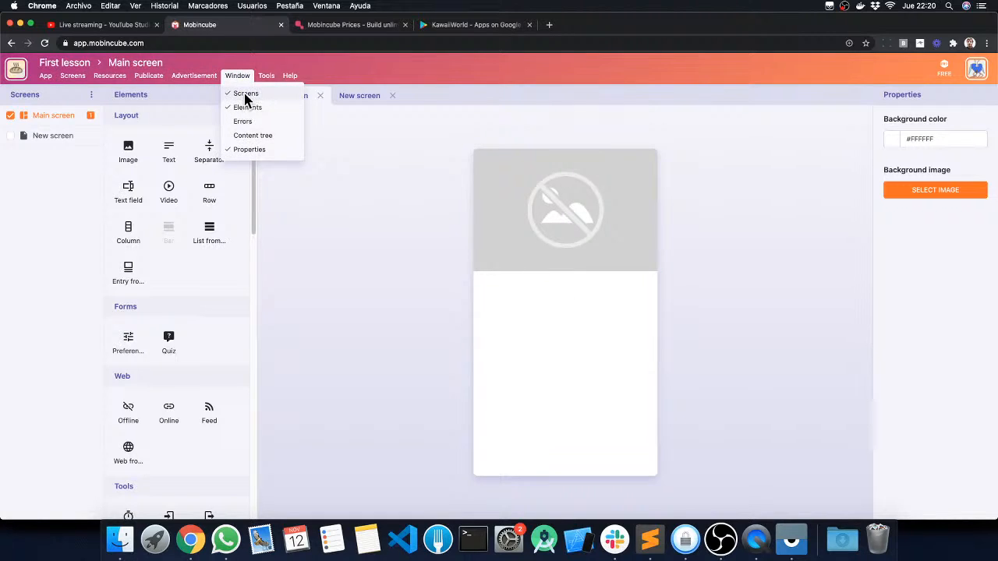
left_click(44, 212)
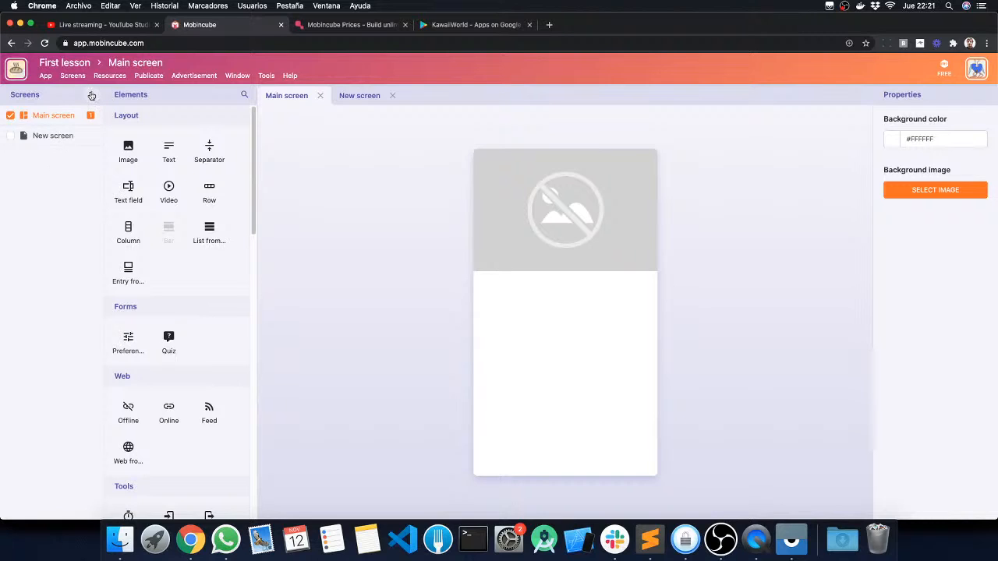
left_click(91, 94)
left_click(290, 160)
left_click_drag(103, 155, 134, 154)
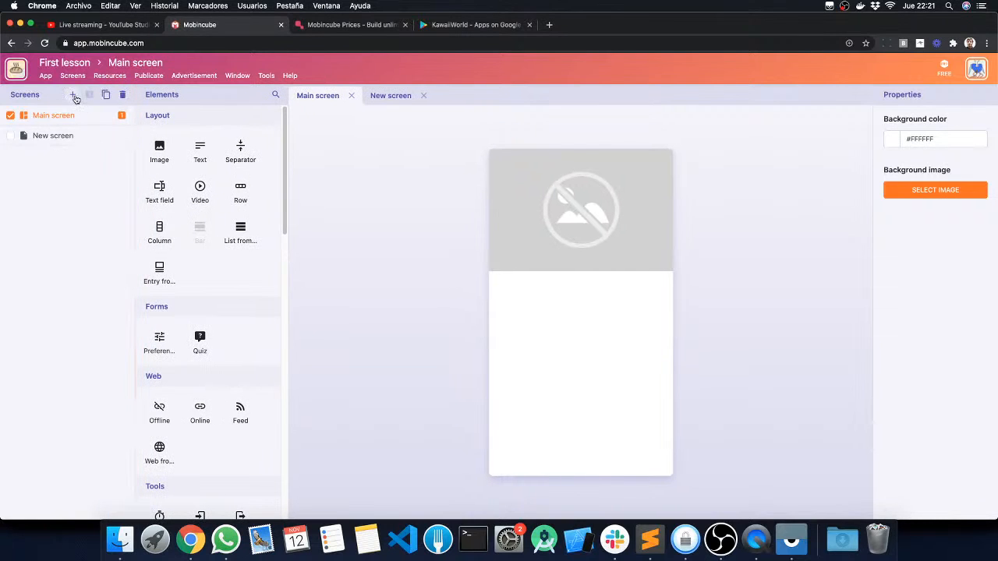
Step: Create three additional blank screens from the Screens panel
left_click(73, 95)
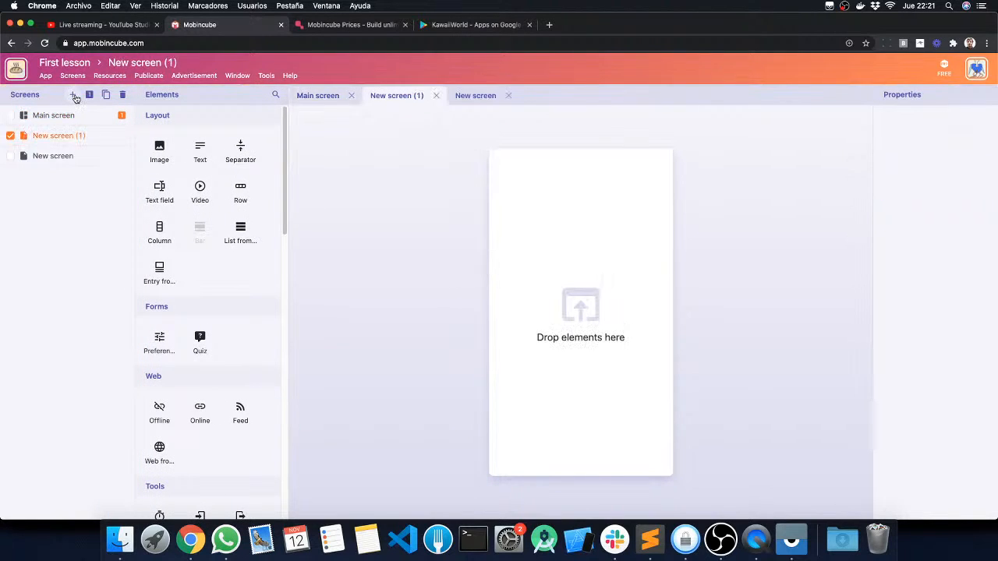
left_click(74, 96)
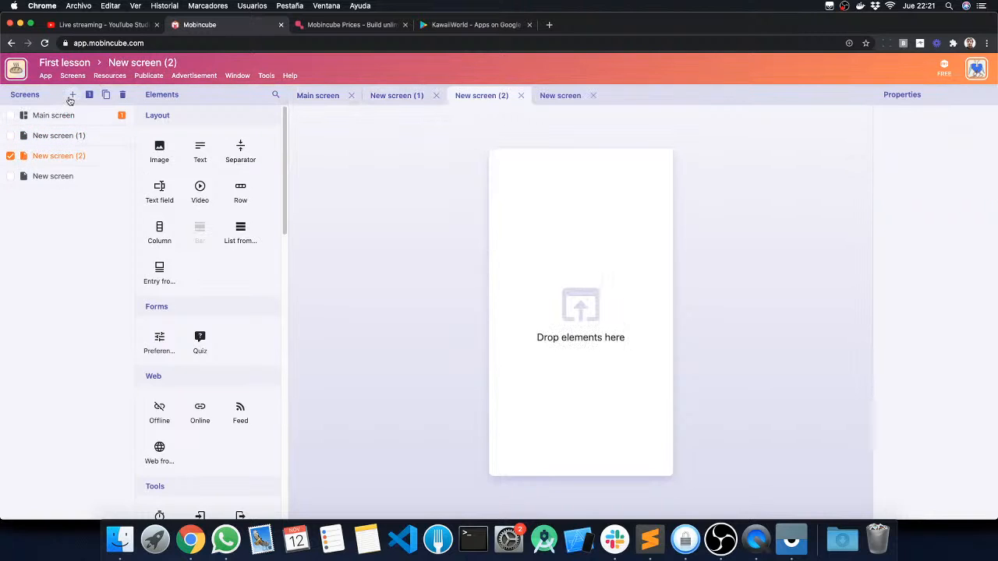
left_click(73, 94)
Step: Check New screen (1), New screen (2) and New screen (3) and delete them together
left_click(10, 156)
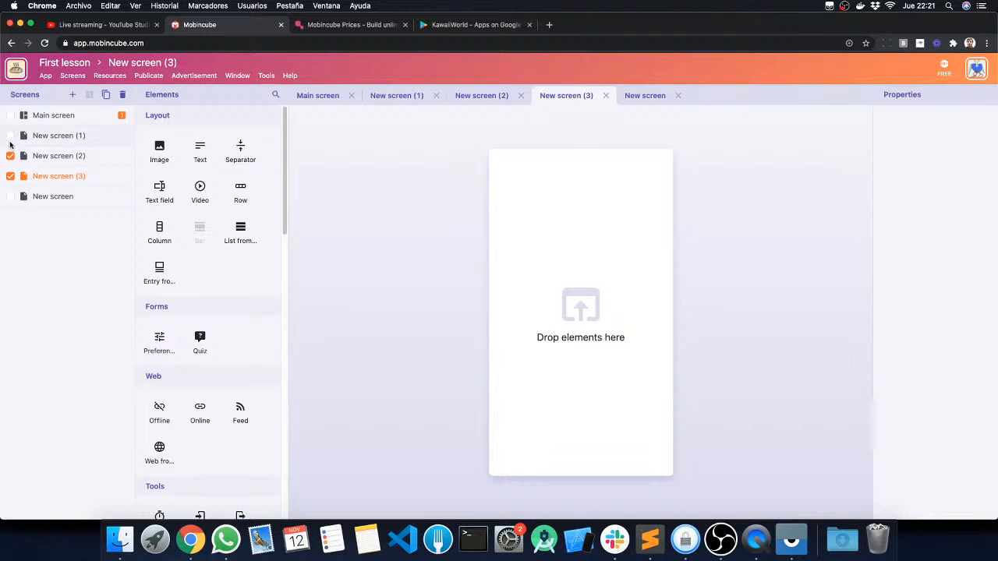
left_click(124, 96)
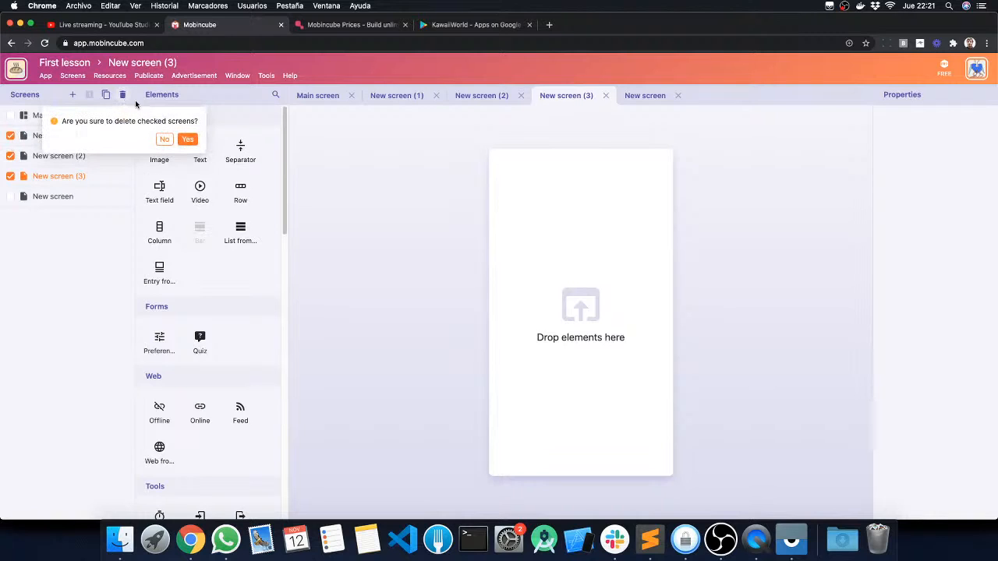
left_click(164, 140)
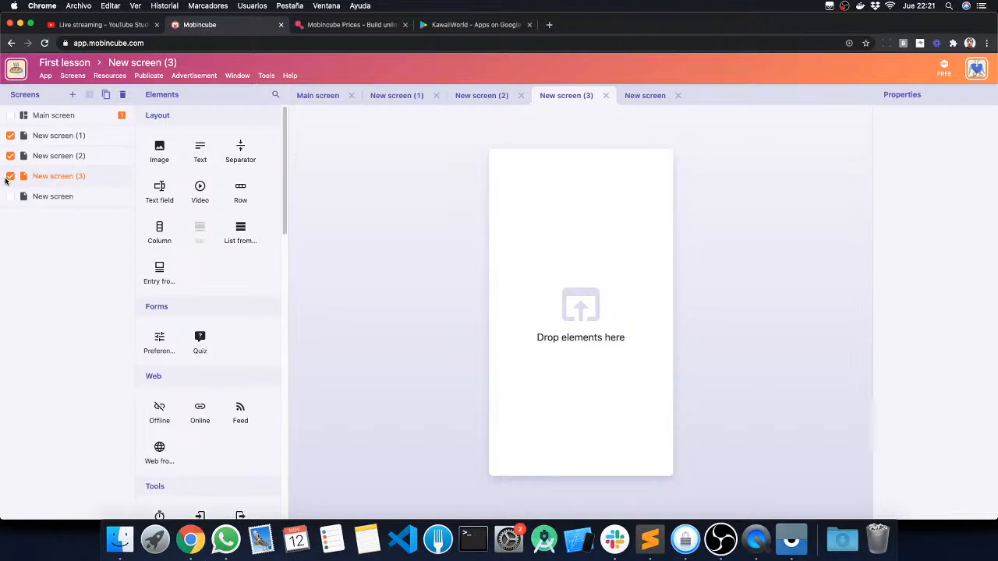
left_click(71, 78)
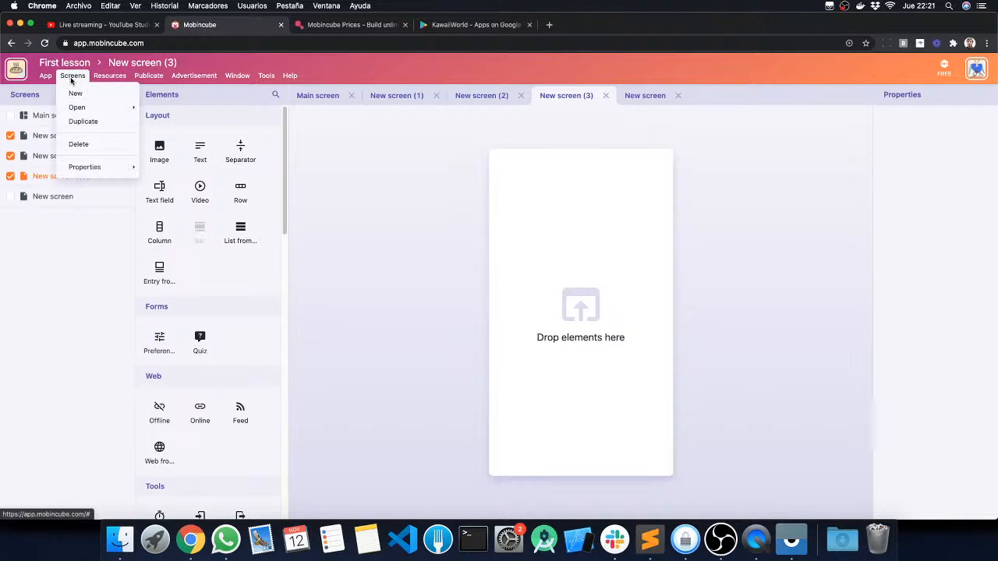
left_click(93, 145)
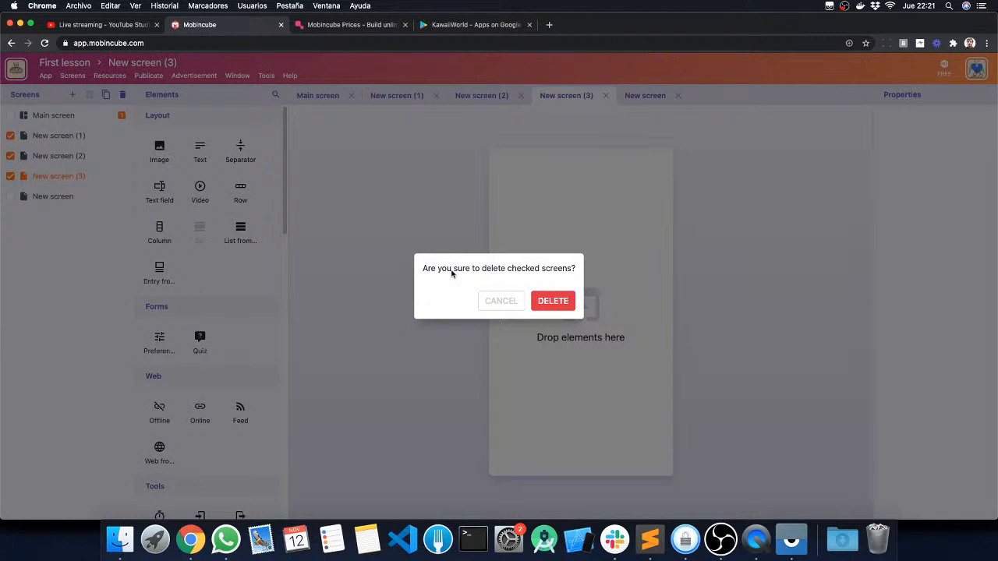
left_click(513, 302)
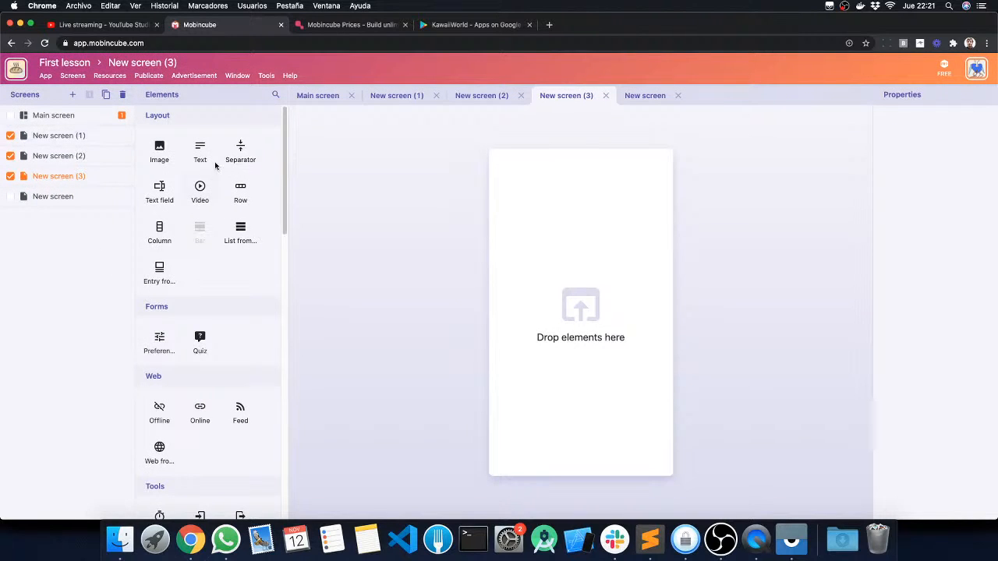
left_click(73, 77)
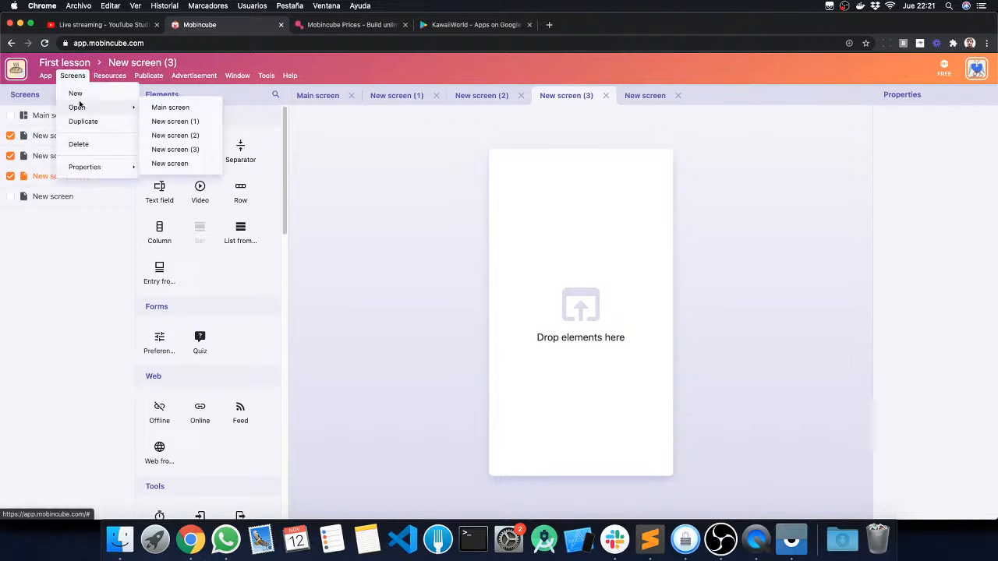
left_click(74, 77)
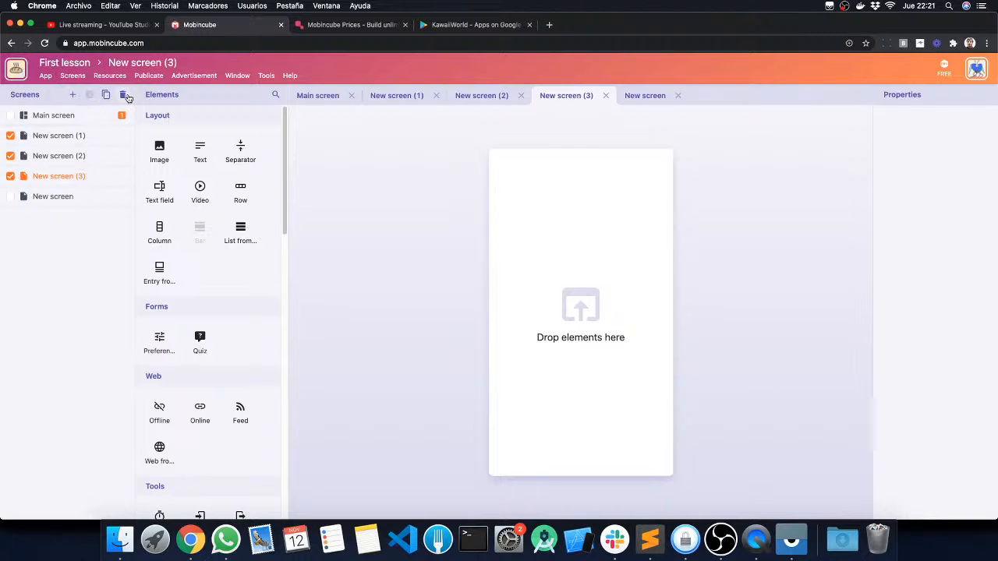
left_click(123, 94)
left_click(190, 139)
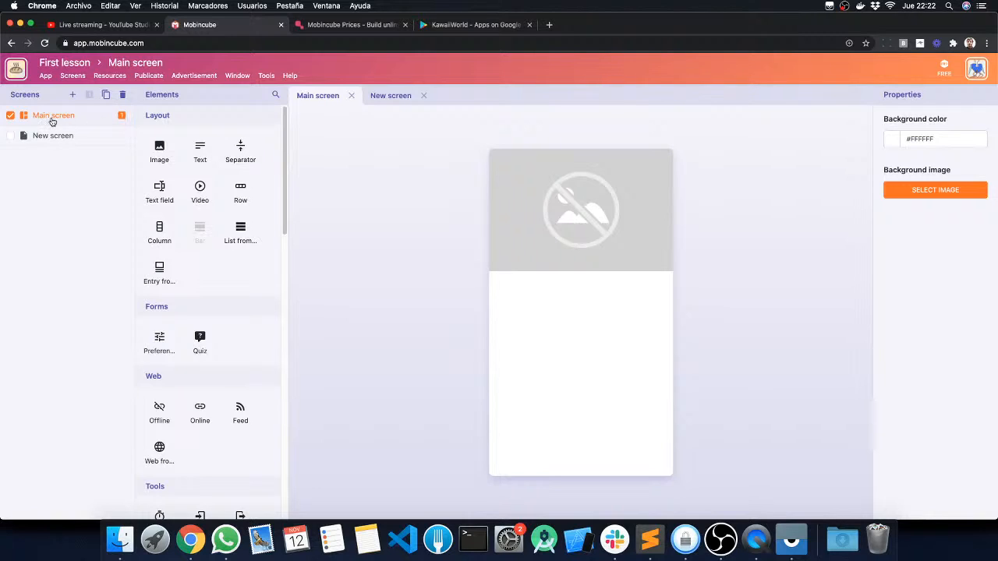
Step: Rename the Main screen as Menu
left_click(134, 63)
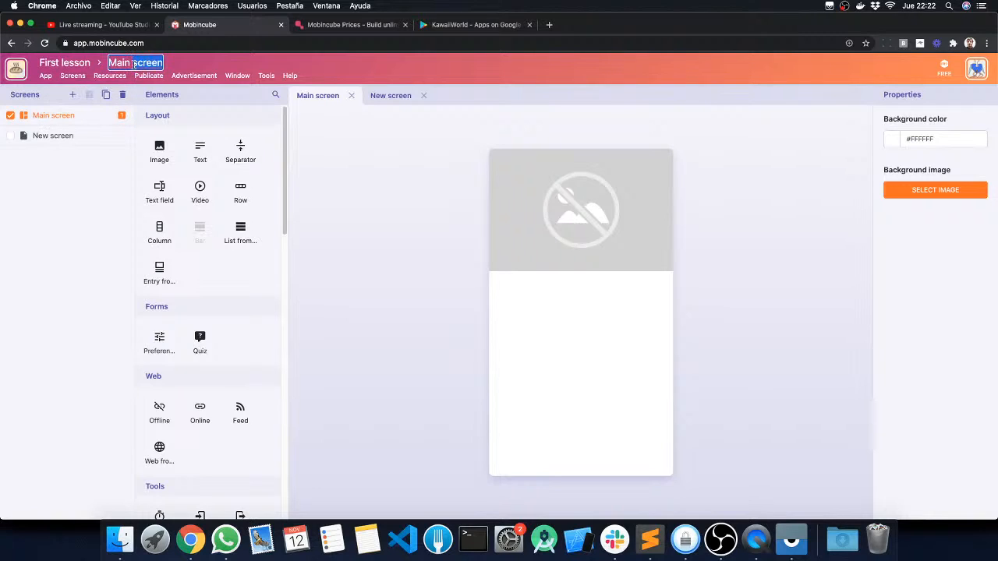
type("Menu")
key("Return")
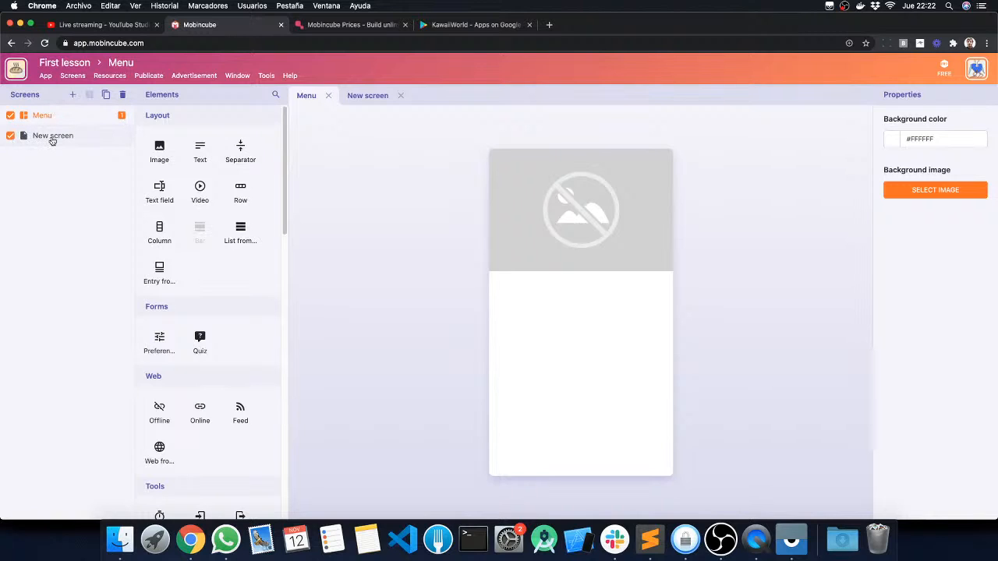
Step: Rename New screen as Logo and set it as the app's main screen
left_click(52, 138)
left_click(125, 73)
left_click(129, 63)
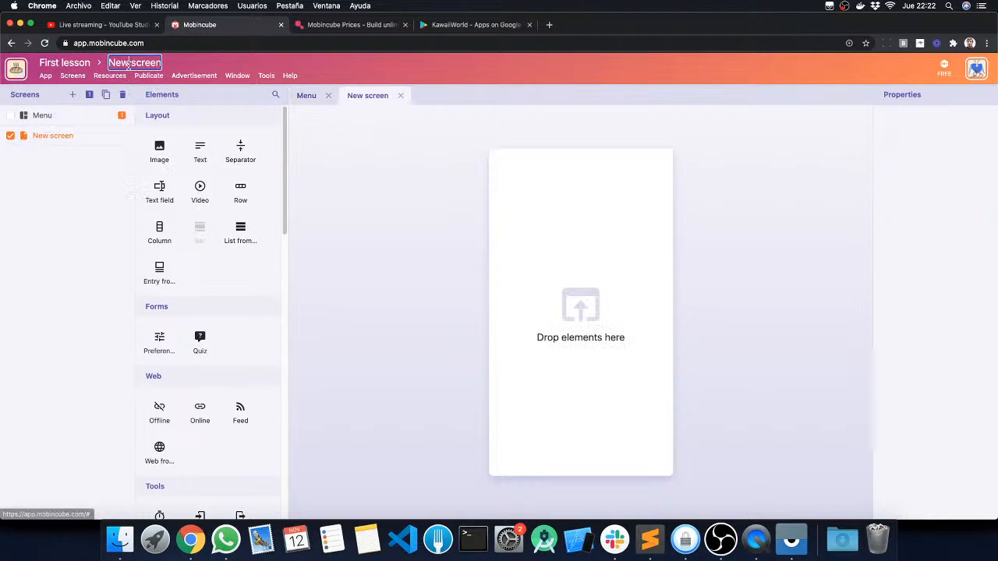
type("Logo")
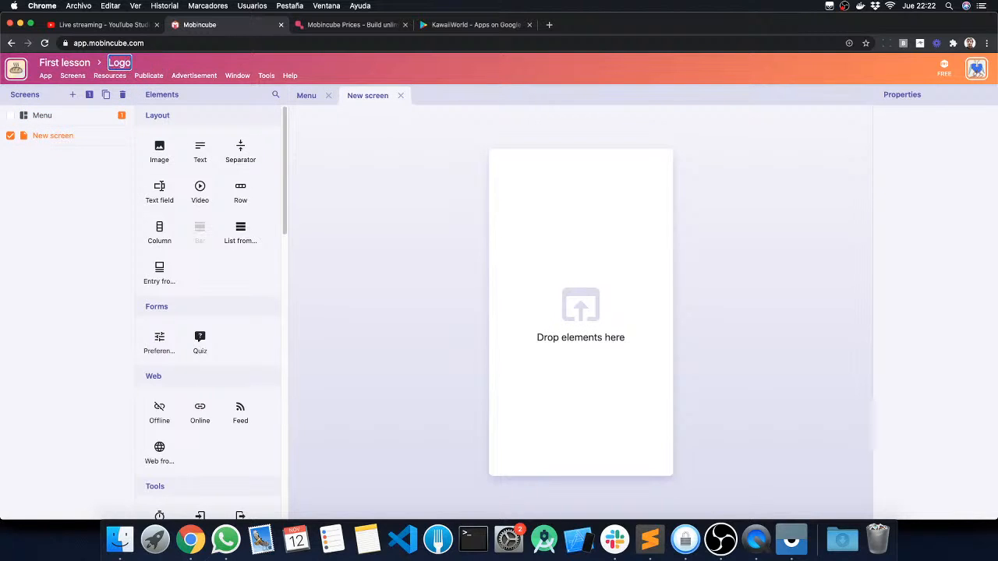
key("Return")
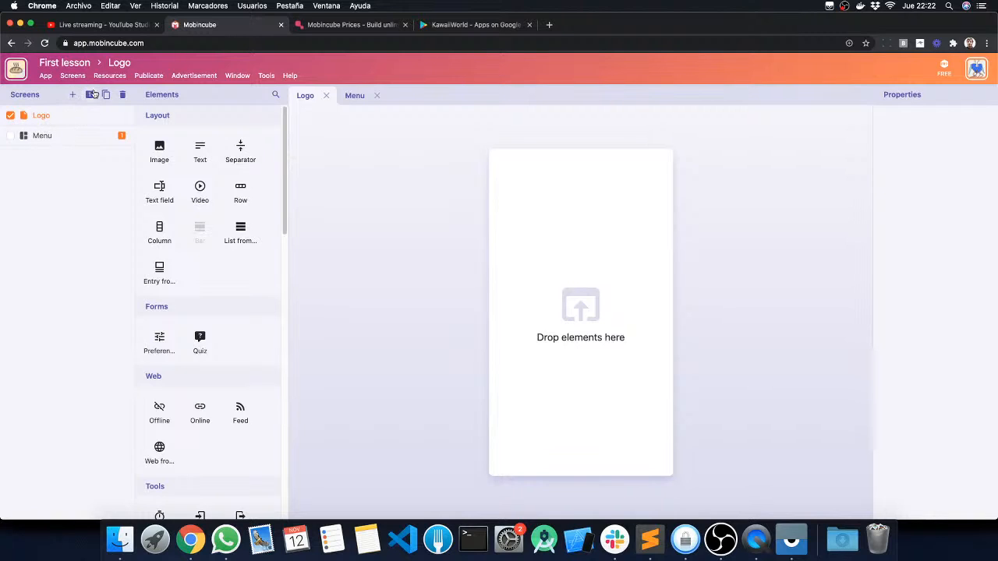
left_click(90, 95)
Step: Switch the Logo screen's orientation to landscape and back to portrait
left_click(71, 75)
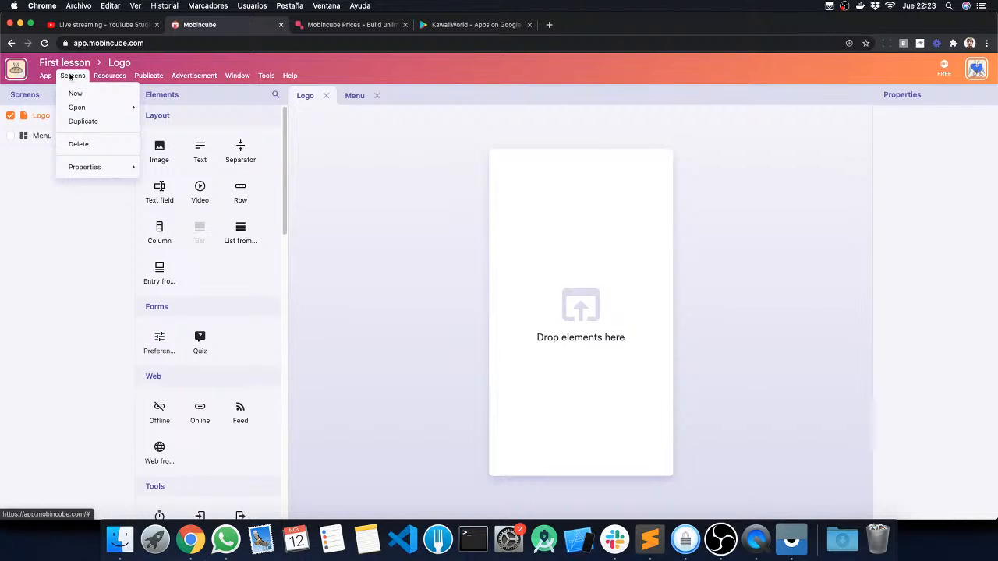
mouse_move(81, 167)
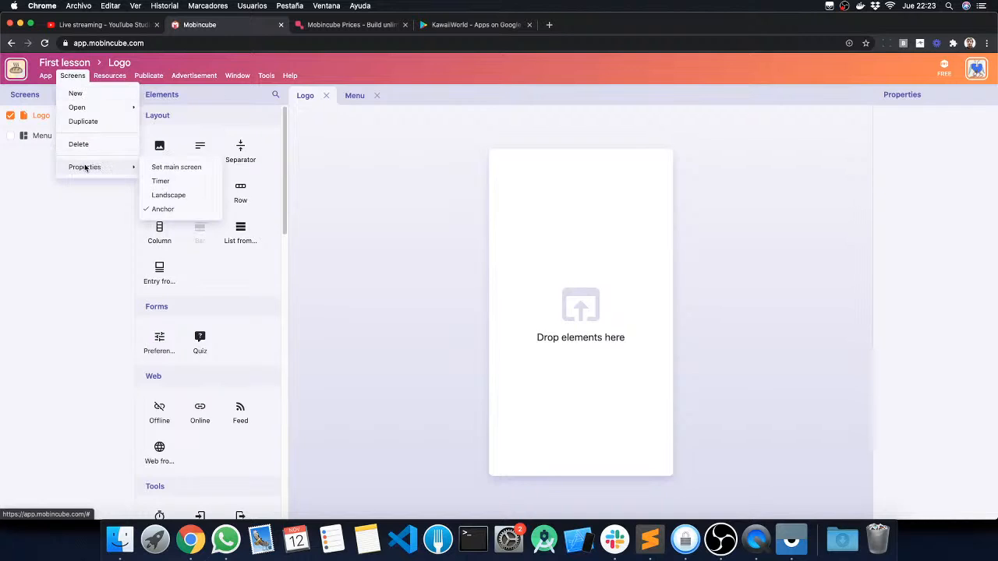
left_click(168, 196)
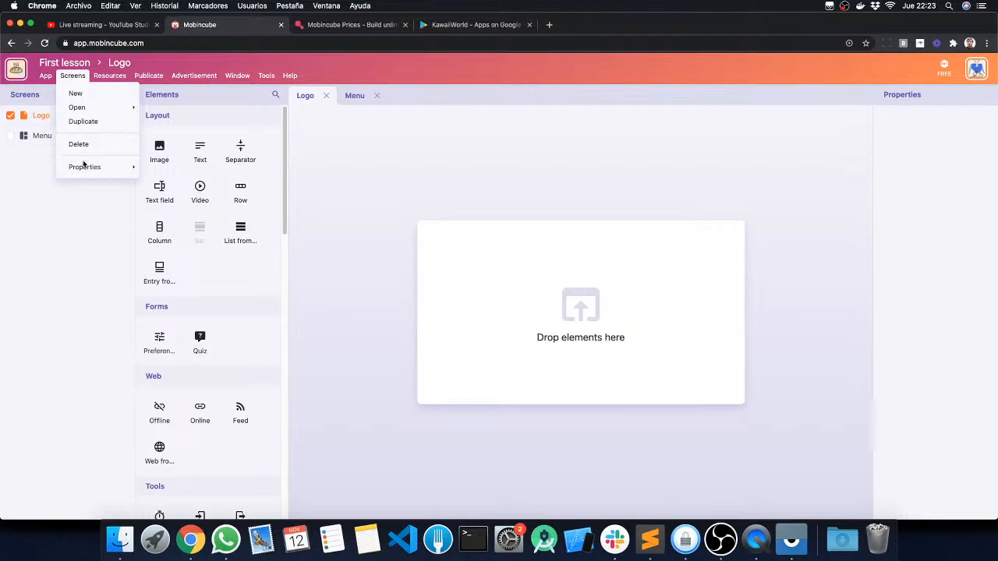
left_click(166, 196)
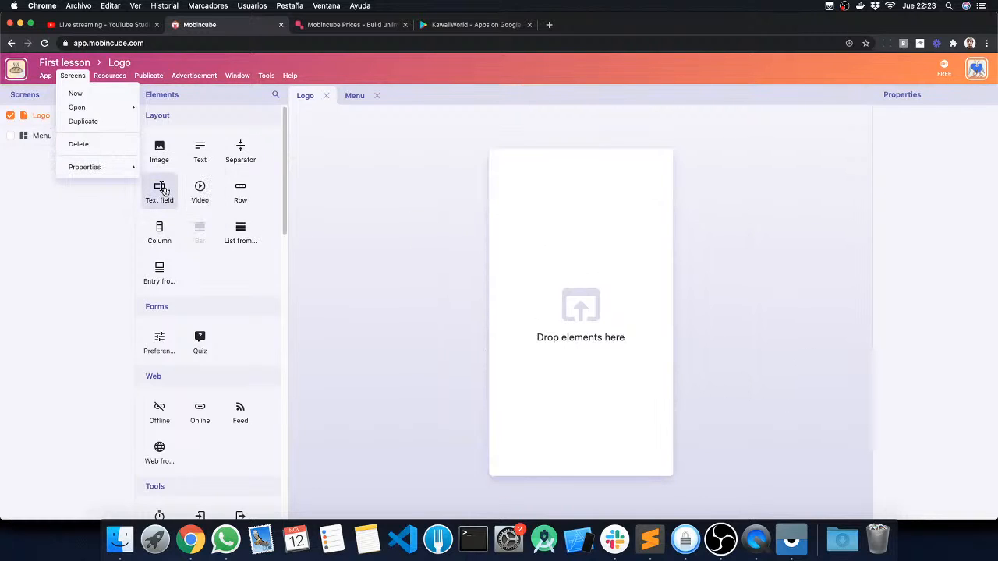
mouse_move(89, 167)
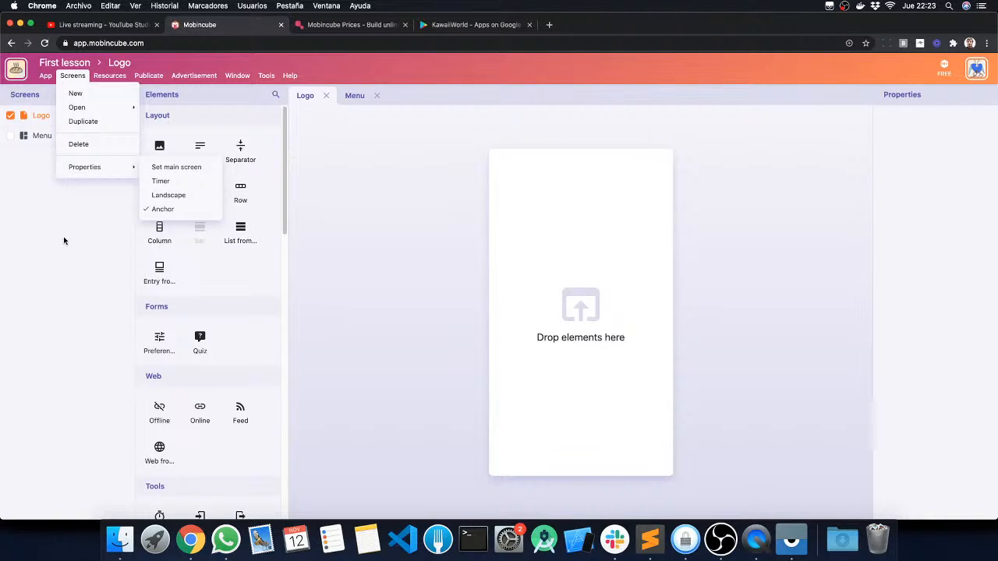
left_click(143, 250)
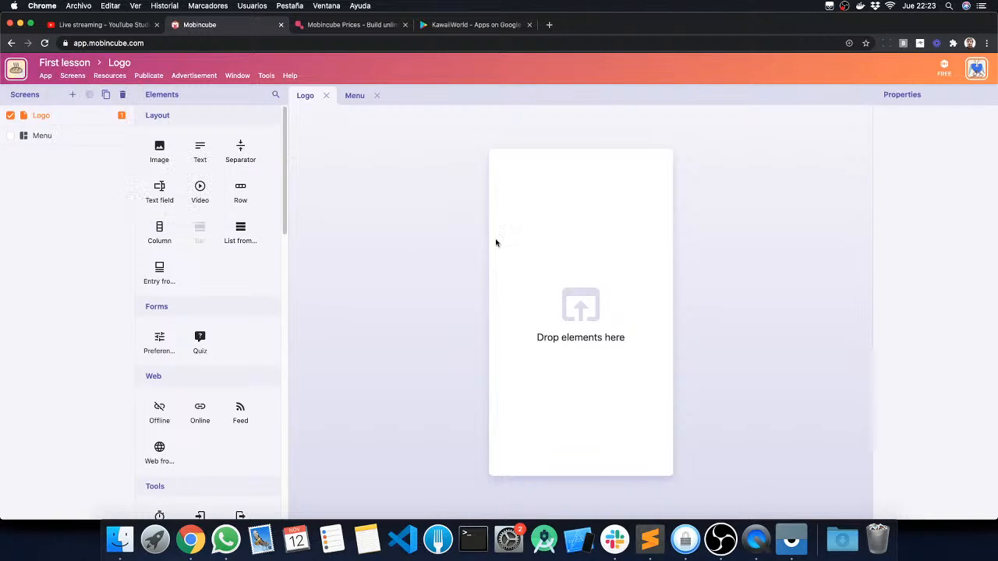
left_click(78, 78)
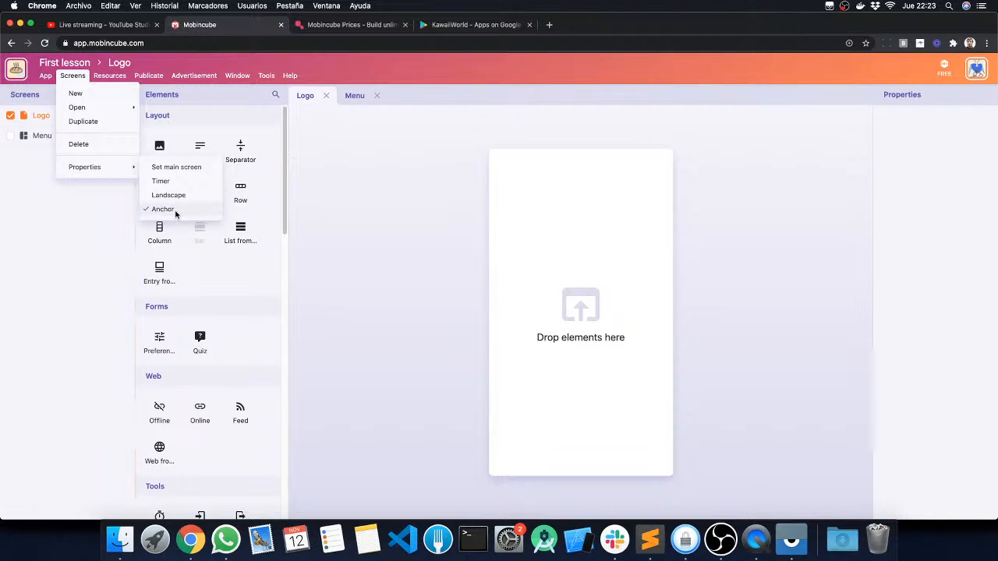
left_click(381, 236)
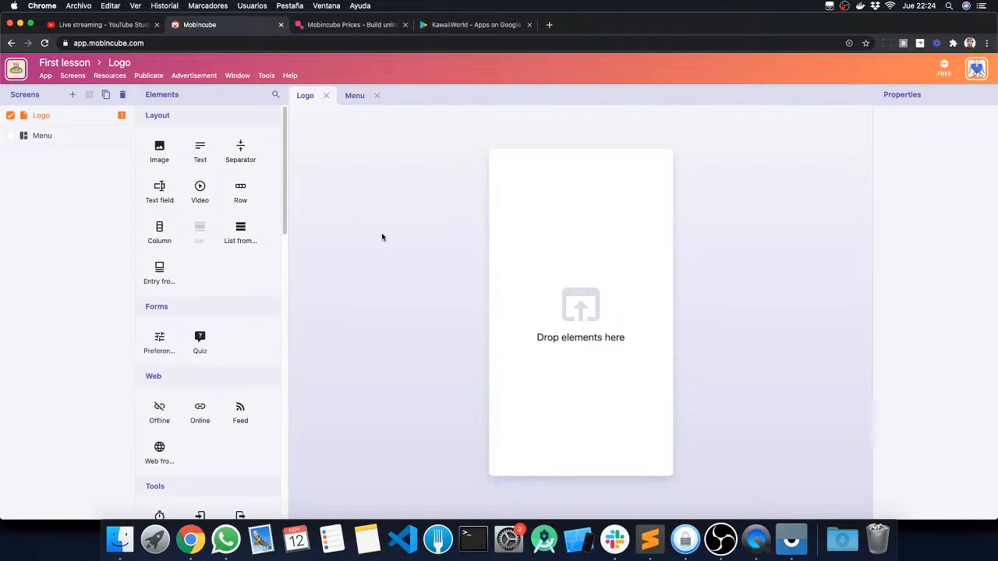
Step: View the Logo screen's Timer settings and close them without making changes
left_click(73, 75)
mouse_move(99, 169)
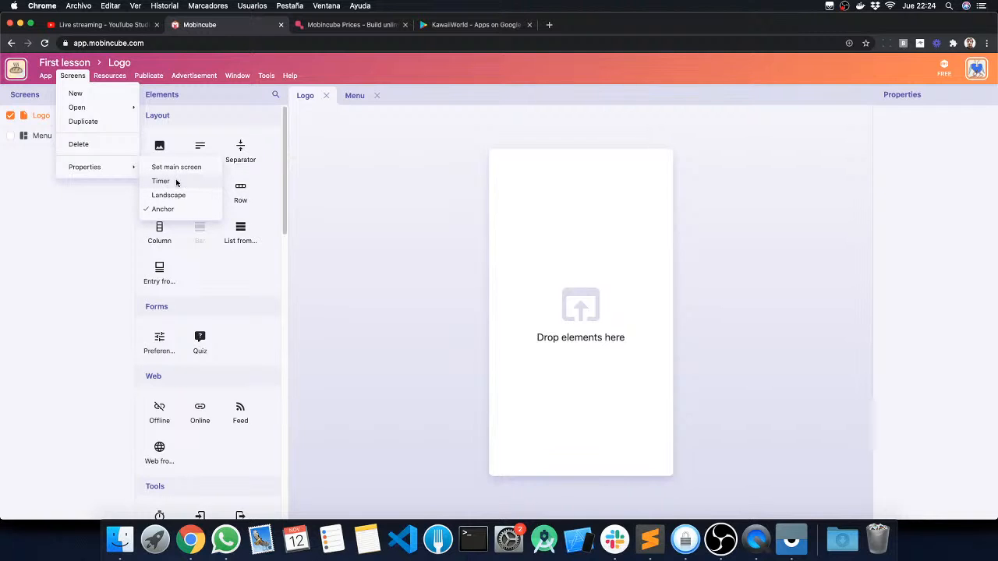
left_click(176, 181)
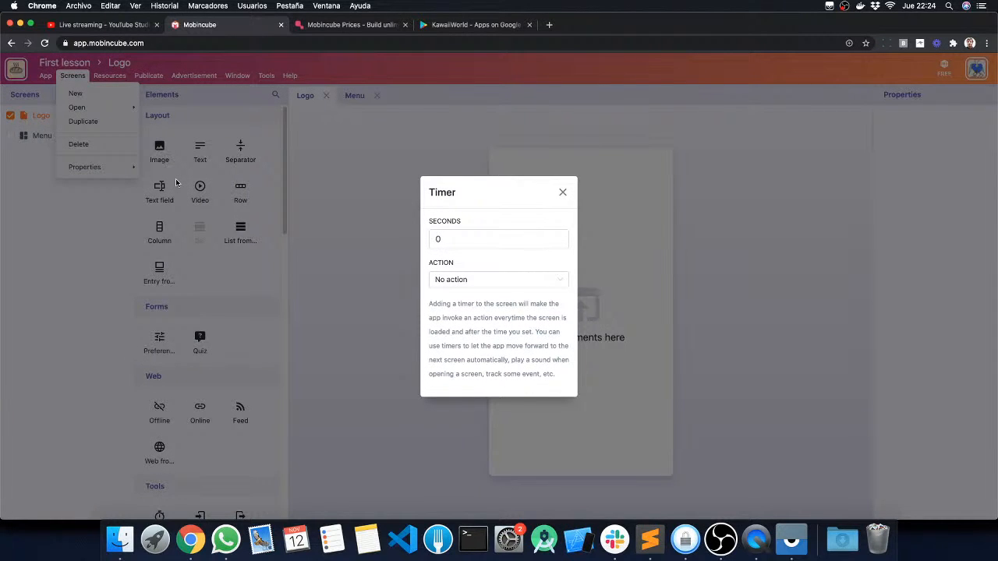
left_click(562, 193)
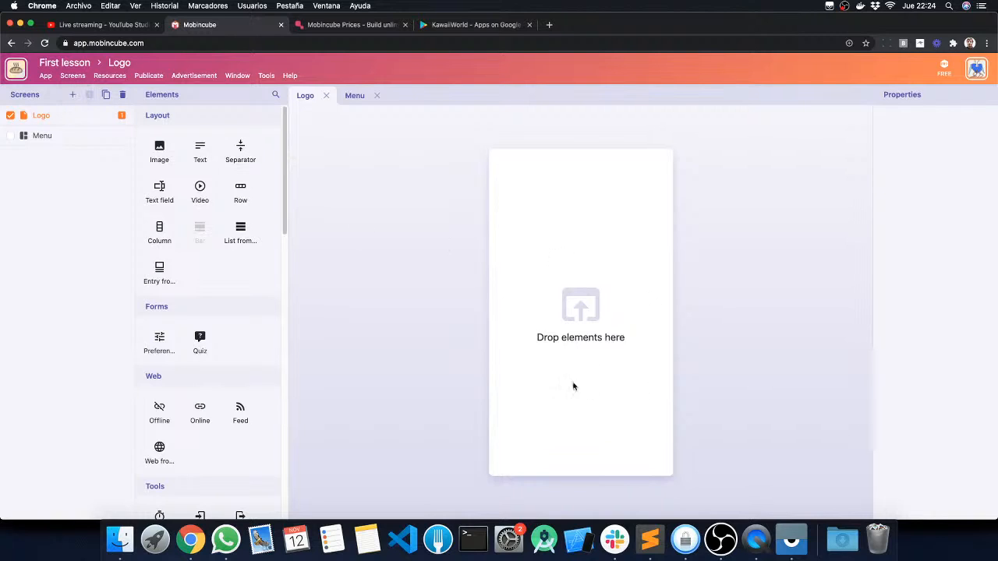
Step: Set the Logo screen's timer to 3 seconds
left_click(72, 75)
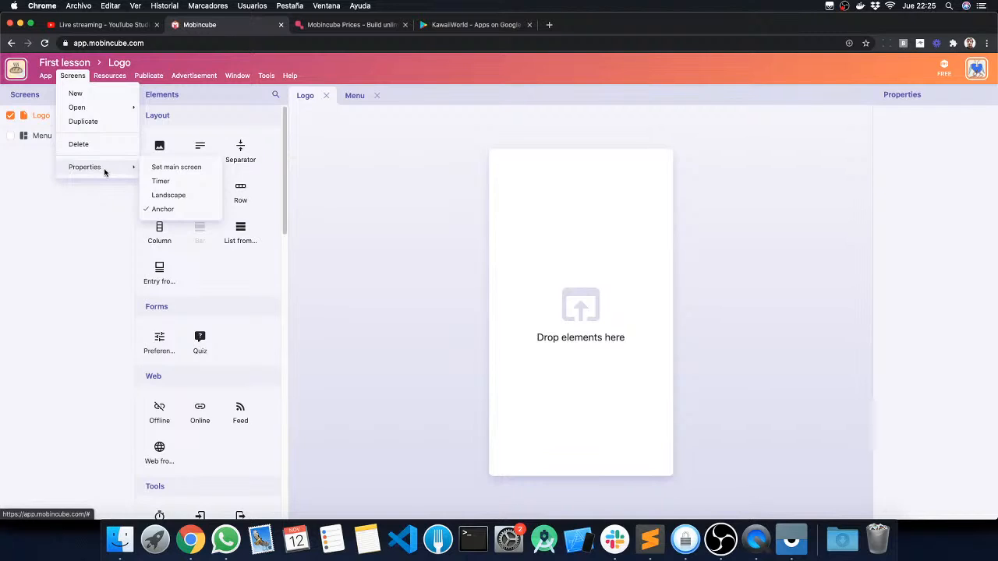
left_click(171, 184)
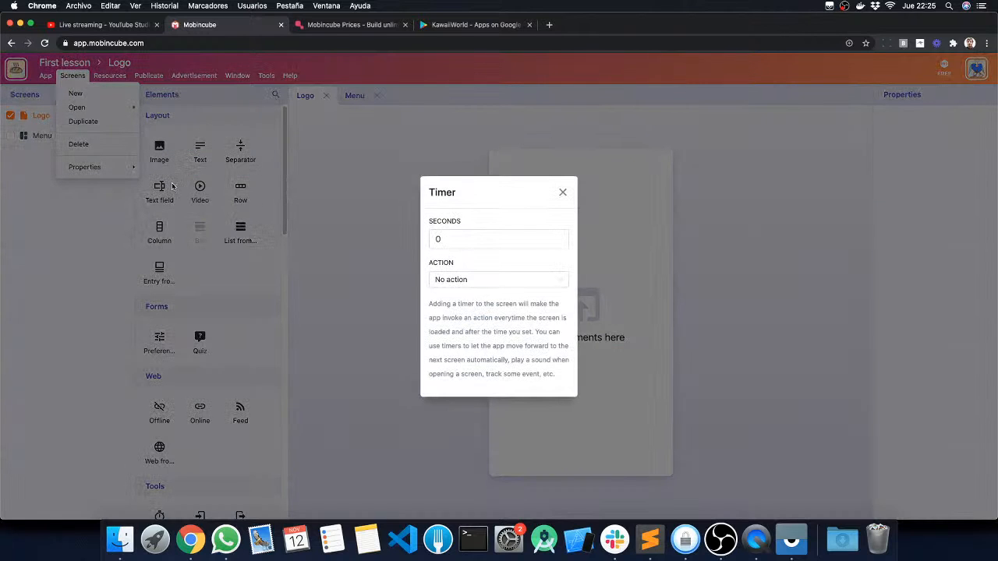
left_click(449, 239)
key("BackSpace")
type("3")
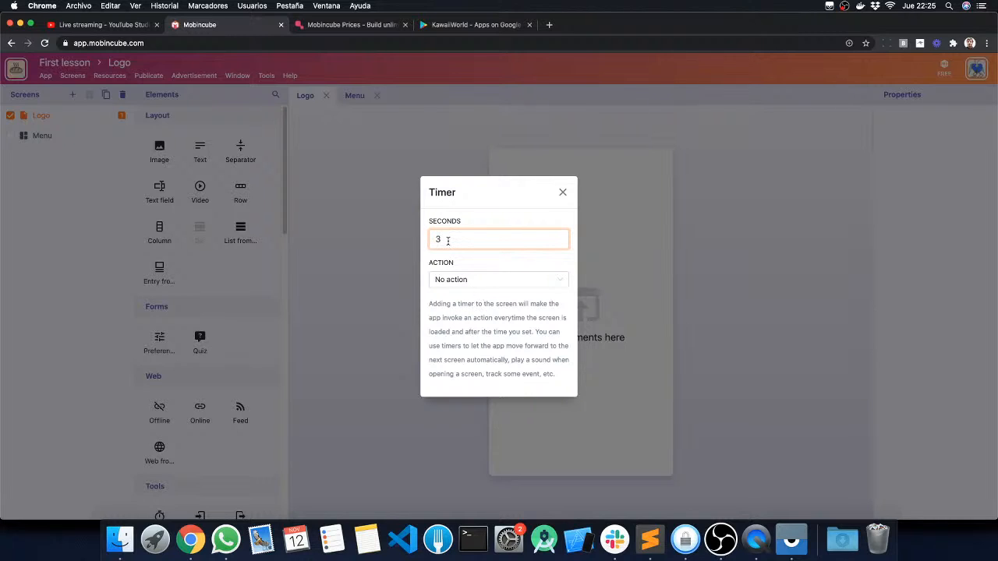
Step: Set the timer's action to Open screen with Menu as the target screen
left_click(506, 279)
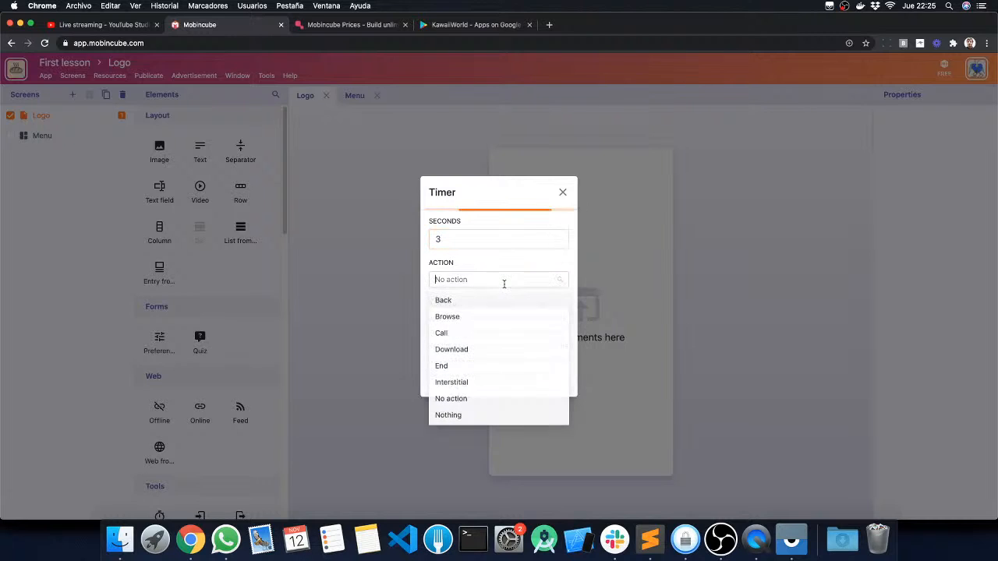
scroll(475, 351, "down", 3)
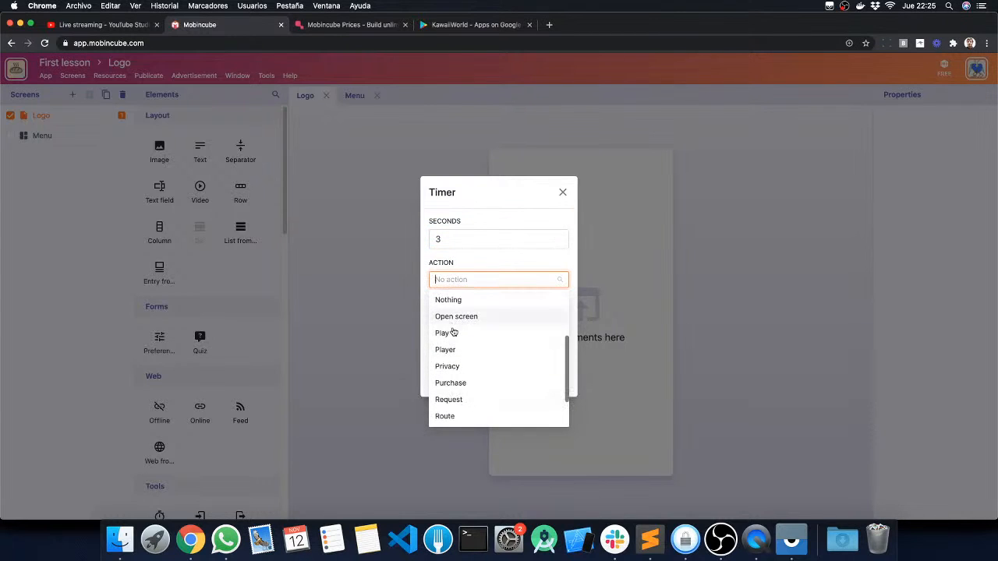
left_click(470, 319)
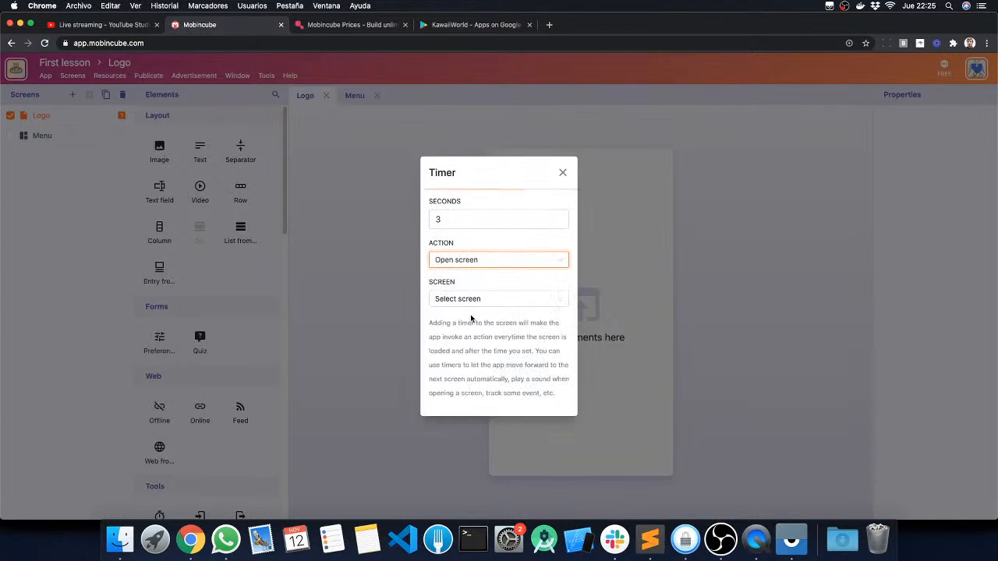
left_click(473, 299)
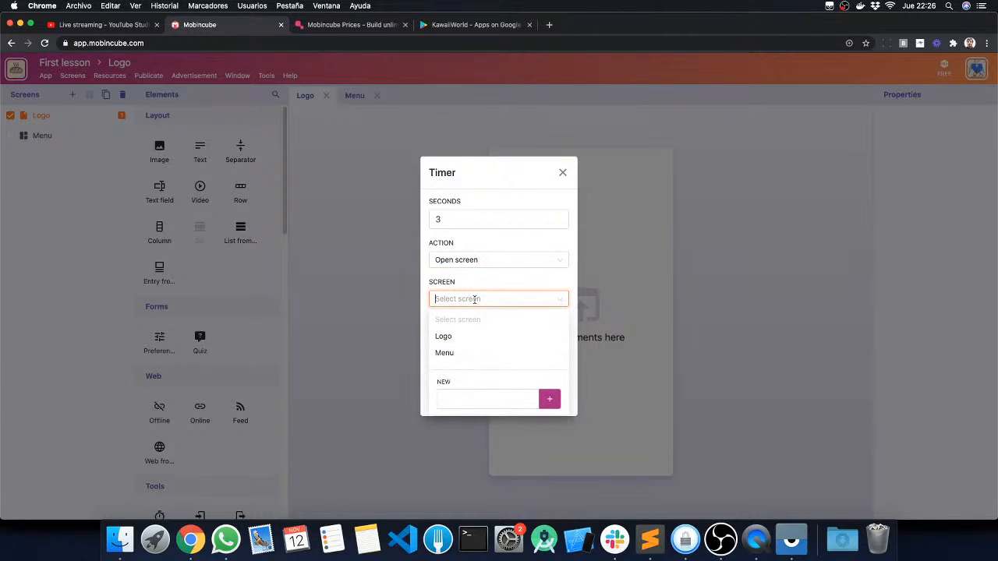
left_click(445, 353)
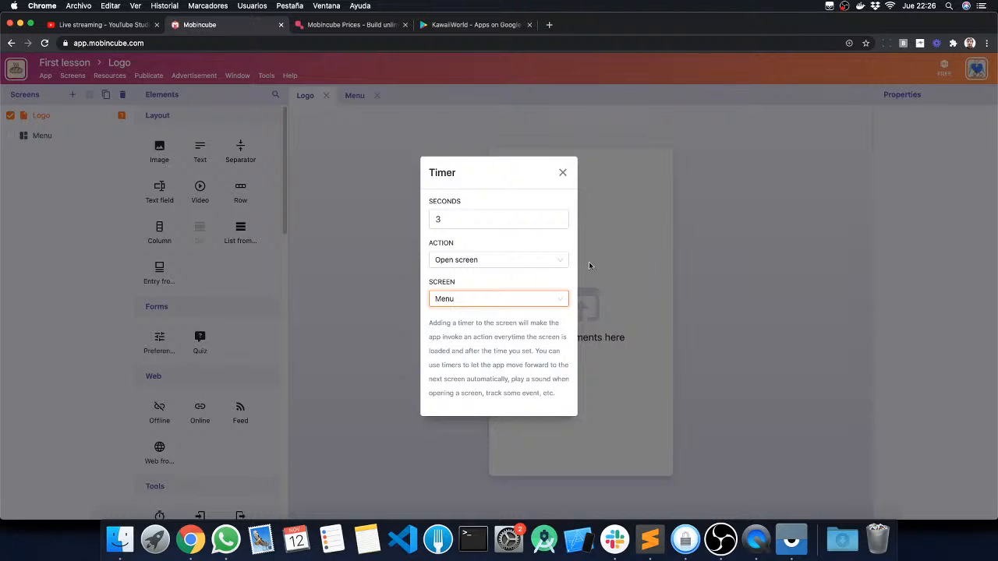
Step: Look through the actions available for the Logo screen's timer
left_click(560, 262)
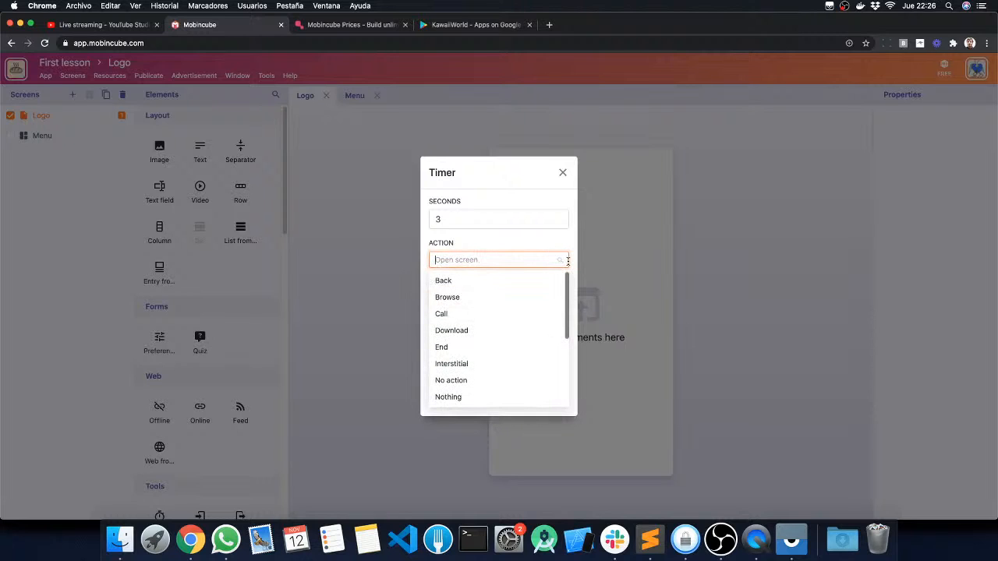
mouse_move(567, 285)
left_mouse_down()
mouse_move(564, 366)
mouse_move(564, 279)
left_mouse_up()
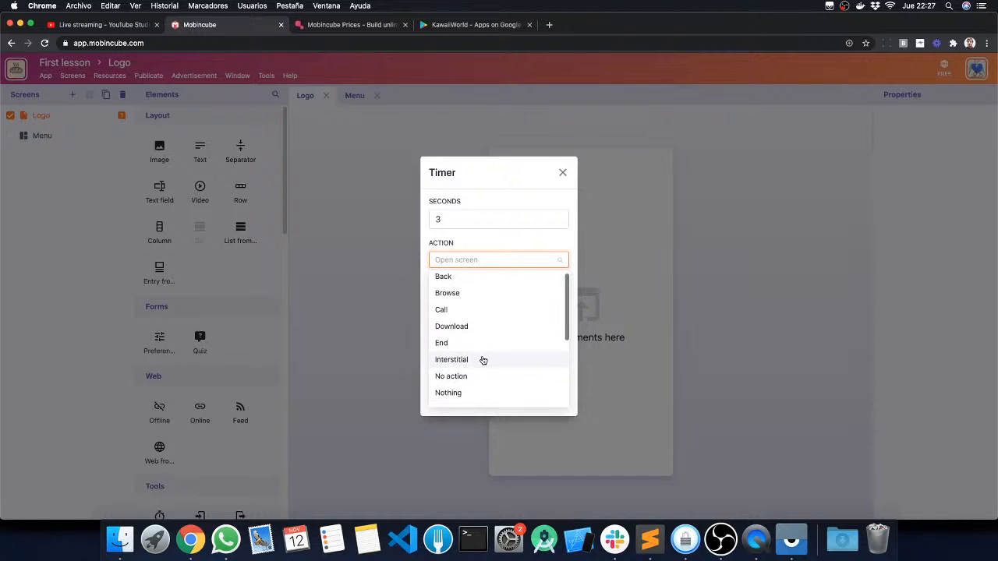
scroll(481, 360, "down", 1)
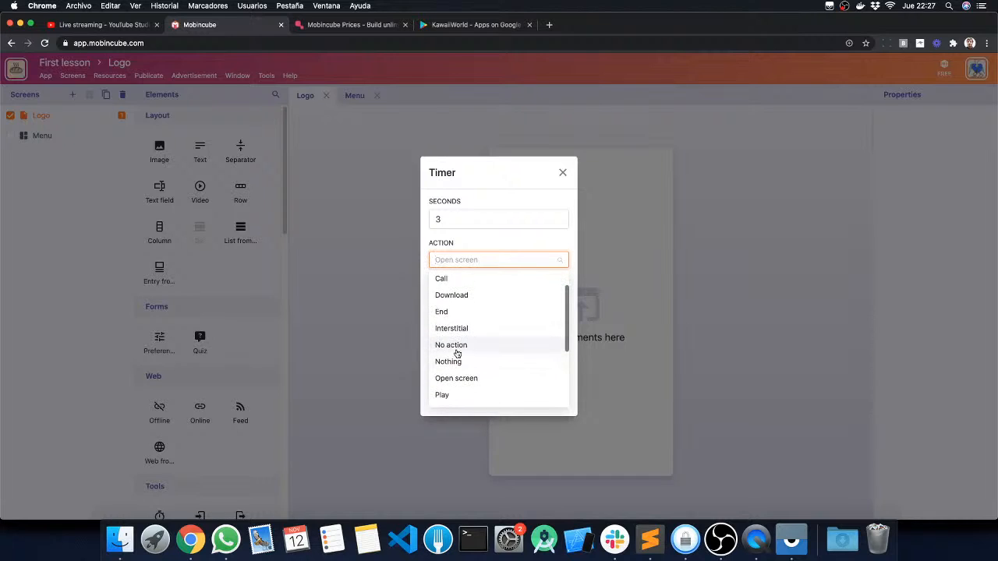
scroll(474, 359, "down", 1)
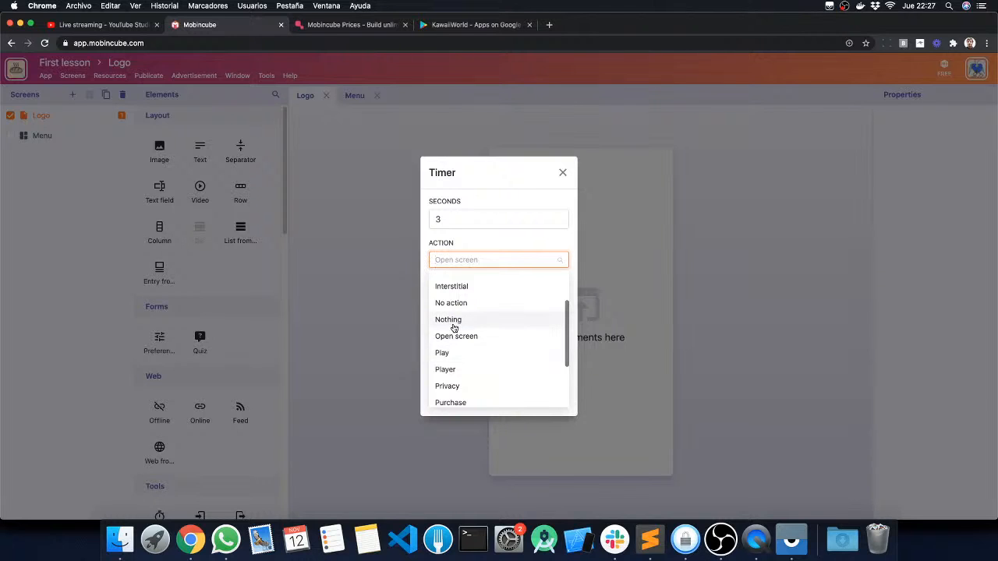
scroll(456, 332, "down", 1)
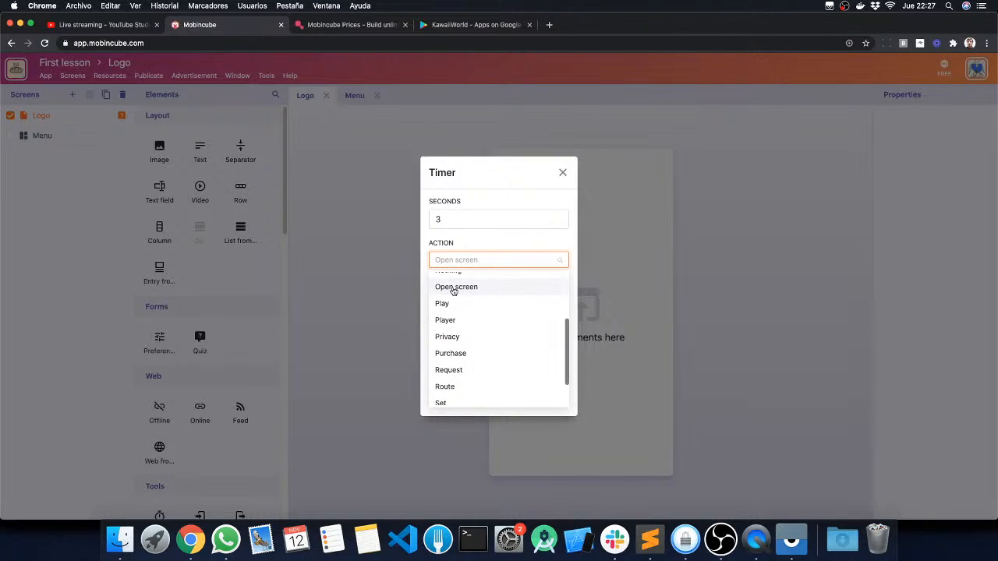
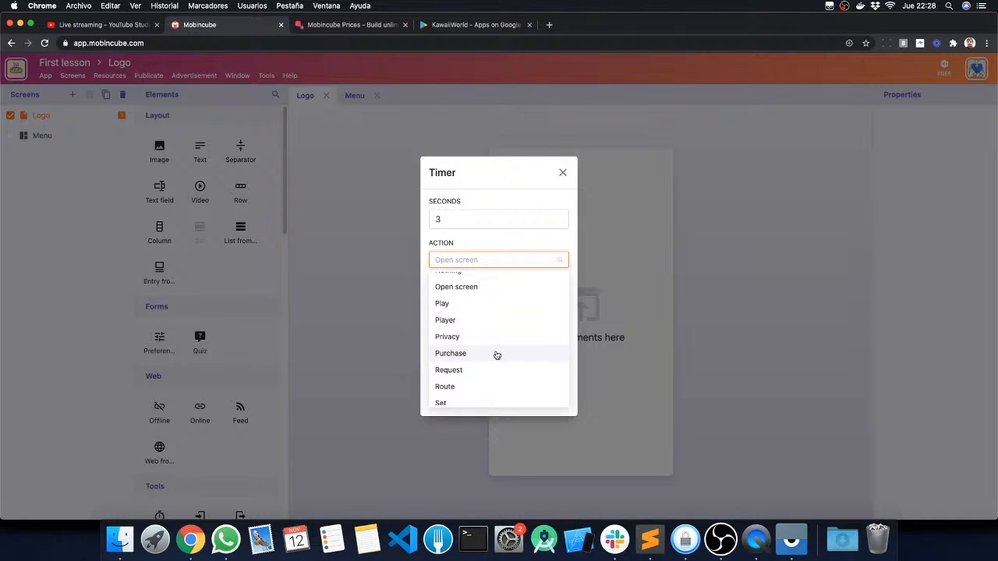
Step: Review the remaining timer actions down to Track and close the Logo screen's Timer settings
scroll(473, 356, "down", 2)
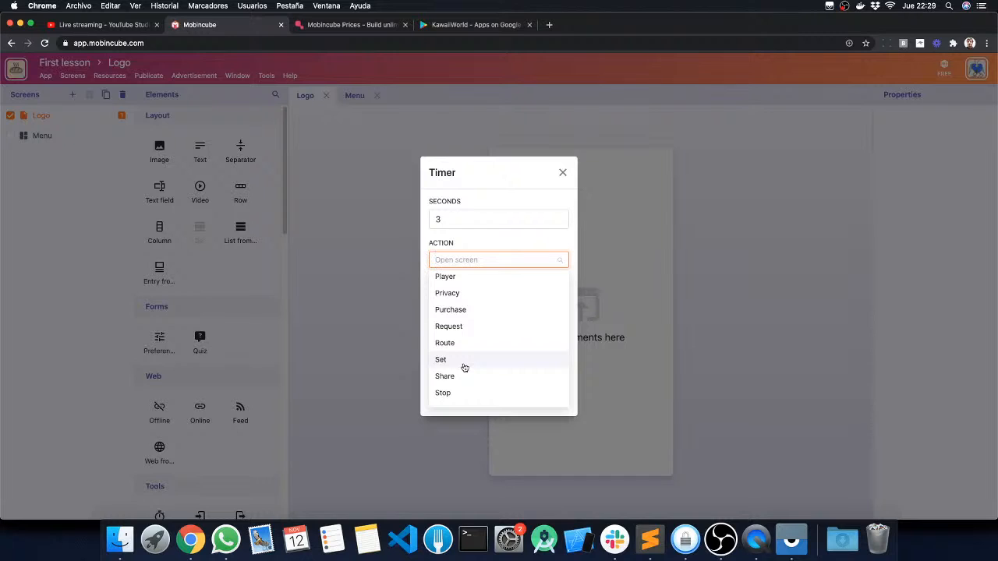
scroll(463, 367, "down", 1)
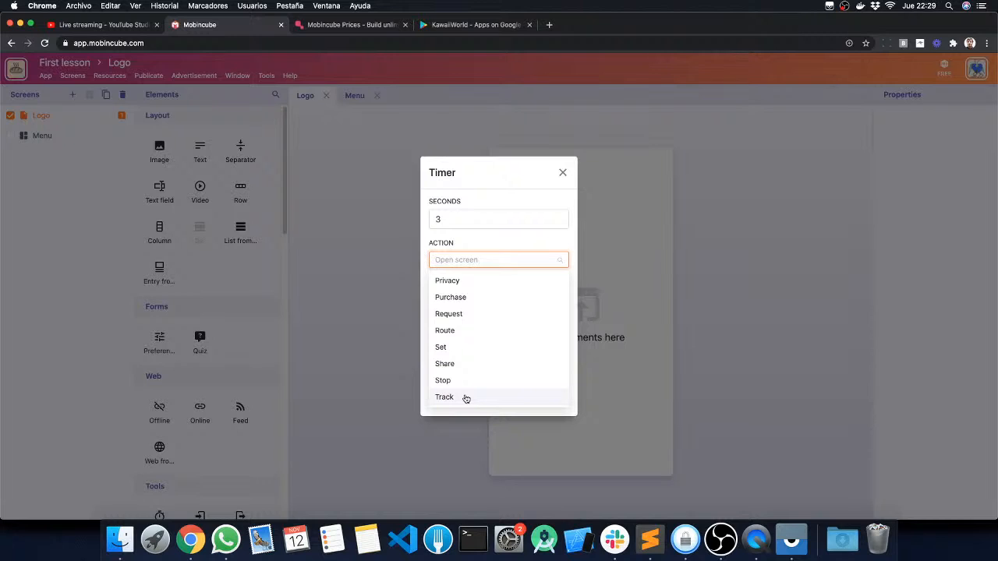
left_click(524, 251)
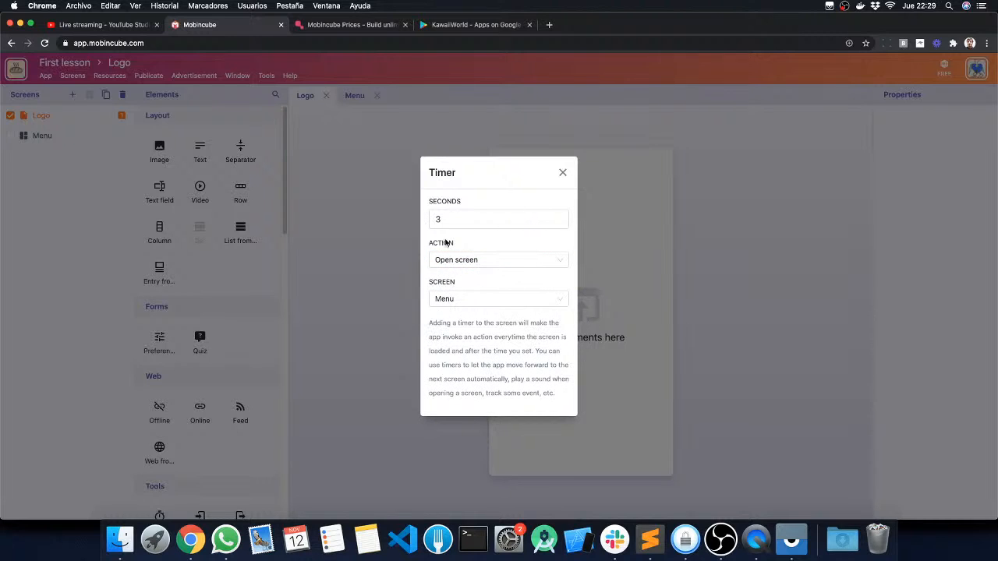
left_click(562, 173)
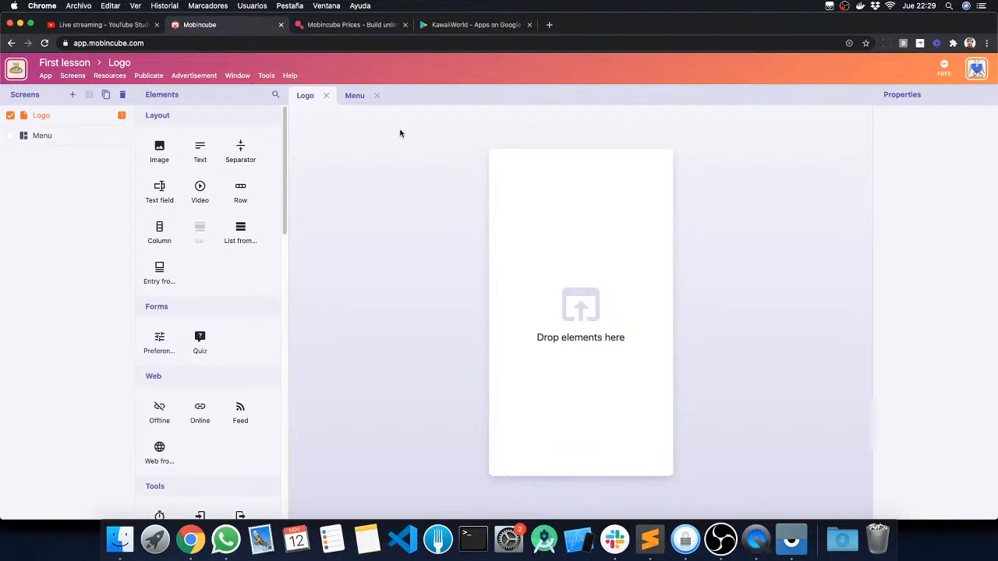
left_click(74, 76)
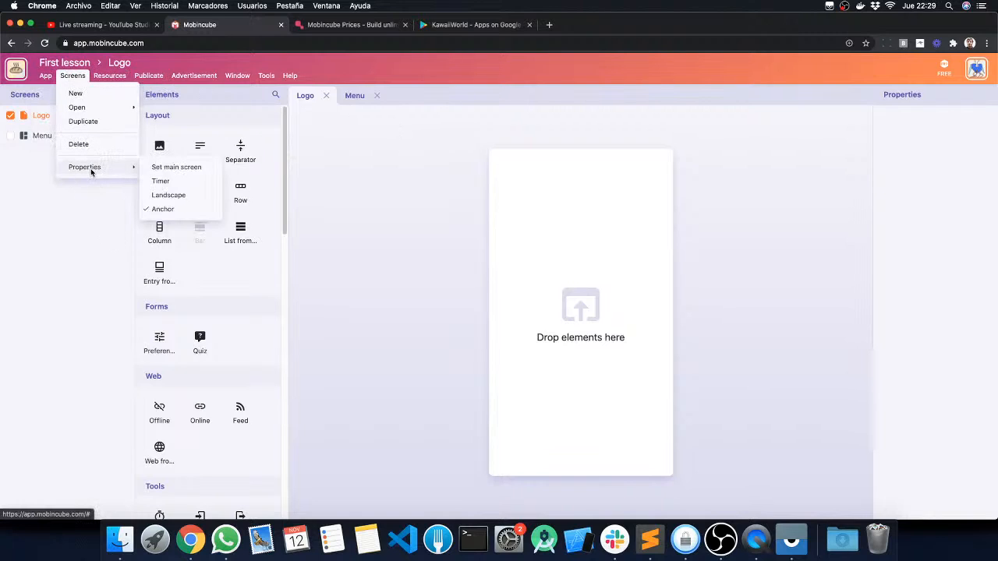
left_click(74, 77)
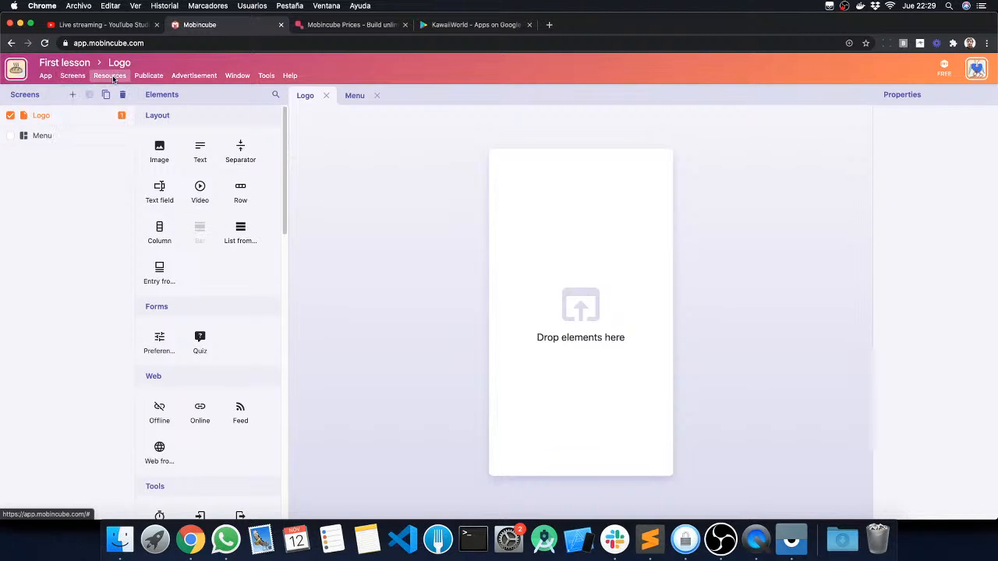
Step: Import the three iconfinder PNGs ending in 72780, 72736 and 72732 from the desktop's webinar folder into the app's local resources
left_click(113, 78)
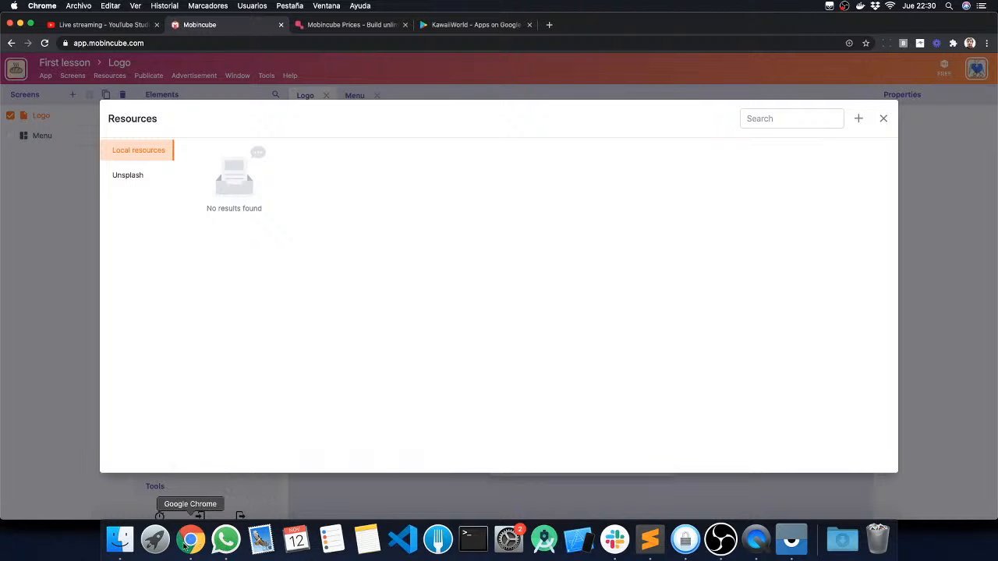
key("F11")
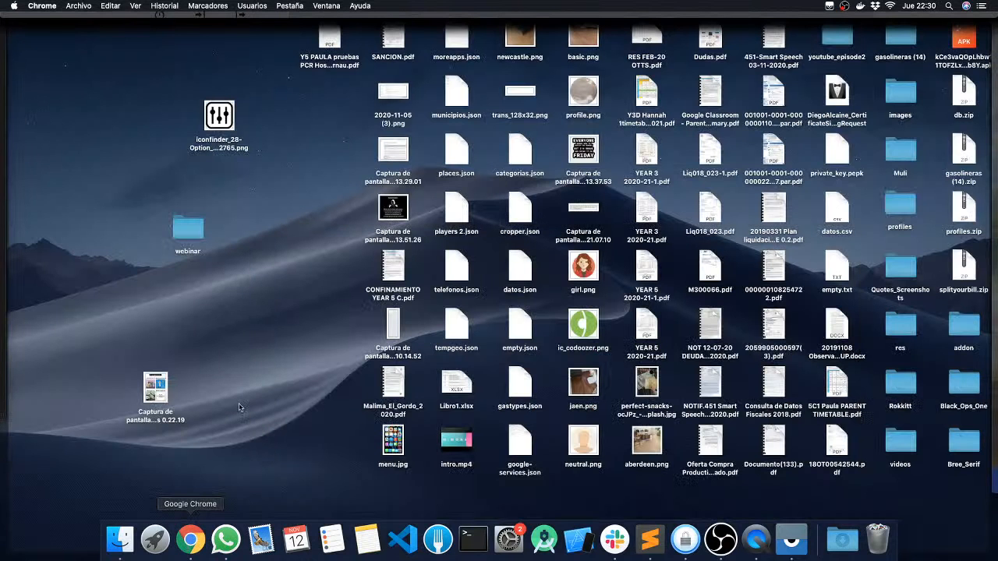
double_click(192, 226)
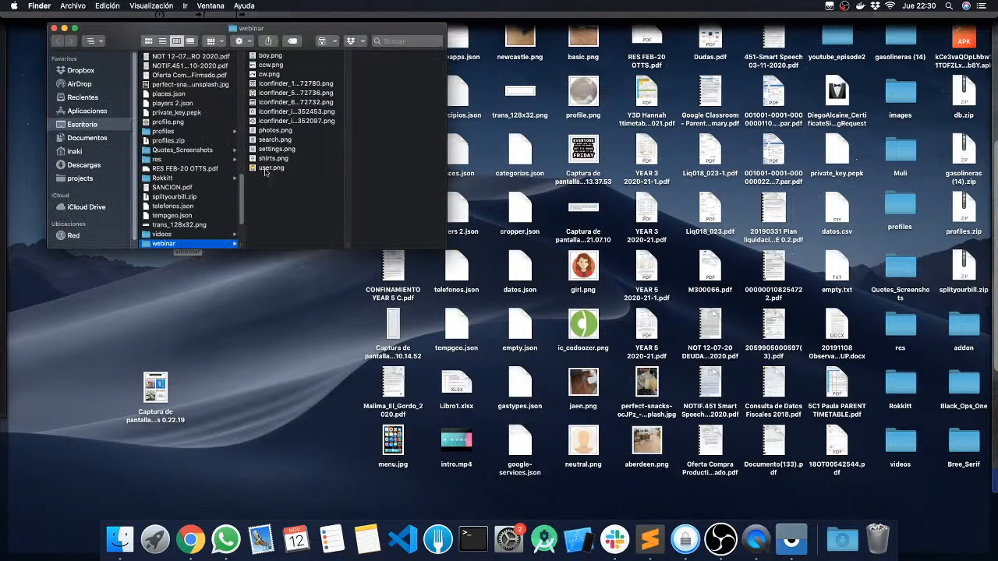
left_click(270, 59)
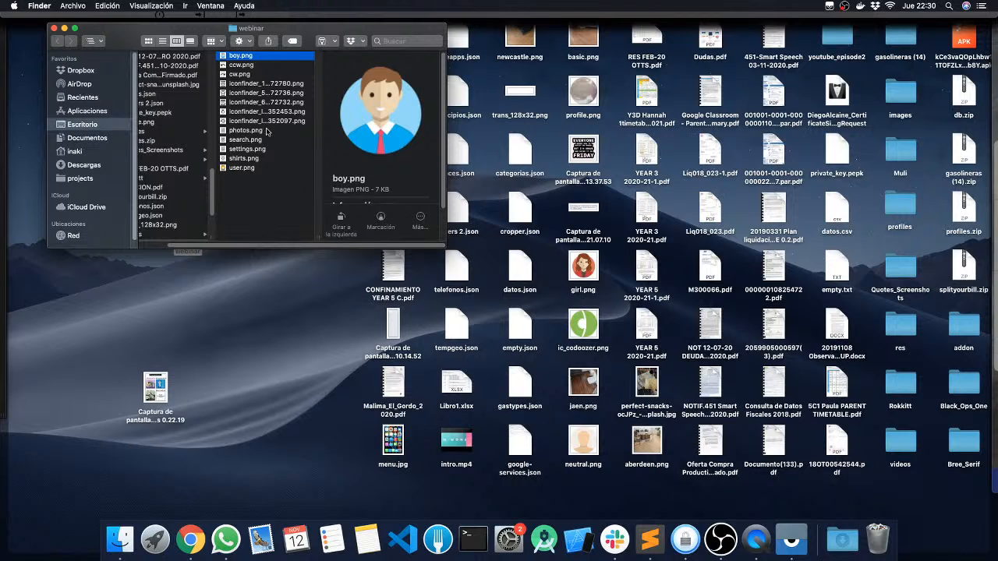
left_click(246, 83)
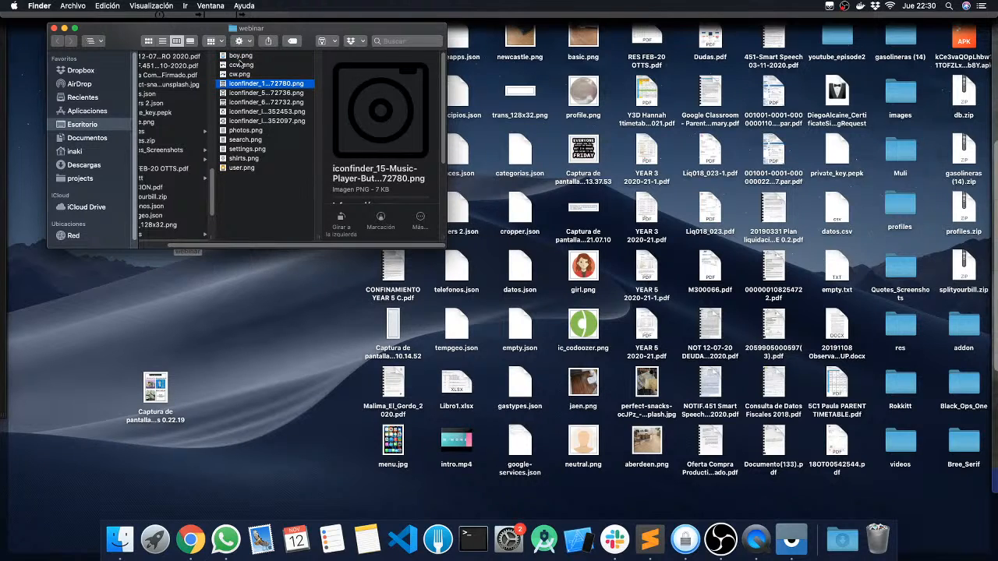
left_click(246, 131)
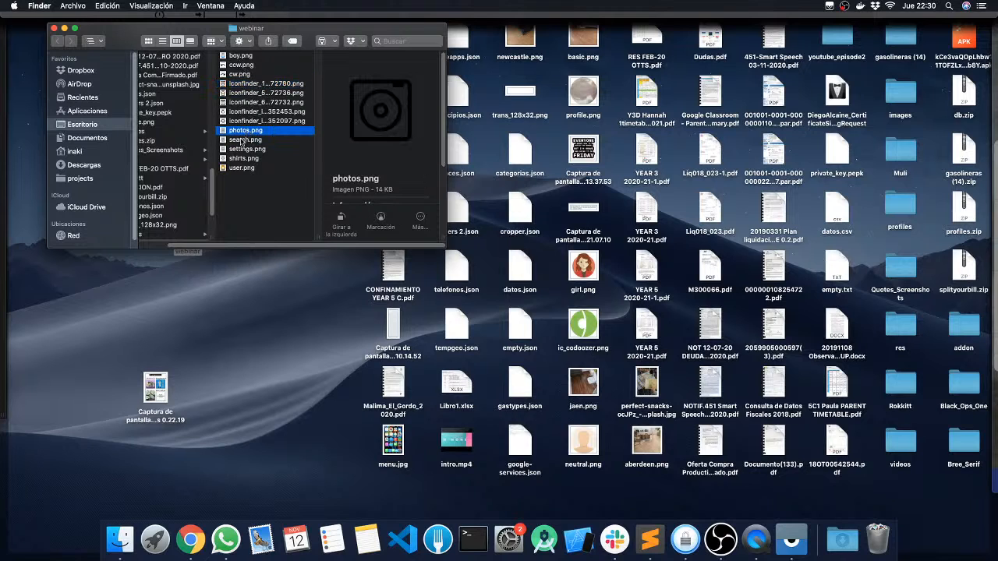
left_click(246, 85)
left_click(250, 100, "shift")
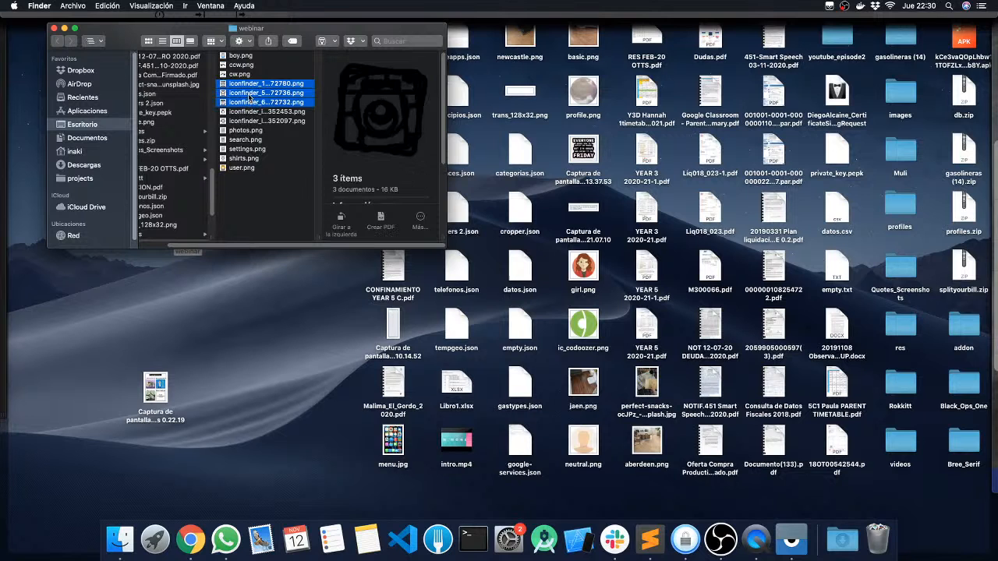
left_click_drag(244, 97, 367, 289)
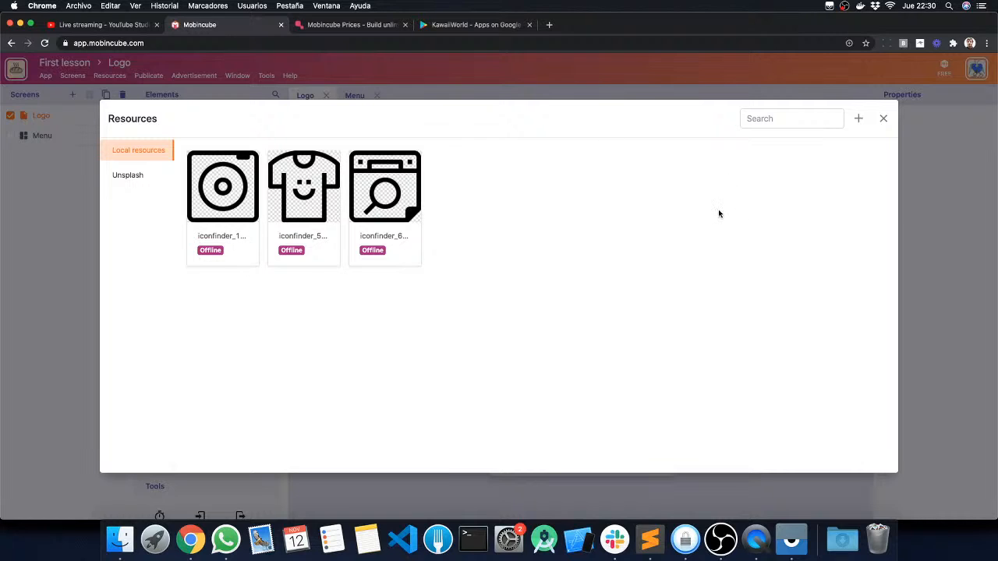
left_click(883, 118)
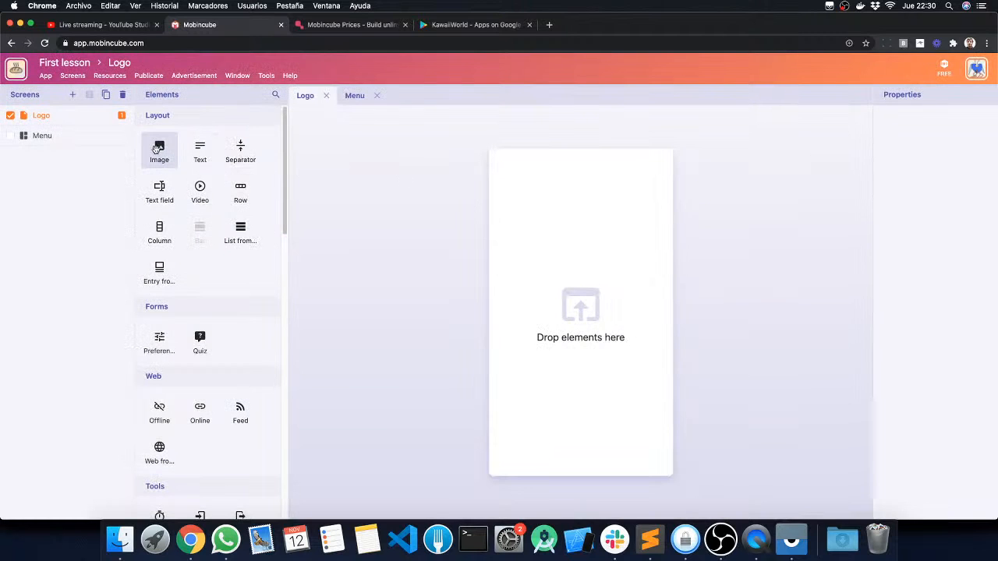
Step: Add an Image element to the empty screen and set its image to the iconfinder music player icon from the local resources
left_click_drag(157, 159, 578, 299)
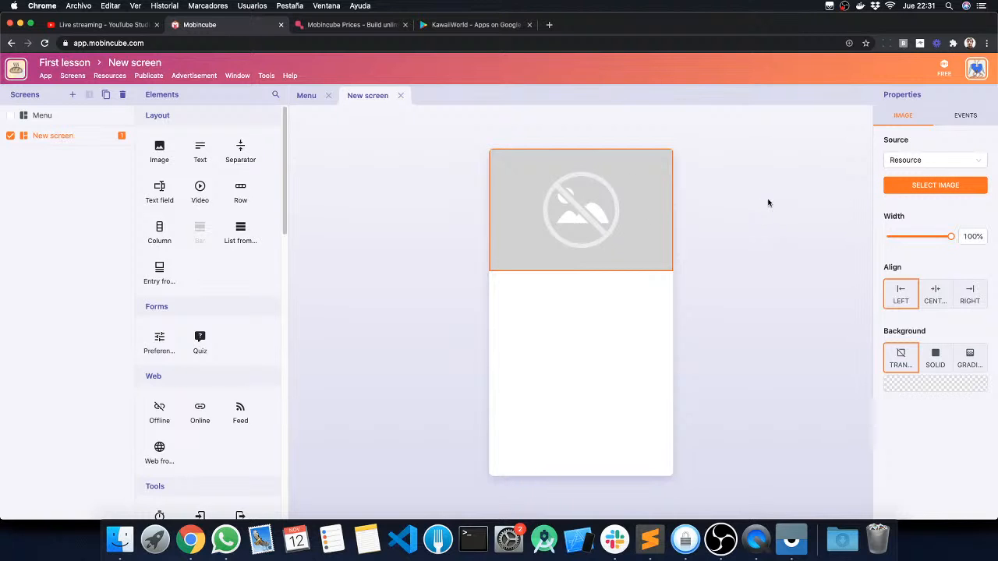
left_click(926, 187)
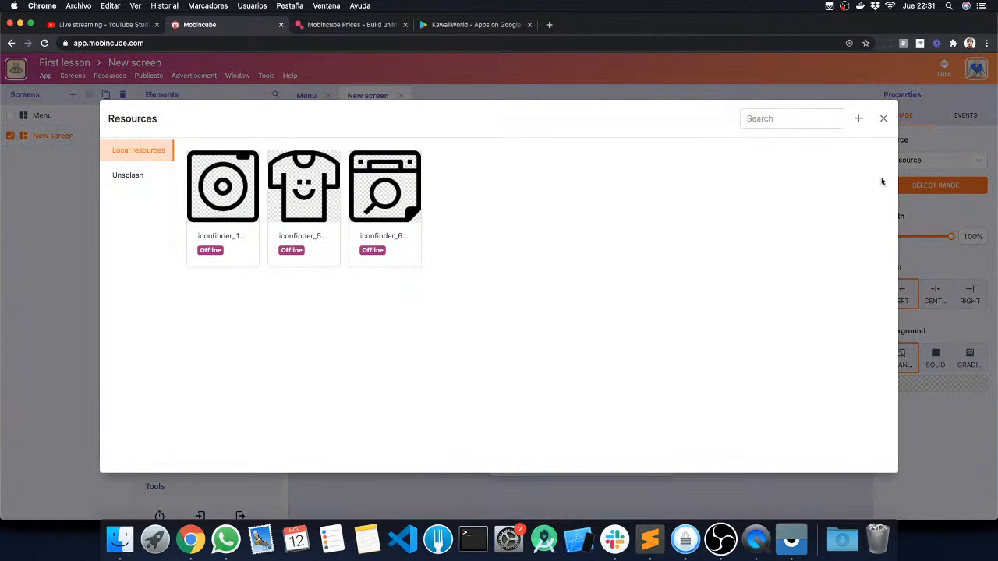
left_click(226, 197)
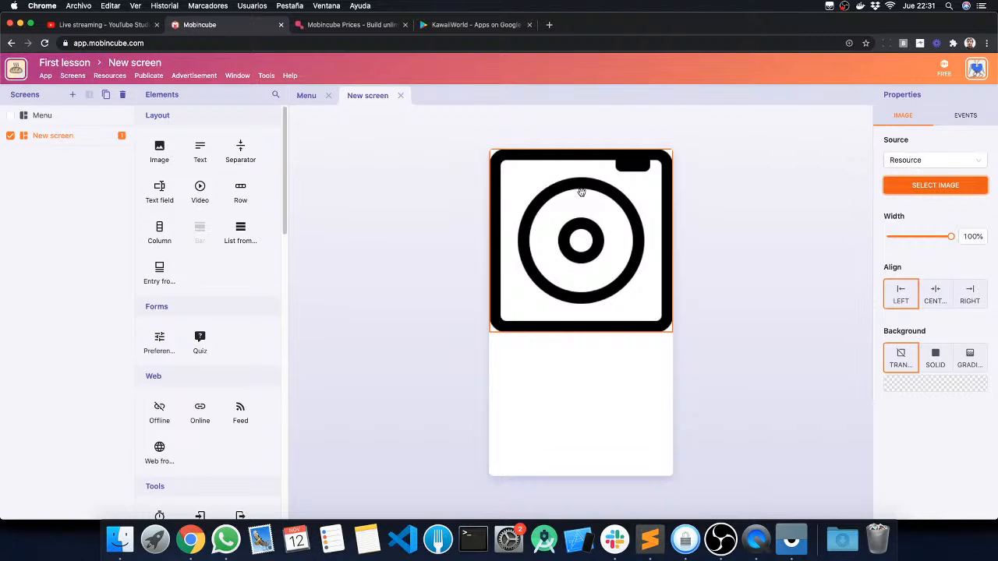
Step: Set the screen's background color to light pink, #ffdfdf
left_click(428, 216)
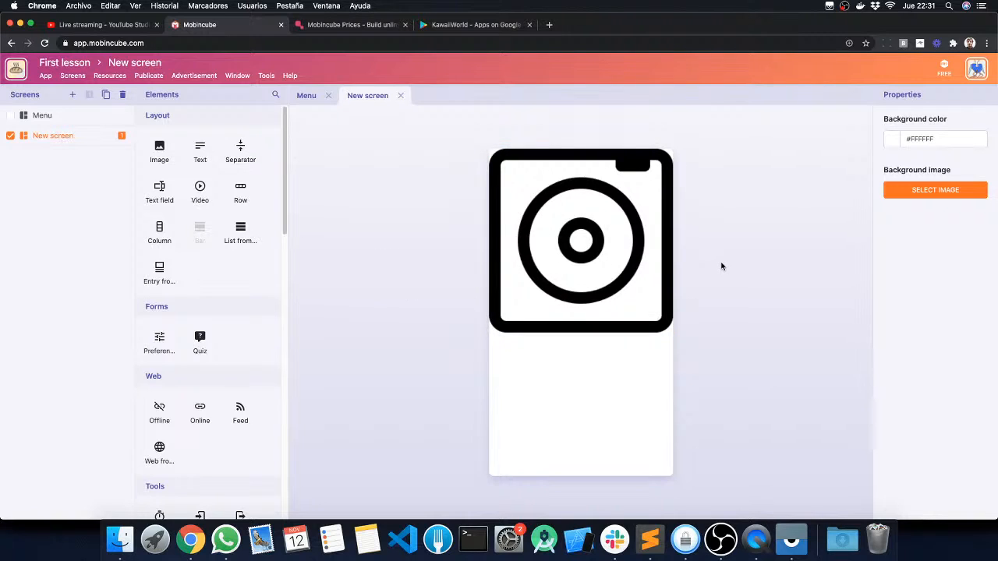
left_click(888, 145)
left_click_drag(924, 160, 900, 133)
left_click(851, 140)
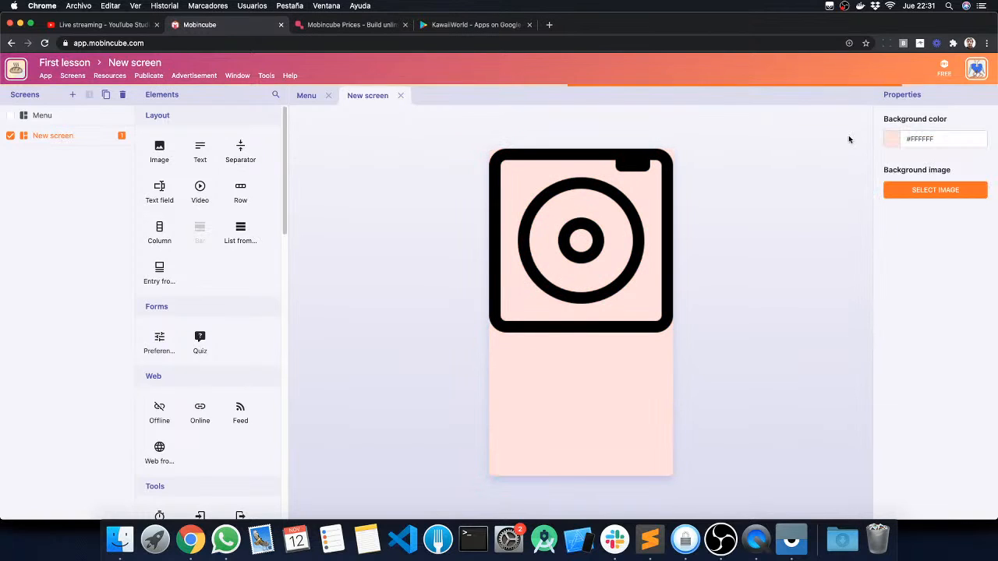
Step: Import bg.jpg from the desktop's res folder into the local resources and set it as the Logo screen's background image
left_click(934, 191)
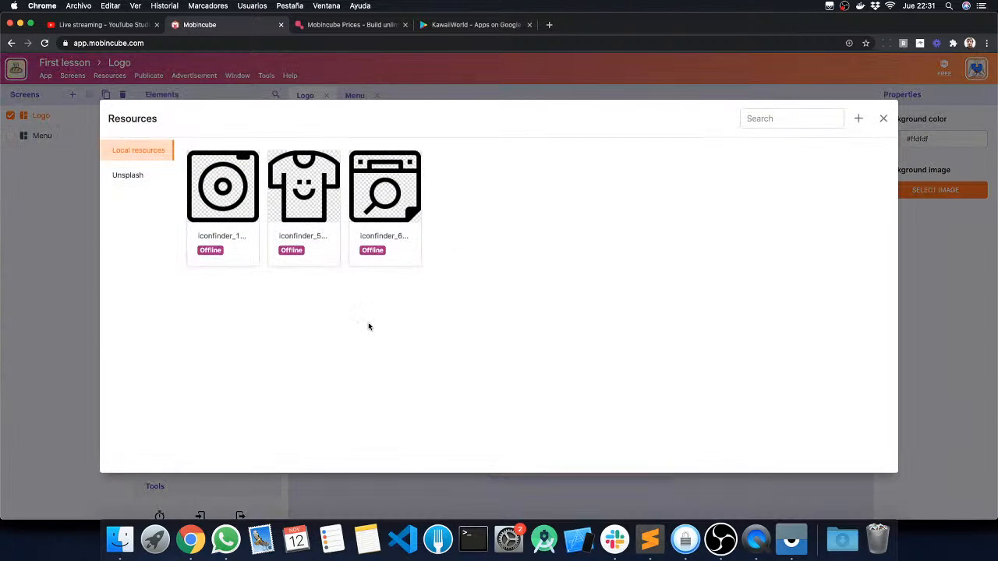
key("F11")
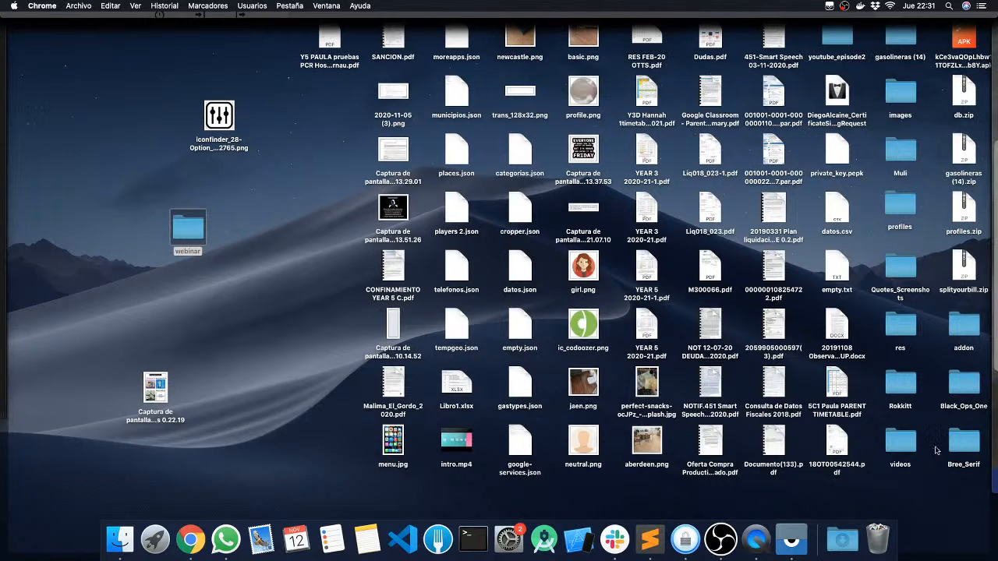
left_click(898, 92)
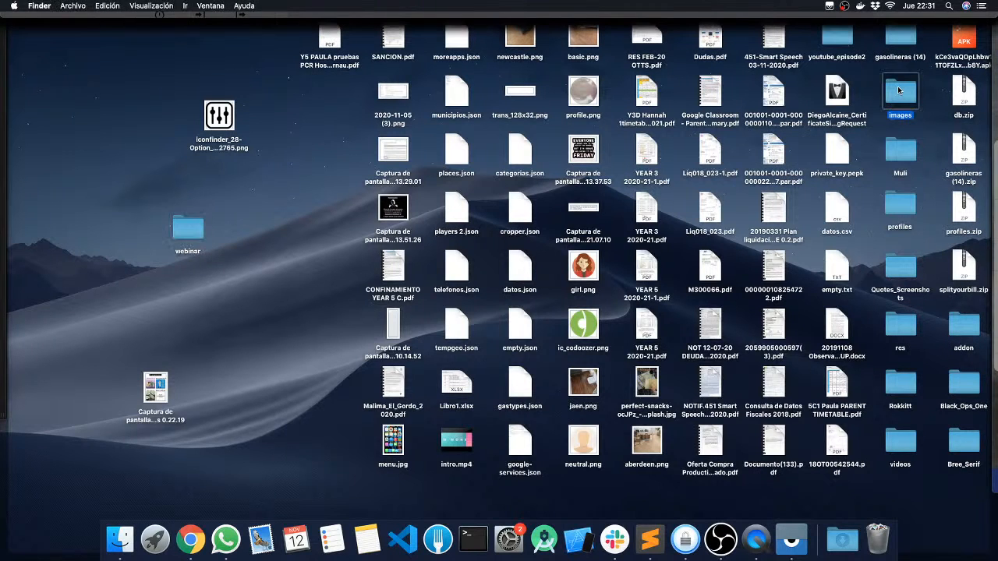
double_click(898, 91)
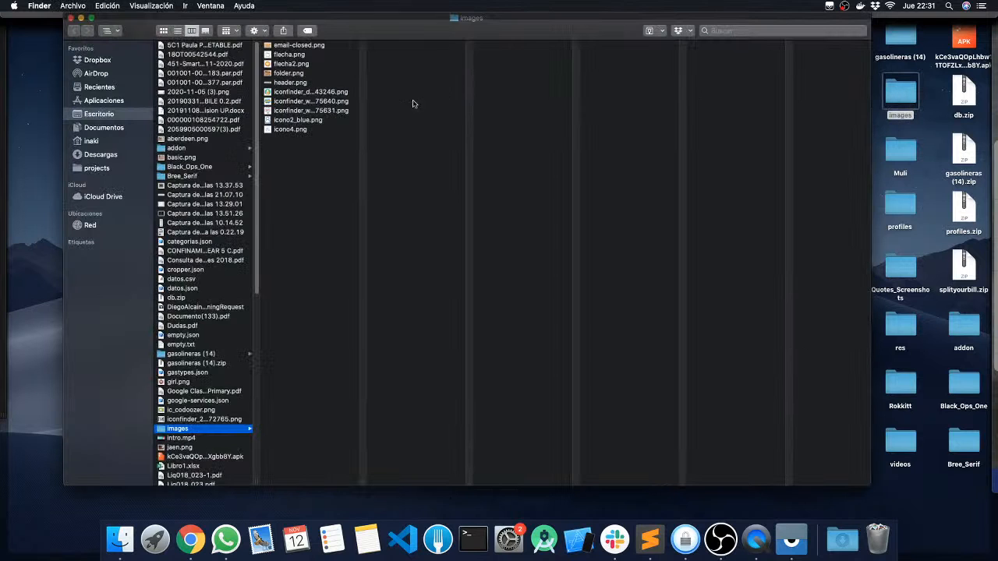
left_click(70, 18)
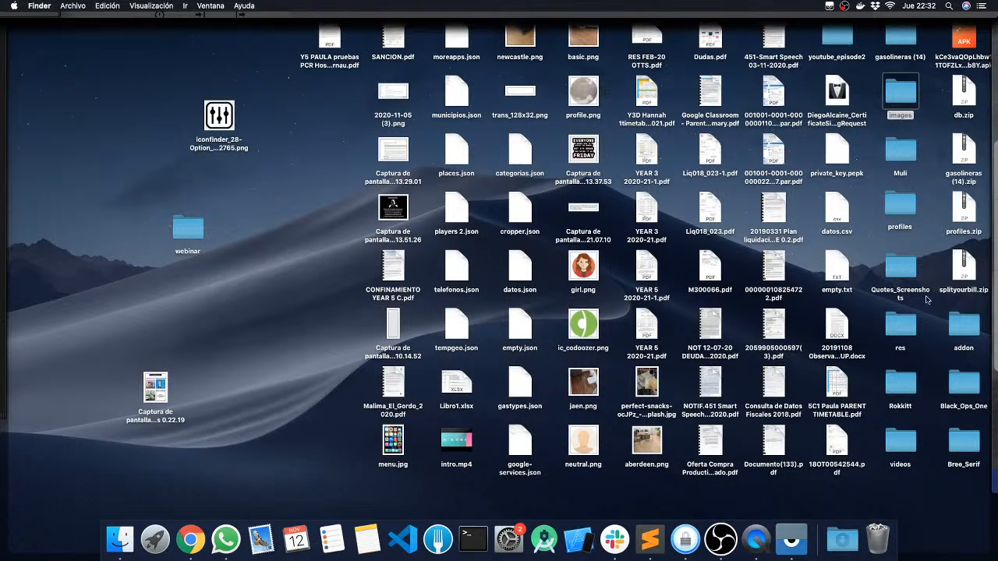
left_click(914, 337)
double_click(900, 328)
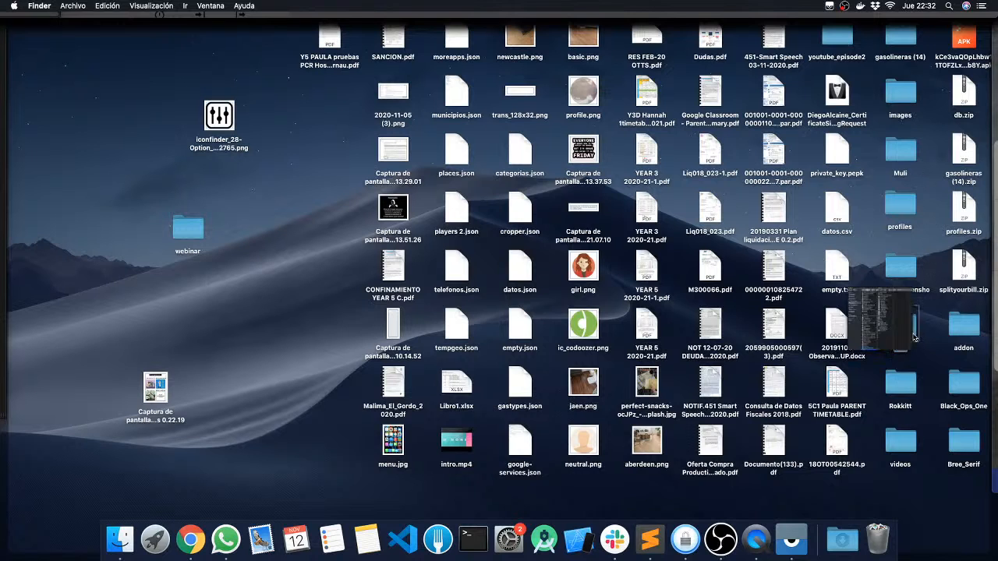
left_click(655, 94)
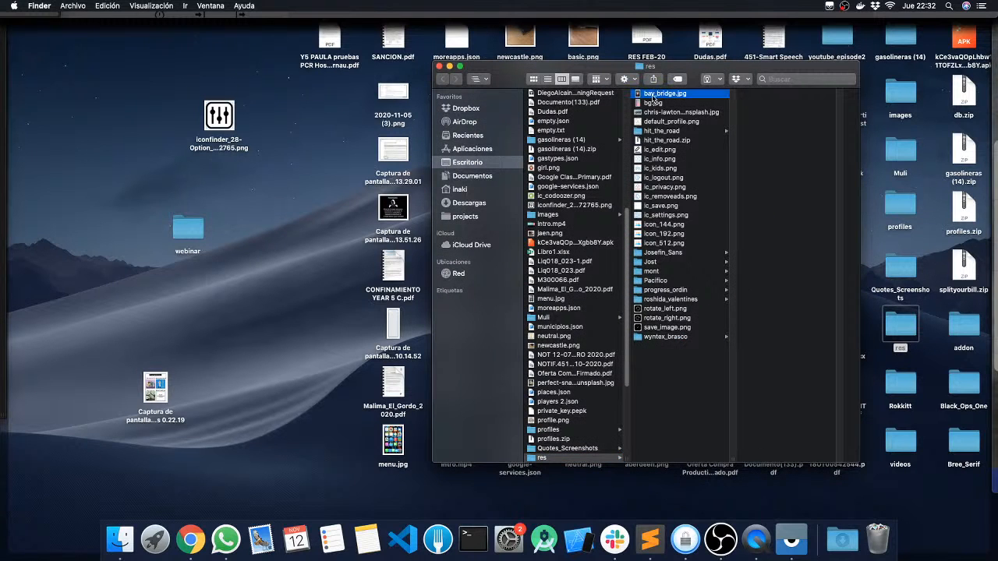
left_click(647, 103)
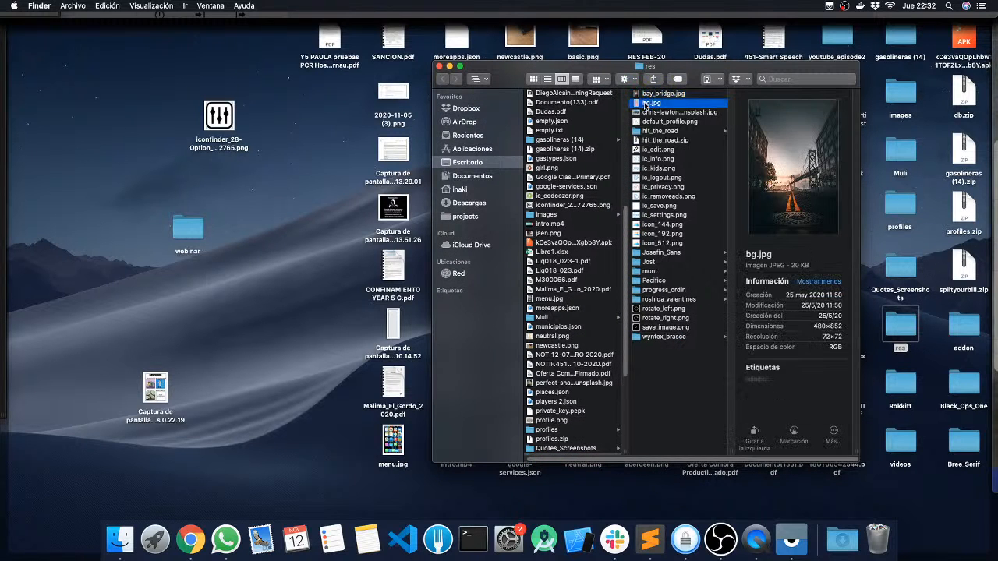
left_click_drag(647, 103, 578, 294)
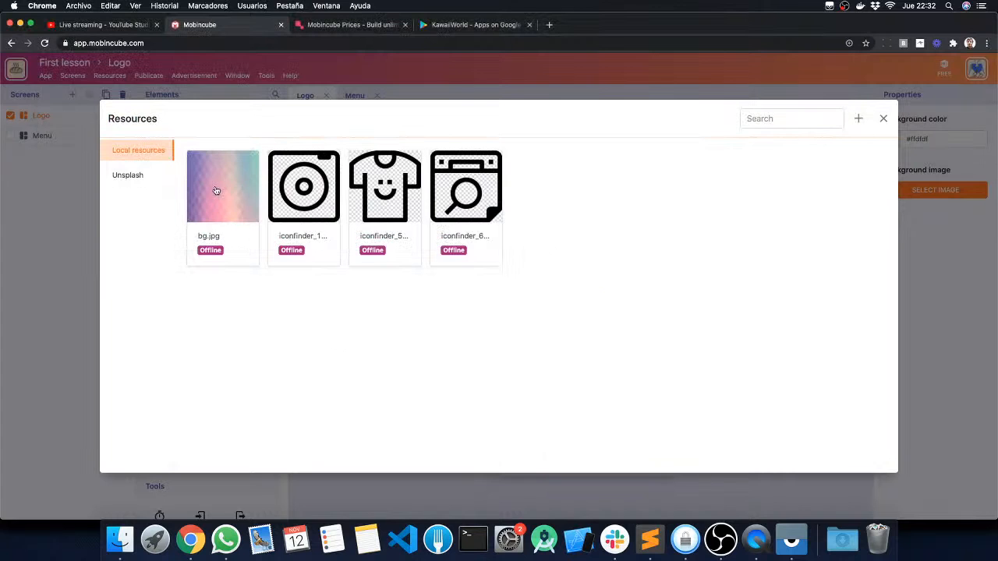
left_click(215, 189)
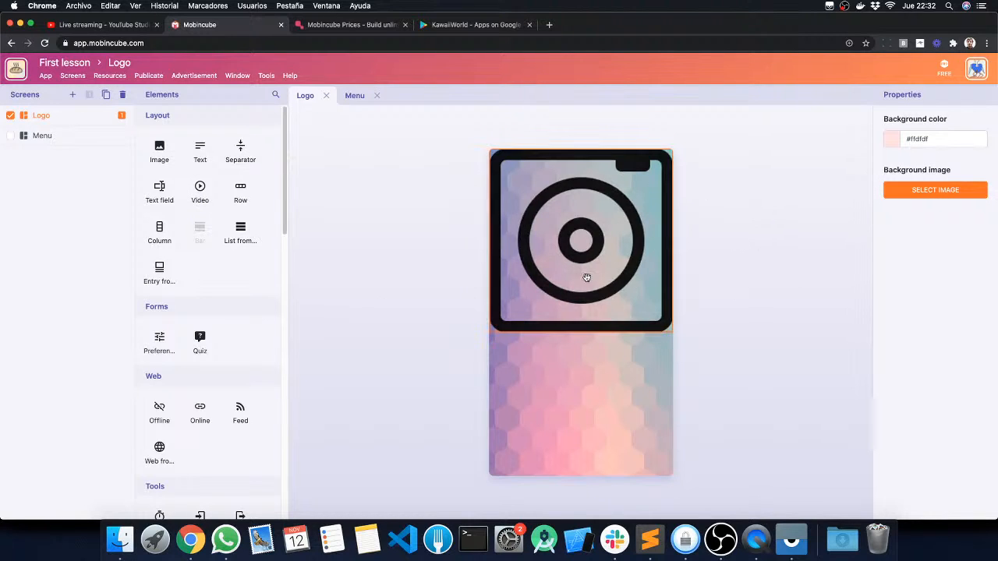
Step: Set the Logo screen's icon image to 46% width and try its alignment options, finishing with center alignment
left_click(584, 229)
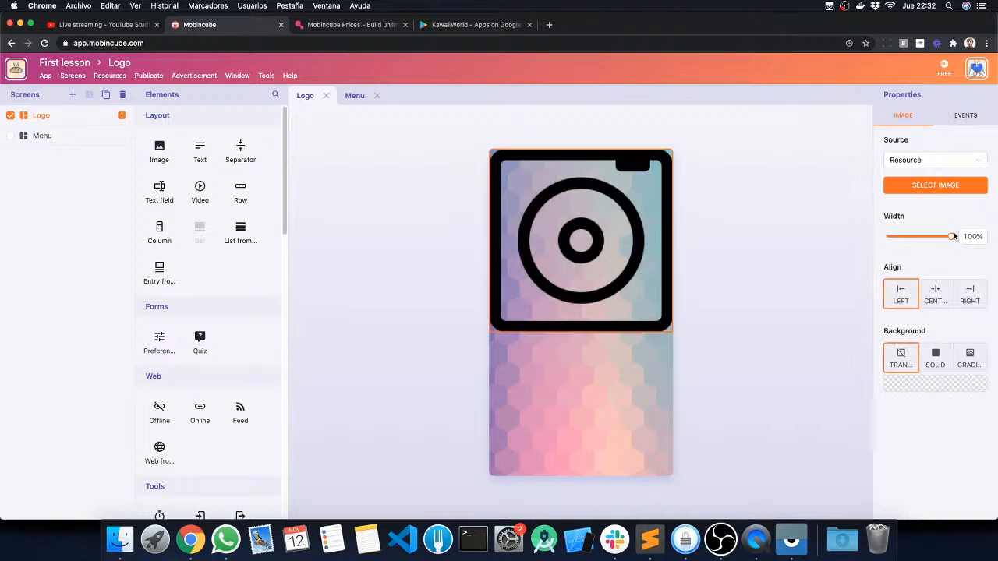
left_click_drag(952, 239, 917, 239)
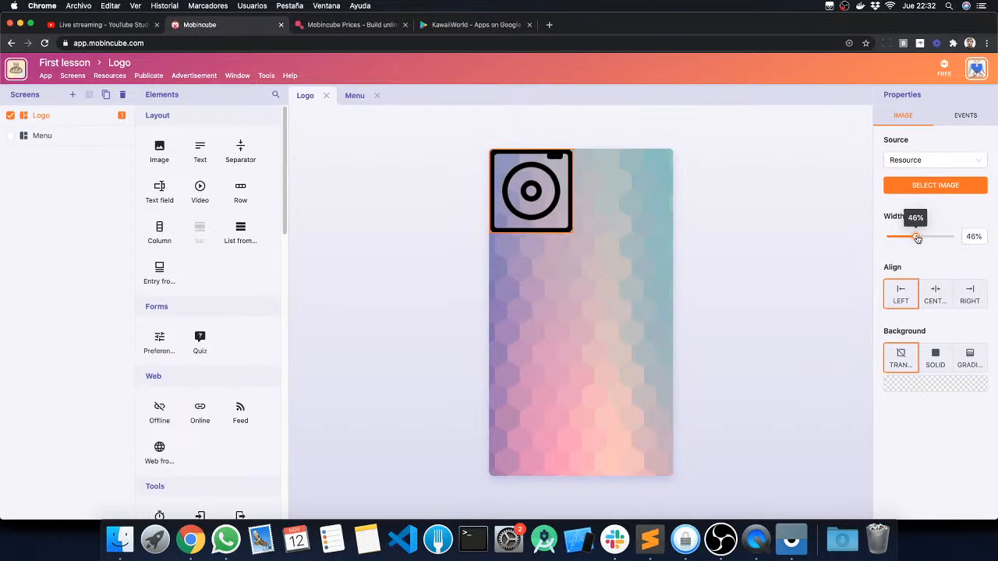
left_click(937, 294)
left_click(970, 294)
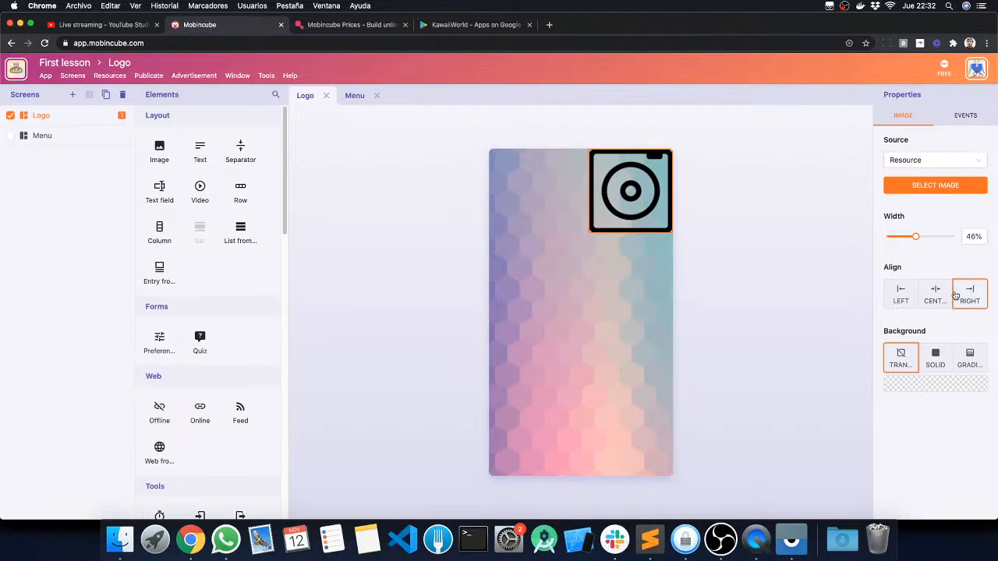
left_click(900, 297)
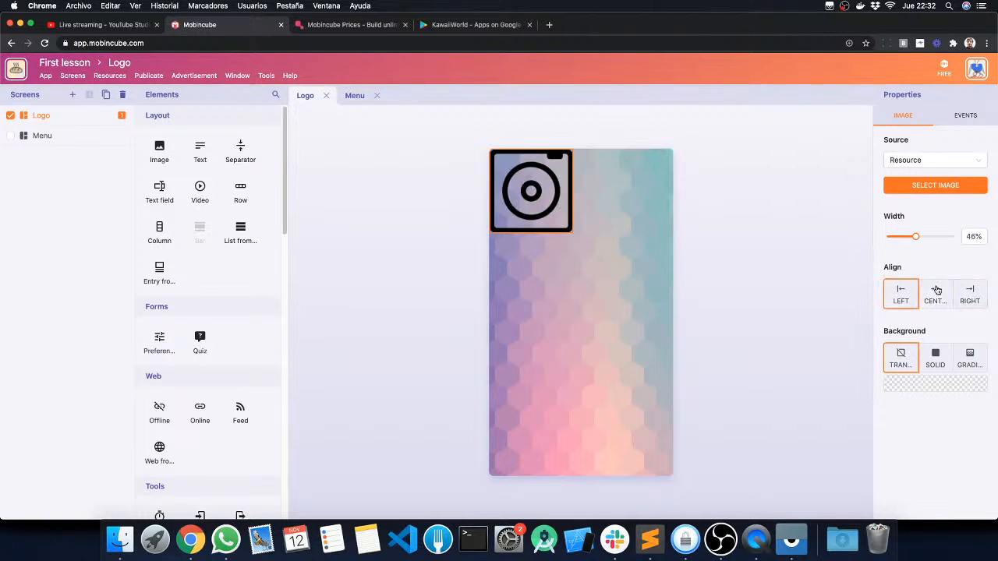
left_click(936, 292)
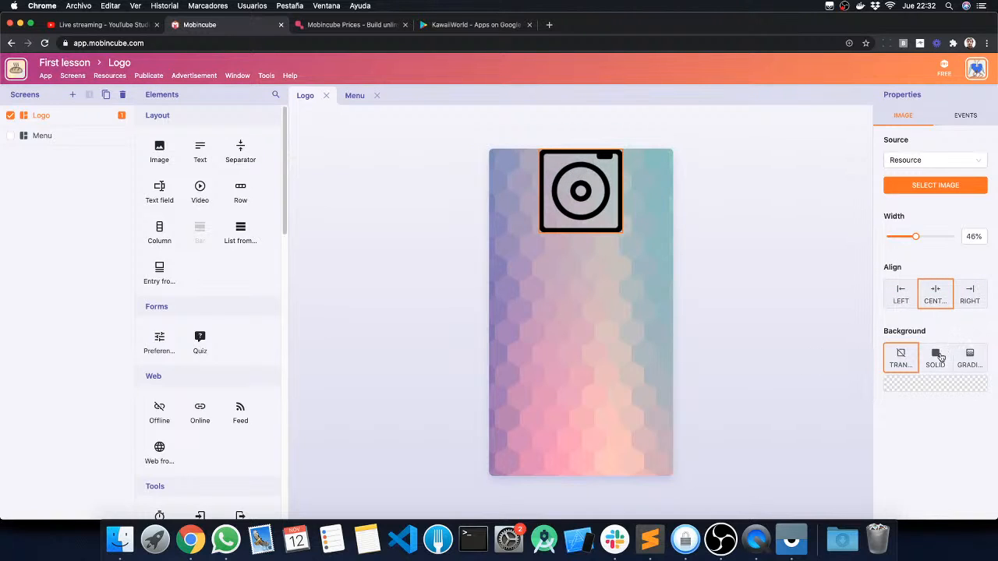
Step: Give the icon image a gradient background and set the gradient's second color to magenta
left_click(967, 357)
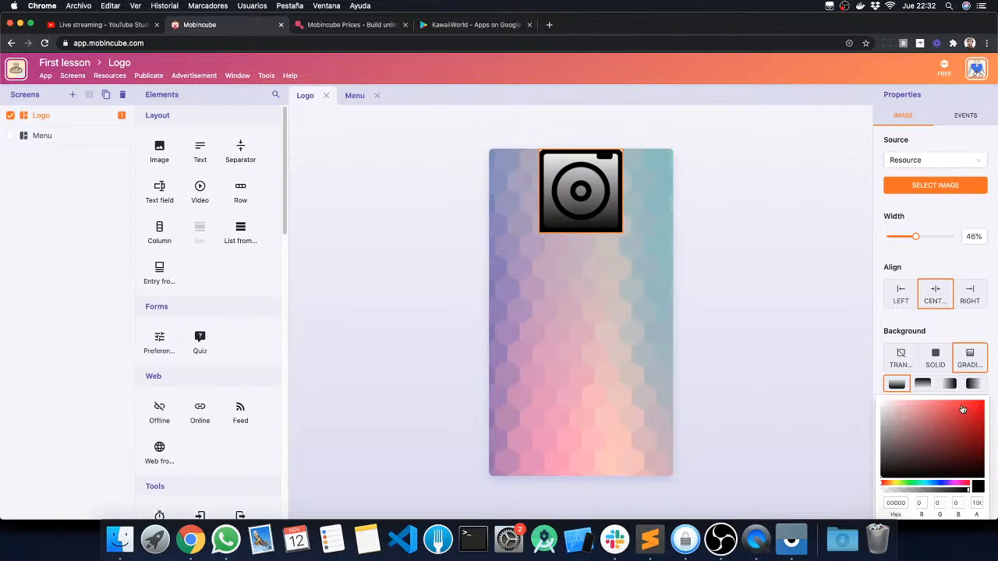
left_click(962, 408)
left_click_drag(952, 482, 959, 483)
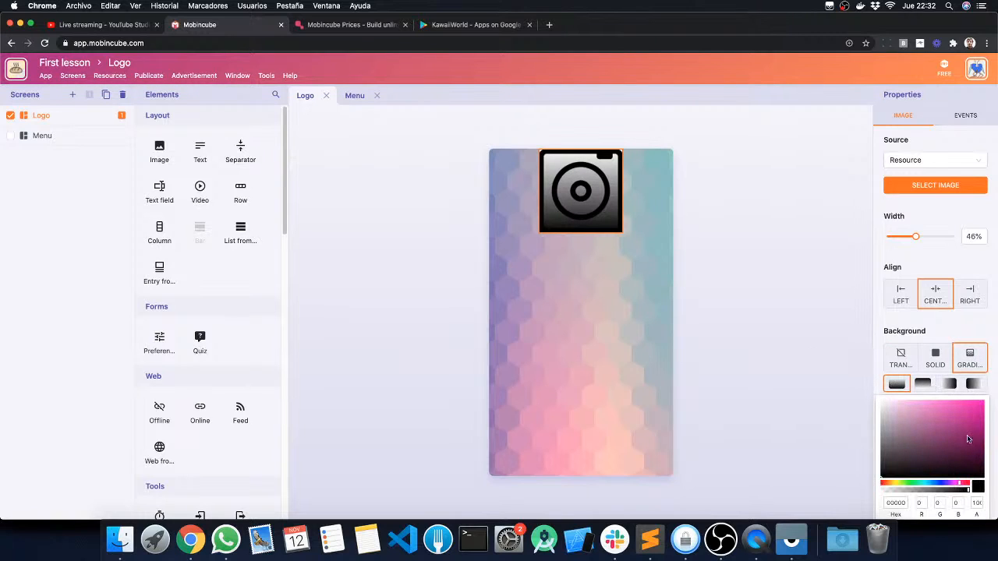
left_click(979, 420)
left_click(955, 337)
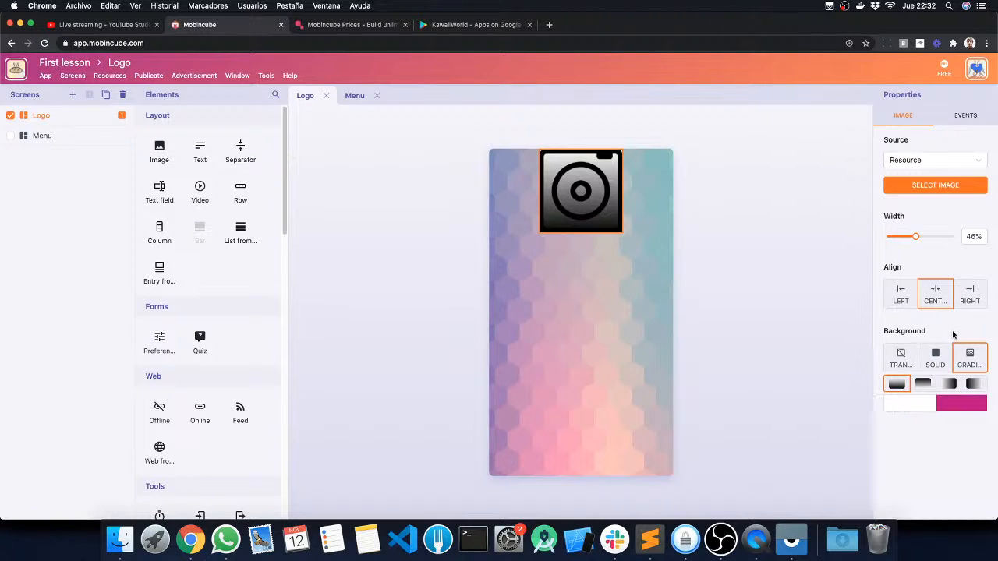
Step: Set the first color of the icon image's background gradient to orange
left_click(911, 403)
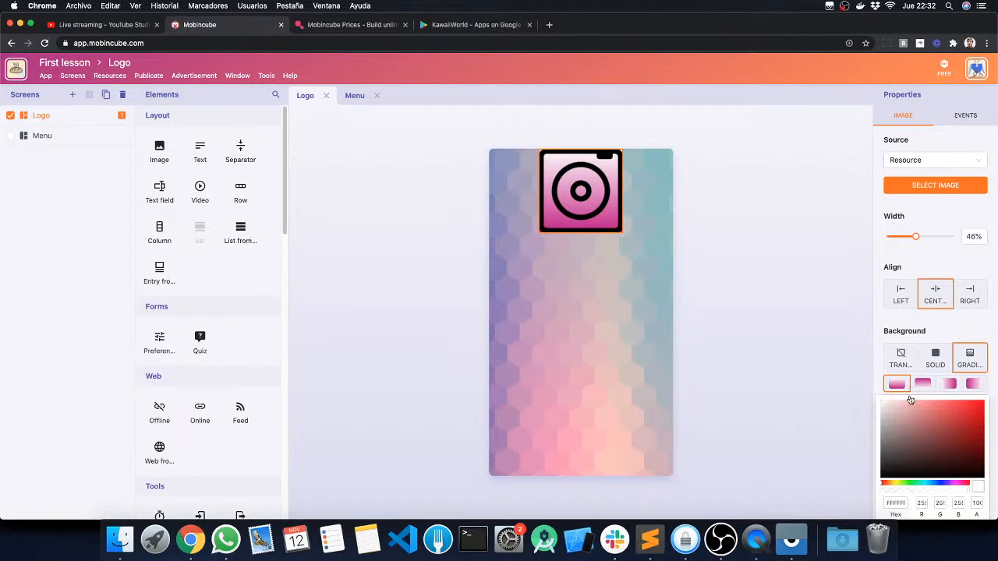
left_click(893, 484)
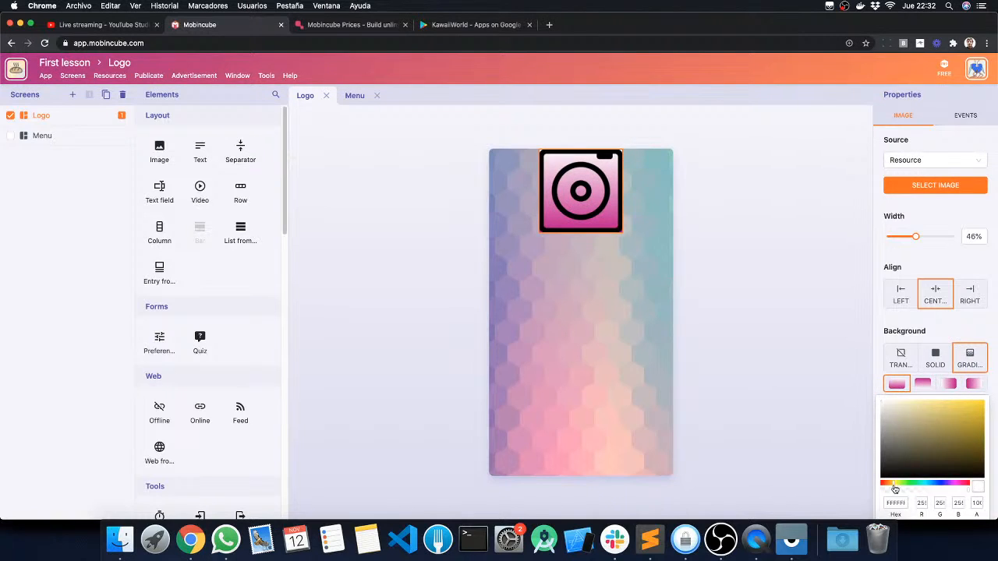
left_click_drag(894, 485, 889, 485)
left_click_drag(933, 440, 979, 403)
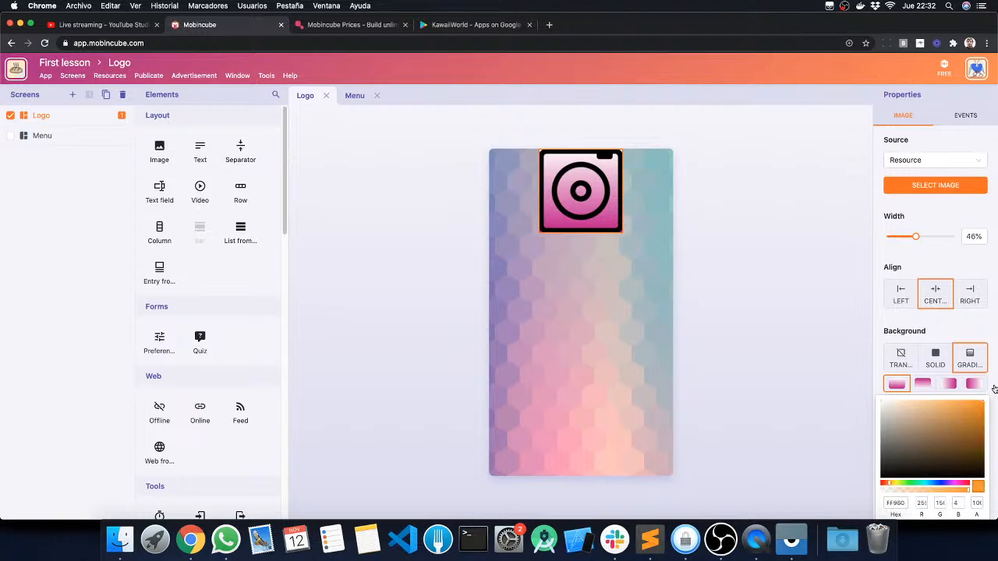
left_click(953, 328)
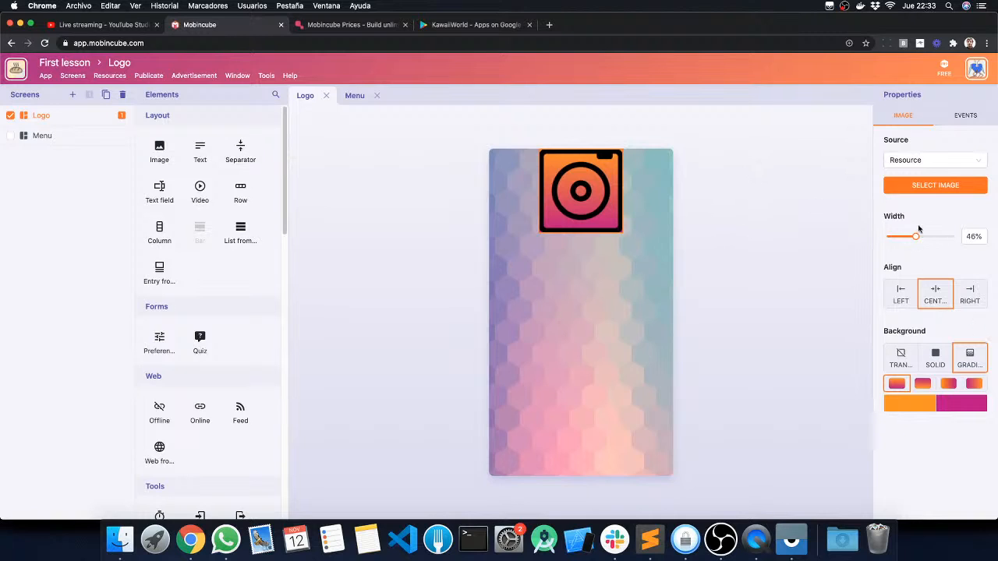
Step: Try the icon image at 100% width, finishing with 50% width and left alignment
left_click_drag(915, 237, 920, 238)
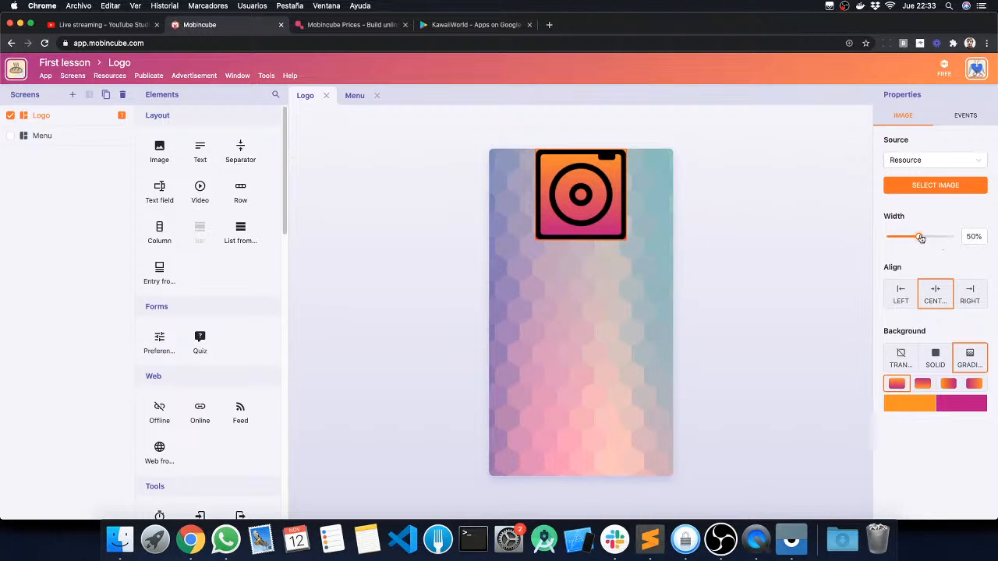
left_click_drag(918, 236, 959, 236)
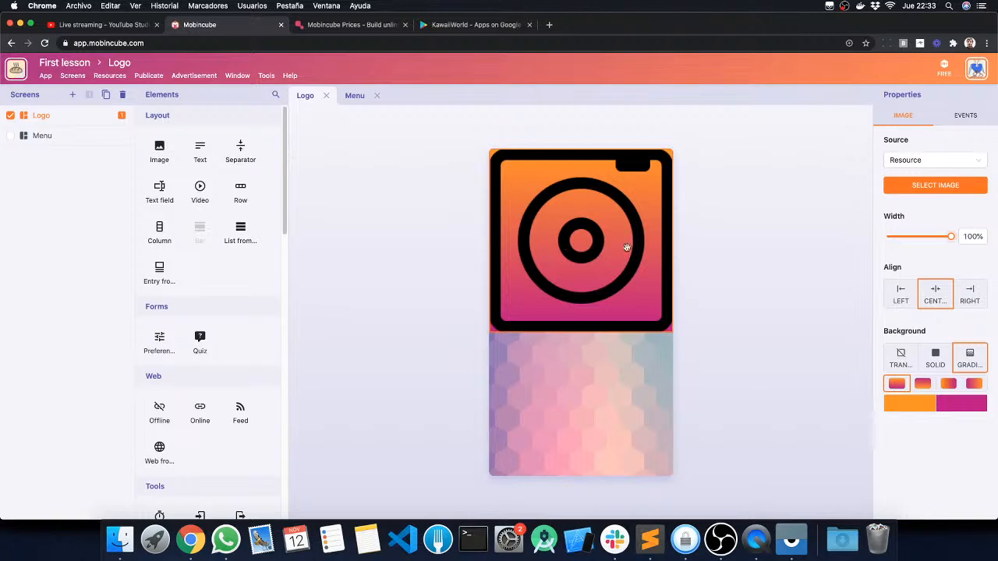
mouse_move(953, 240)
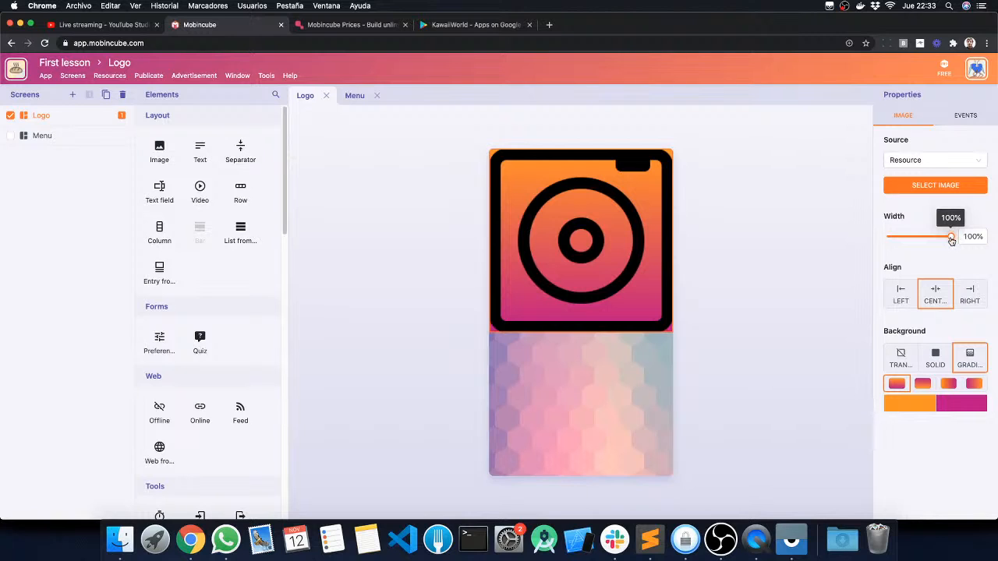
left_click_drag(951, 241, 918, 237)
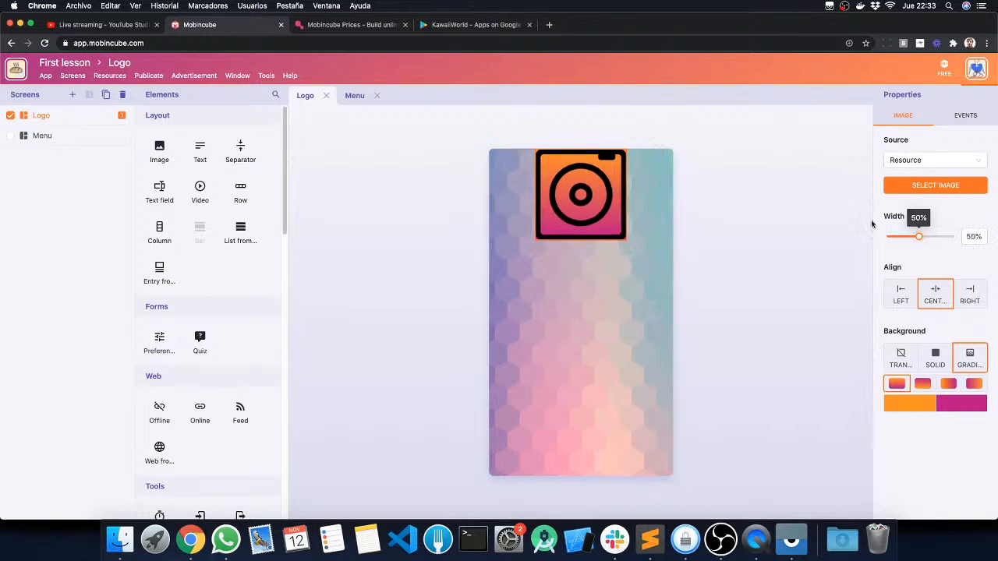
left_click(897, 293)
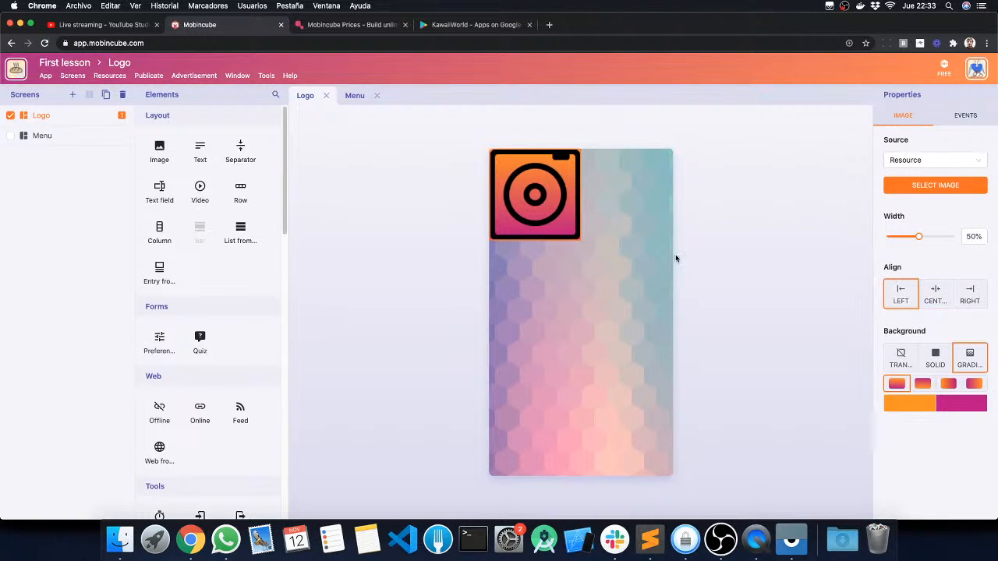
left_click(782, 306)
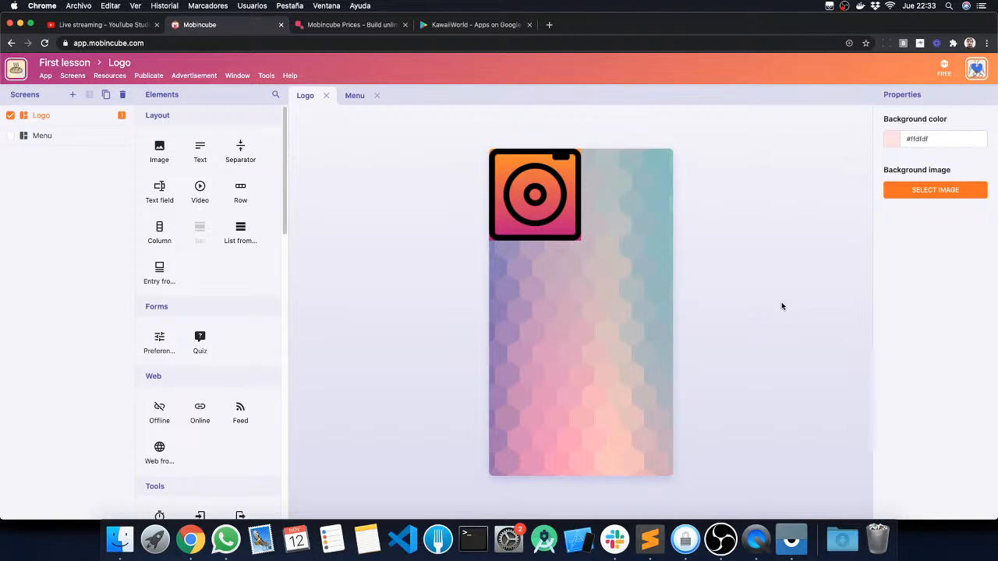
Step: Search Unsplash for "nature" and add the photo of the brown wooden house on the lake to the local resources
left_click(109, 78)
left_click(122, 116)
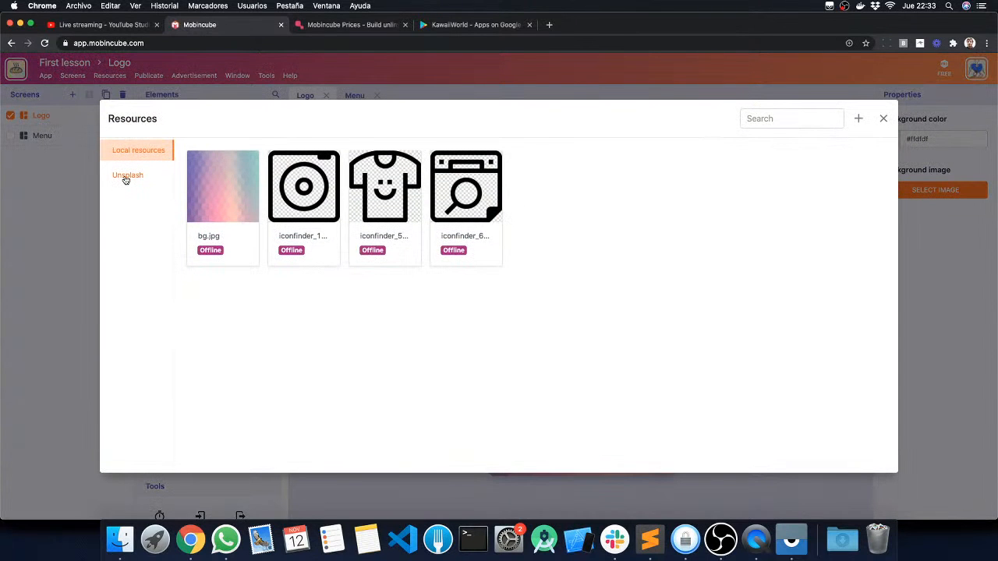
left_click(125, 178)
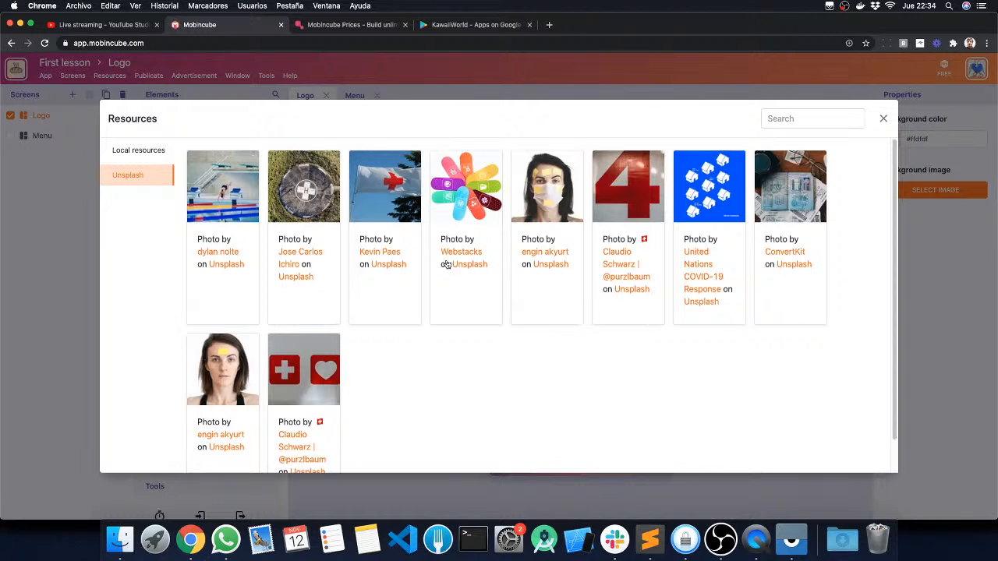
left_click(801, 117)
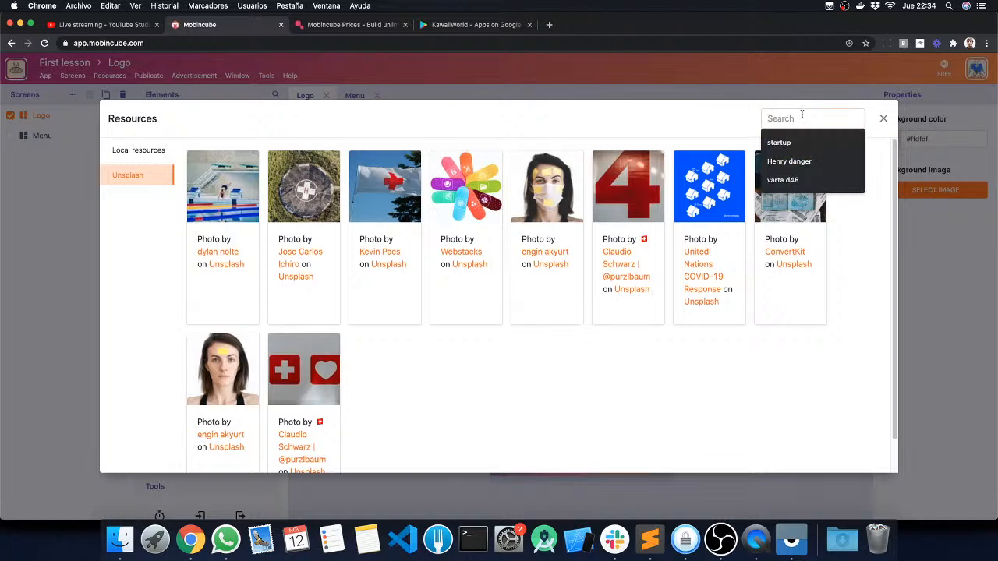
type("nature")
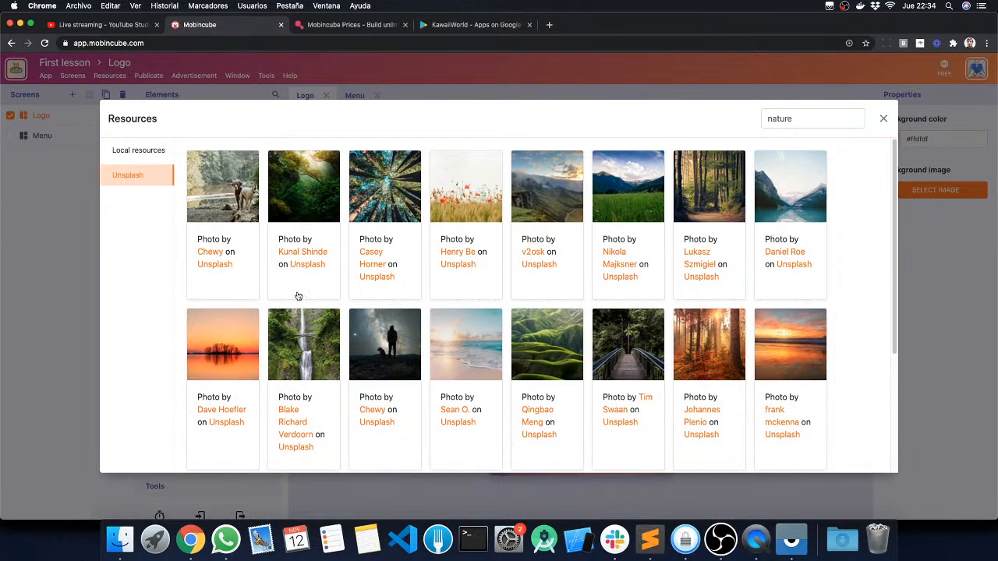
scroll(630, 301, "down", 3)
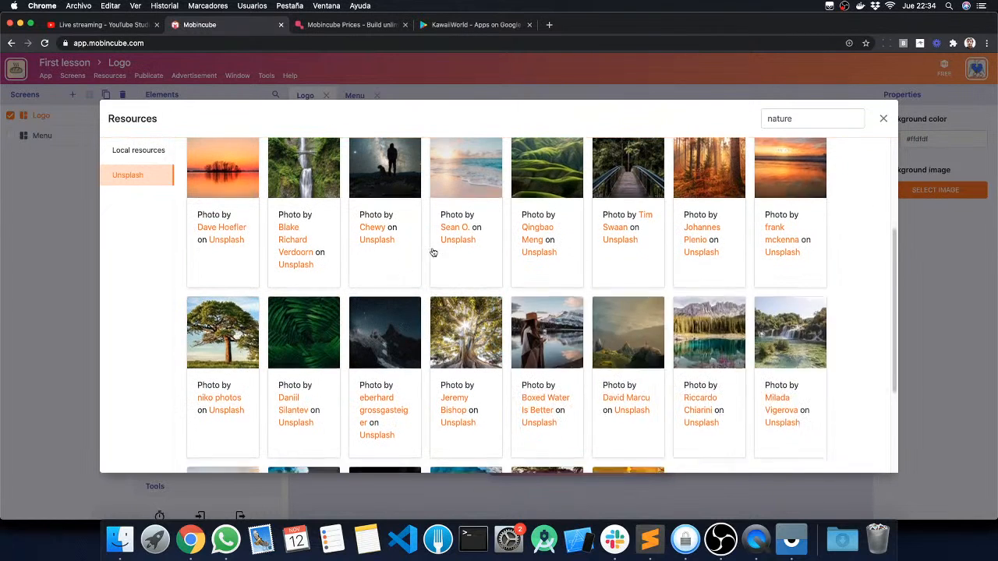
scroll(433, 257, "down", 3)
scroll(476, 289, "down", 3)
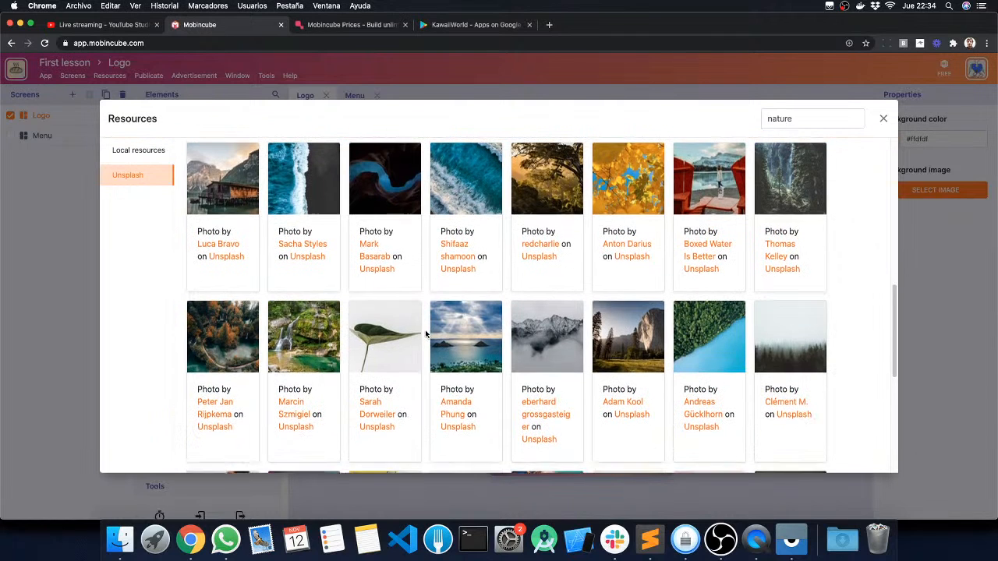
scroll(429, 330, "up", 3)
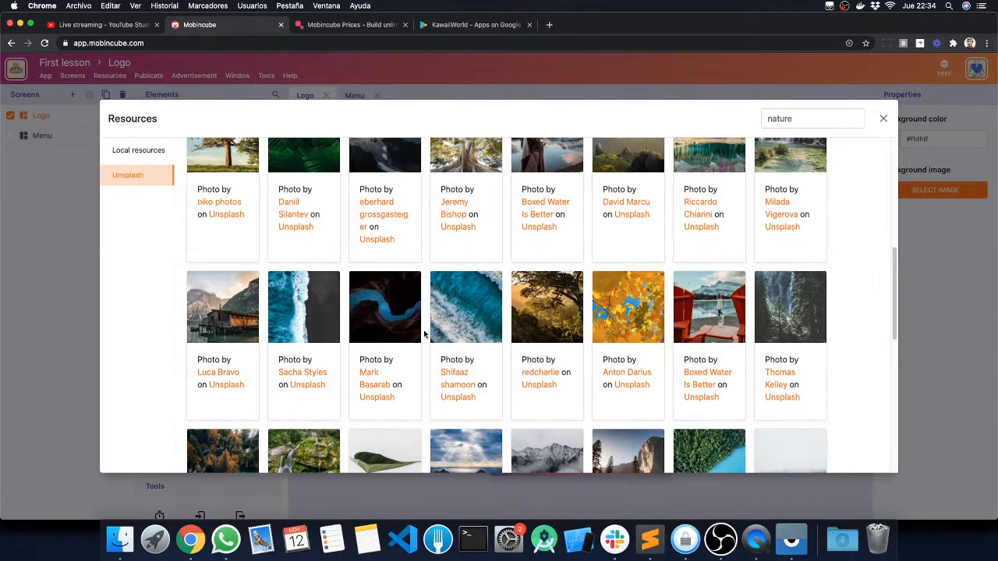
left_click(220, 306)
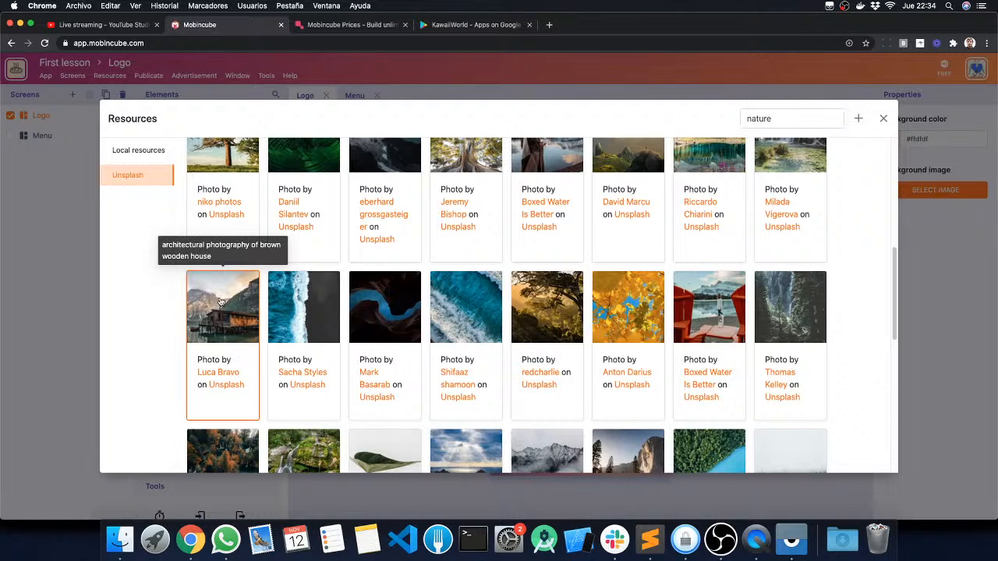
left_click(859, 120)
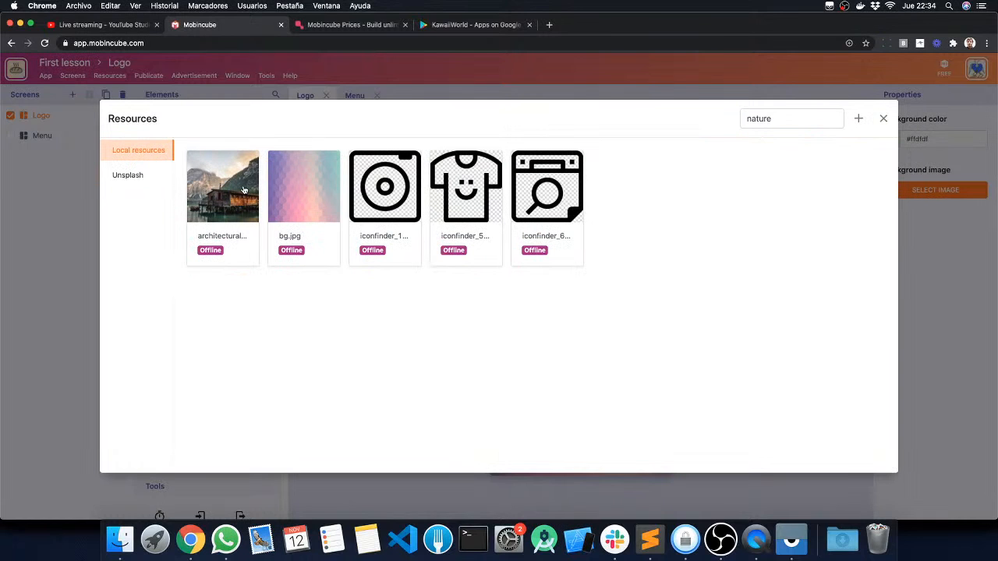
left_click(883, 120)
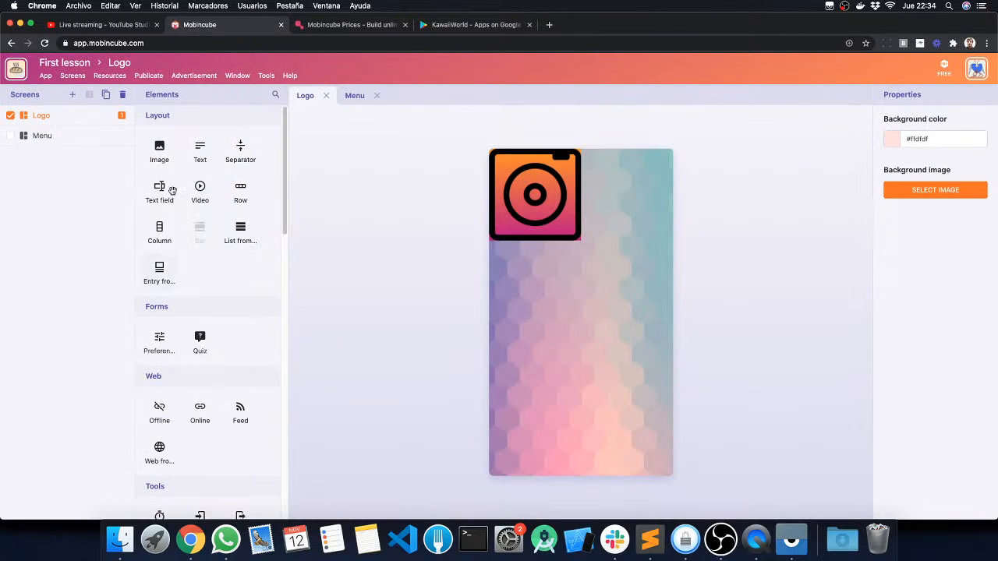
Step: Add an Image element below the icon on the Logo screen and set its image to the wooden house photo
left_click_drag(159, 153, 574, 369)
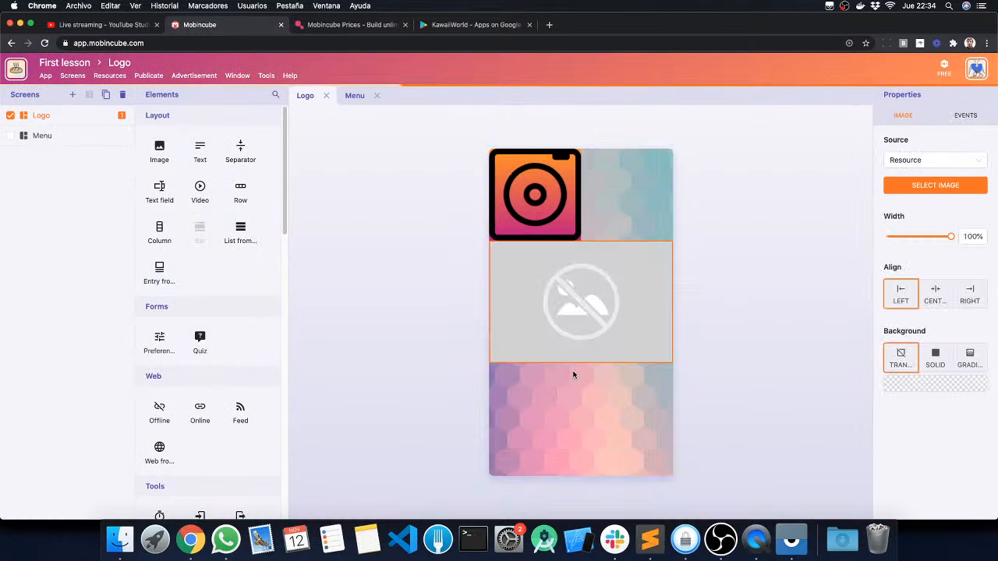
left_click(921, 191)
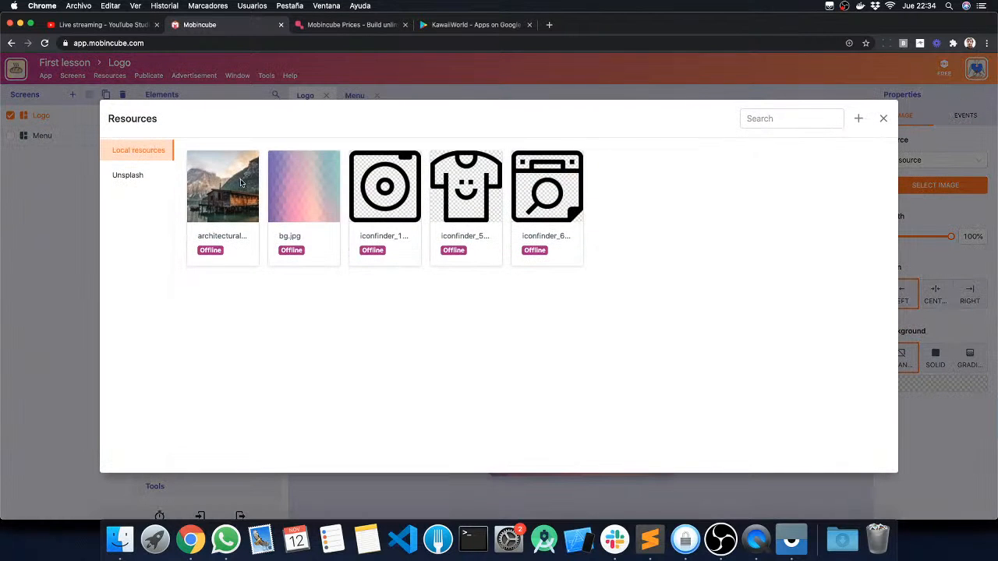
left_click(229, 188)
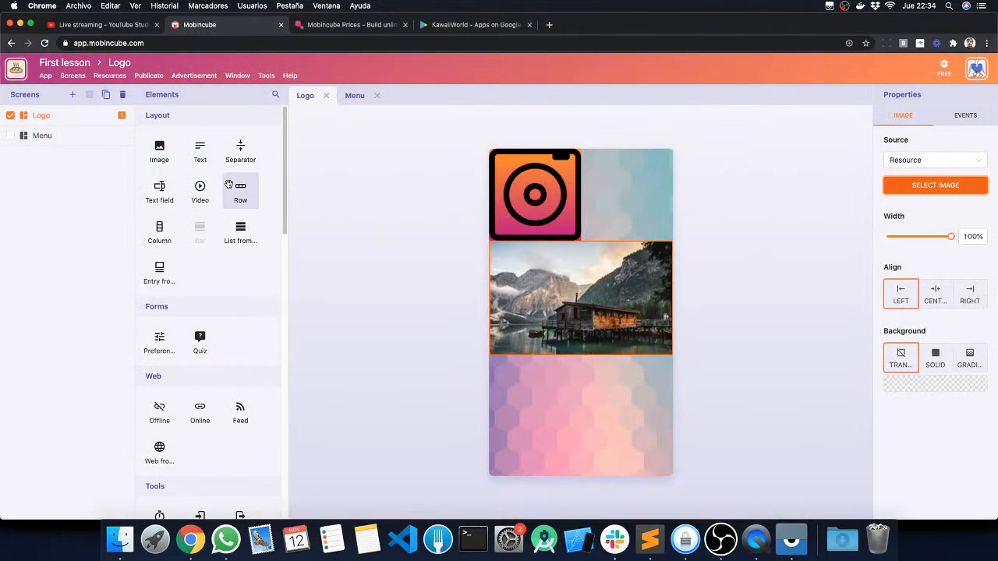
left_click(426, 291)
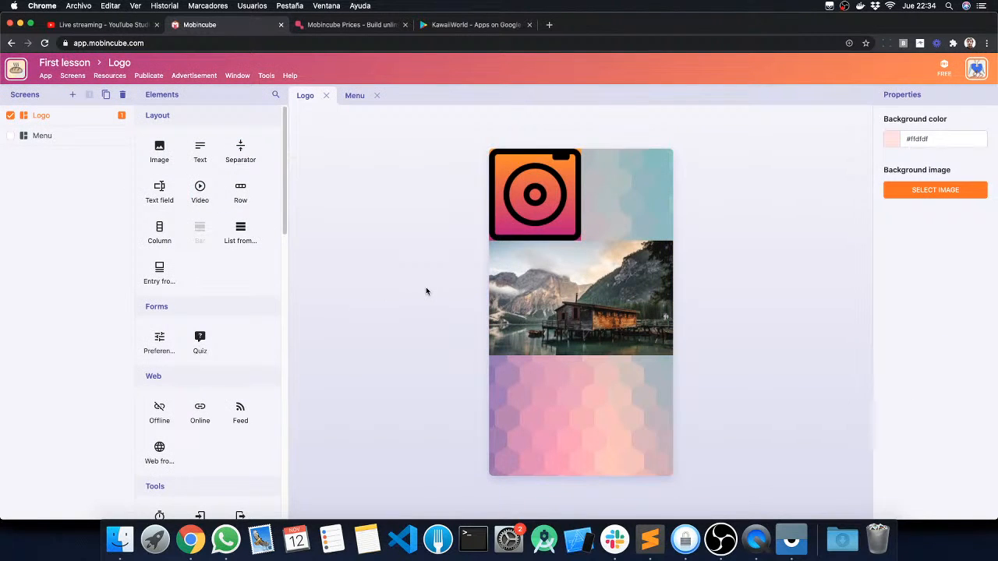
Step: Open the Mobincube cloud from the app's resources and close its login page again
left_click(110, 78)
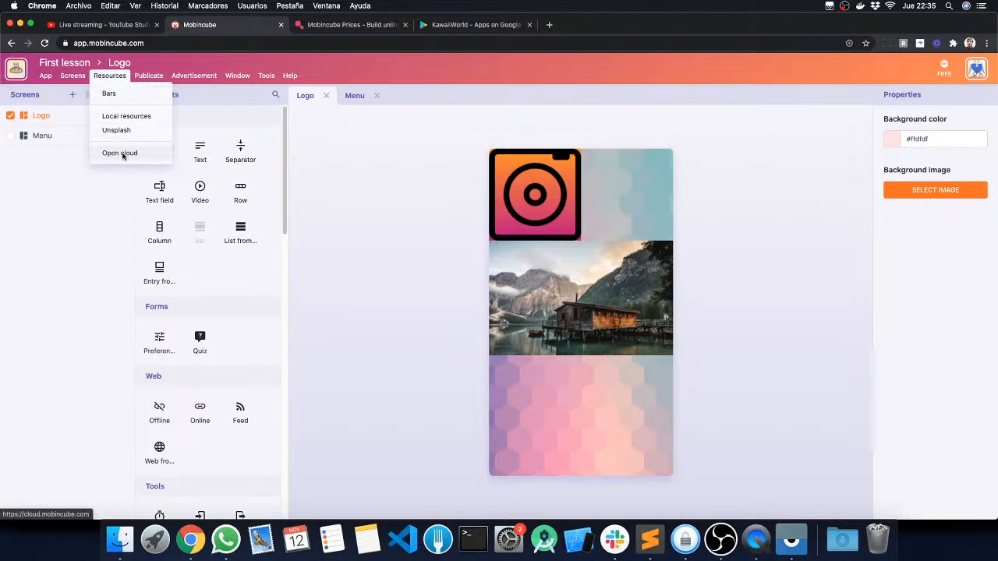
left_click(122, 154)
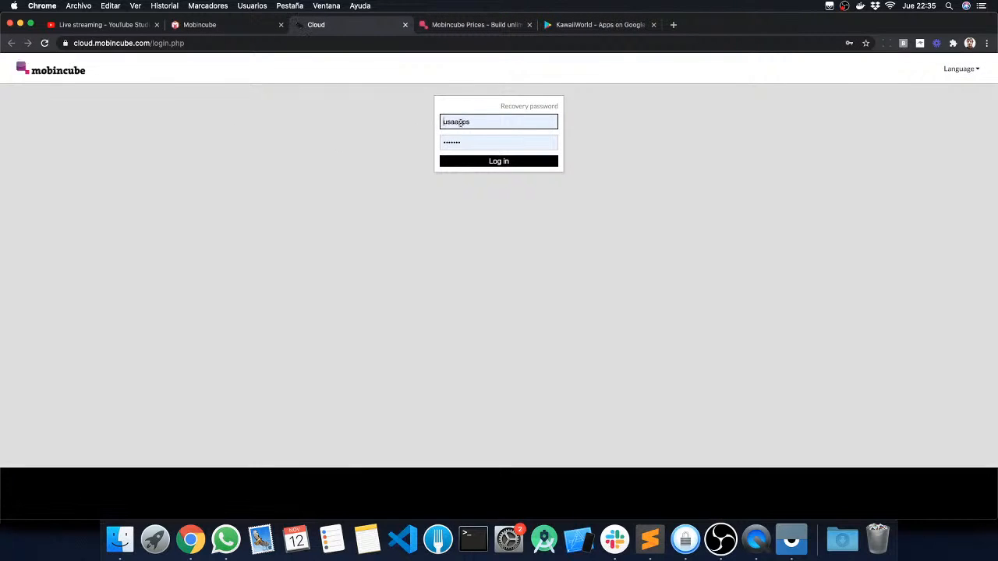
left_click(405, 28)
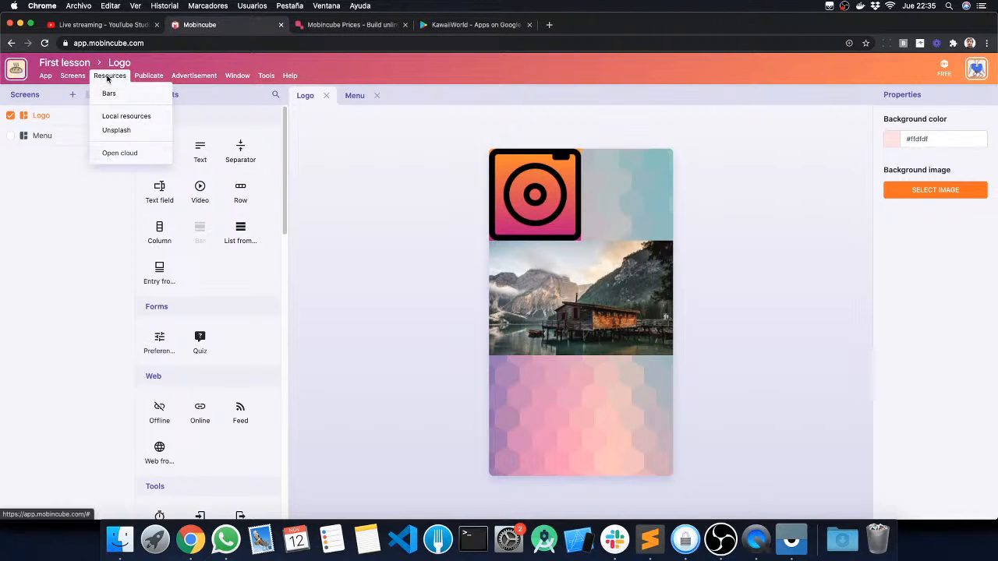
Step: Replace the wooden house photo in the local resources with bay_bridge.jpg from the desktop's res folder and close the resources
left_click(108, 79)
left_click(109, 79)
left_click(116, 118)
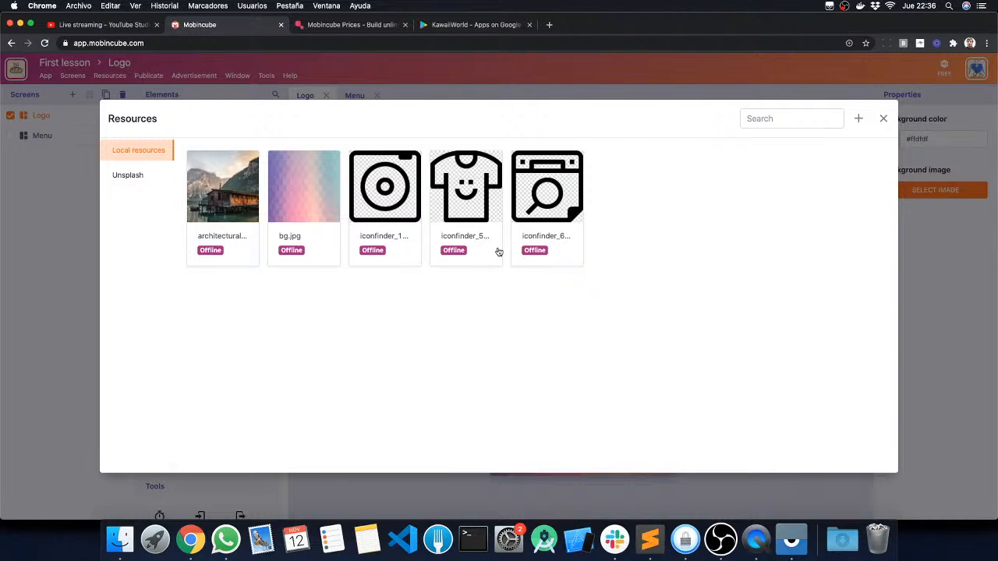
left_click(209, 192)
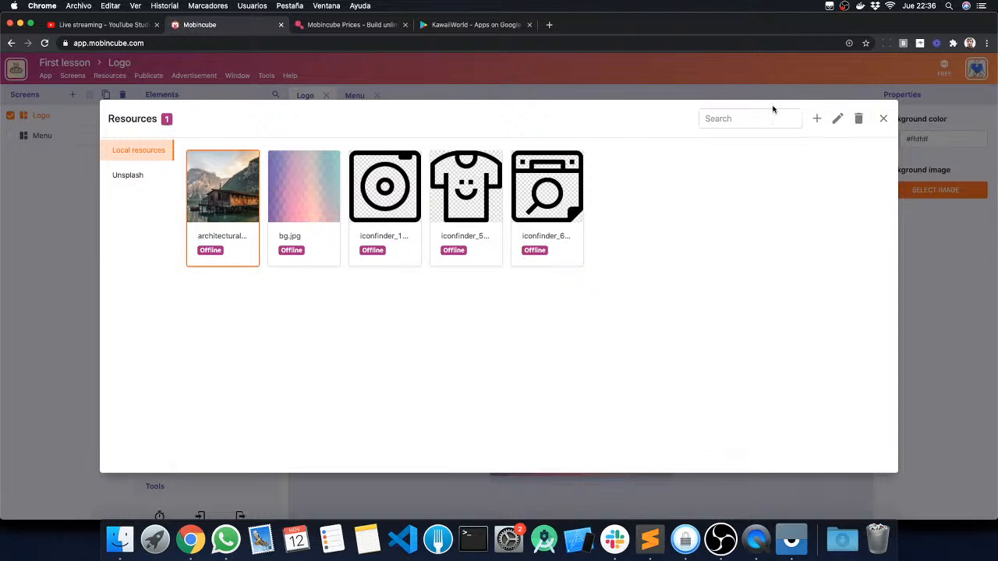
left_click(837, 121)
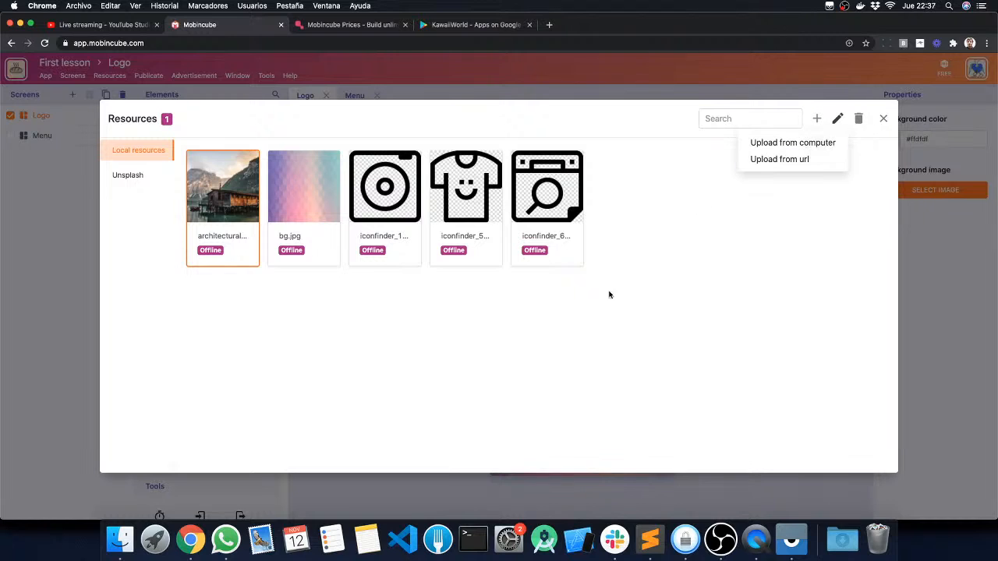
left_click(777, 145)
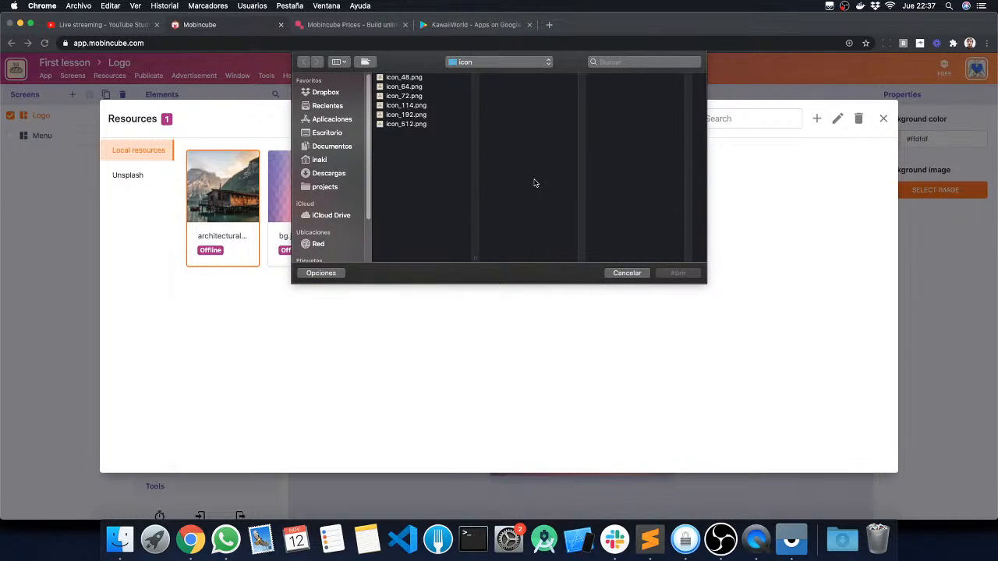
key("F11")
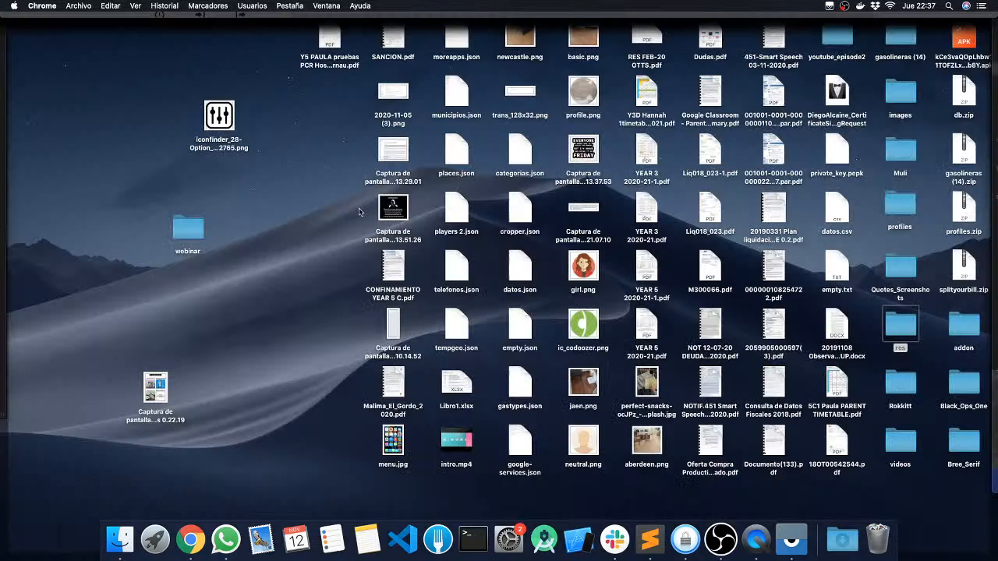
key("F11")
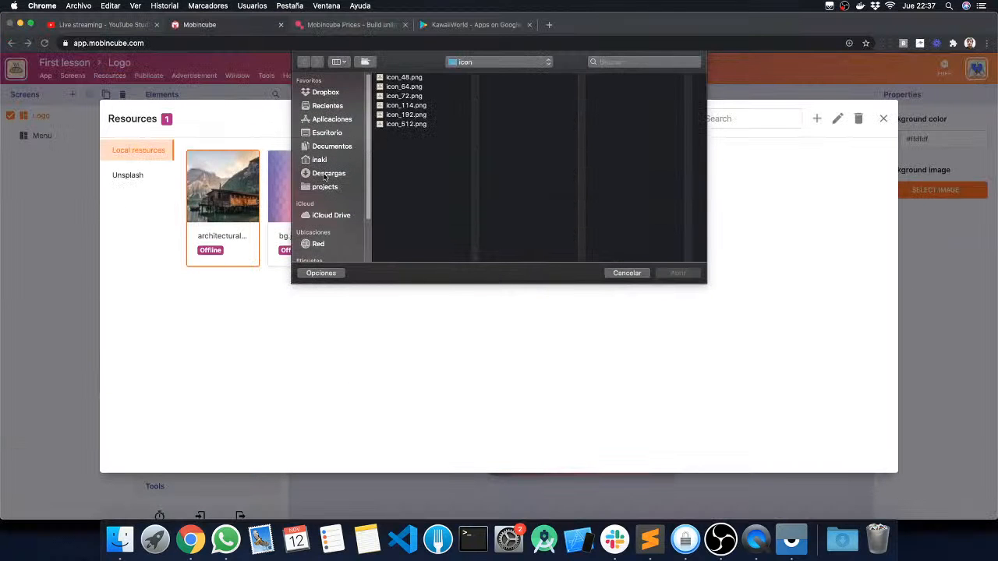
left_click(326, 133)
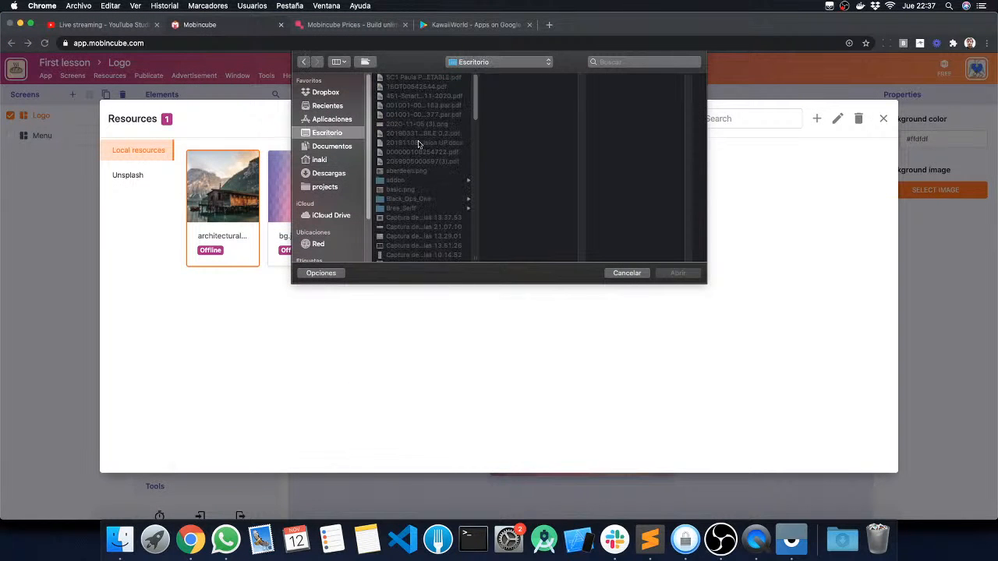
scroll(444, 165, "down", 10)
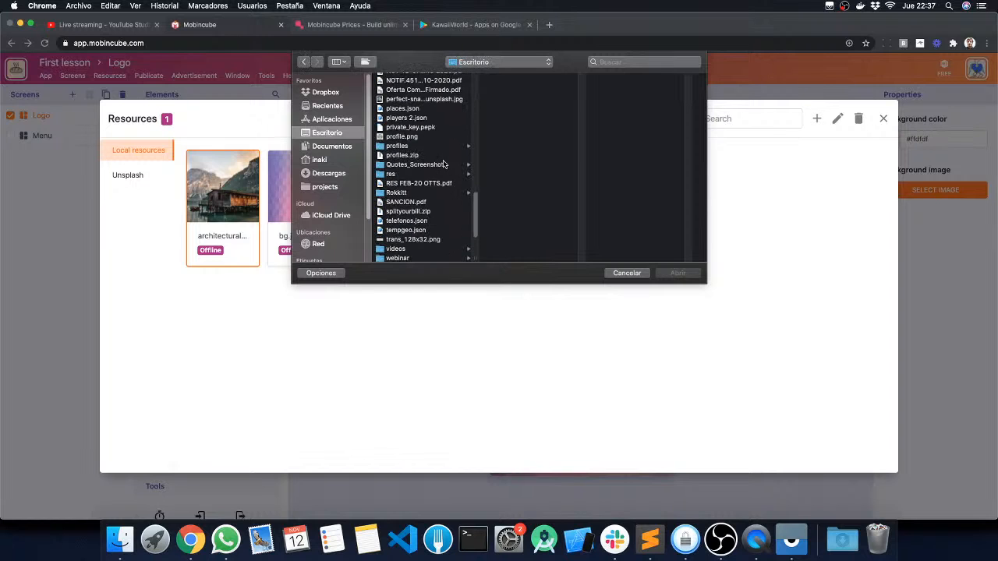
left_click(394, 174)
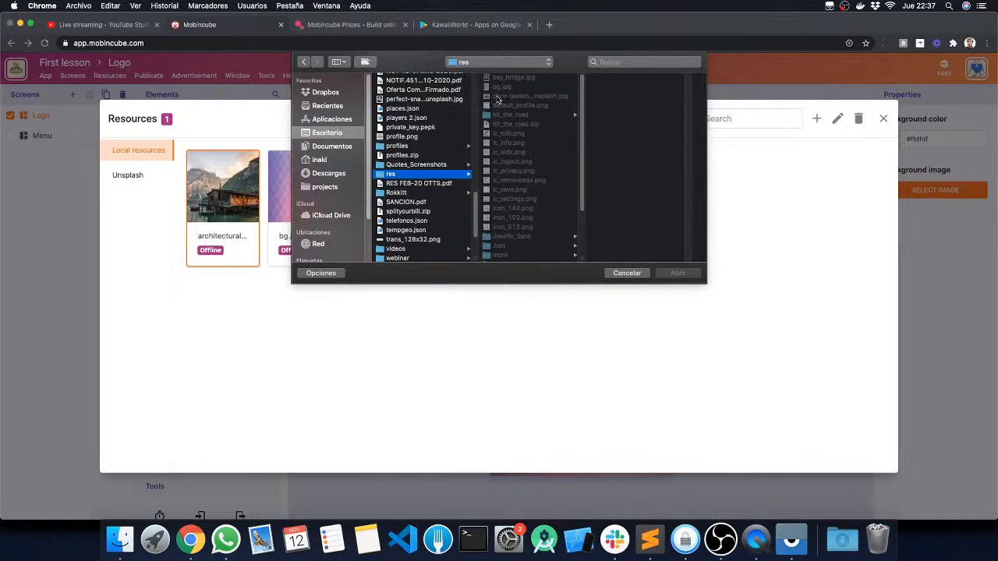
left_click(508, 78)
left_click(675, 275)
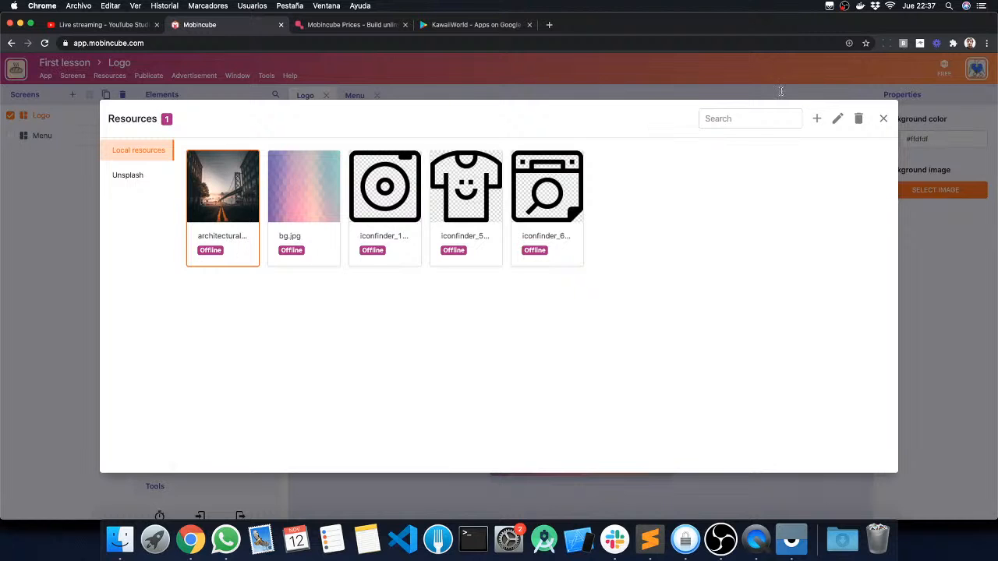
left_click(883, 118)
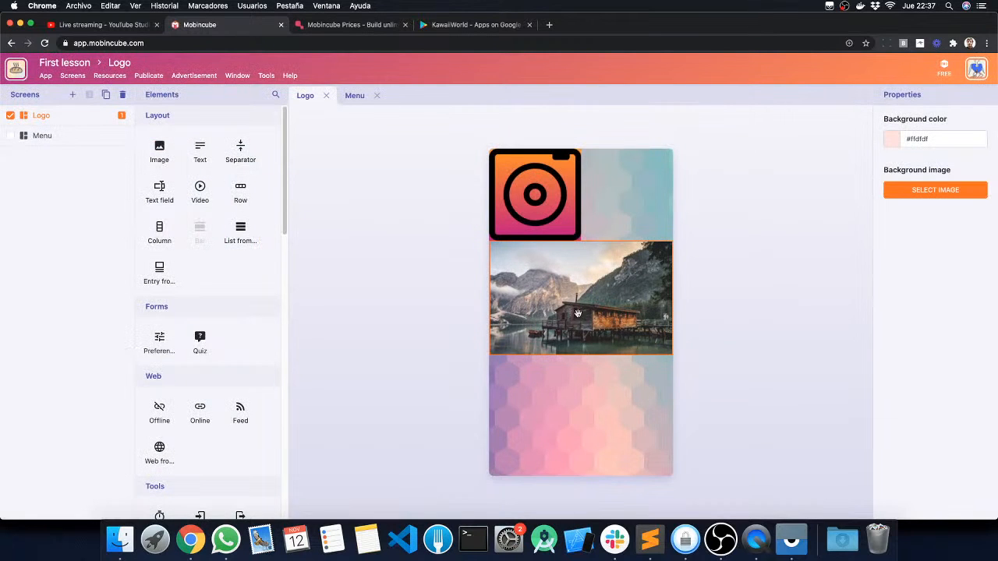
Step: Close and reopen the Logo screen to refresh its preview, and examine the full bridge photo
left_click(326, 95)
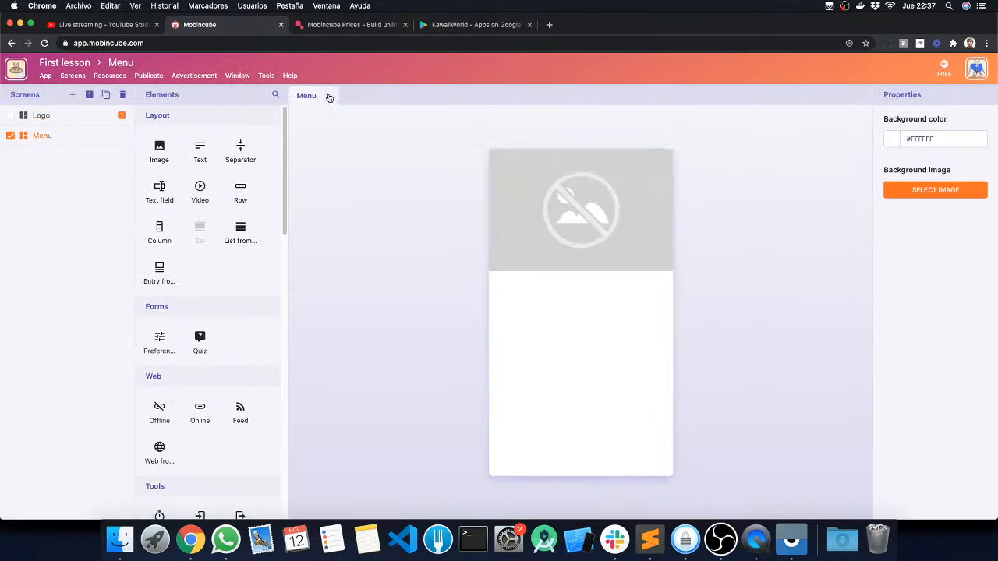
left_click(42, 119)
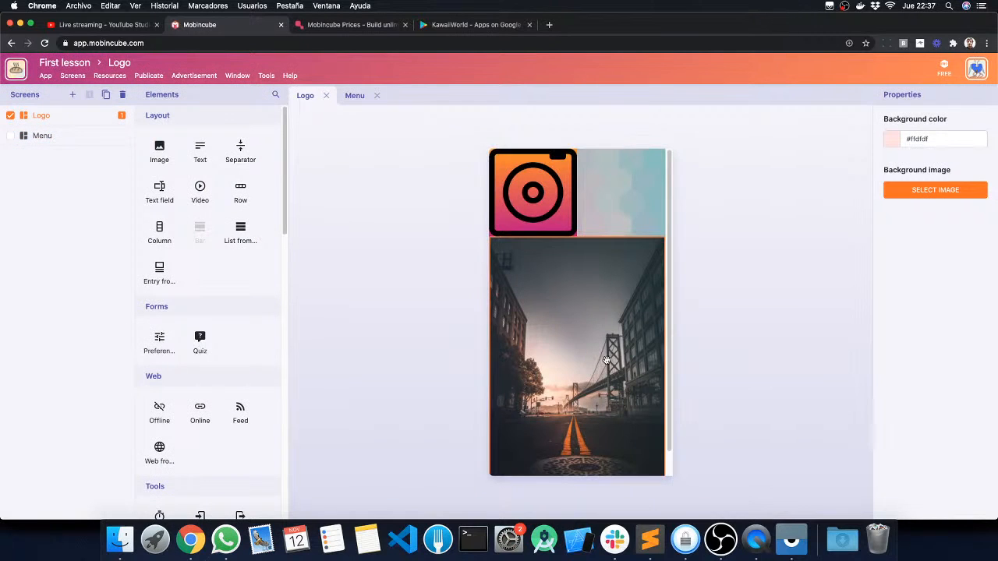
scroll(604, 361, "down", 1)
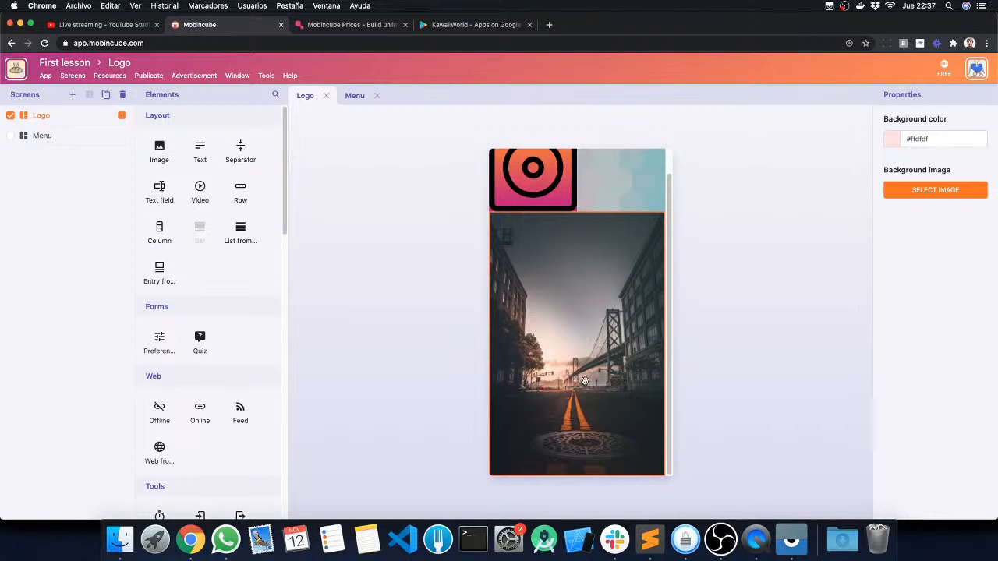
scroll(520, 317, "up", 1)
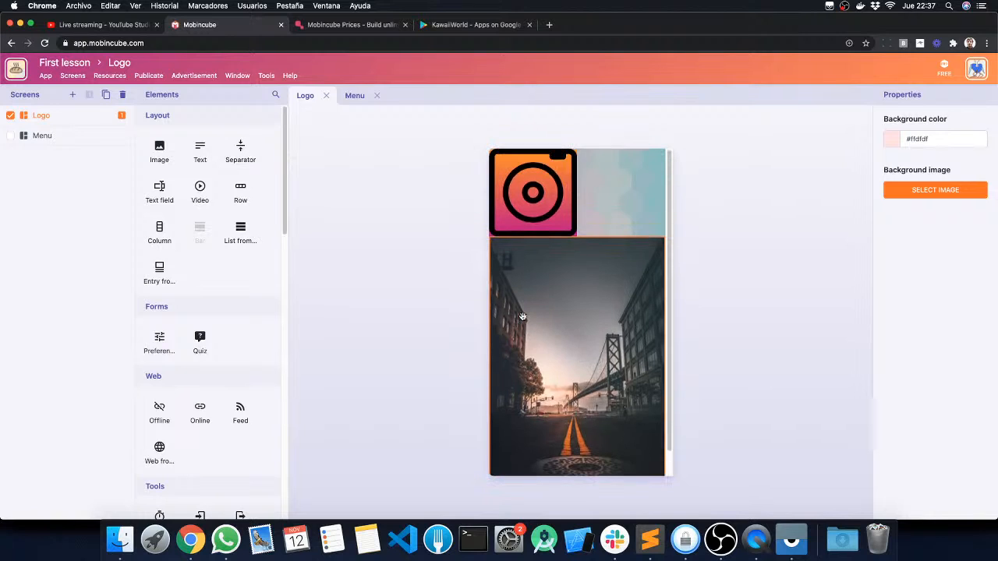
scroll(524, 317, "down", 1)
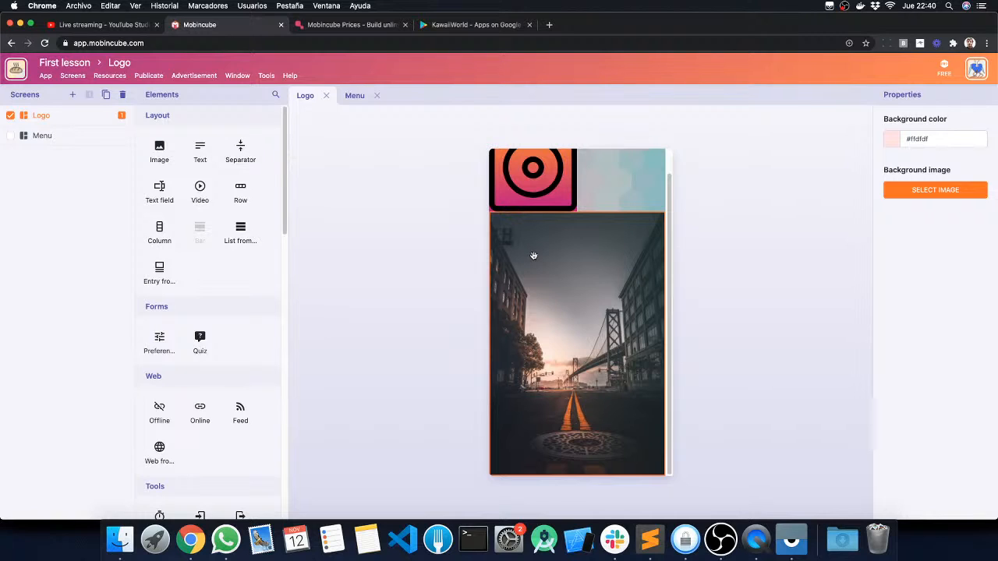
Step: Open the app's local resources and look at the options for adding a resource
left_click(103, 75)
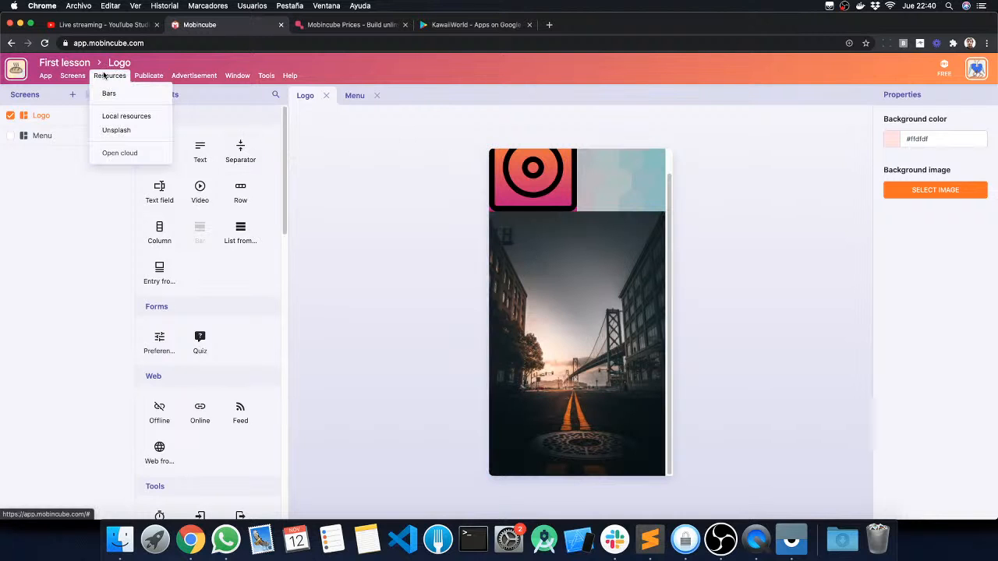
left_click(119, 115)
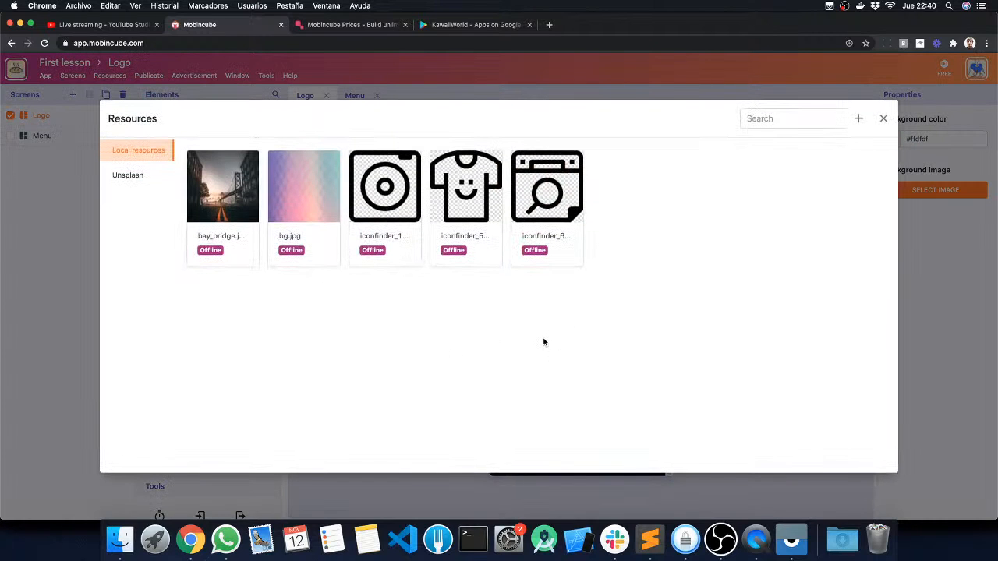
left_click(858, 118)
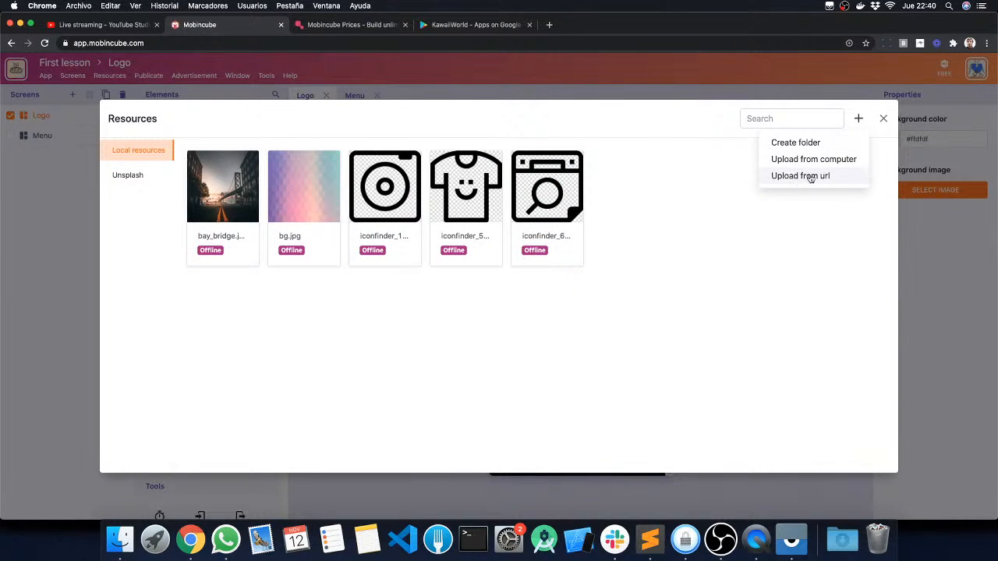
left_click(731, 277)
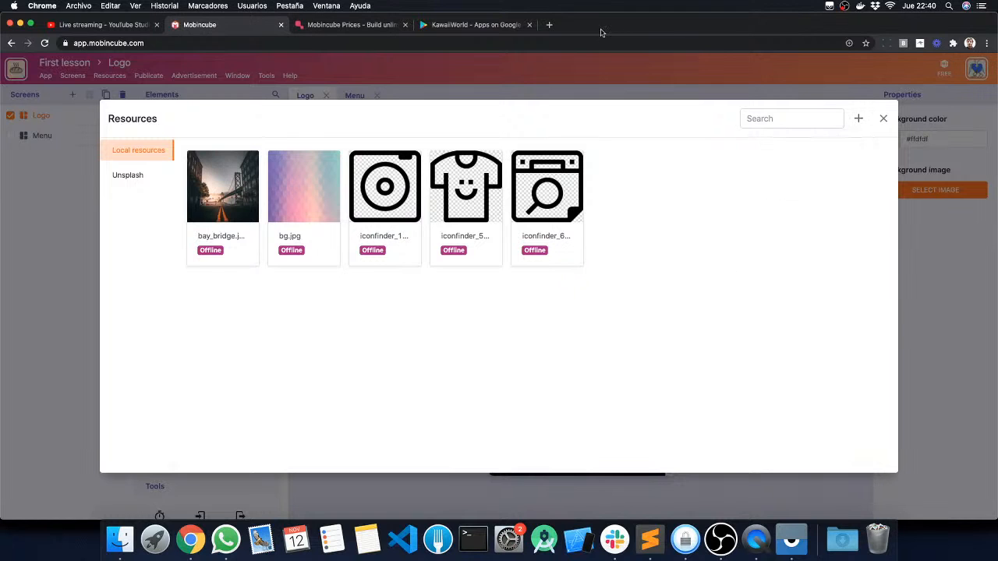
Step: Search Google for "nature image" in a new browser tab and show the image results
left_click(550, 28)
type("play")
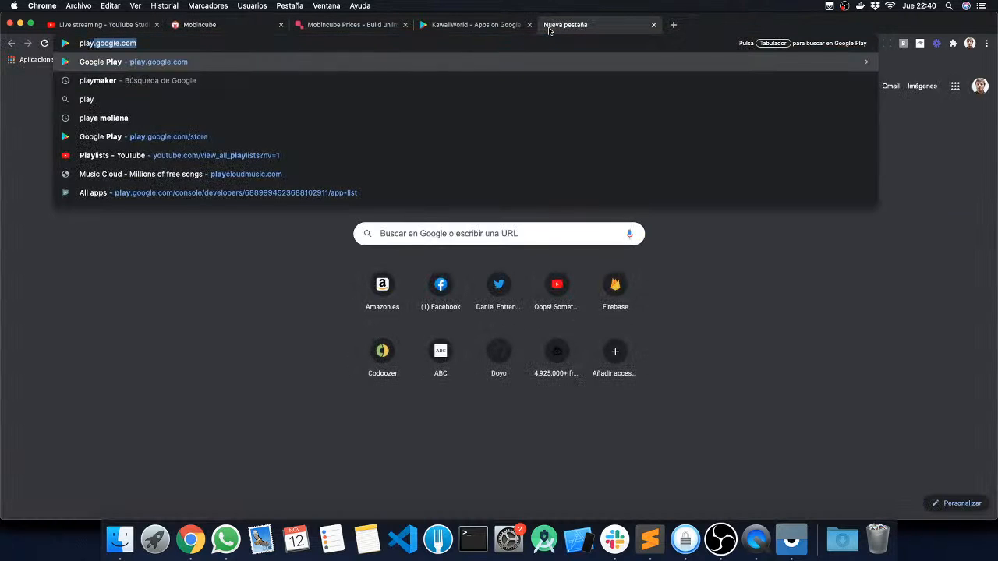
key("BackSpace")
key("BackSpace")
key("BackSpace")
key("BackSpace")
key("BackSpace")
type("nature image")
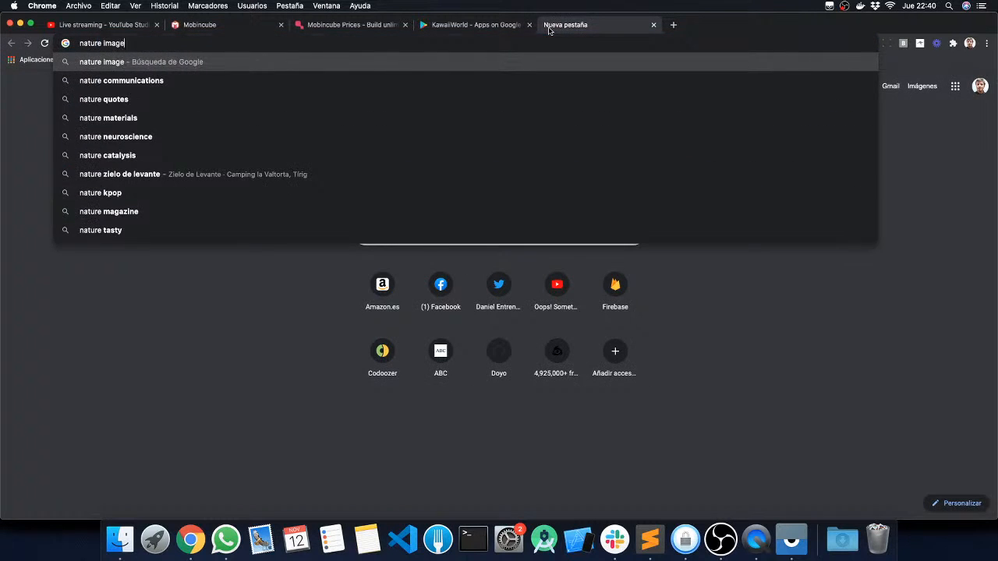
key("Return")
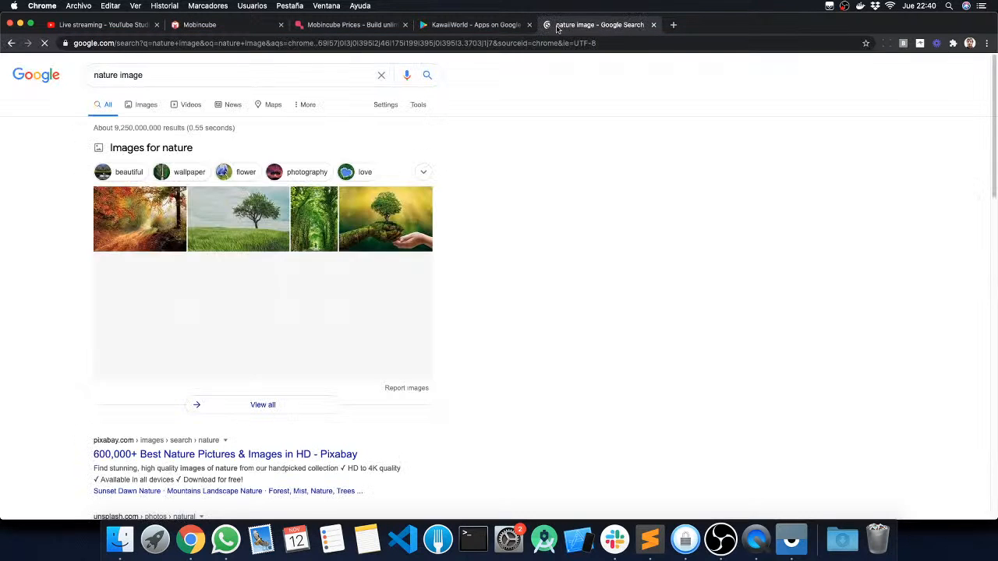
left_click(136, 103)
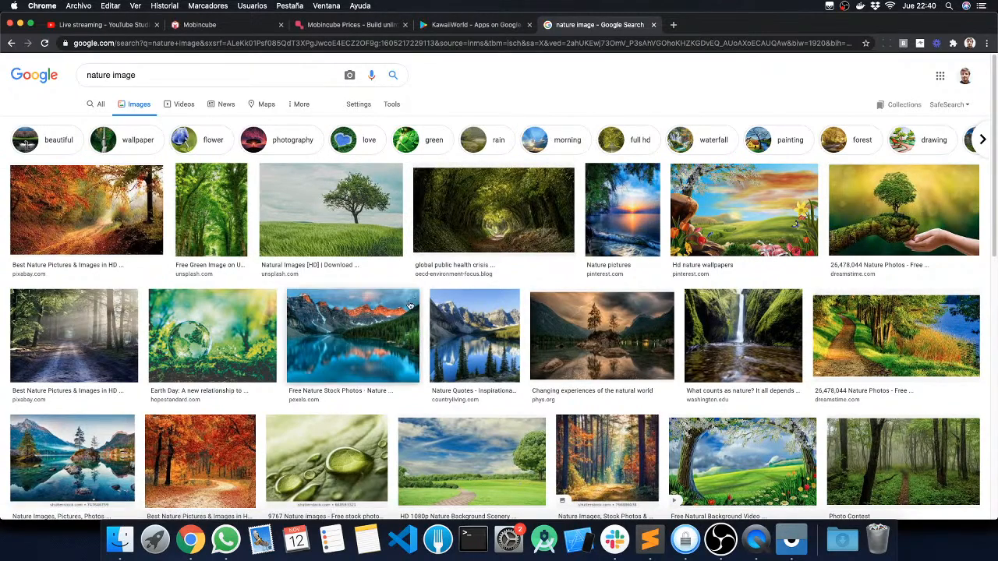
Step: Open the preview of the Country Living mountain lake photo and try to save it as a JPEG on the desktop
left_click(481, 317)
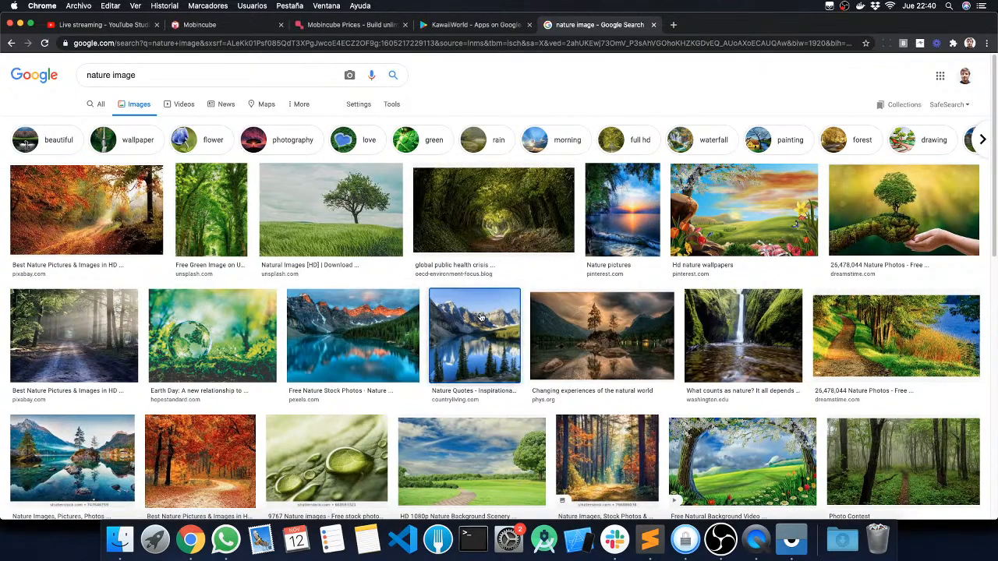
right_click(726, 228)
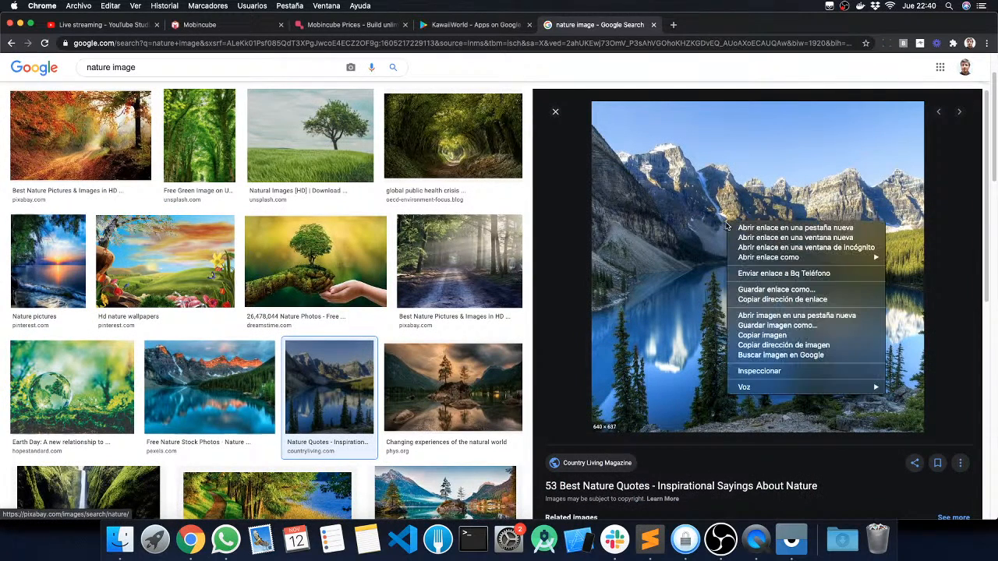
left_click(758, 325)
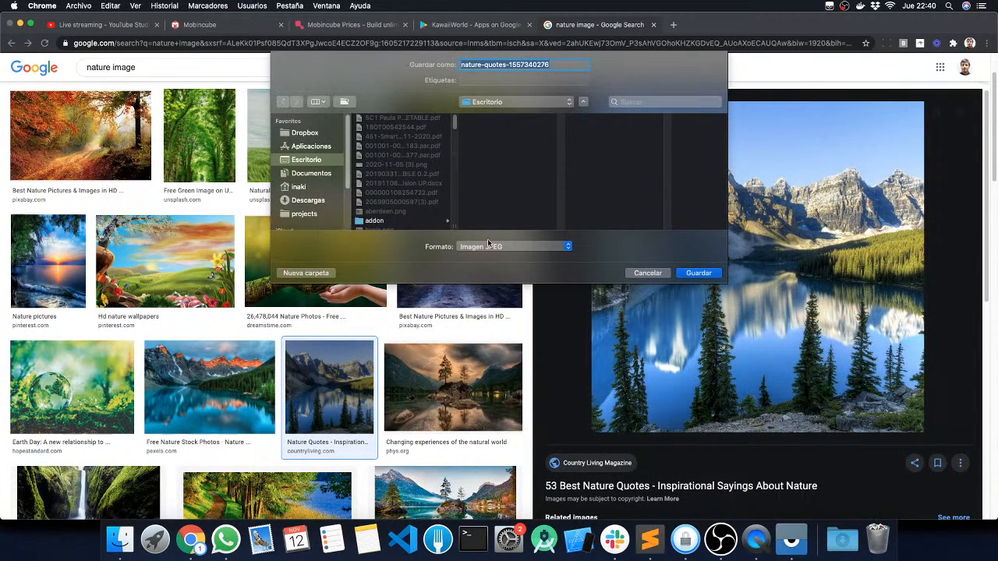
left_click(699, 273)
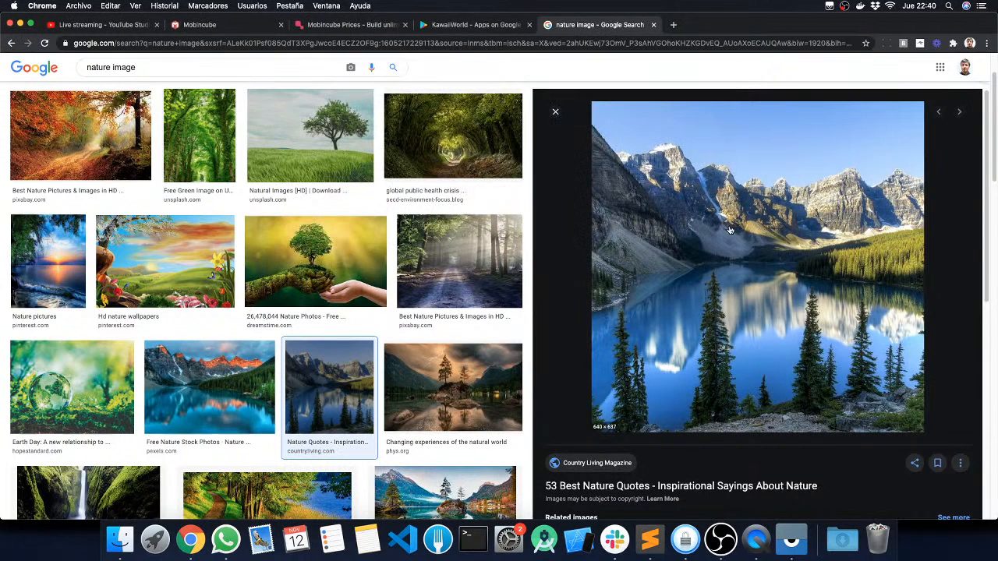
Step: Copy the mountain lake photo's link address and try to open it in a new browser tab
right_click(727, 211)
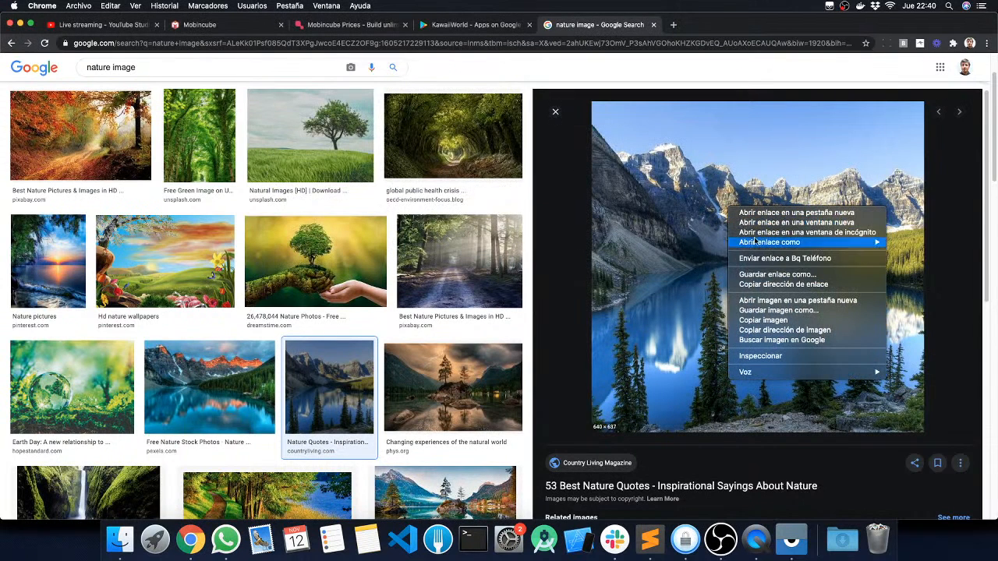
left_click(769, 285)
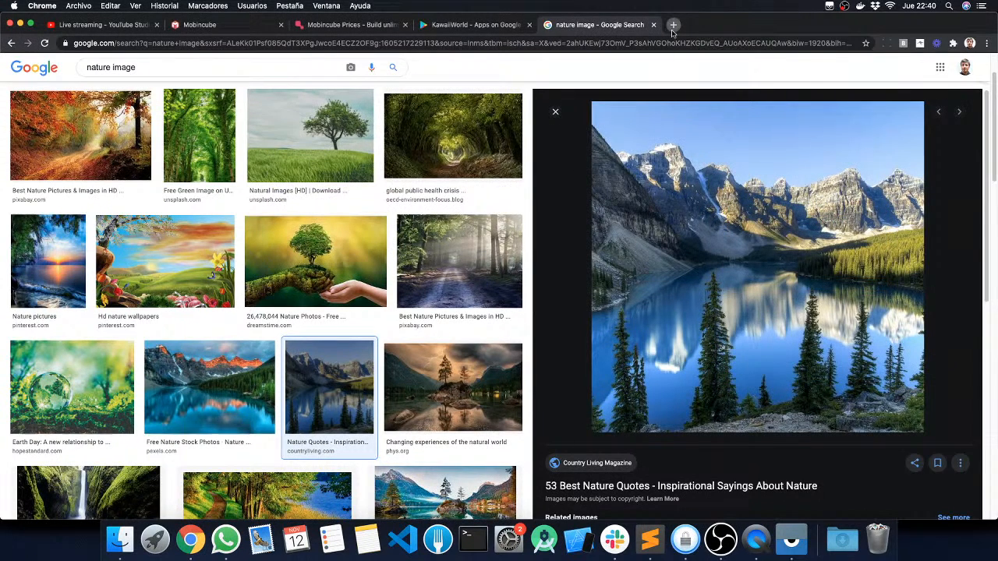
left_click(672, 26)
key("super+v")
key("Return")
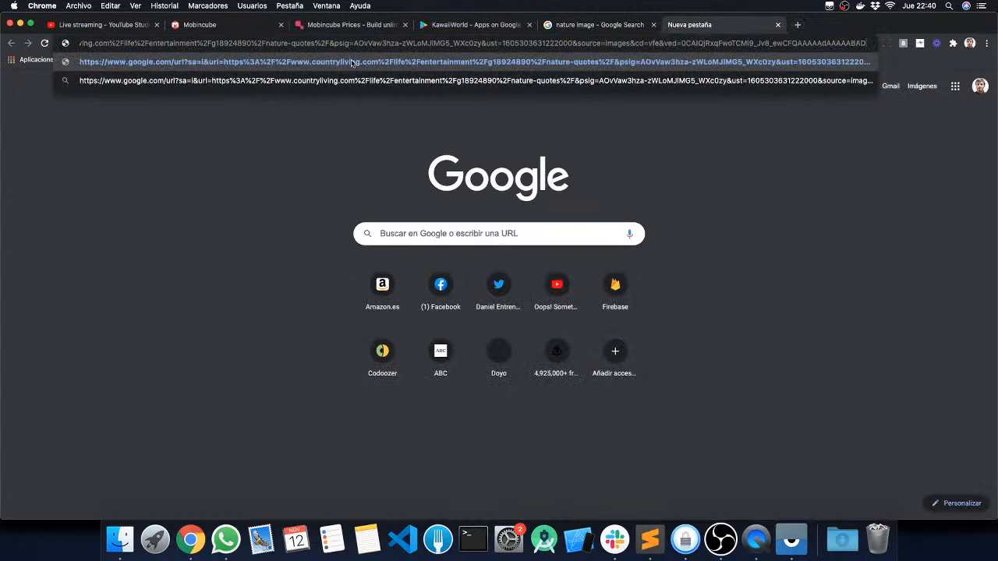
Step: Copy the link address of The Nature Conservancy's Photo Contest forest photo and paste it as the blank tab's address
left_click(573, 25)
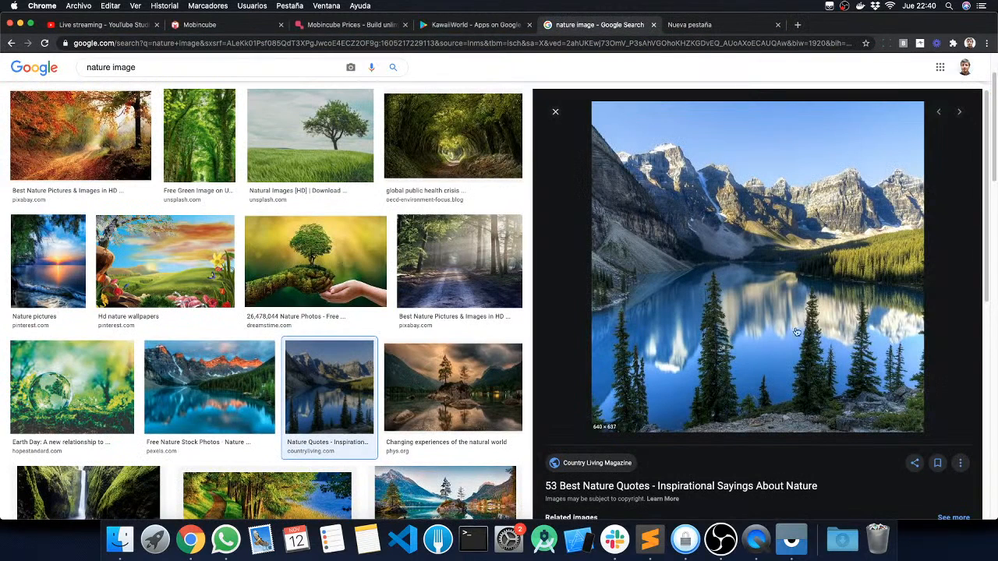
left_click(555, 111)
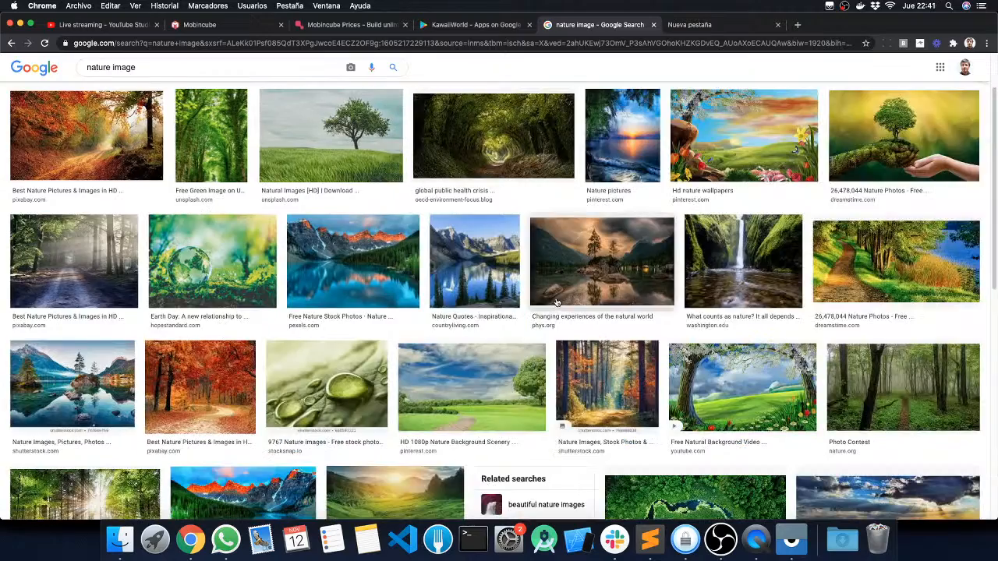
scroll(590, 333, "down", 1)
scroll(709, 343, "down", 1)
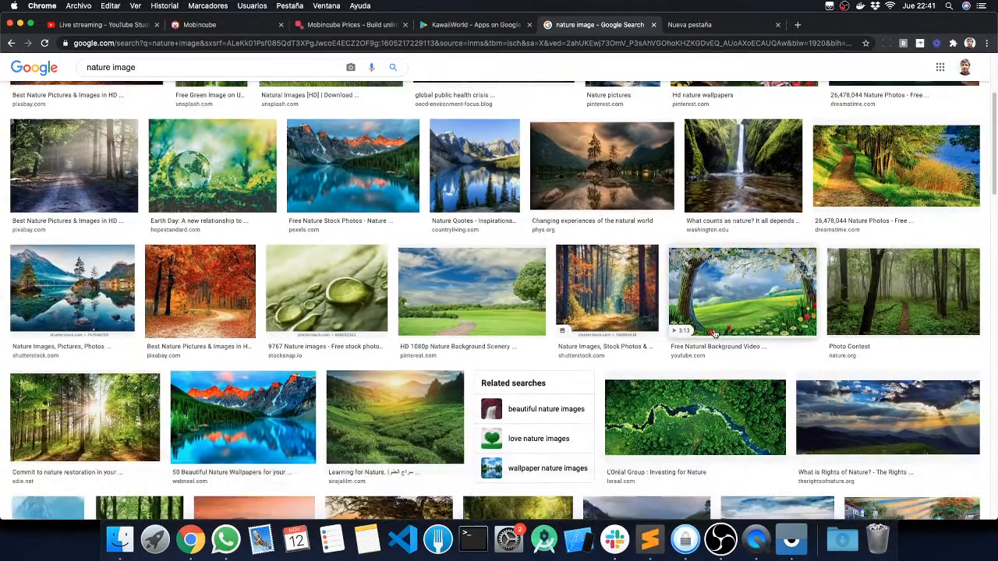
left_click(887, 291)
right_click(678, 201)
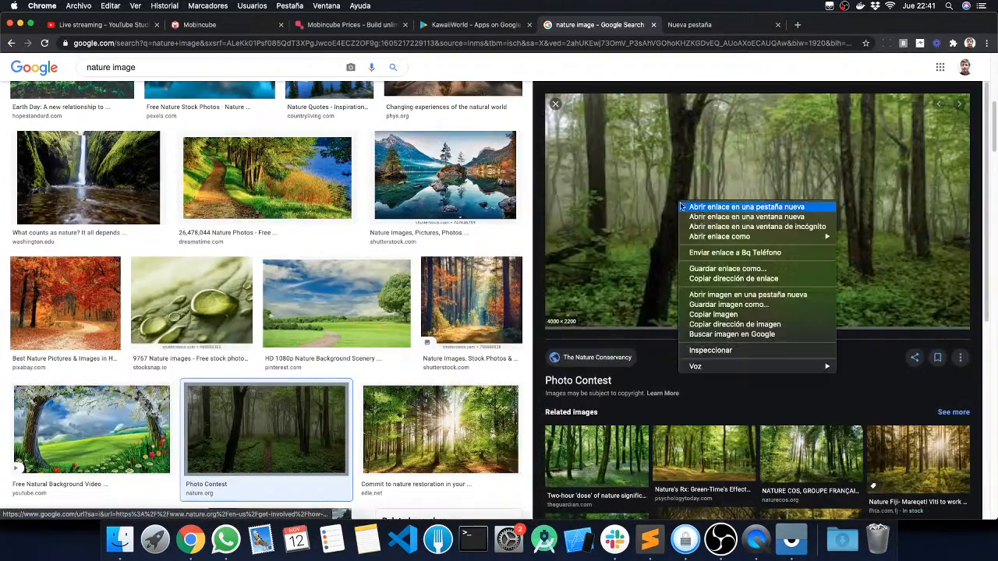
left_click(712, 279)
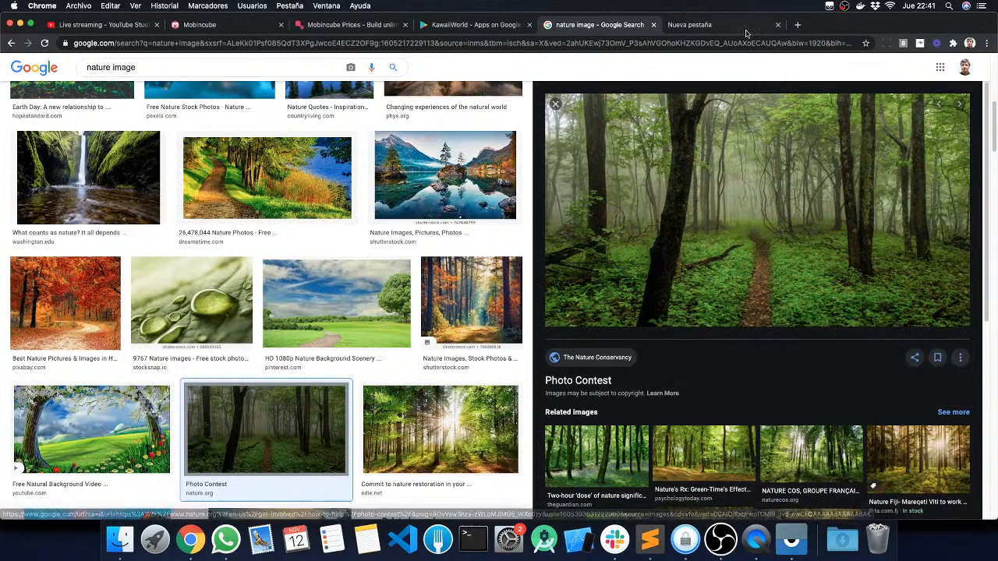
left_click(688, 25)
key("super+v")
triple_click(687, 43)
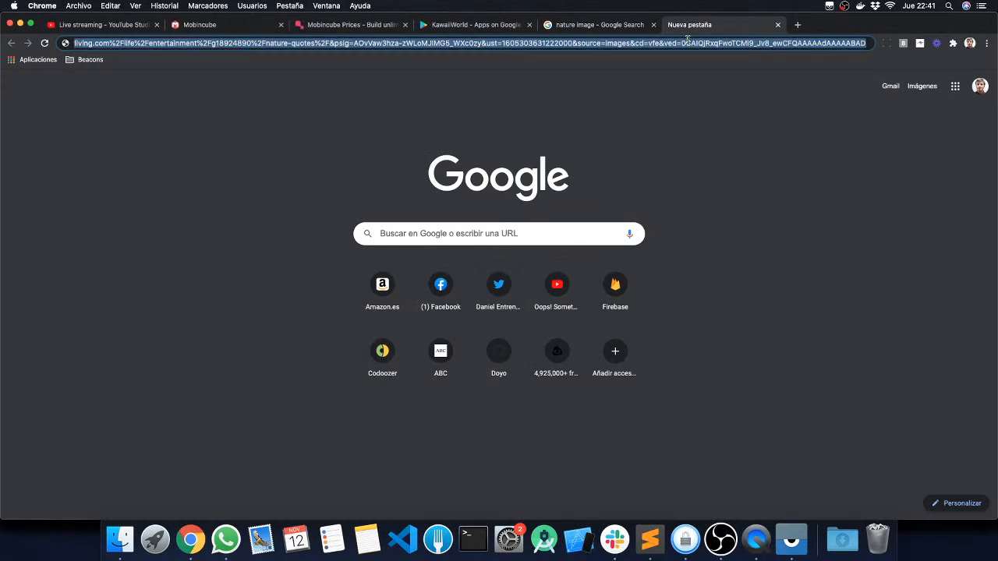
key("super+v")
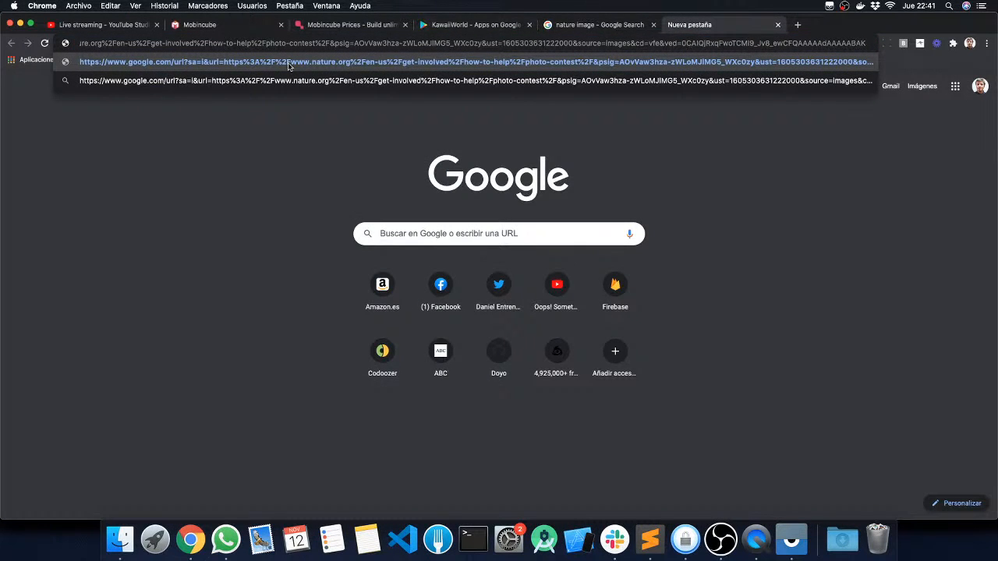
Step: Preview the related GOV.UK forest photo, copy its link address and replace the blank tab's address with it
left_click(579, 28)
scroll(914, 382, "down", 3)
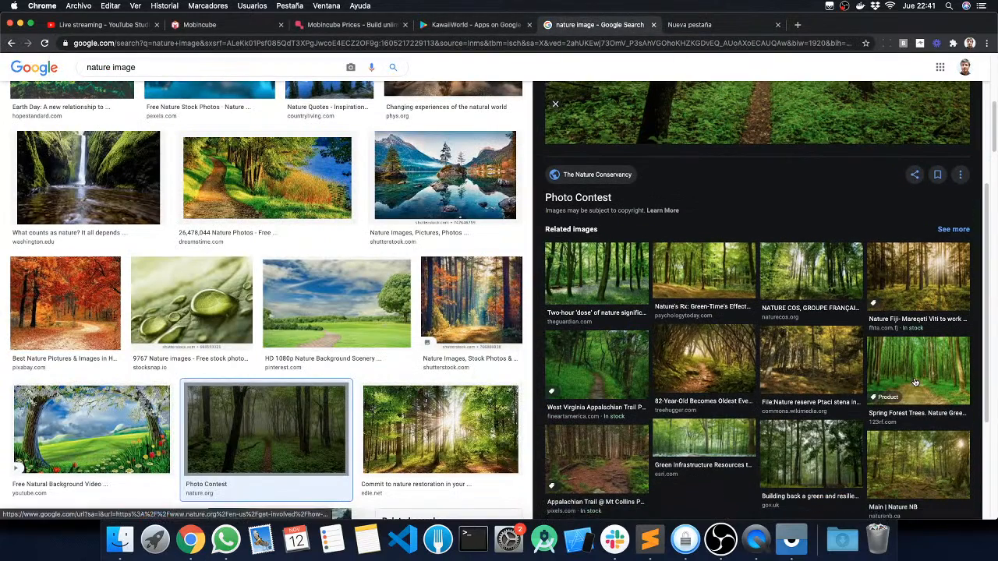
scroll(812, 354, "down", 2)
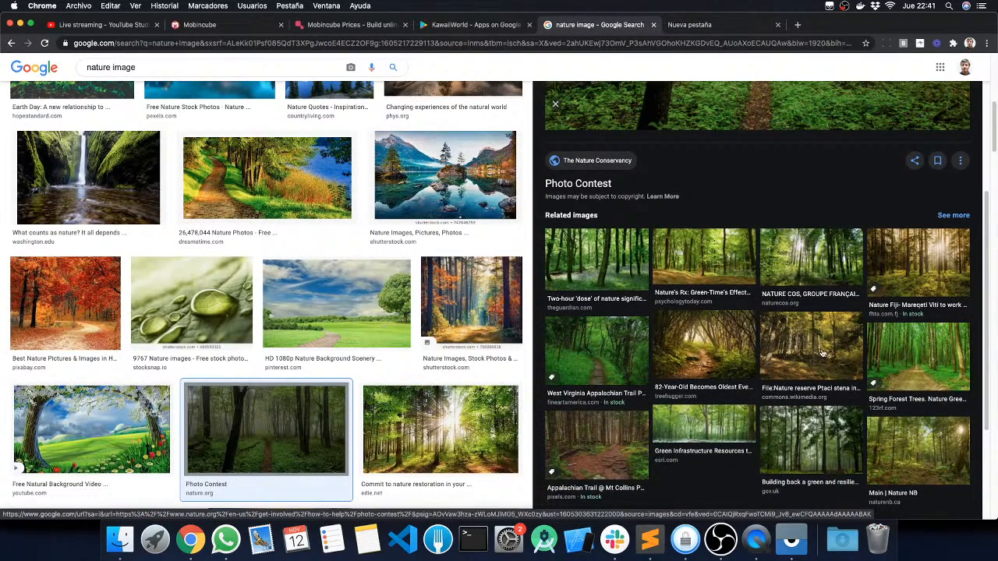
left_click(793, 413)
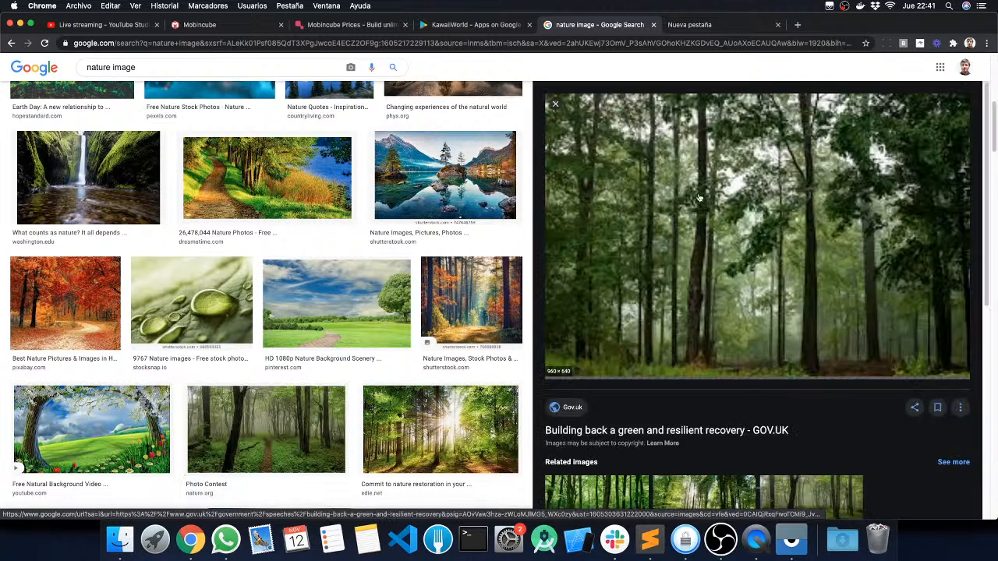
right_click(704, 195)
left_click(741, 270)
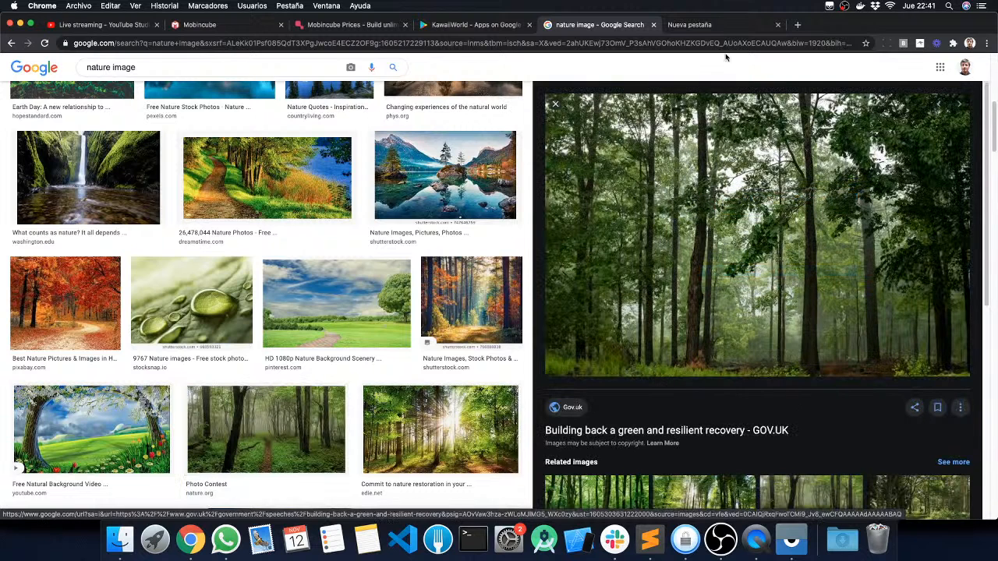
left_click(707, 29)
key("super+a")
key("super+v")
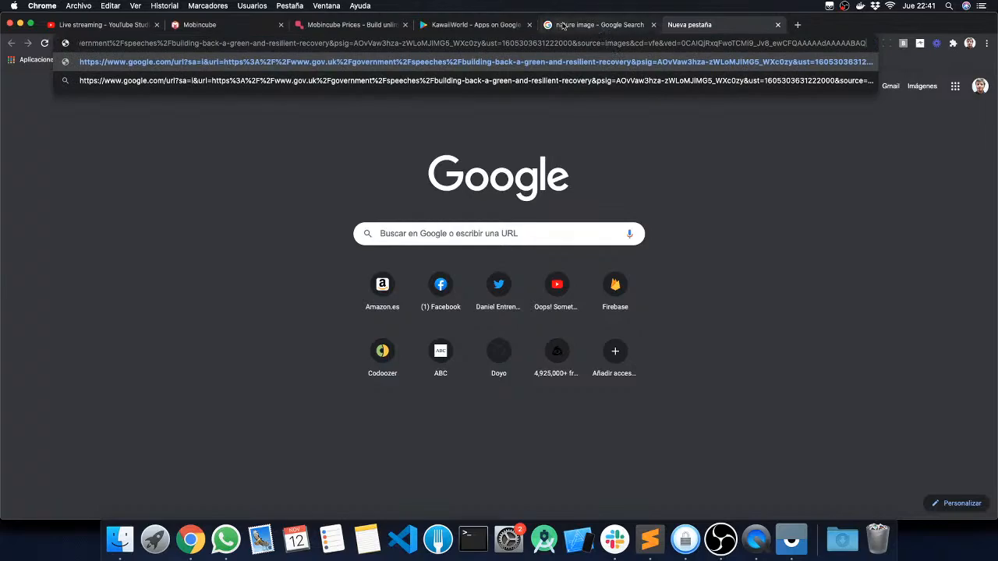
Step: Return to the Google image results and search for "dog" images instead
left_click(596, 27)
scroll(467, 394, "down", 5)
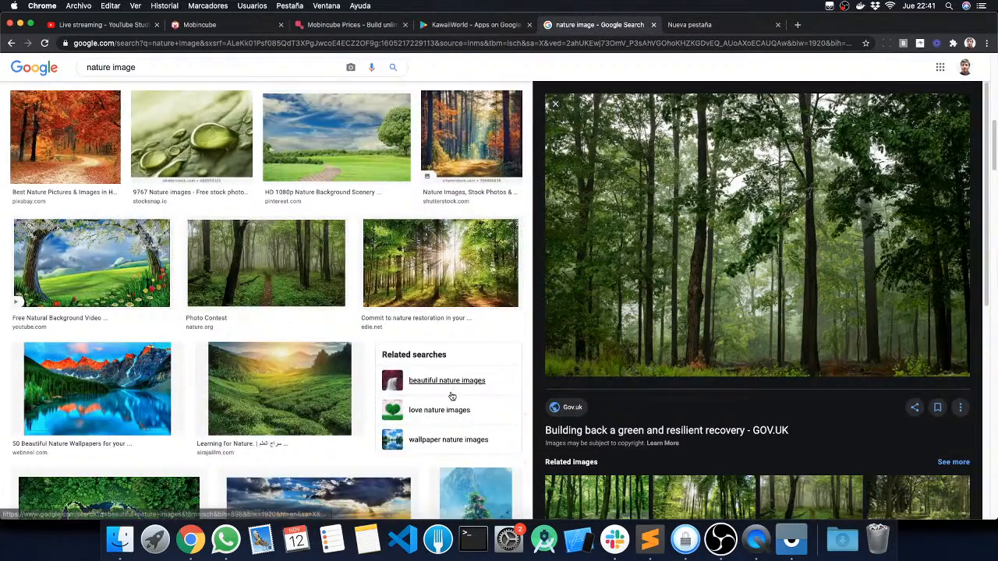
scroll(443, 388, "down", 3)
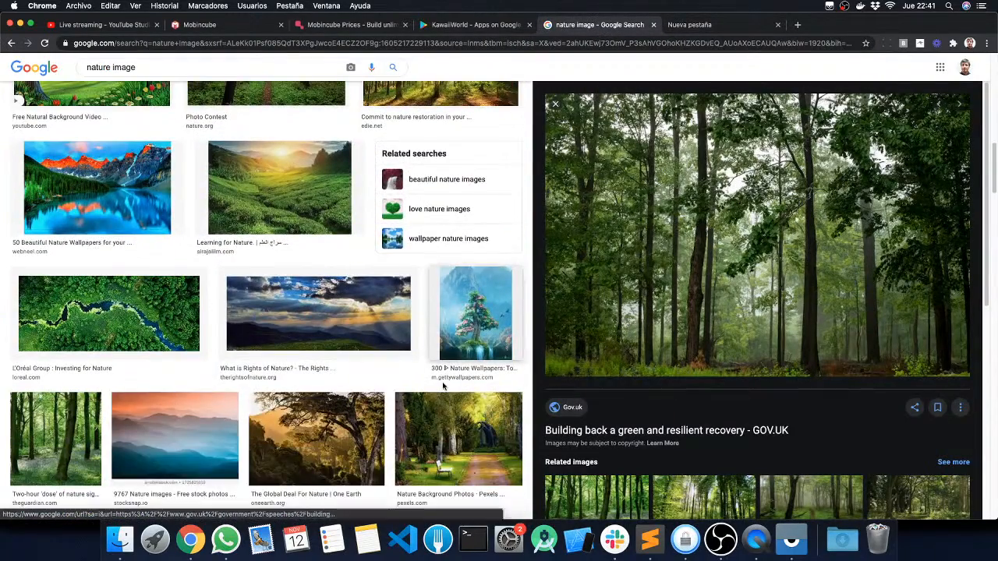
scroll(443, 387, "down", 5)
scroll(437, 379, "up", 15)
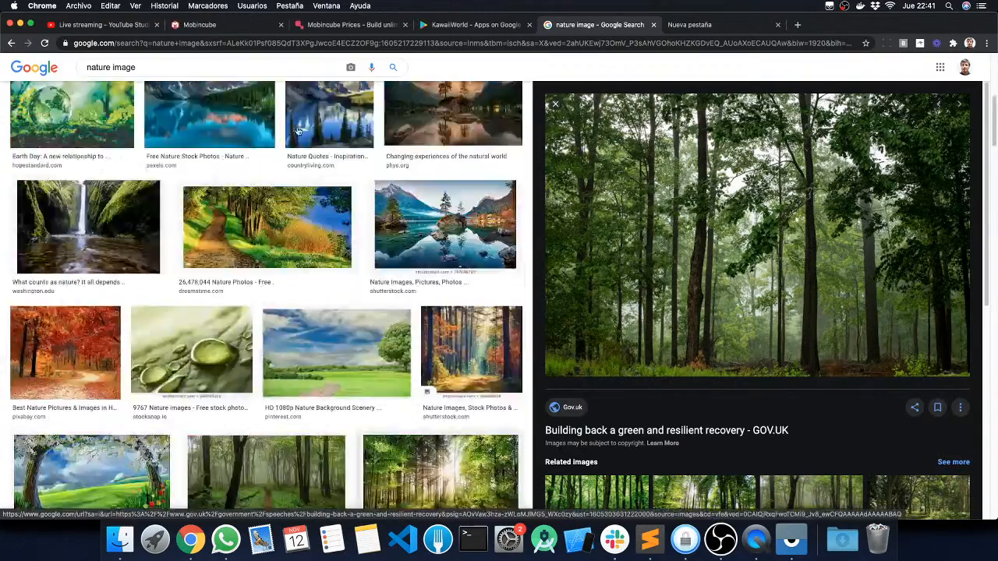
left_click_drag(157, 69, 2, 49)
type("dog")
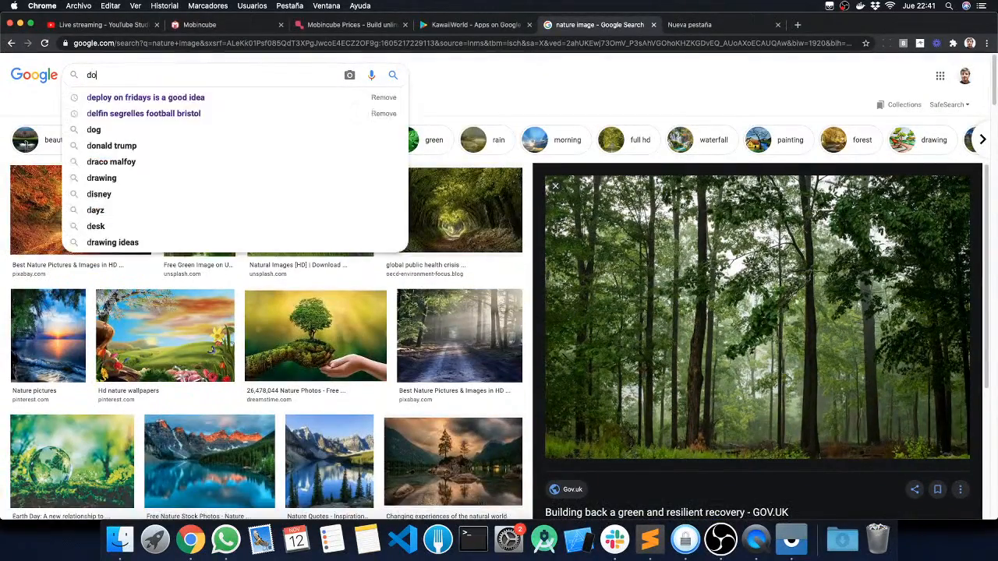
key("Return")
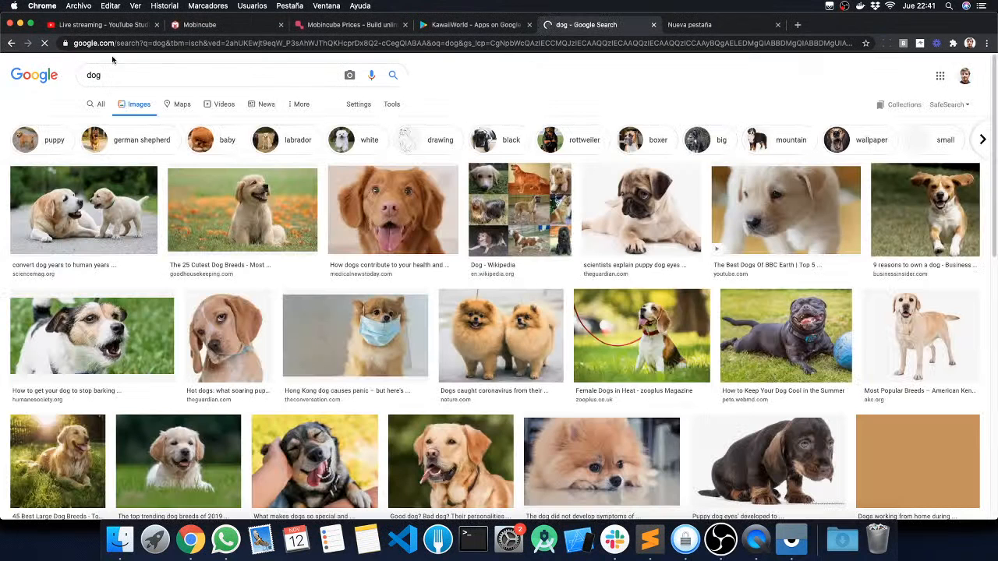
Step: Copy The Guardian pug photo's link address, paste it over the blank tab's address and inspect the start of the link
left_click(768, 198)
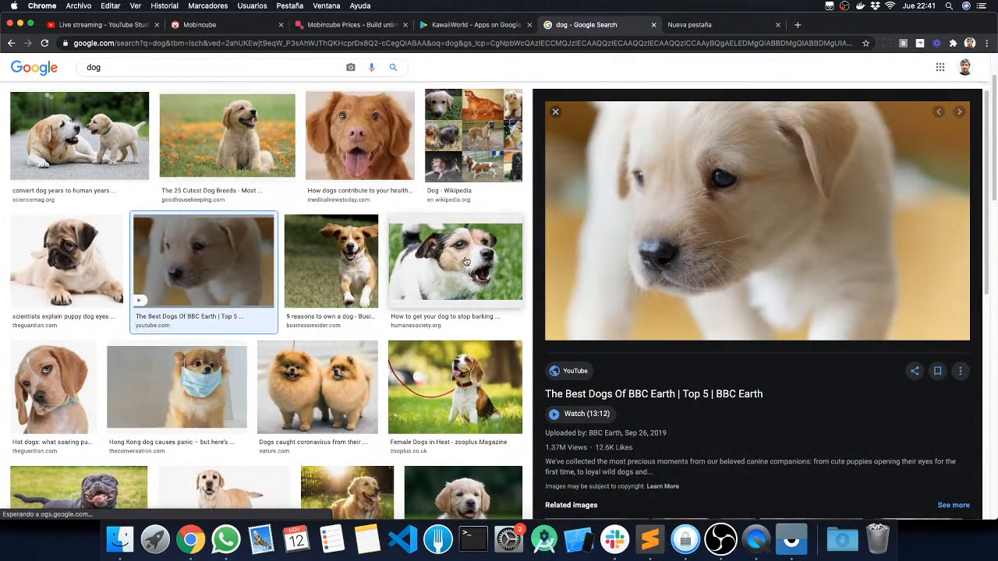
left_click(66, 261)
right_click(776, 208)
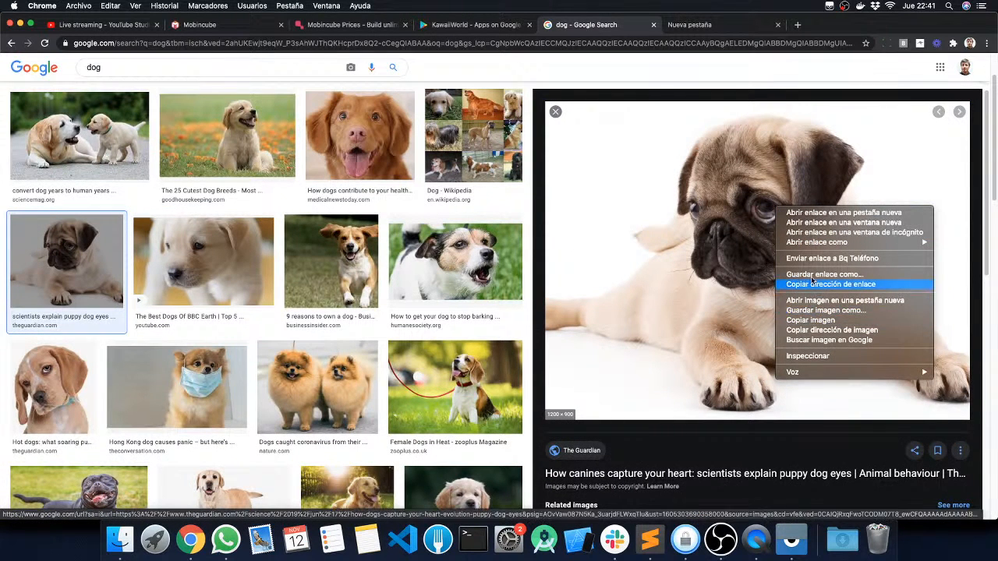
left_click(830, 284)
left_click(689, 25)
key("super+v")
double_click(683, 44)
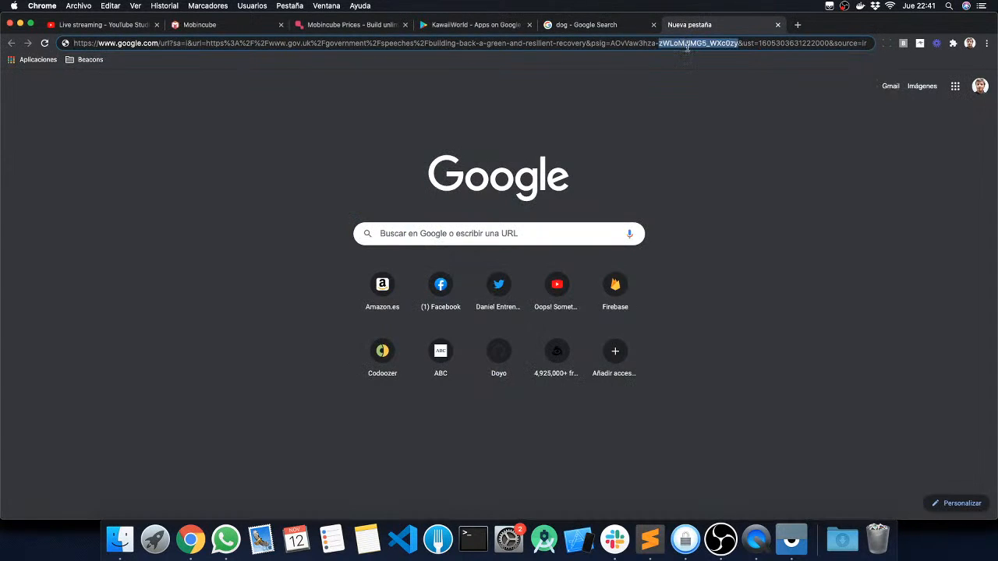
key("super+a")
key("super+v")
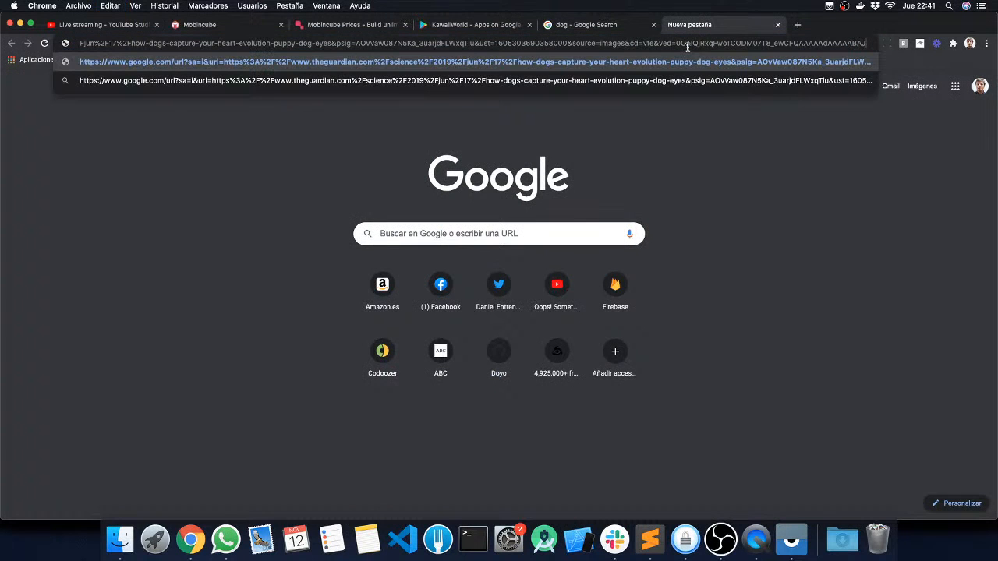
key("super+Left")
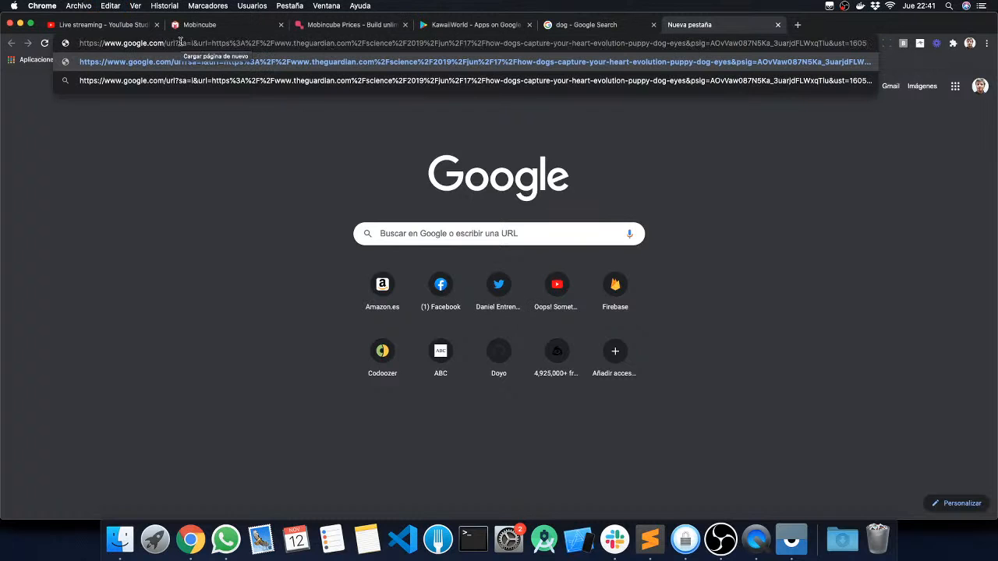
left_click_drag(173, 43, 290, 43)
Step: Open The Guardian's puppy dog eyes article, copy the pug picture's image address and paste it as the blank tab's address
left_click(616, 24)
left_click(871, 257)
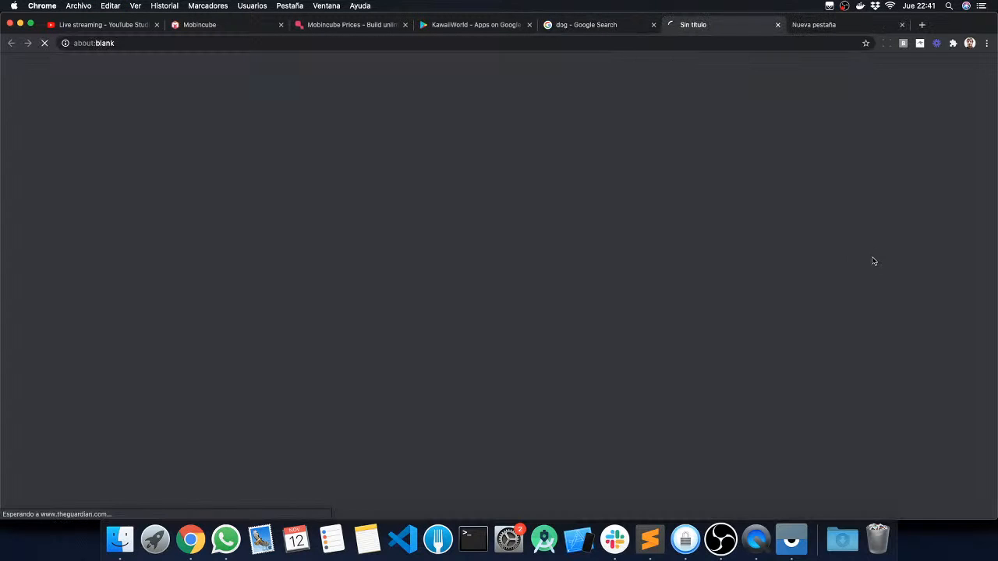
scroll(489, 259, "down", 2)
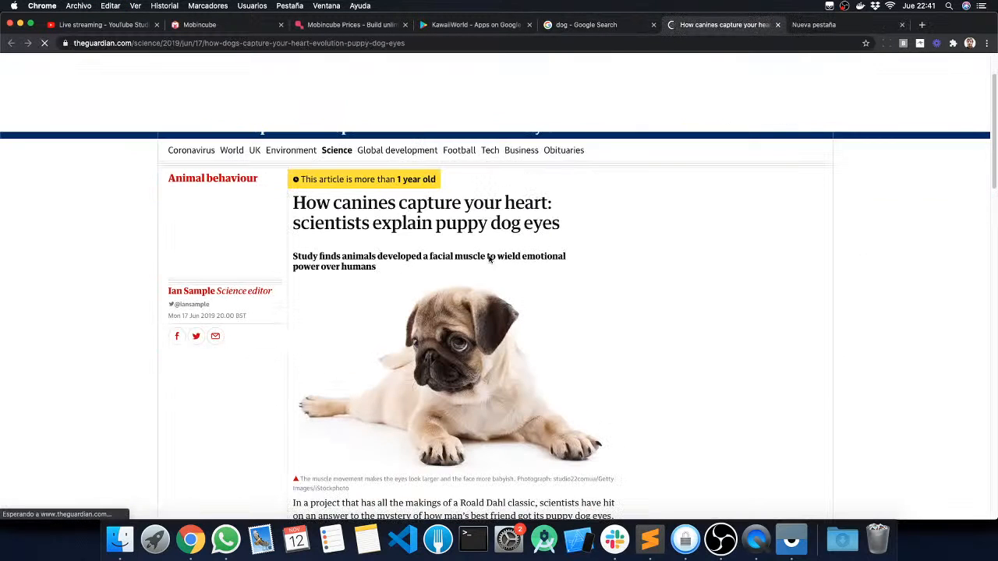
right_click(463, 341)
left_click(506, 373)
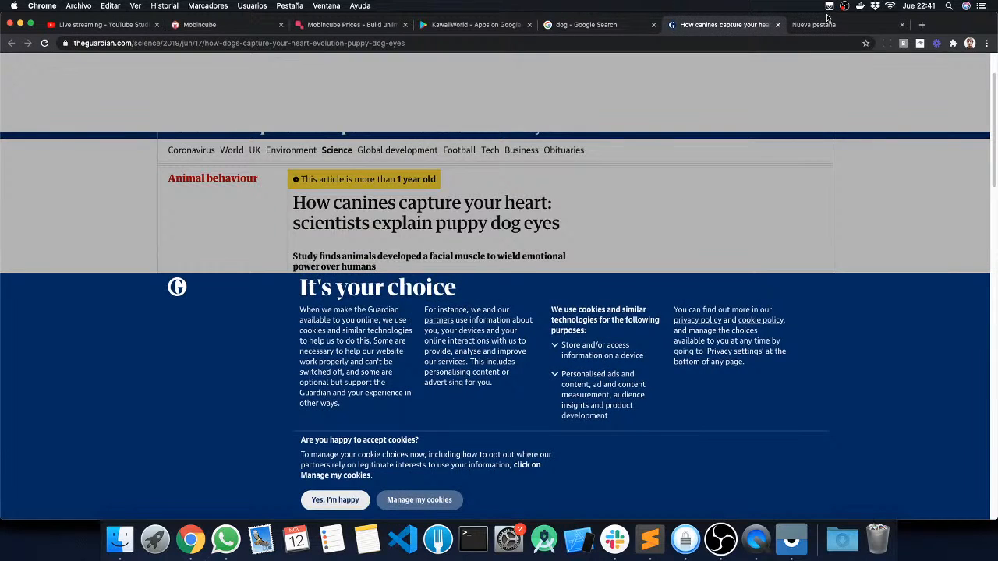
left_click(817, 28)
triple_click(811, 38)
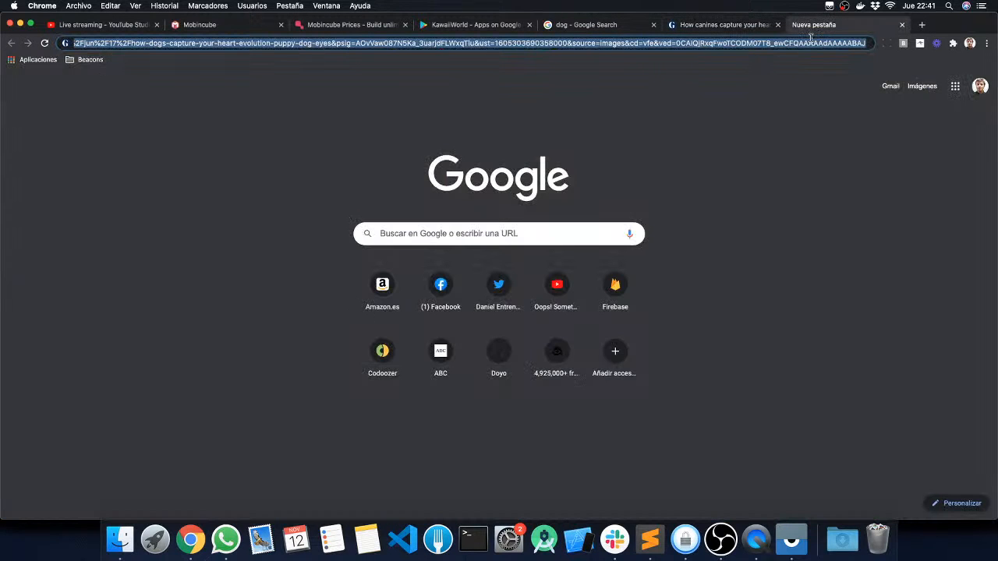
key("super+v")
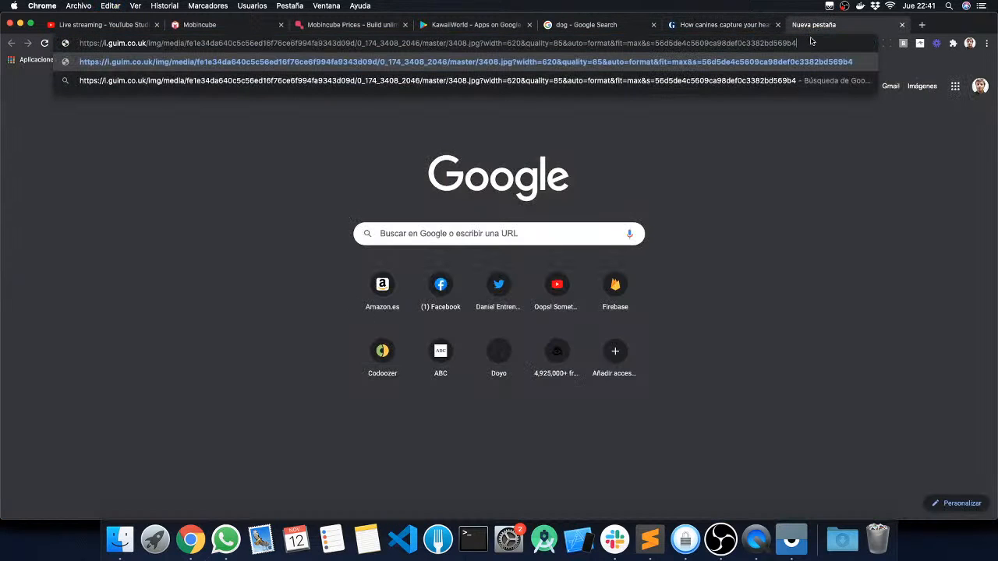
Step: Copy the link address of the Good Housekeeping golden puppy photo and paste it over the Guardian article tab's address
left_click(593, 29)
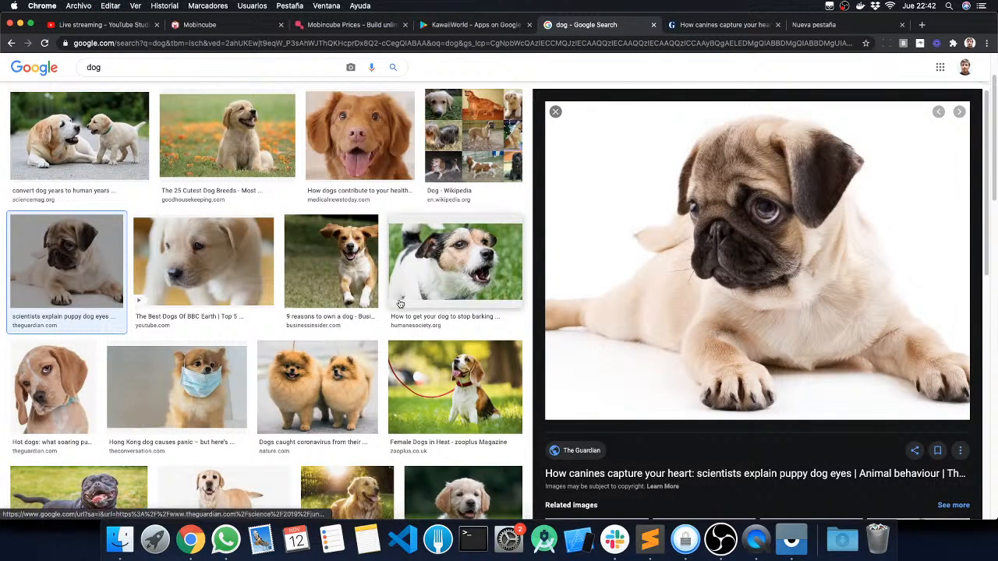
left_click(239, 273)
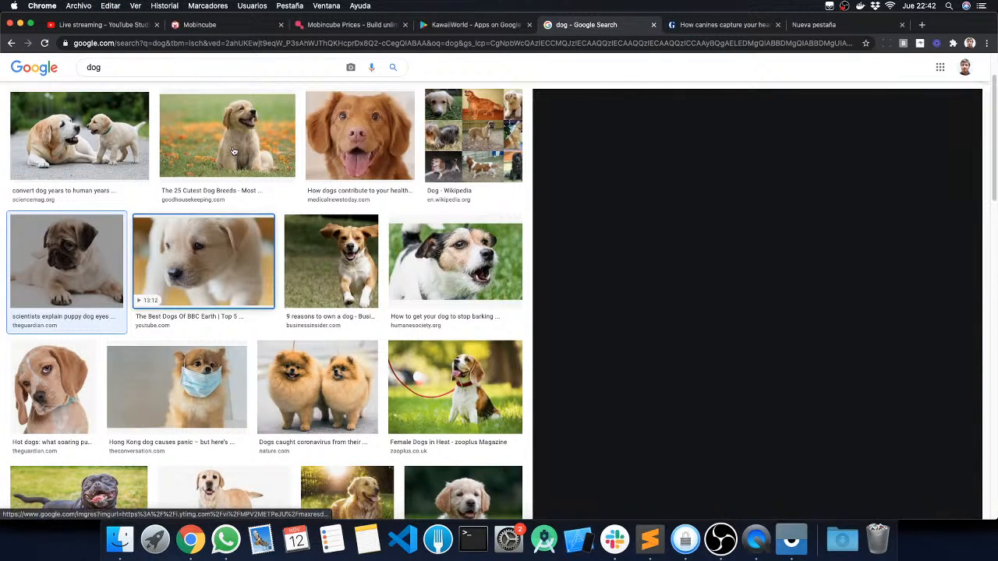
left_click(233, 151)
right_click(632, 218)
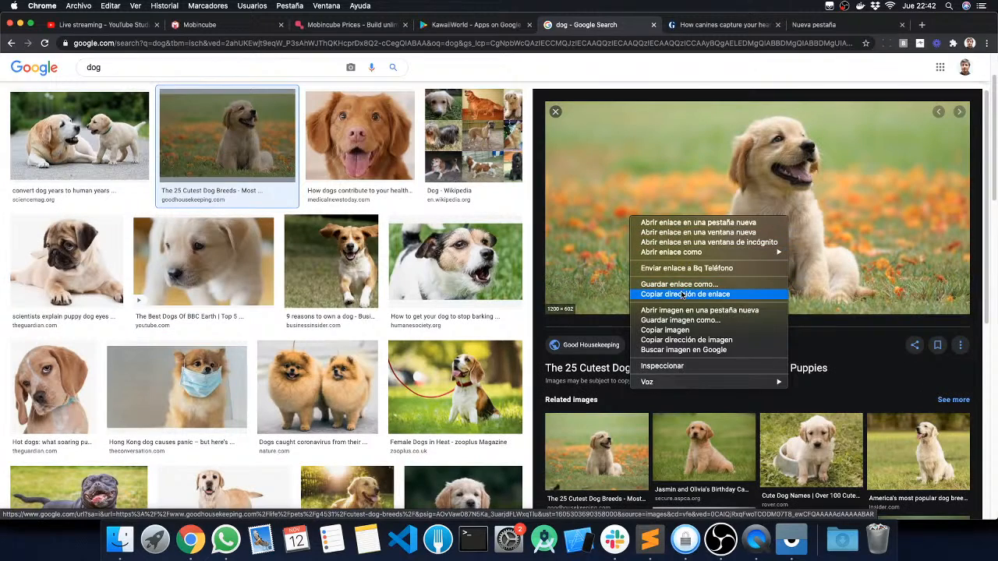
key("Return")
left_click(724, 24)
left_click(711, 43)
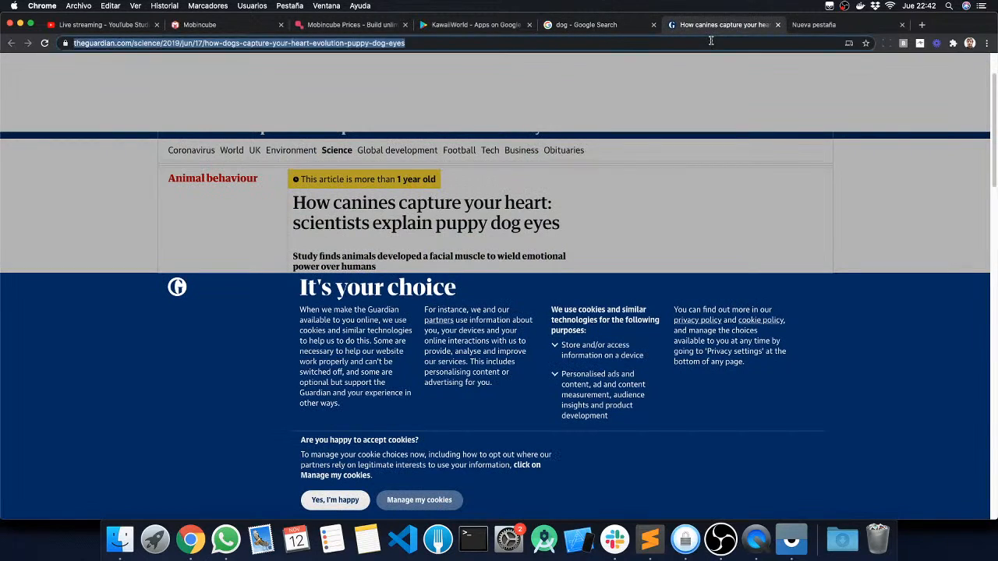
key("super+v")
left_click(814, 24)
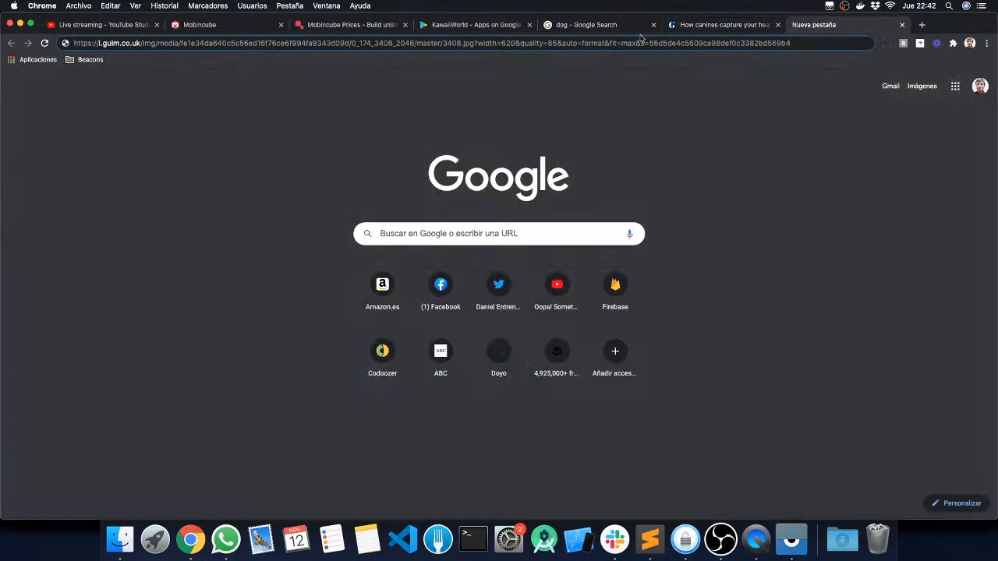
Step: Copy the link address of the Rent.com.au puppy photo from the dog image results and paste it over the Guardian article tab's address
left_click(593, 24)
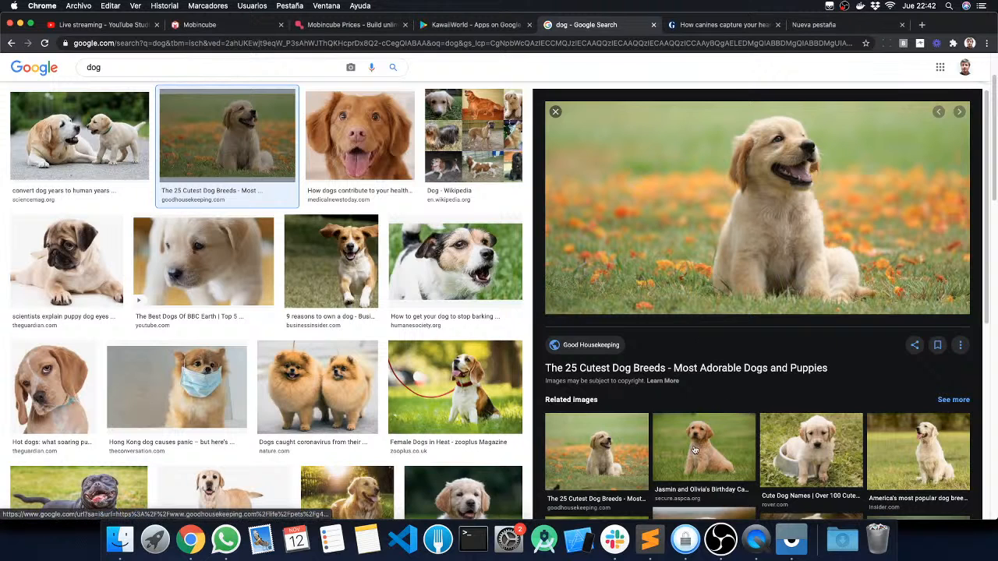
scroll(834, 445, "down", 4)
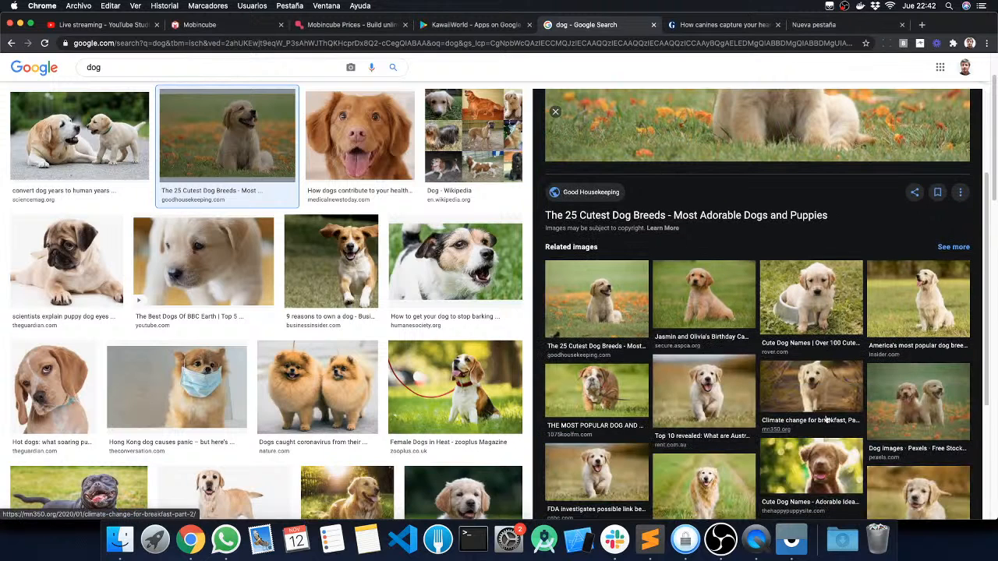
left_click(712, 393)
right_click(701, 181)
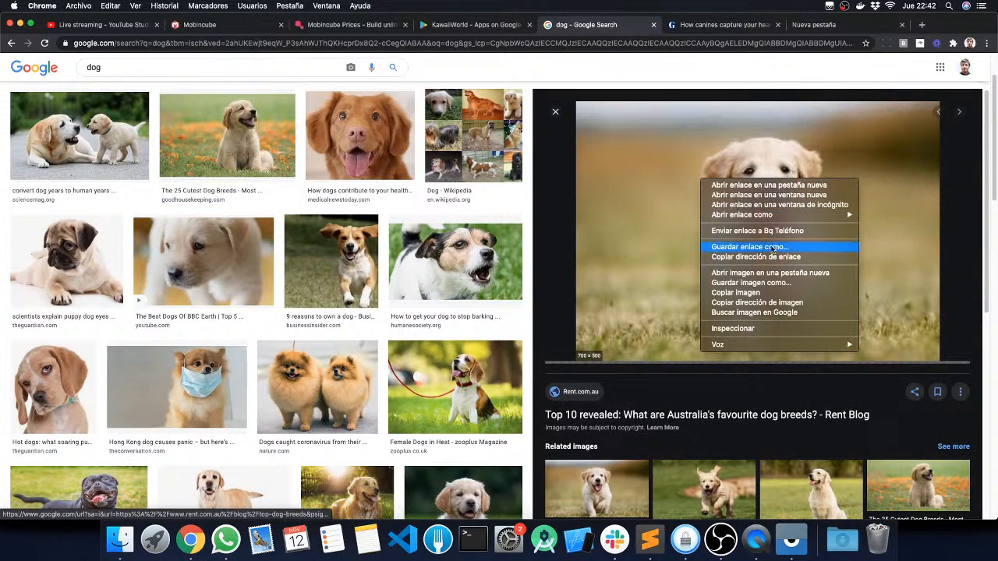
left_click(754, 257)
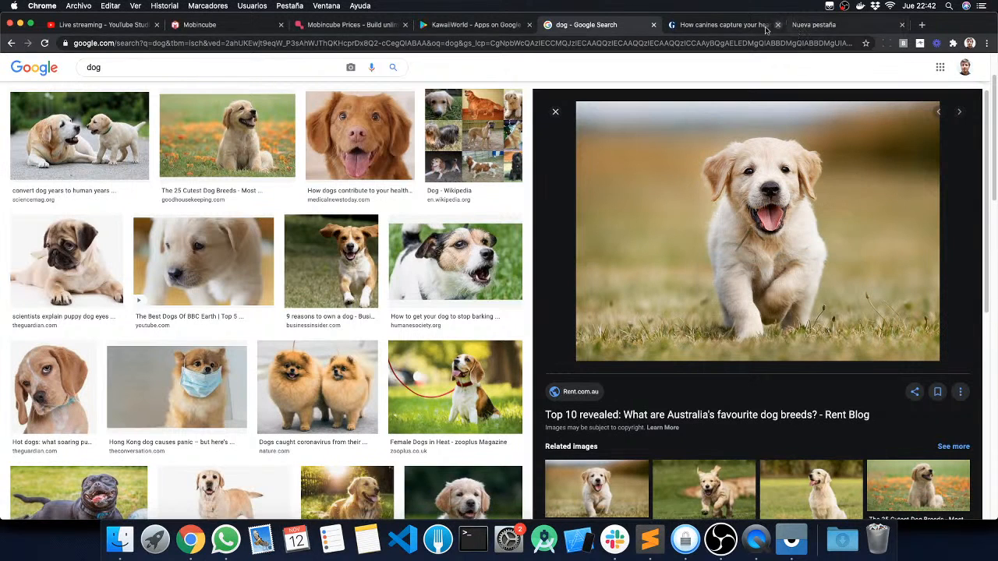
left_click(725, 27)
left_click(727, 40)
key("super+v")
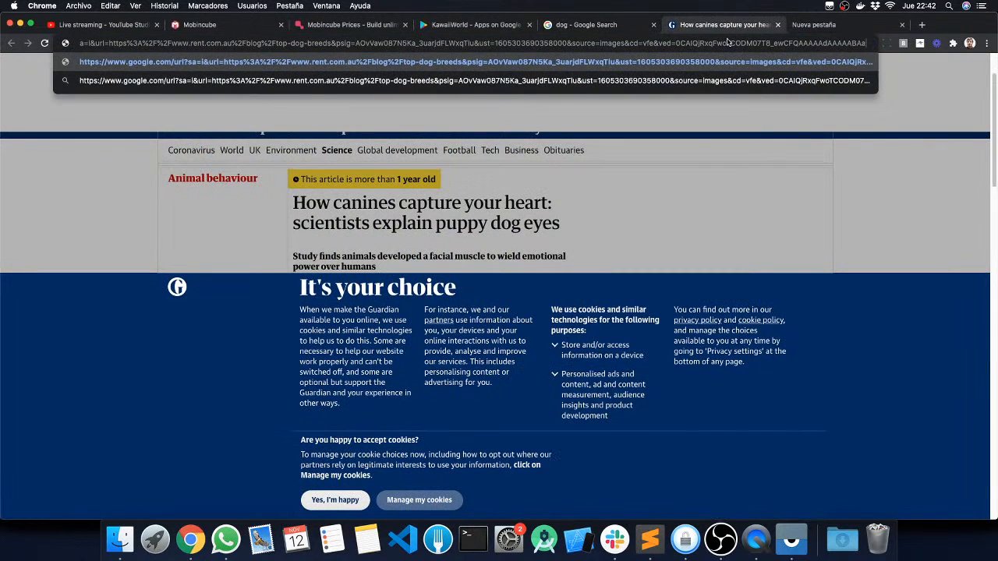
Step: Open Rent.com.au's favourite dog breeds article, copy its lead puppy picture's link address and paste it over the Guardian tab's address
left_click(587, 24)
left_click(697, 155)
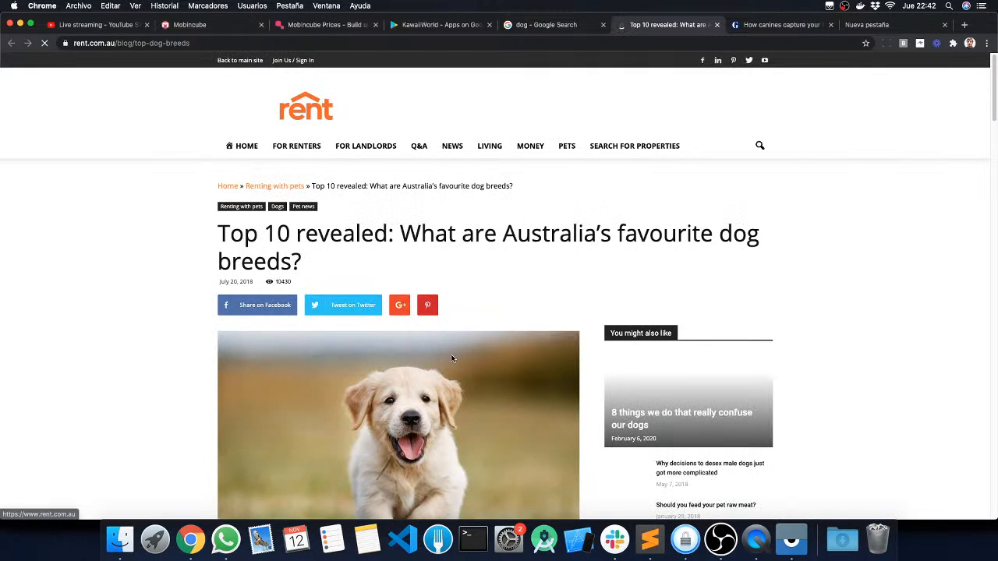
right_click(452, 345)
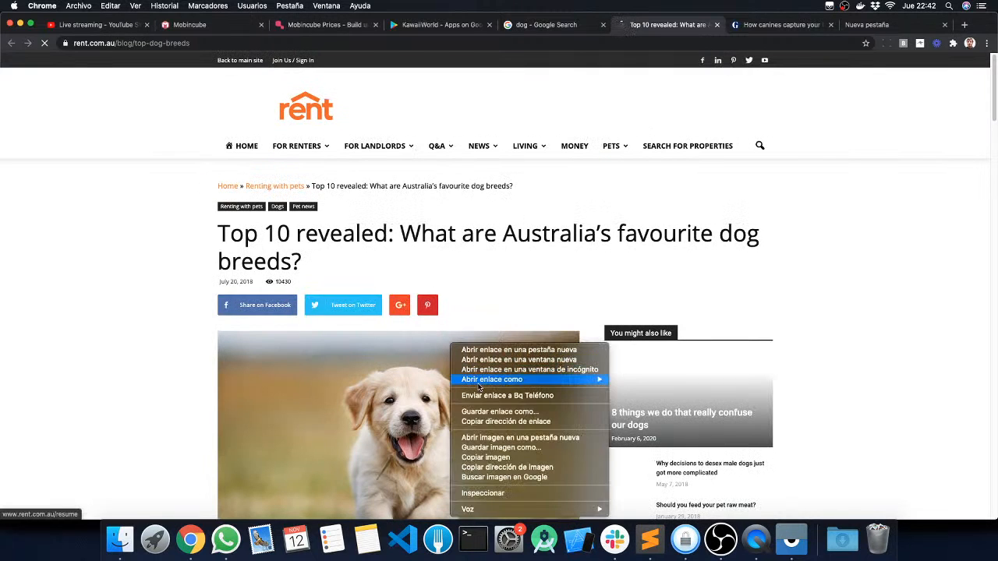
left_click(494, 422)
left_click(786, 27)
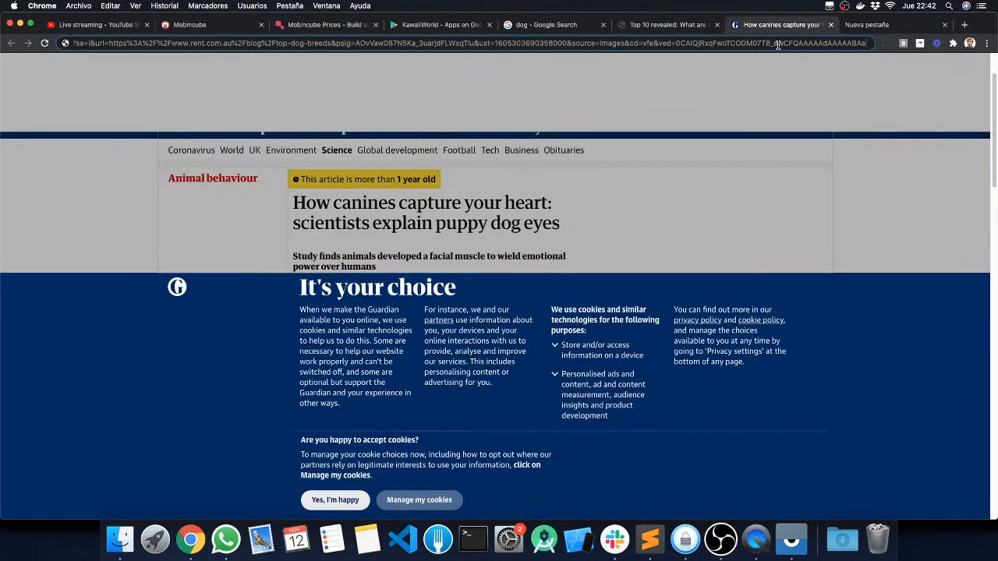
left_click(778, 45)
key("super+v")
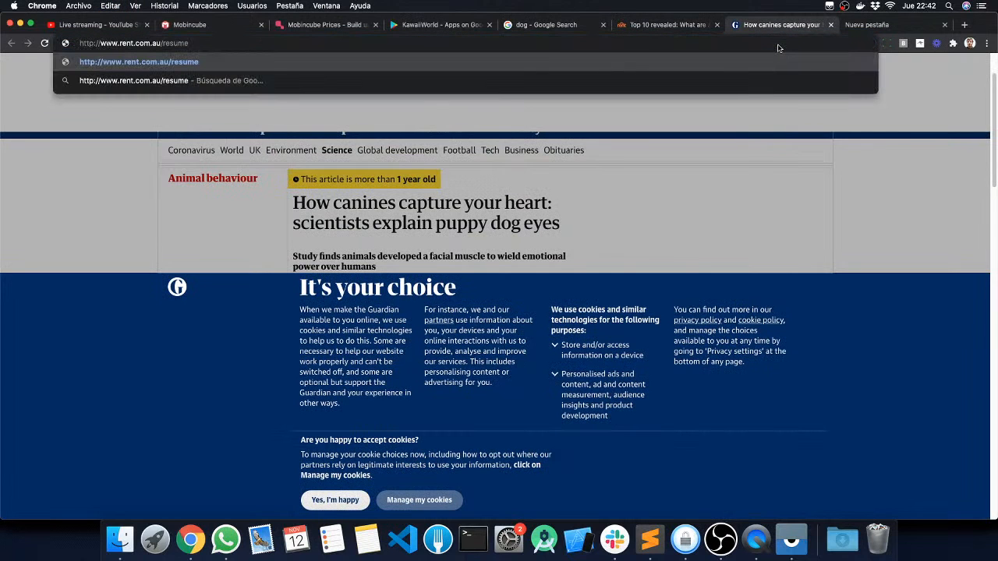
Step: Return to the Rent.com.au article, agree to its privacy notice and copy the puppy picture's link address again
left_click(663, 25)
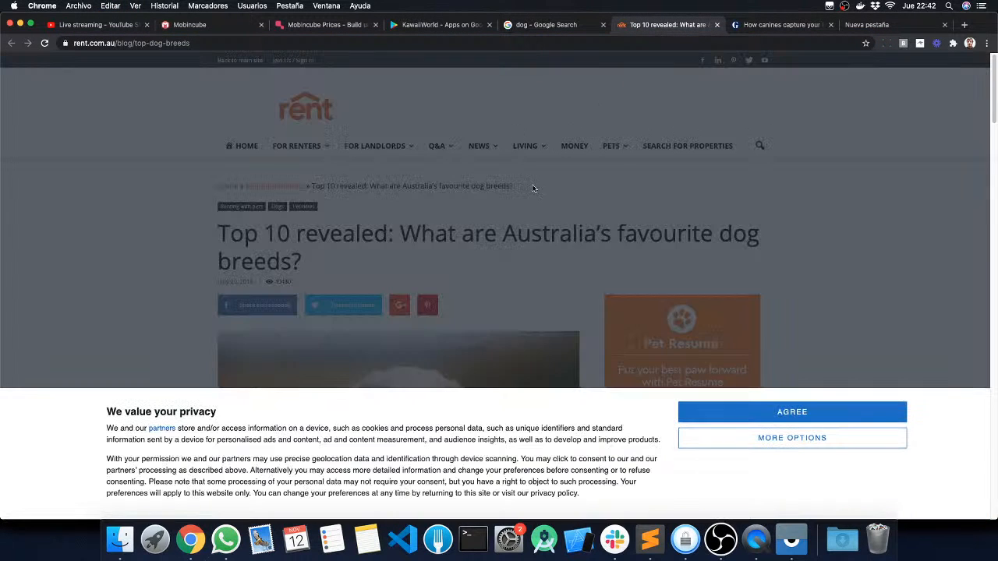
left_click(721, 410)
scroll(593, 323, "down", 5)
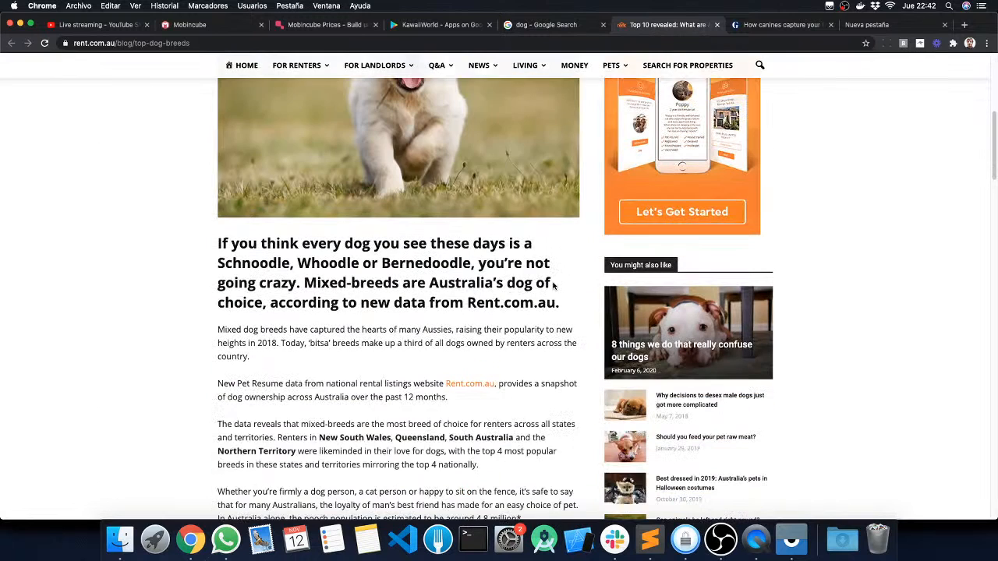
right_click(458, 145)
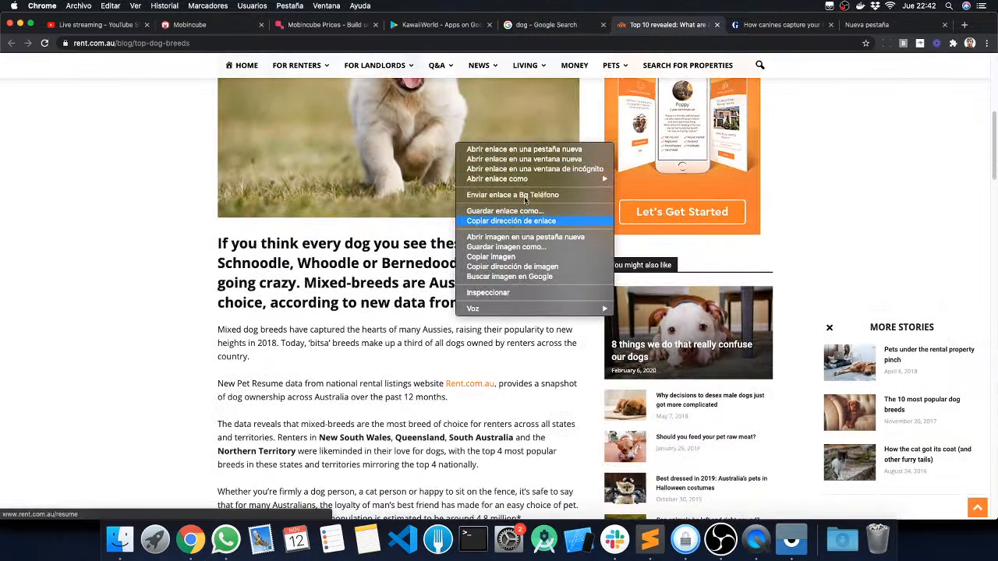
left_click(506, 222)
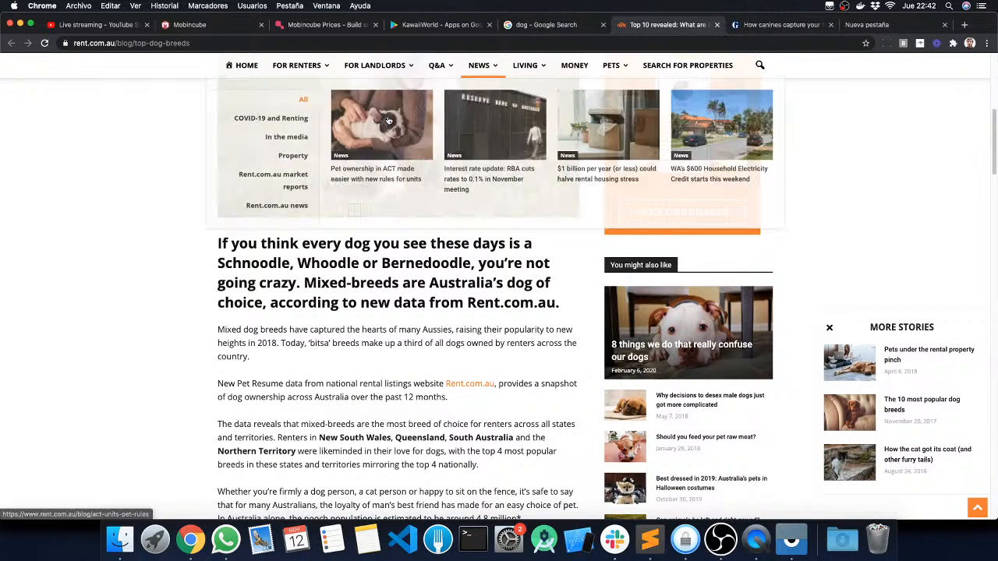
Step: Copy the image address of the "Pet ownership in ACT" news thumbnail, paste it over the Guardian tab's address and select the whole URL
right_click(389, 117)
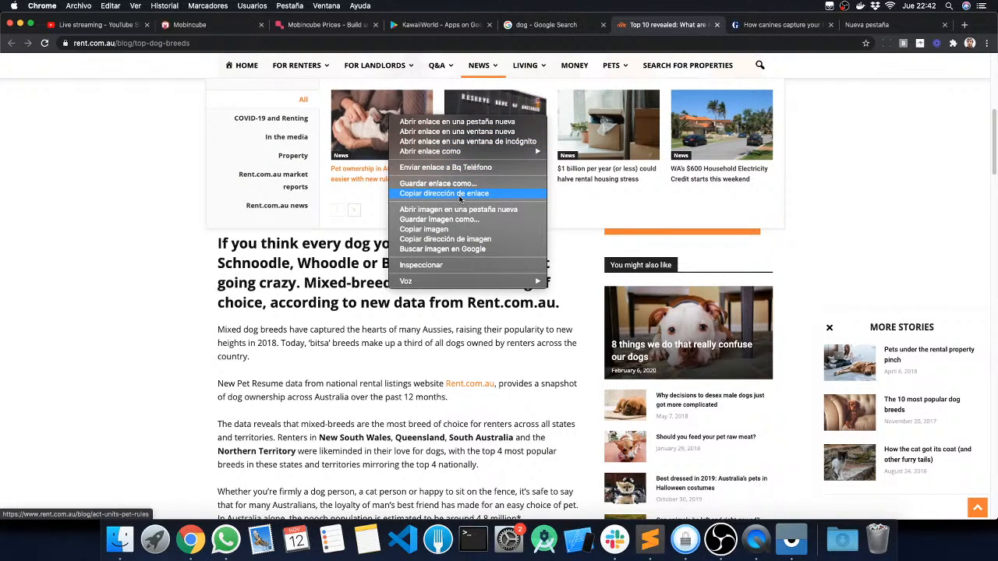
left_click(436, 242)
scroll(460, 221, "up", 5)
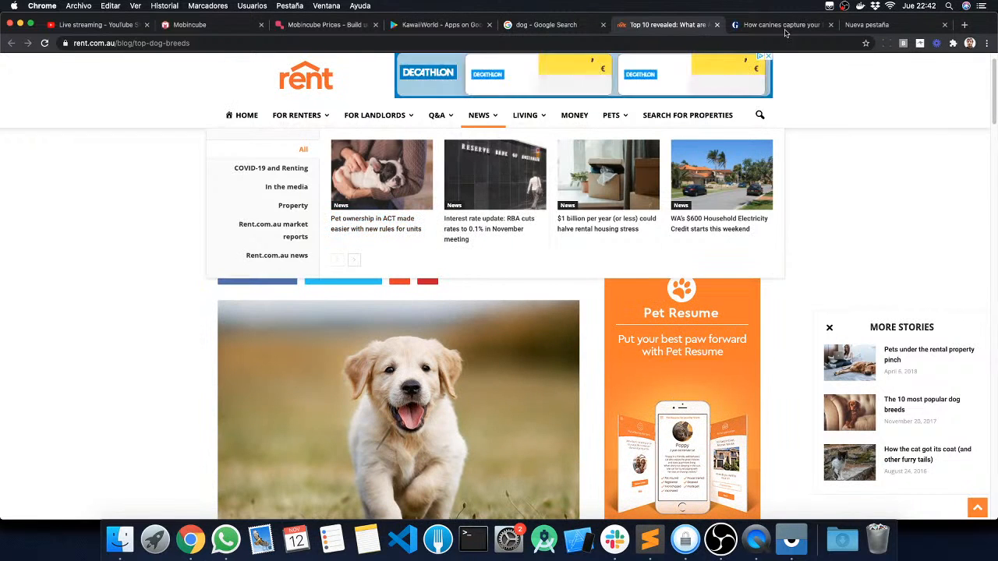
left_click(781, 25)
left_click(356, 43)
type("https://www.rent.com.au/blog/wp-content/uploads/2020/11/pexels-freestocksorg-129634-218x150.jpg")
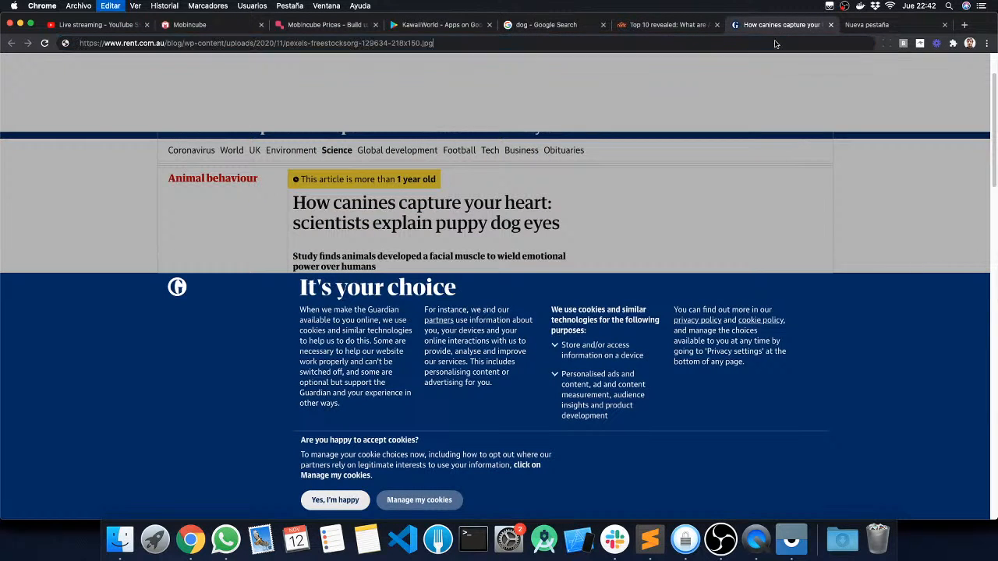
left_click_drag(452, 43, 2, 41)
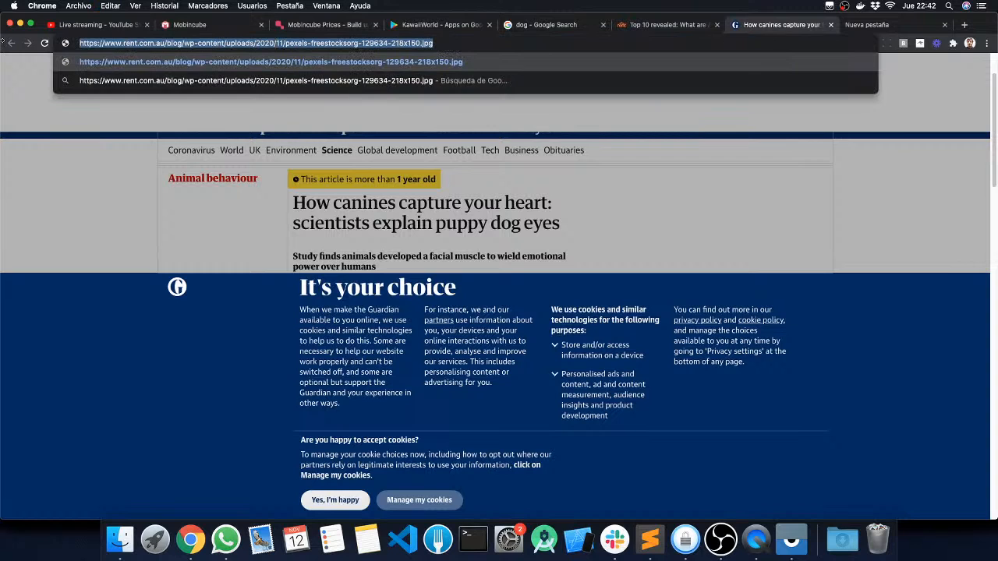
Step: Switch to Mobincube, upload the copied pexels-freestocksorg-129634-218x150.jpg URL as a local resource and close the resources
left_click(221, 30)
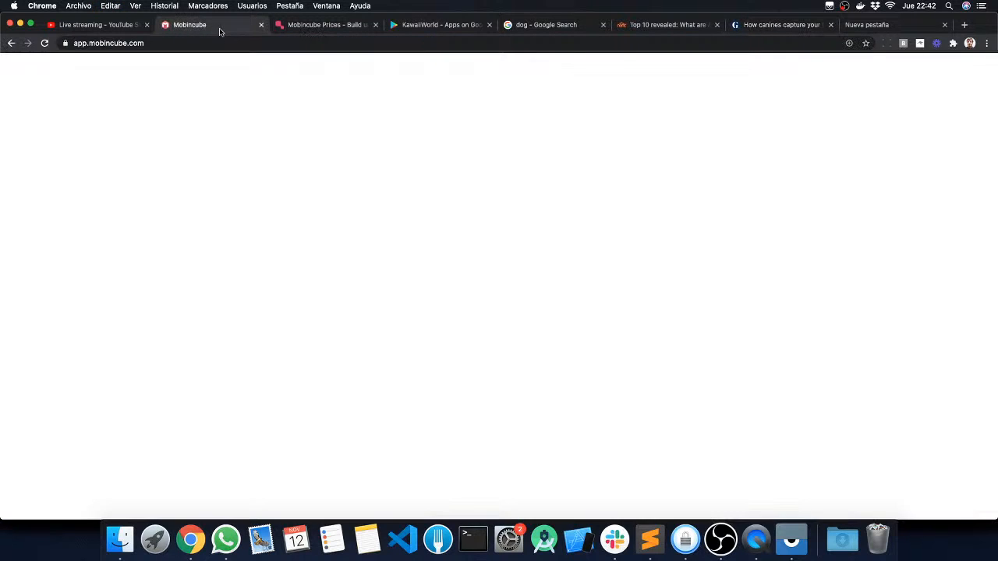
left_click(858, 120)
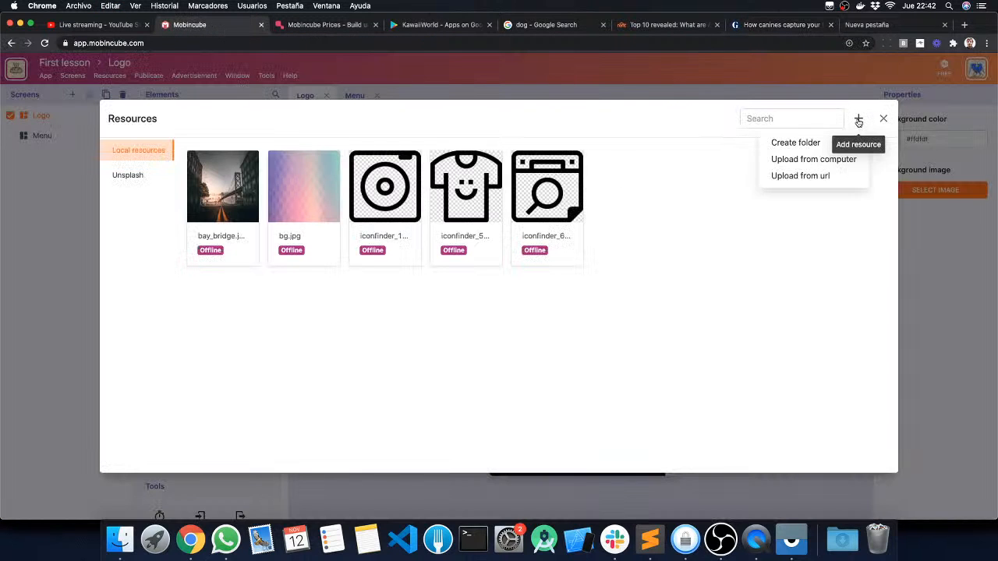
left_click(797, 177)
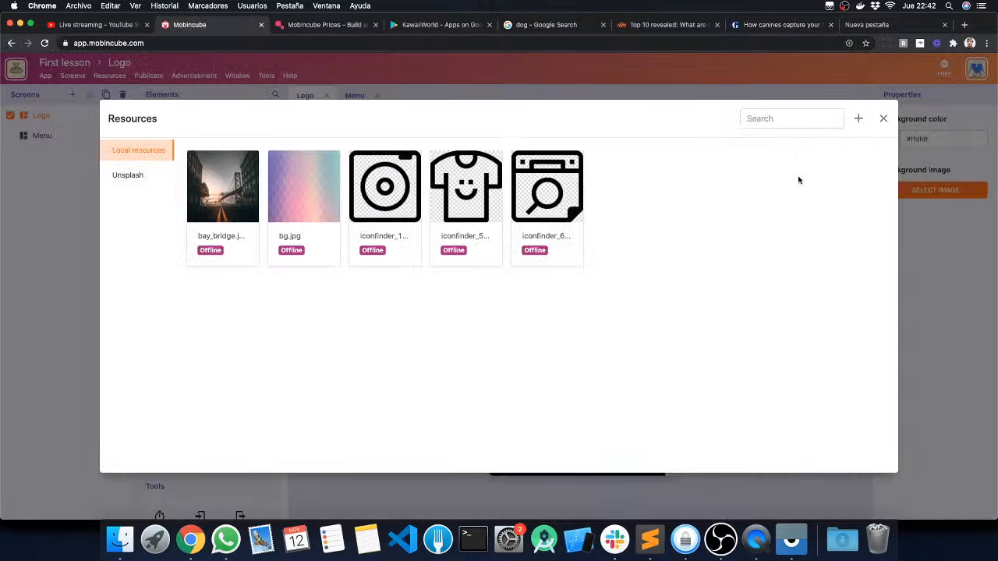
key("super+v")
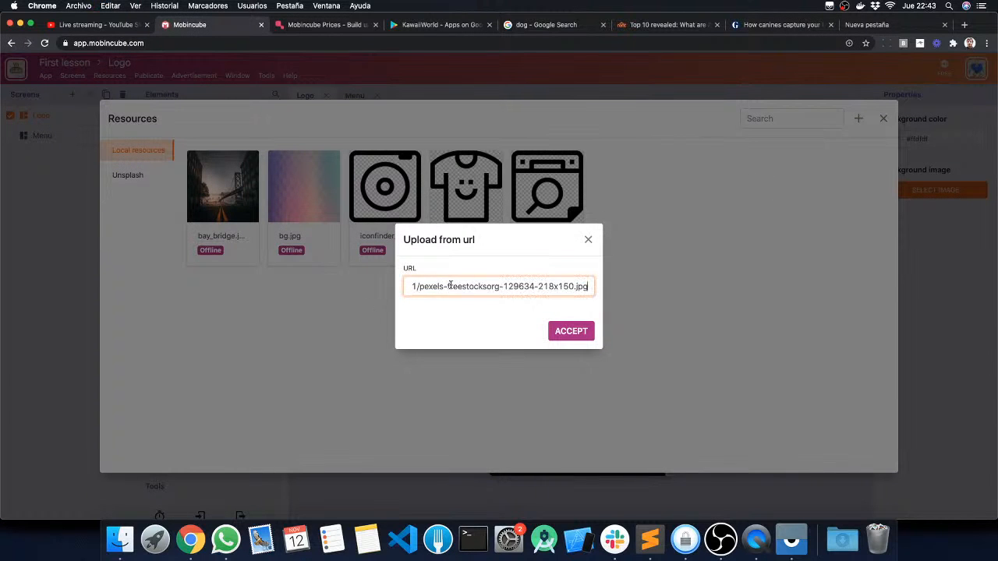
left_click(569, 330)
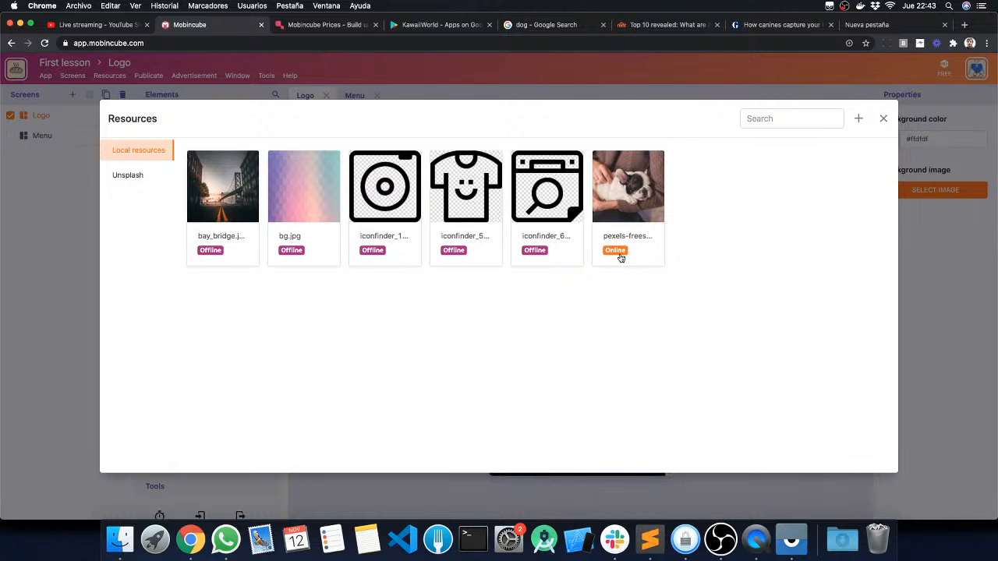
left_click(883, 118)
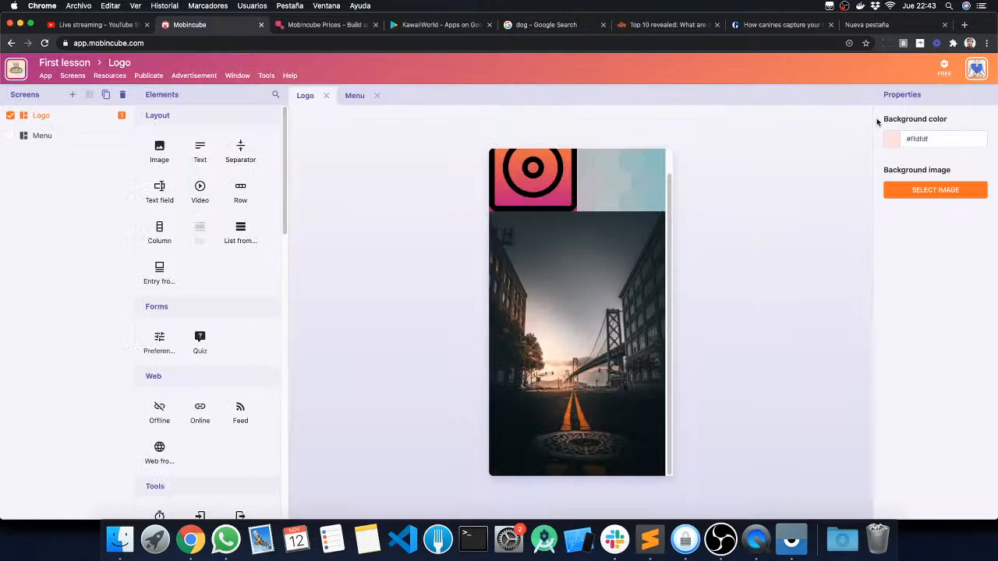
Step: Replace the bay bridge image on the Logo screen with the online pexels puppy resource and deselect it
left_click(577, 298)
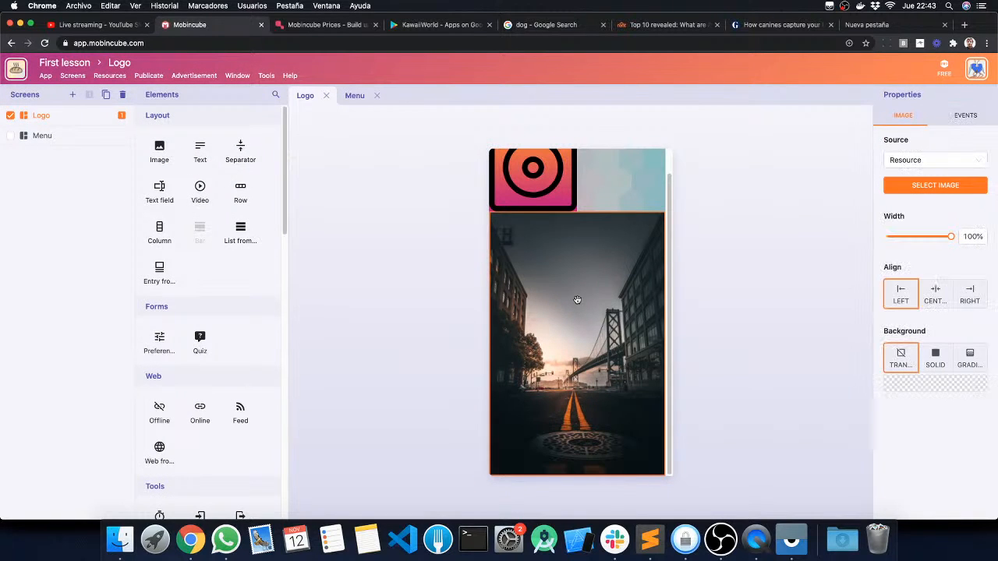
left_click(920, 185)
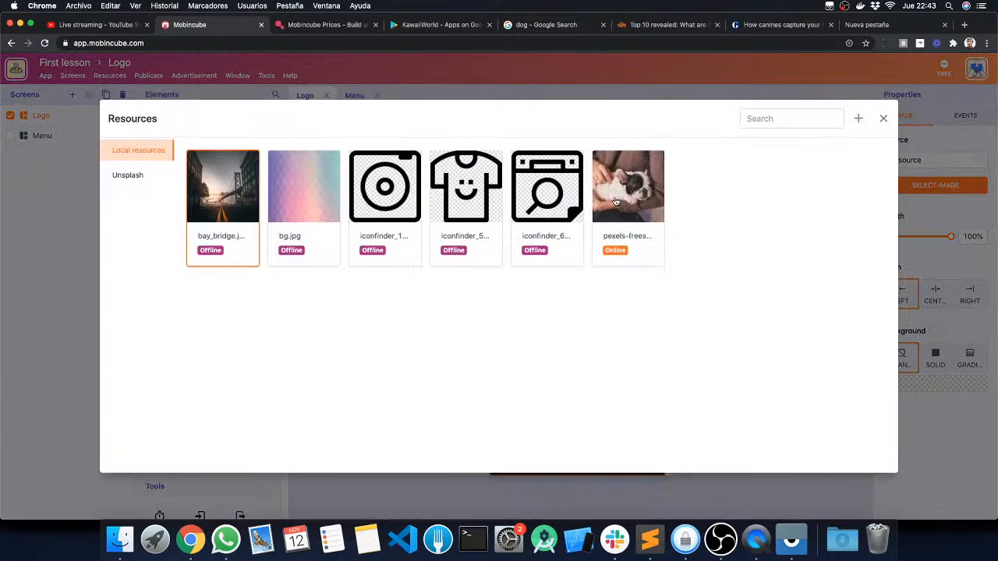
left_click(616, 201)
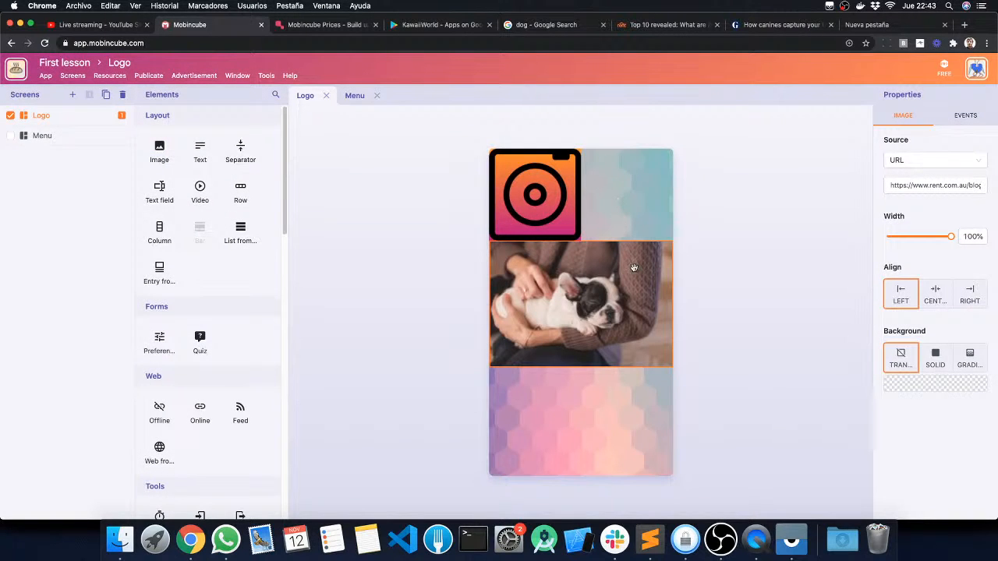
left_click(759, 279)
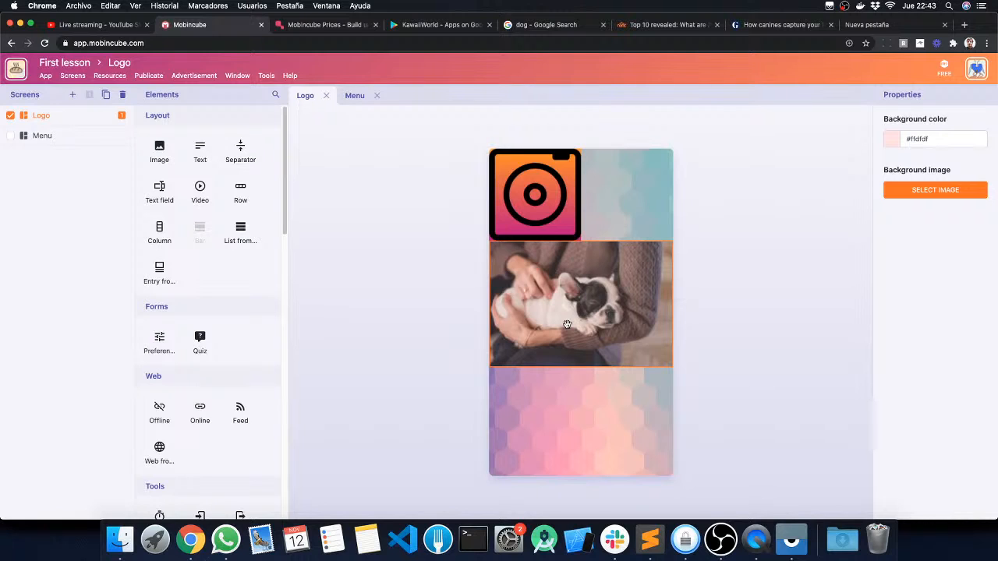
left_click(117, 75)
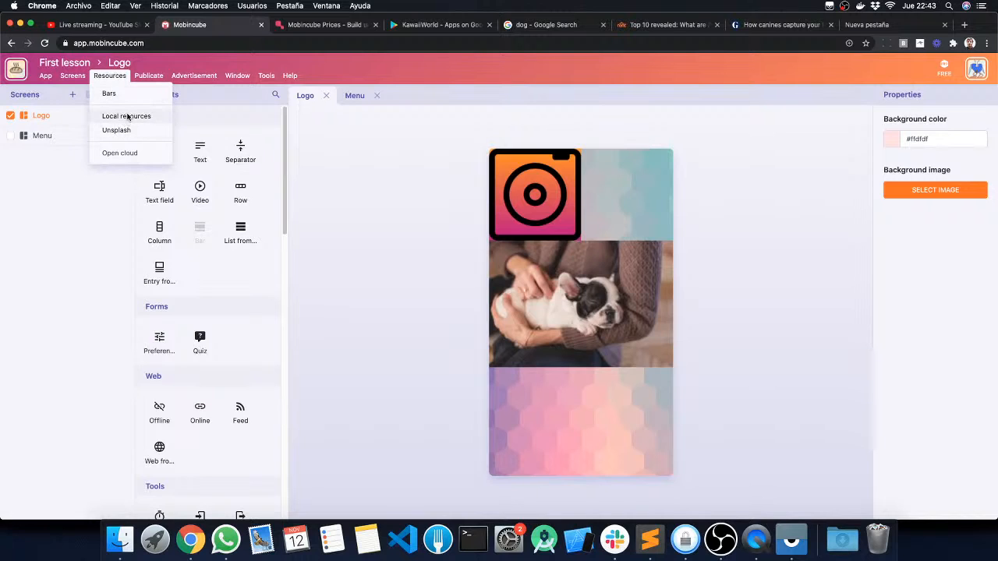
left_click(142, 78)
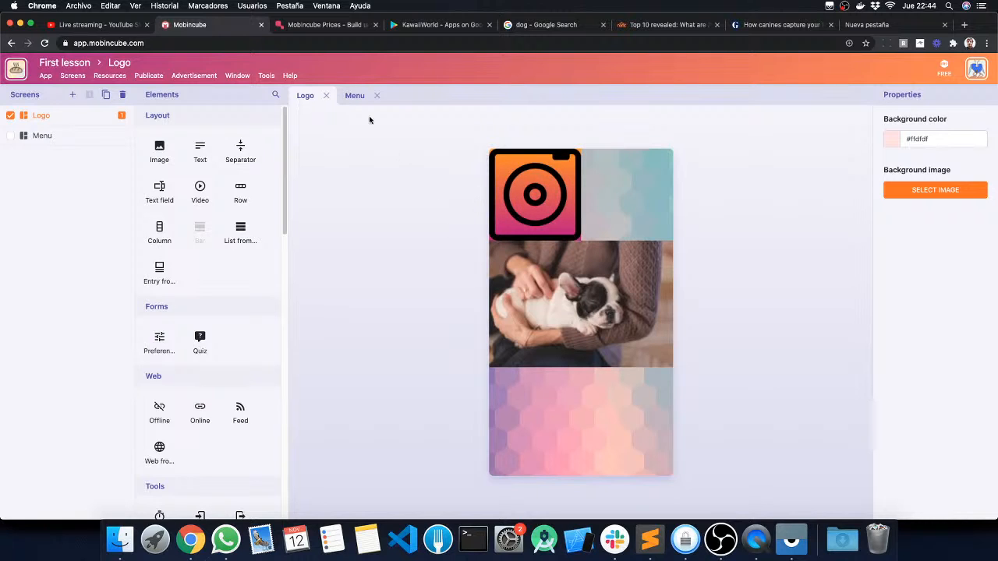
Step: Request an Android demo of the First lesson app and close the publishing dialog
left_click(148, 75)
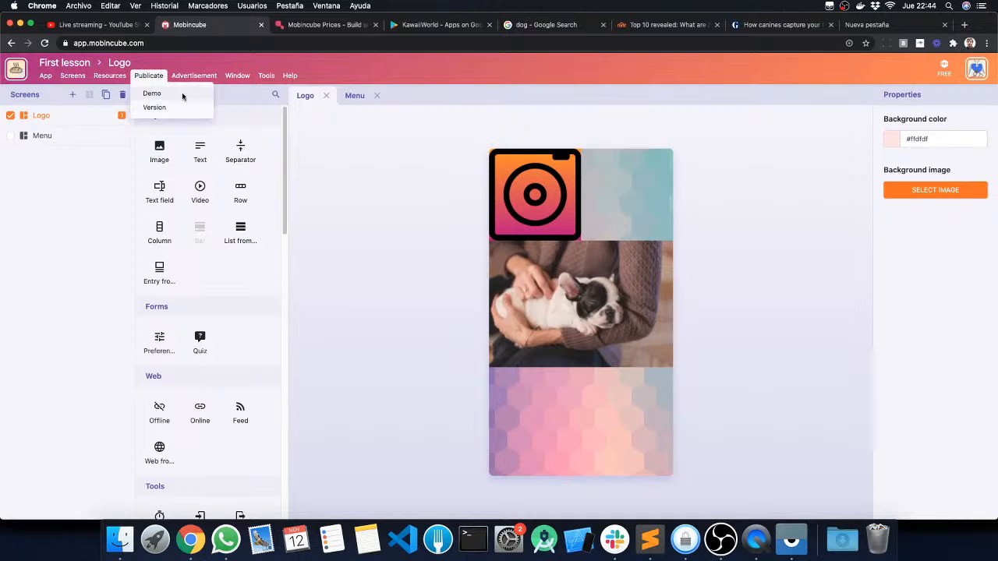
left_click(158, 94)
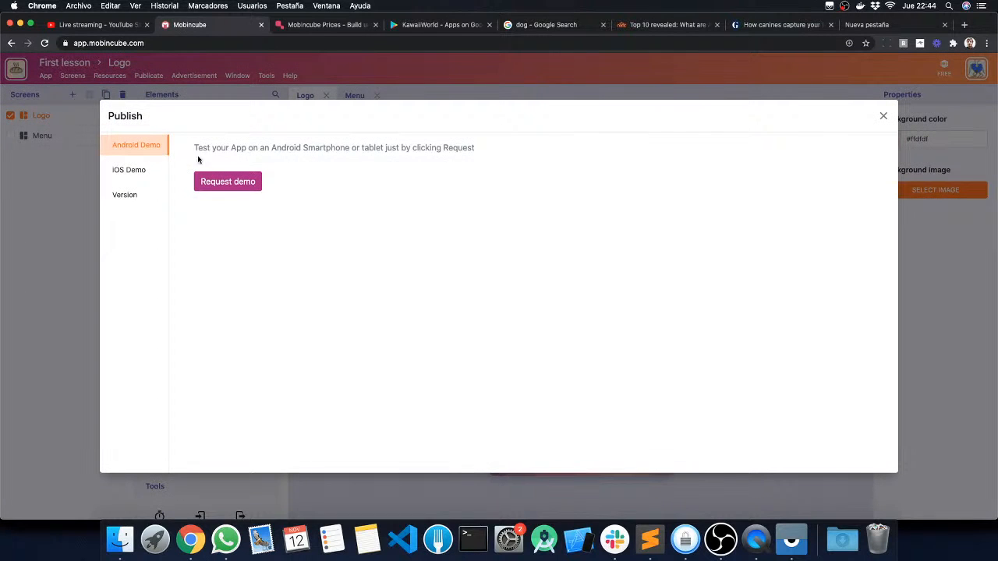
left_click(250, 187)
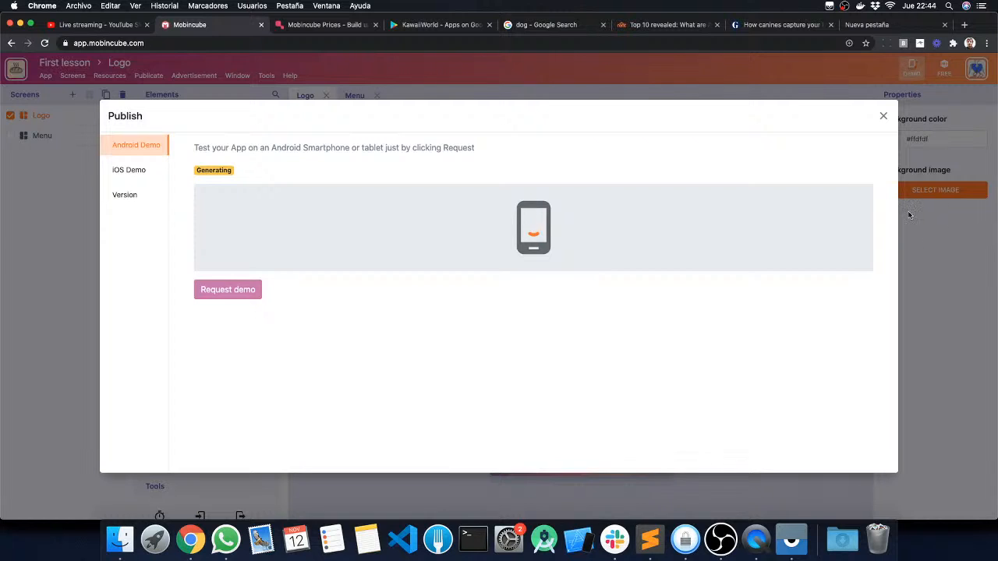
left_click(884, 118)
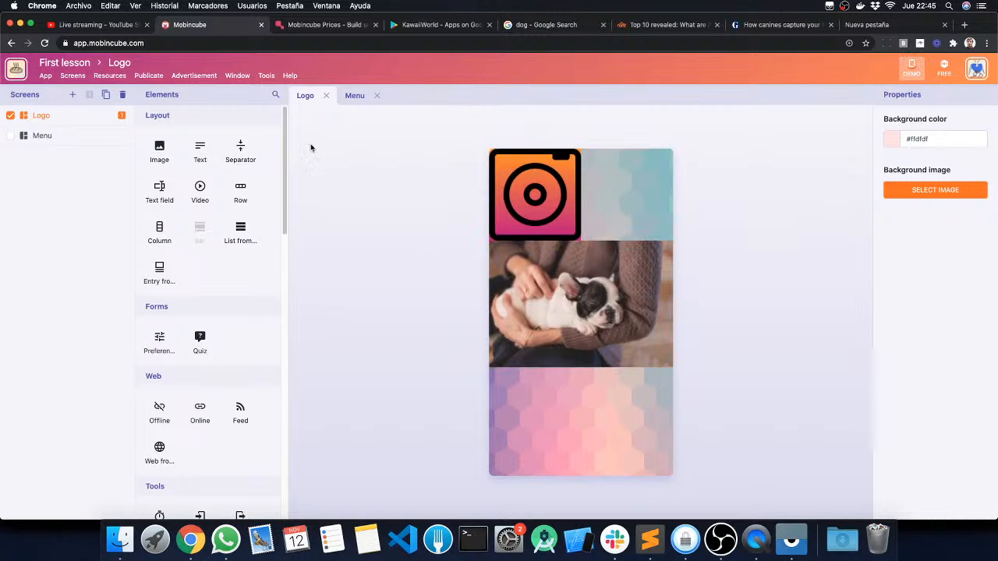
Step: Reopen the demo publishing dialog to check the Android demo's generation status, and close it
left_click(148, 75)
left_click(153, 94)
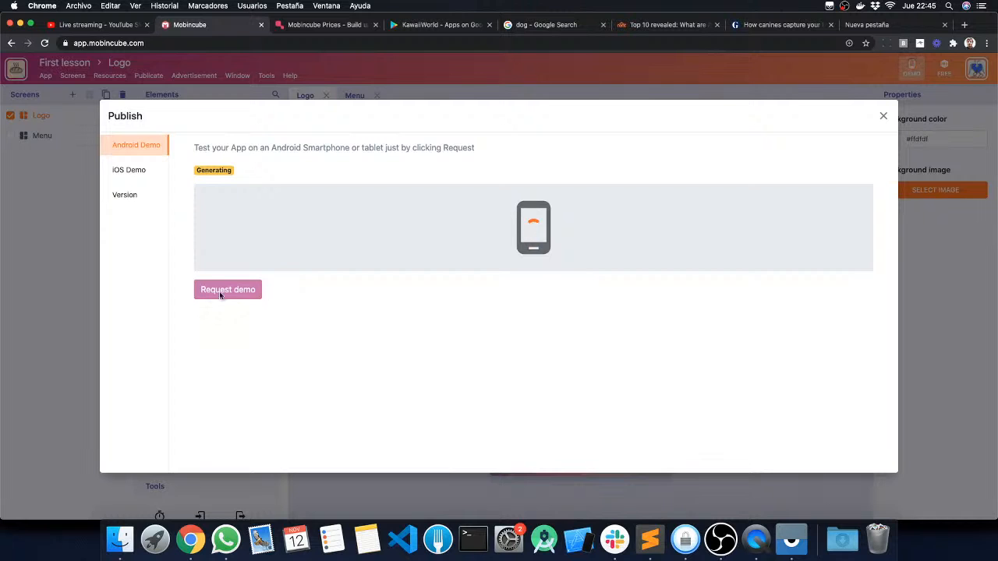
left_click(881, 116)
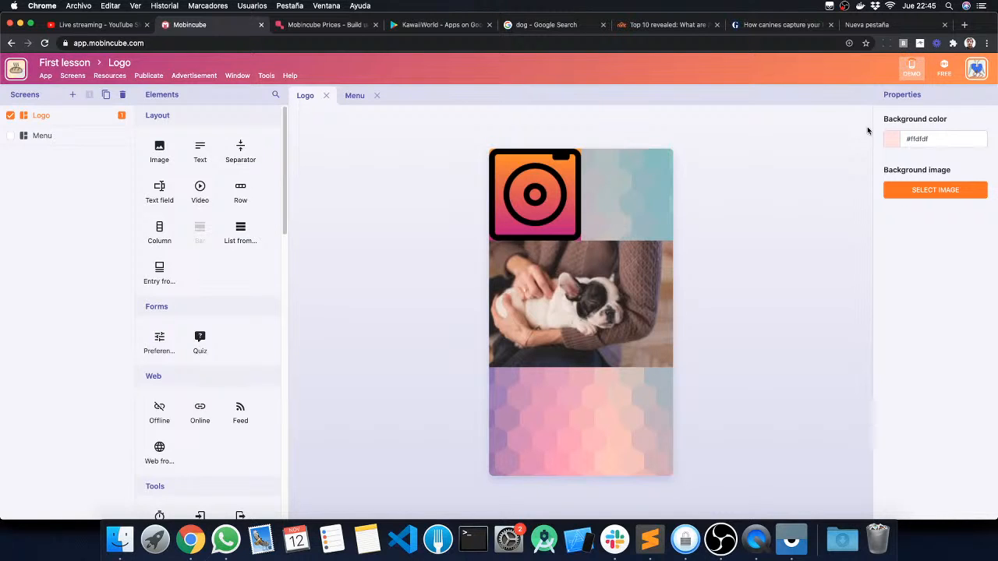
Step: Review the version publishing options for the First lesson app and close the publishing dialog
left_click(135, 77)
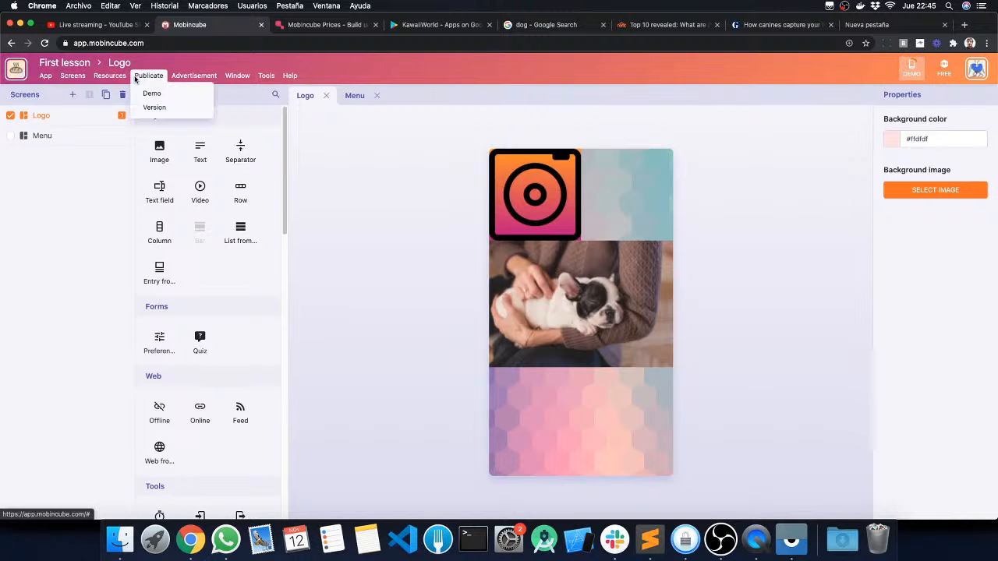
left_click(160, 108)
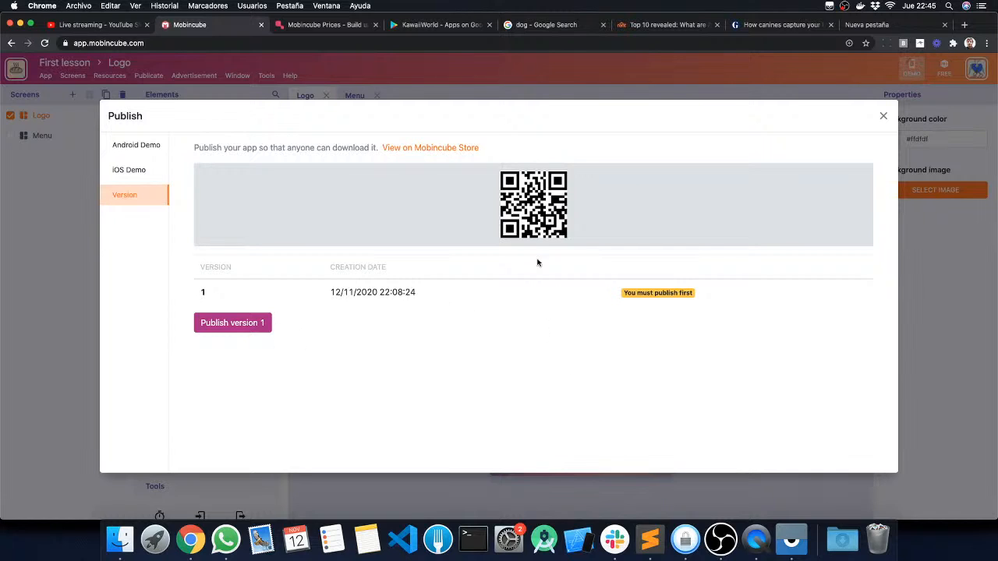
left_click(883, 116)
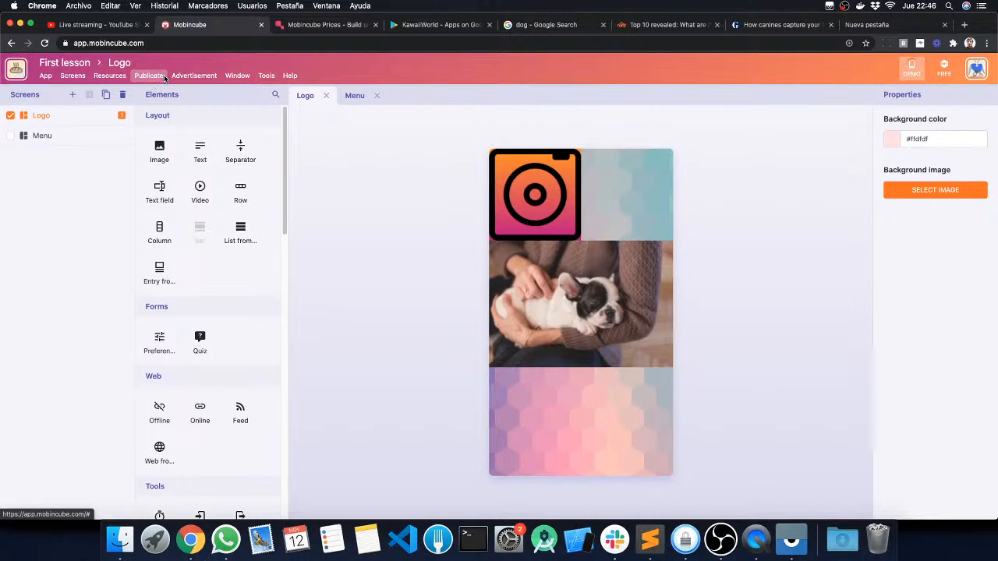
Step: Review the AdMob ad network's app ID, banner and interstitial settings, and close the advertisement dialog
left_click(197, 79)
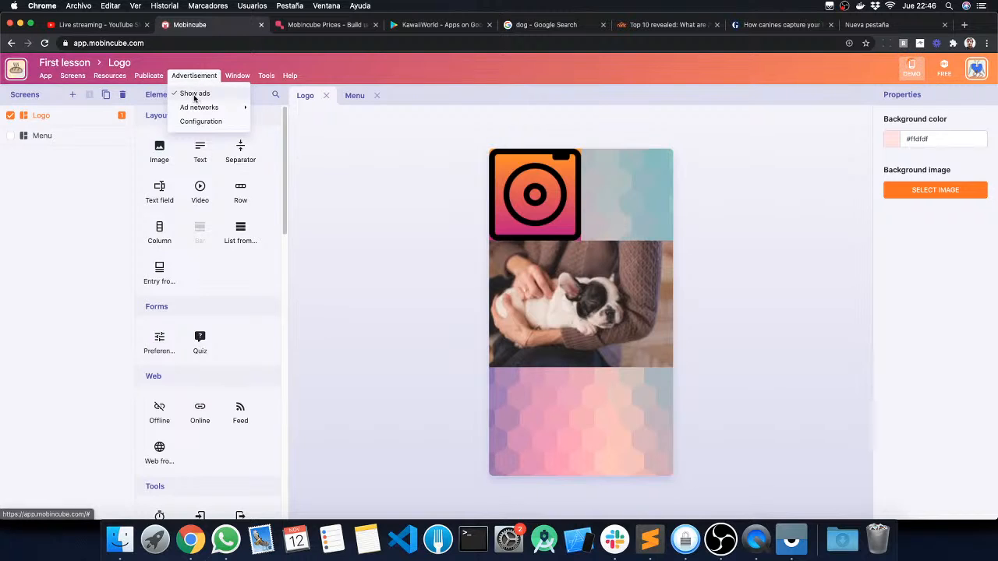
mouse_move(197, 108)
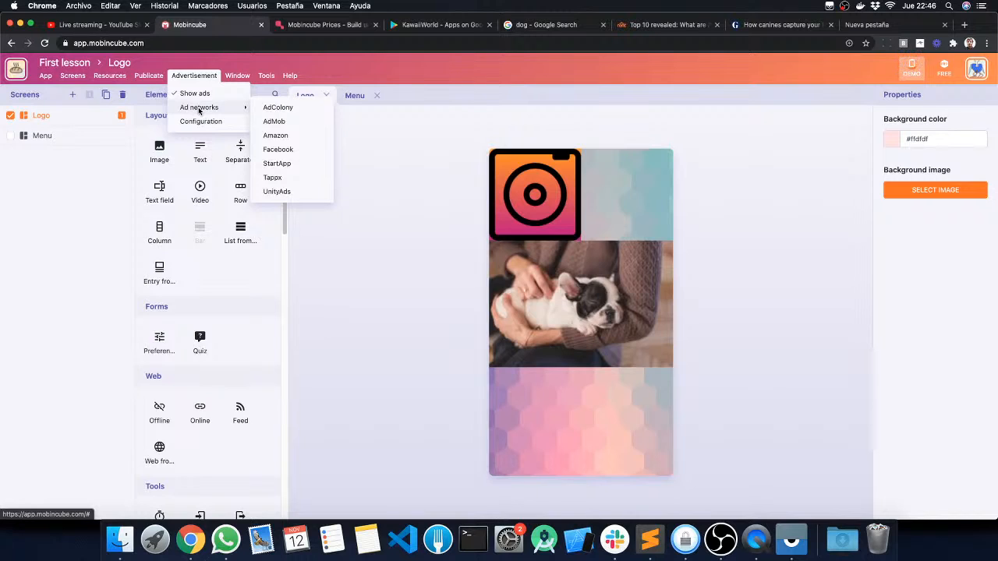
left_click(278, 121)
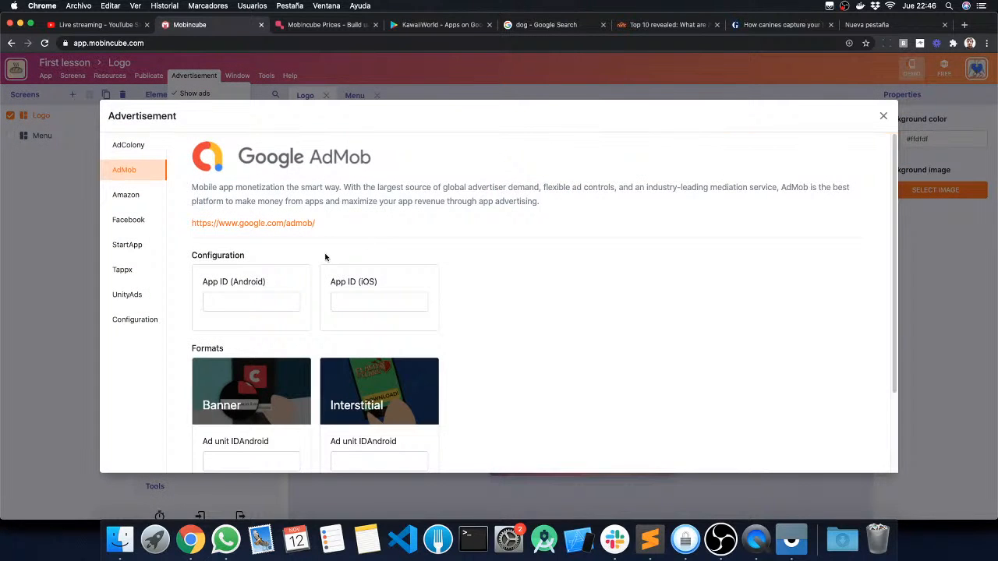
scroll(275, 218, "down", 2)
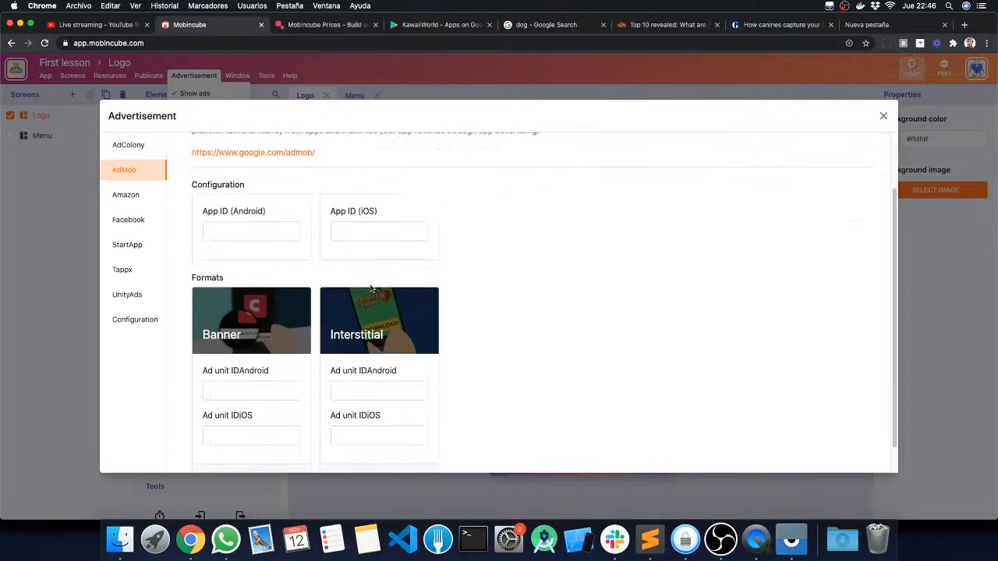
scroll(343, 280, "up", 2)
scroll(374, 242, "down", 3)
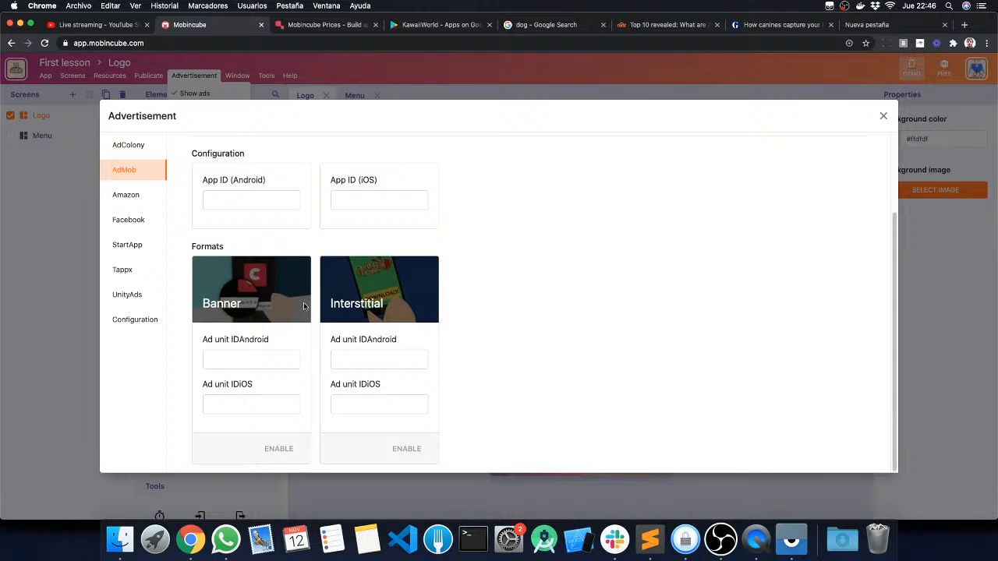
left_click(882, 116)
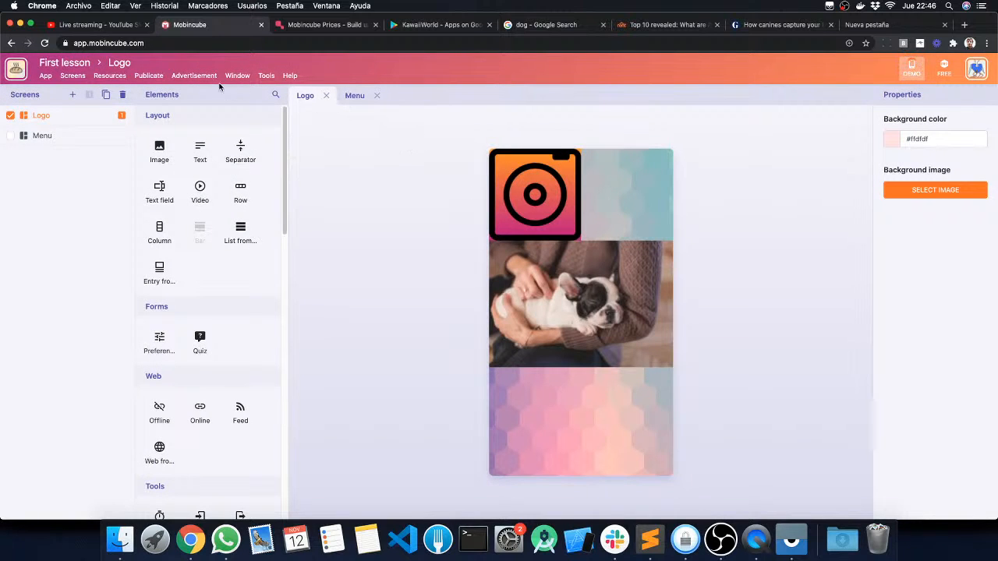
left_click(210, 77)
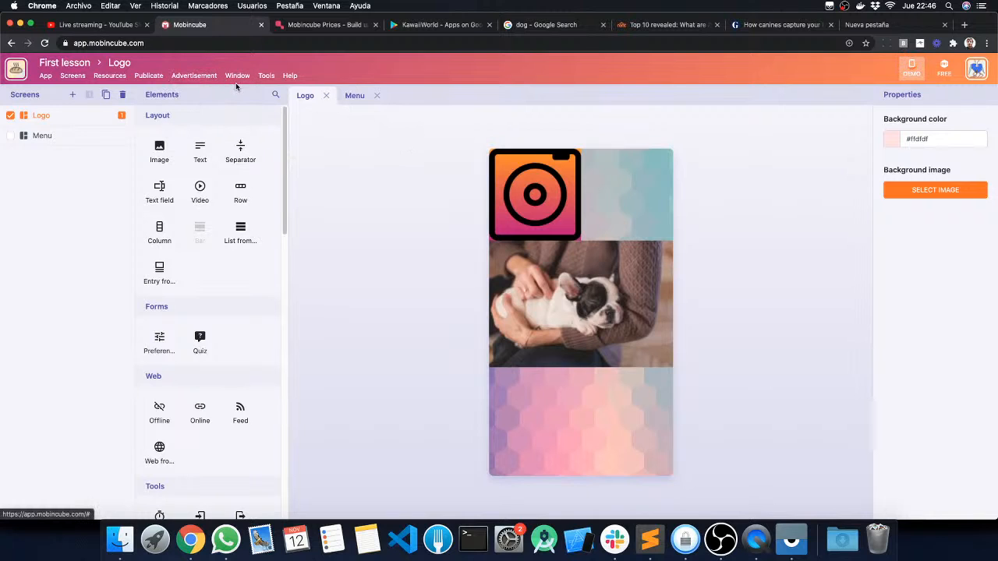
Step: Hide the Screens and Properties windows from the editor workspace
left_click(238, 78)
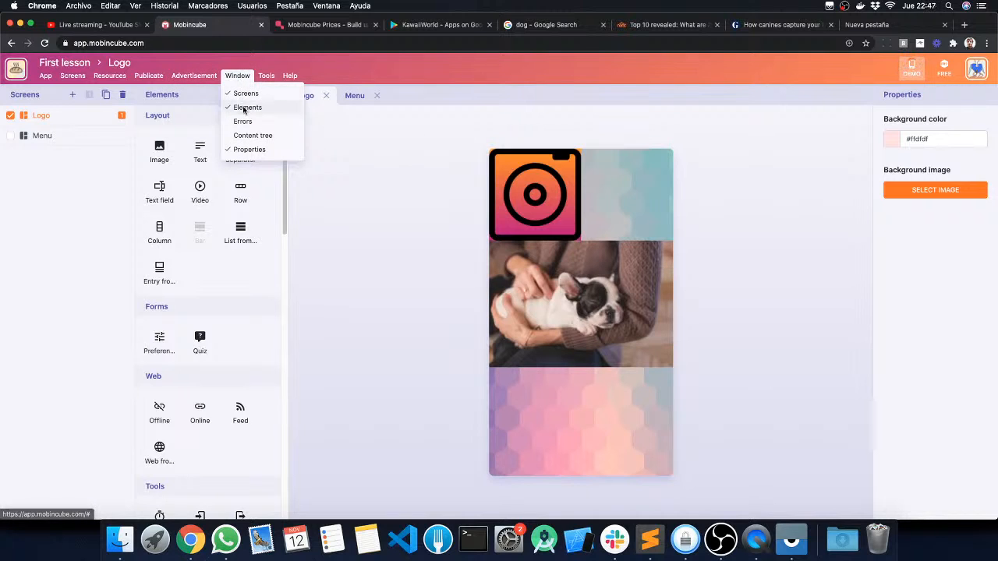
left_click(247, 94)
left_click(241, 77)
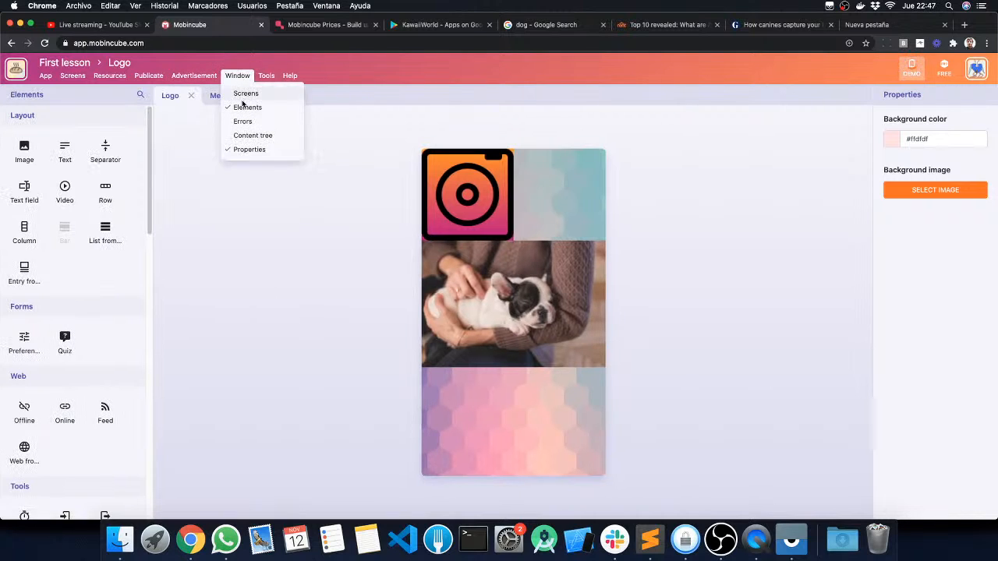
left_click(261, 151)
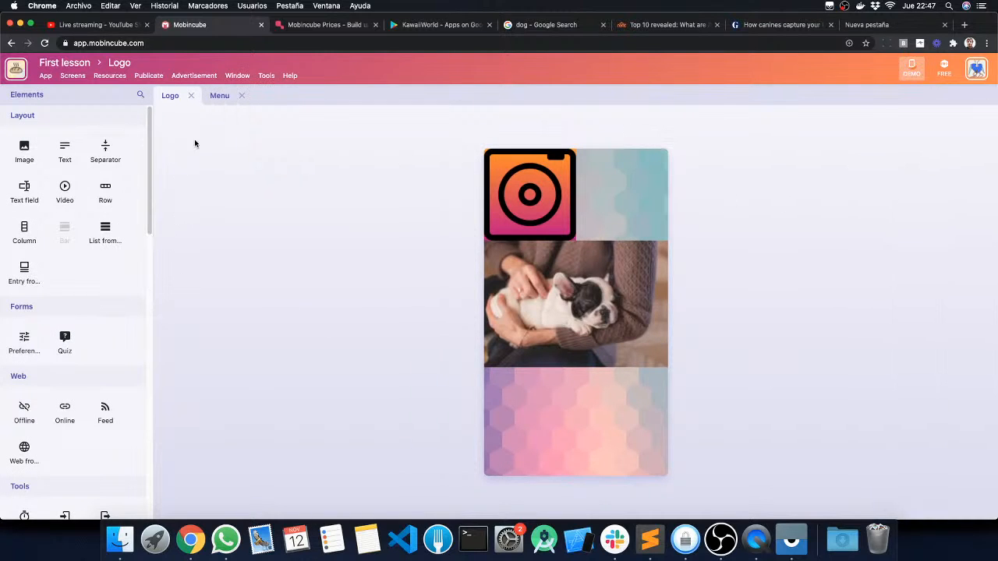
left_click(241, 79)
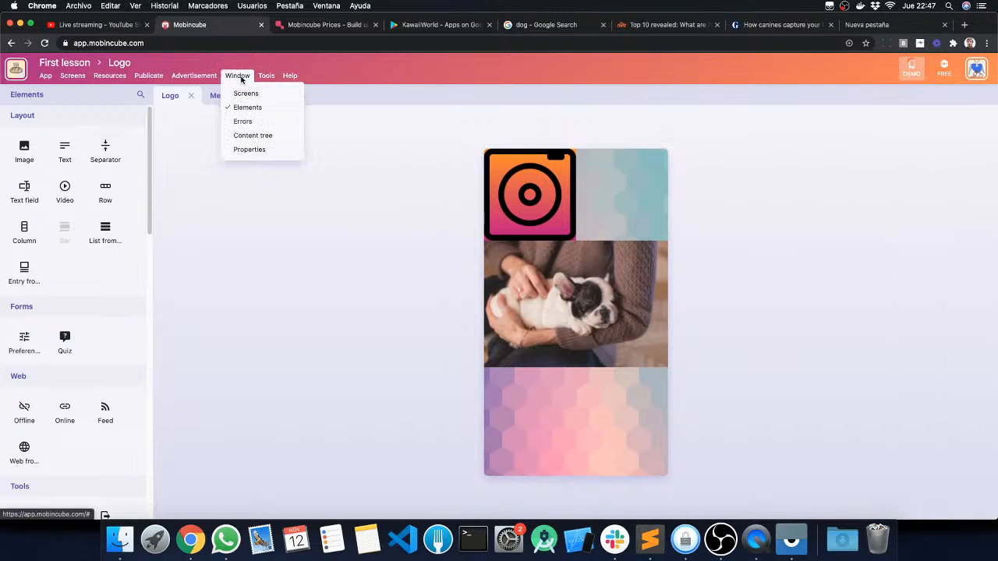
Step: Browse the available ASO, file hosting and push notification tools, and open the Firebase integration page
left_click(267, 76)
left_click(271, 76)
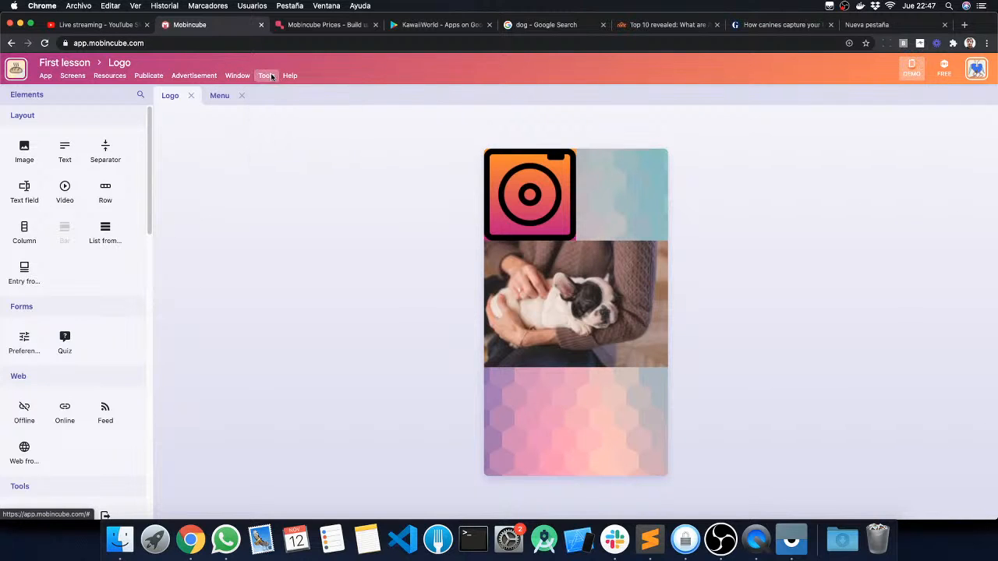
left_click(271, 77)
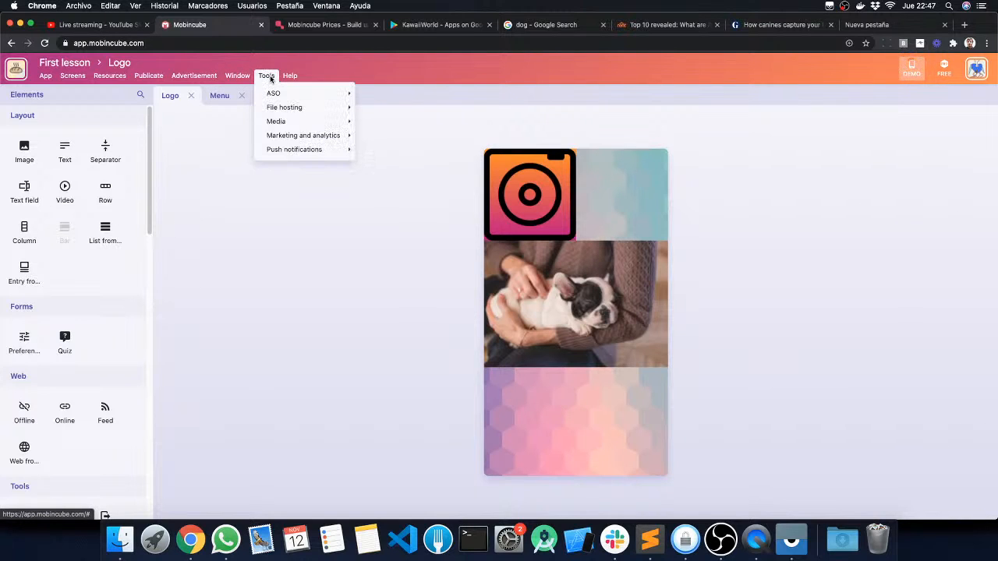
mouse_move(270, 96)
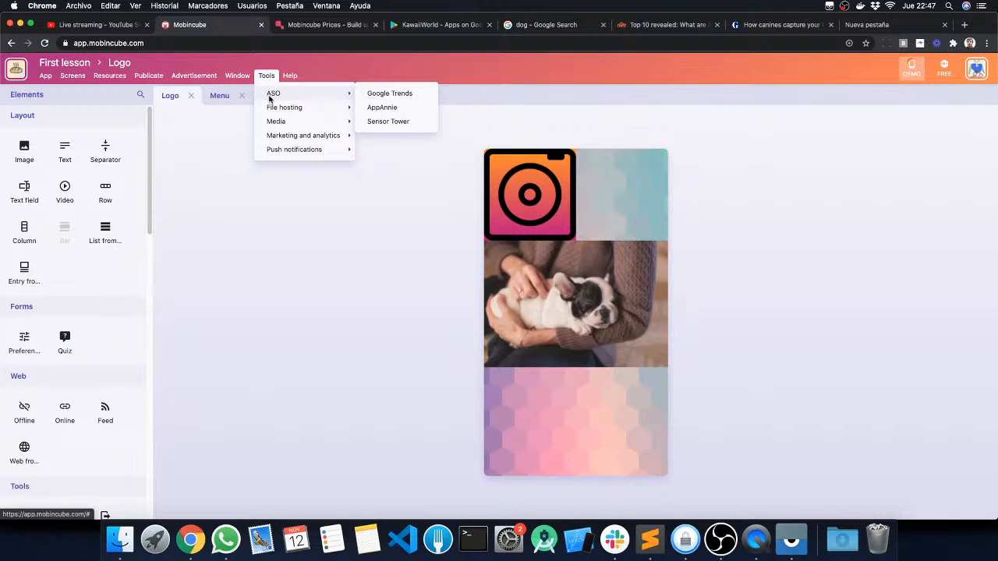
mouse_move(287, 149)
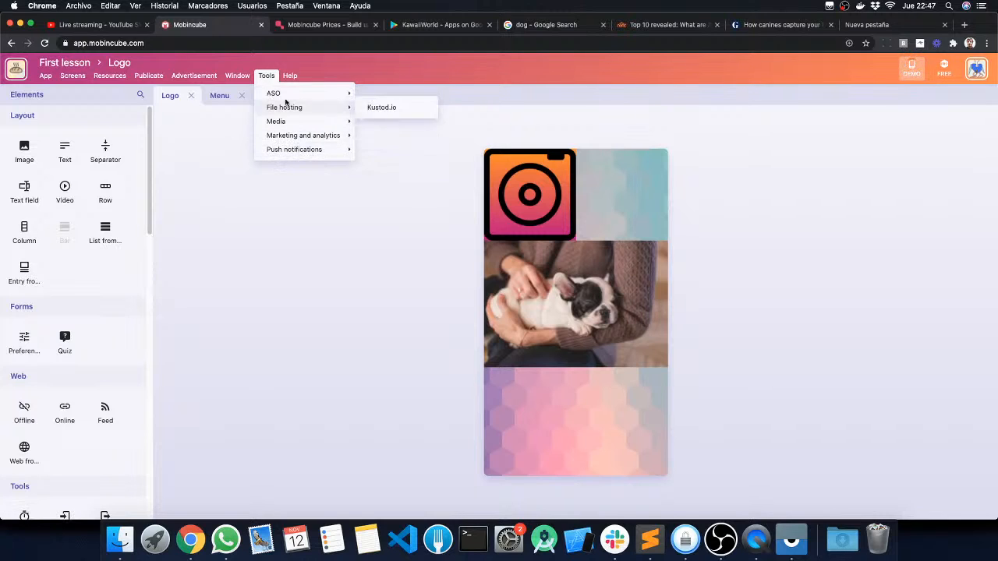
left_click(372, 149)
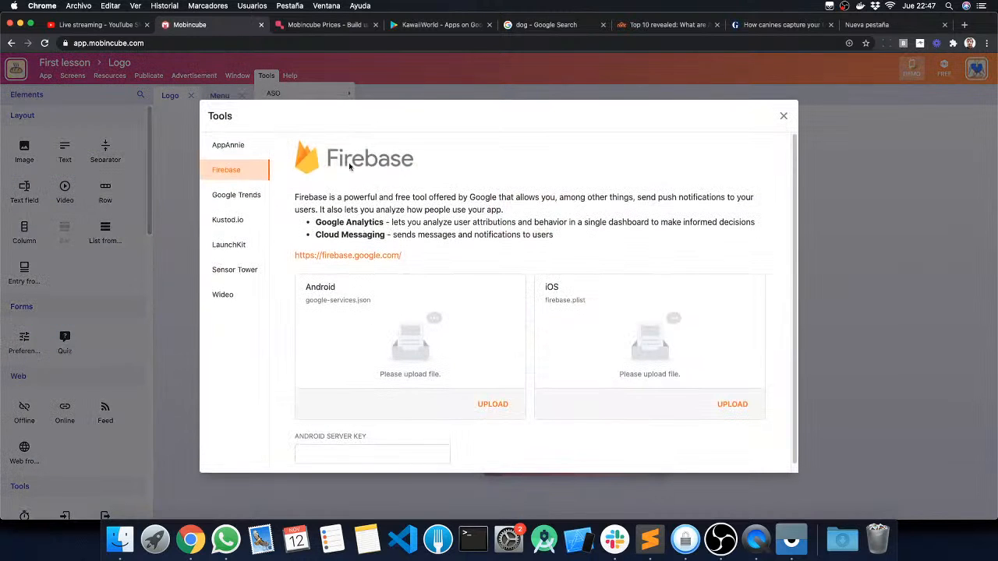
Step: Examine the Kustod.io, Sensor Tower and AppAnnie tool descriptions, and close the tools dialog
left_click(226, 220)
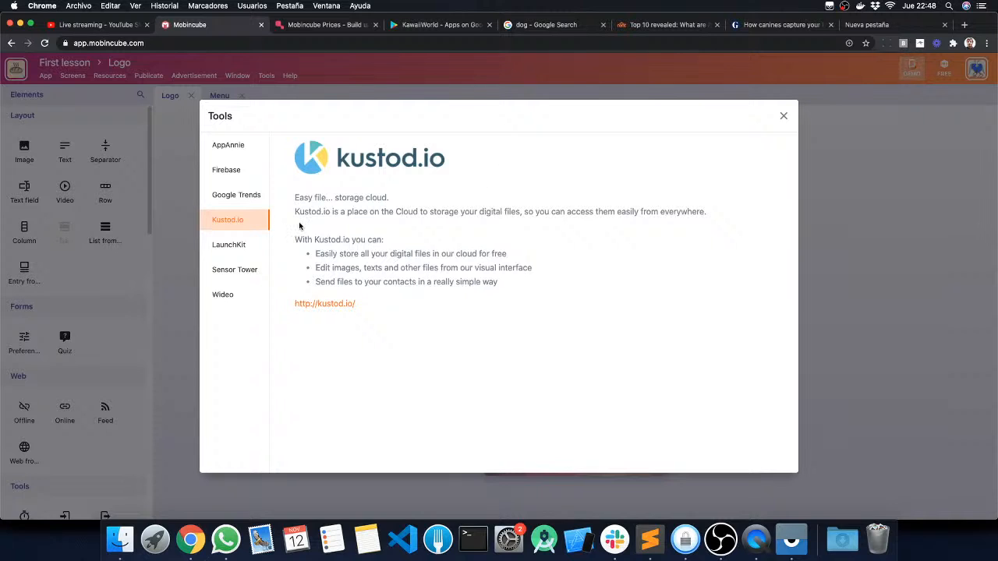
left_click(245, 278)
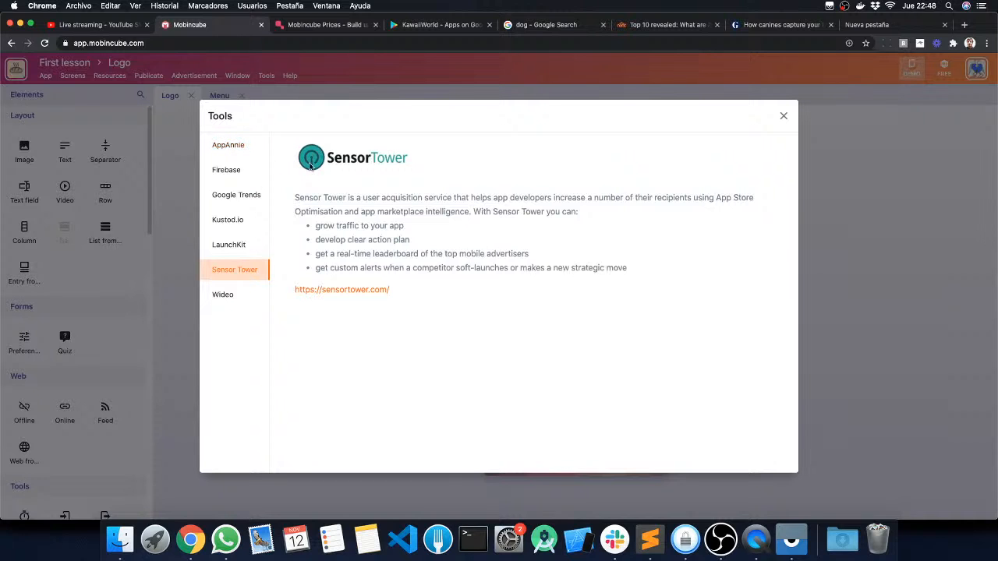
left_click(228, 147)
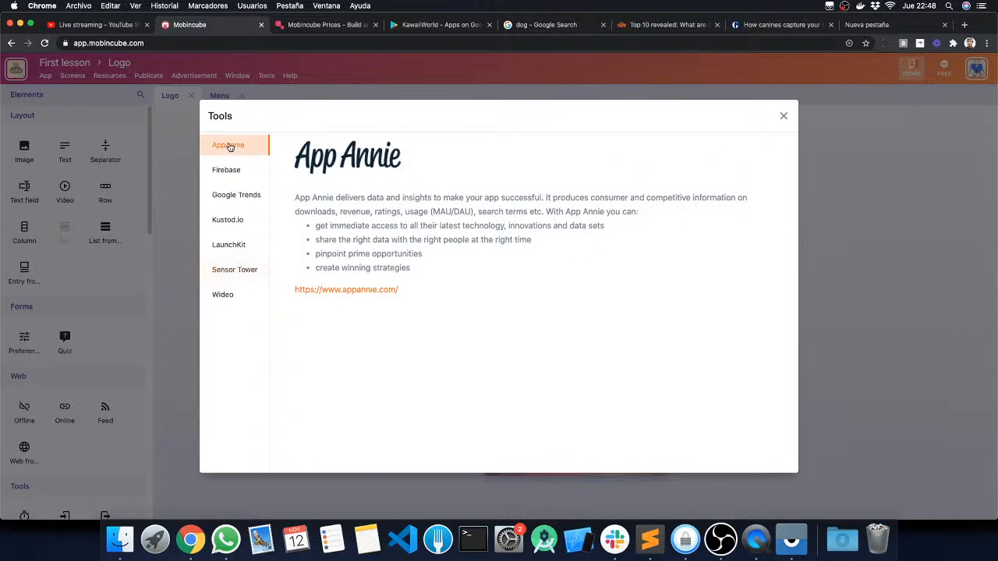
left_click(232, 271)
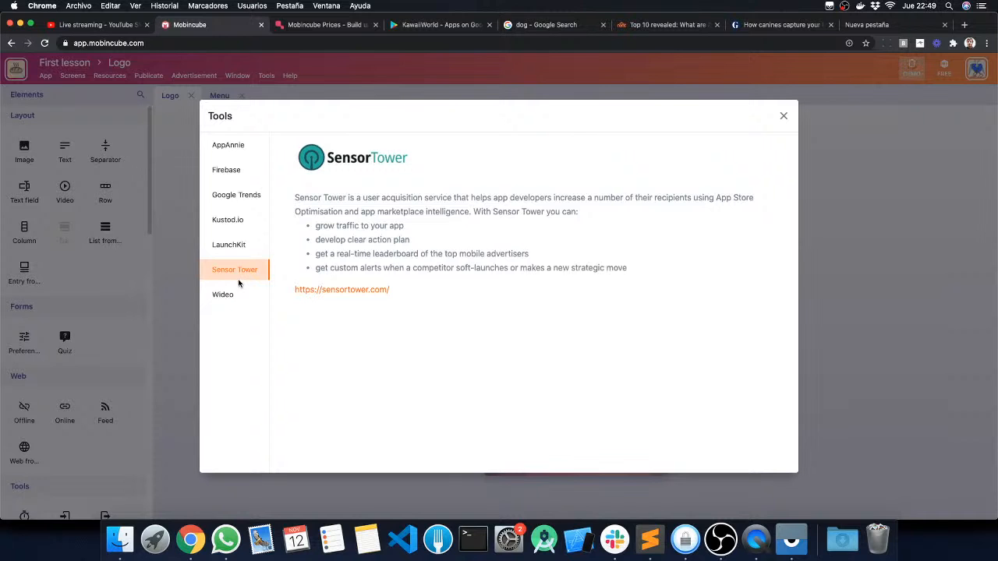
left_click(782, 116)
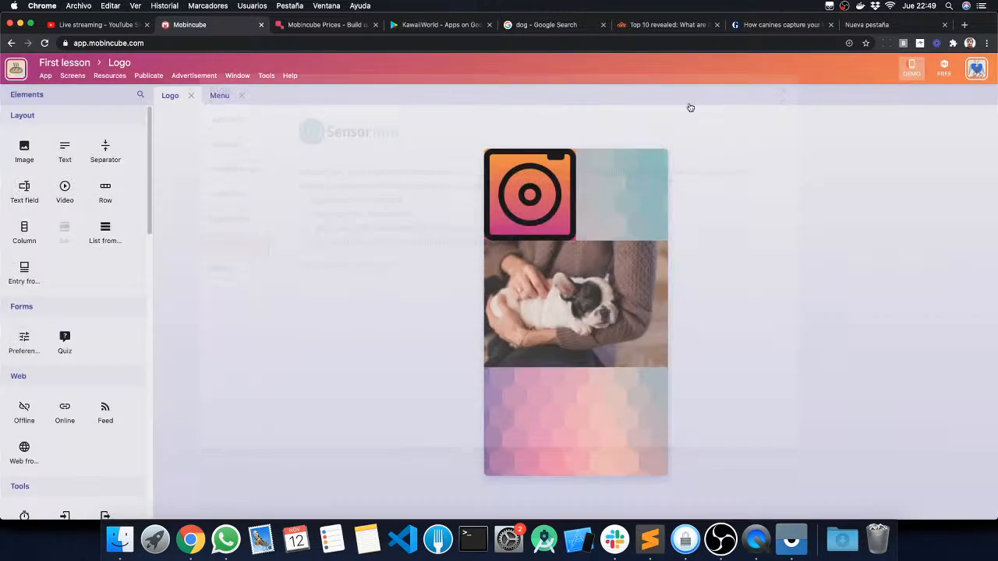
left_click(269, 77)
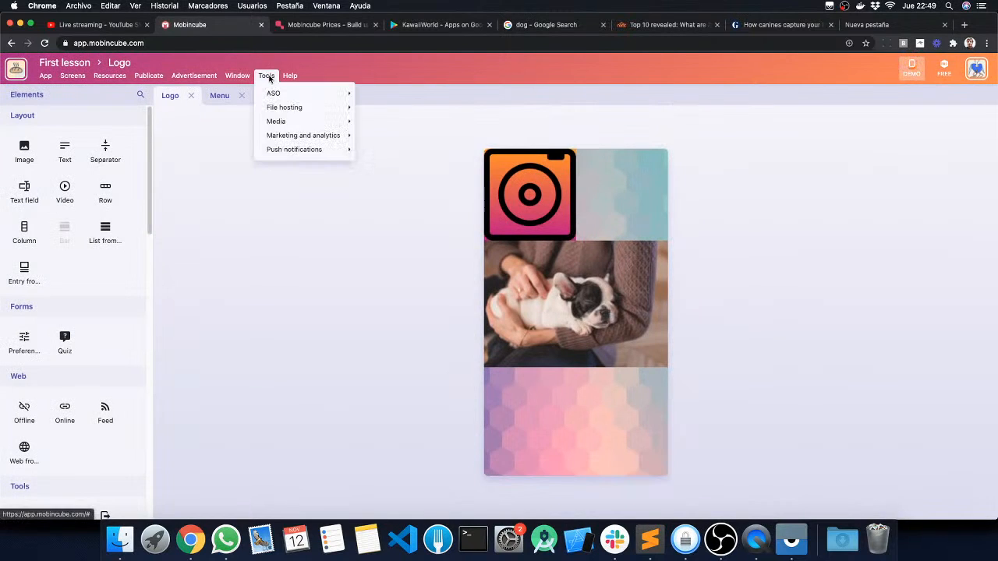
mouse_move(265, 92)
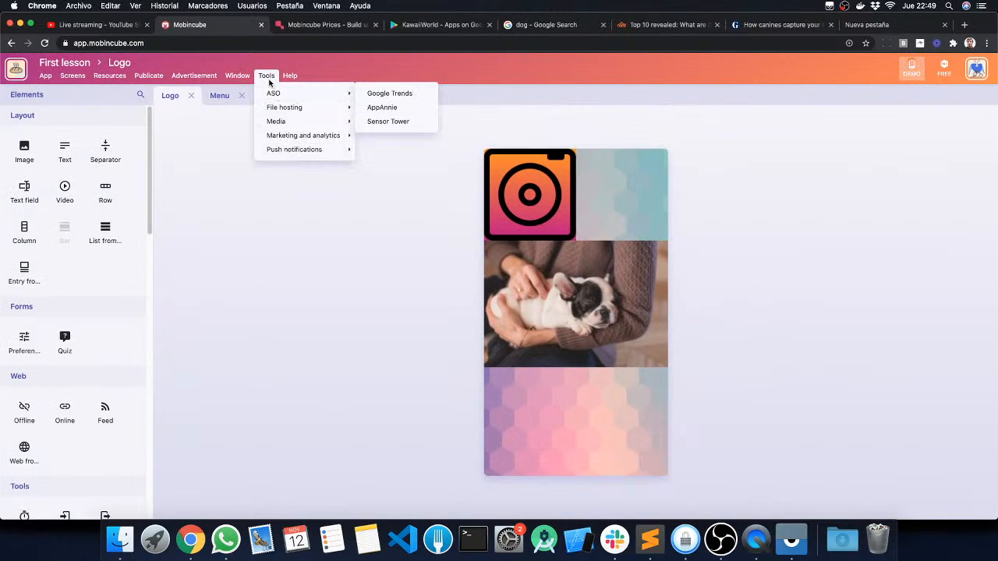
left_click(270, 79)
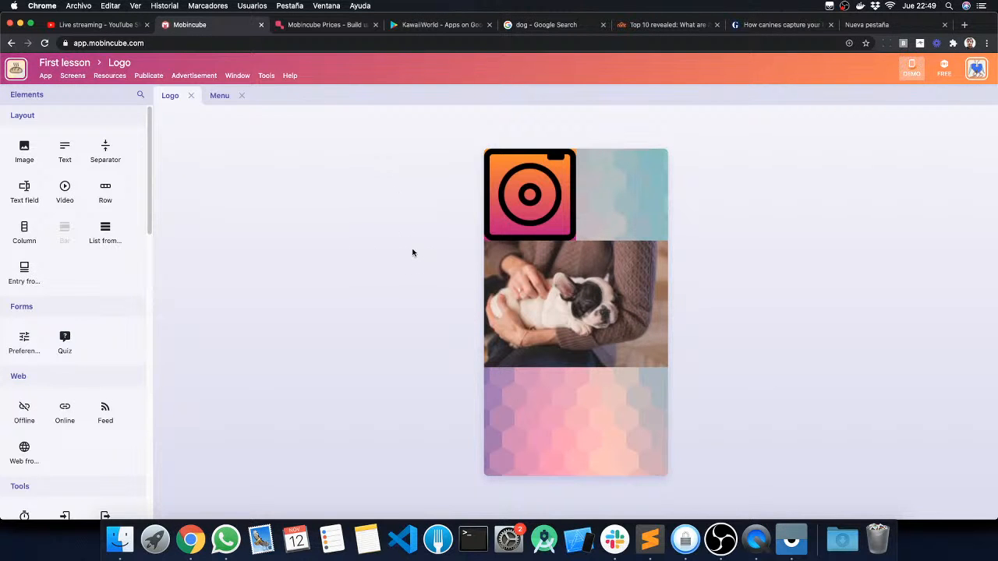
Step: Open the desktop's webinar folder in Finder and add user.png from it to the Logo screen below the puppy image
key("F11")
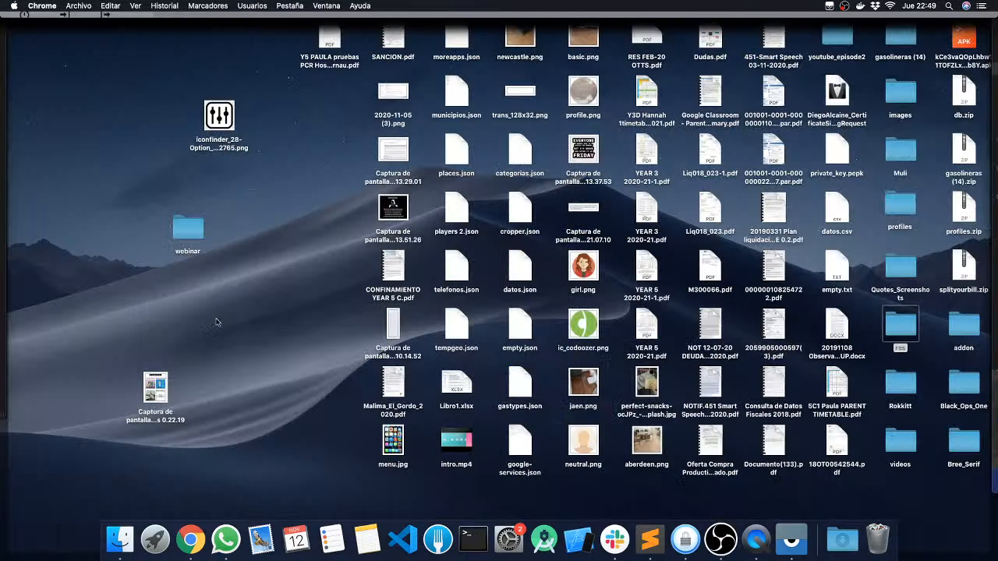
double_click(904, 333)
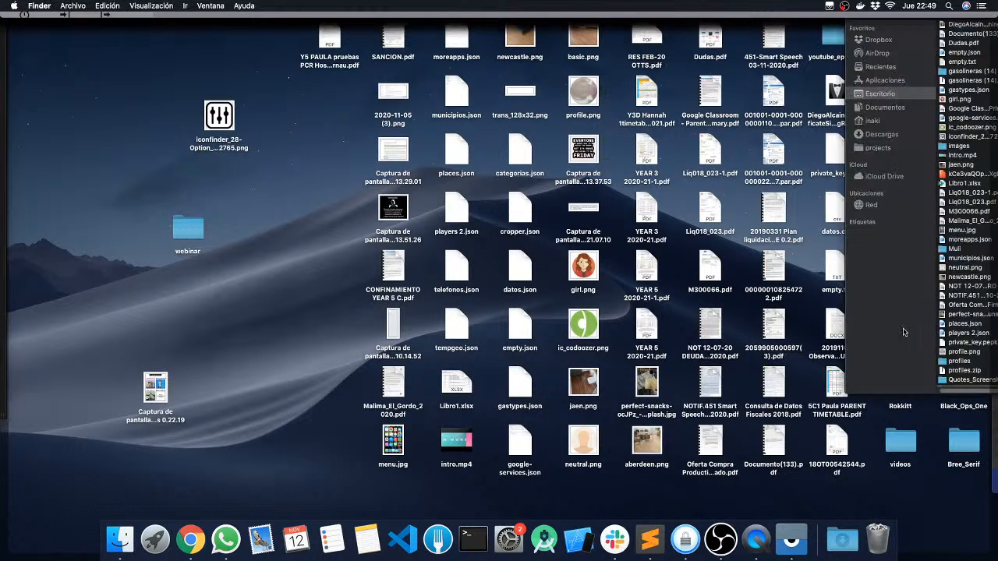
left_click(189, 240)
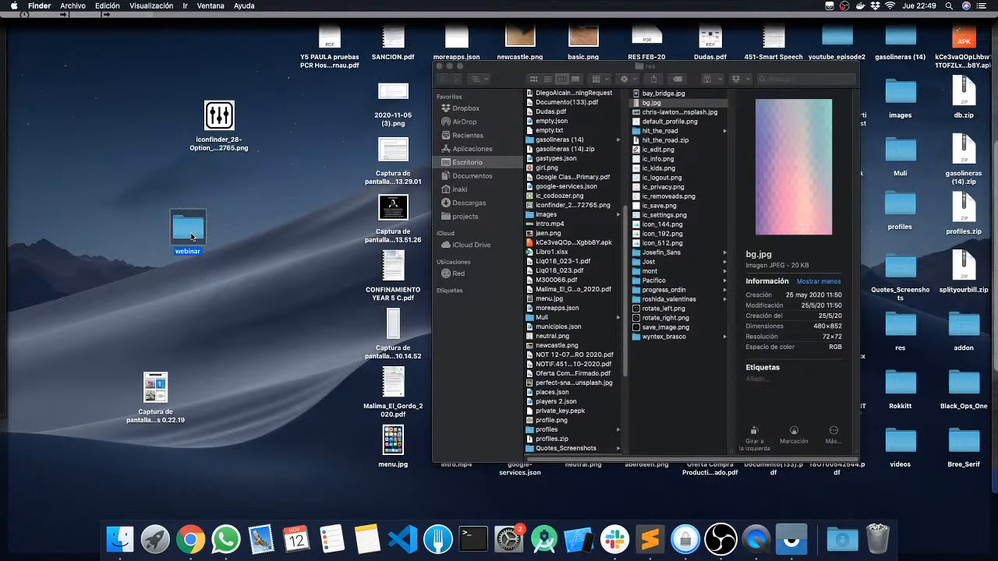
double_click(191, 236)
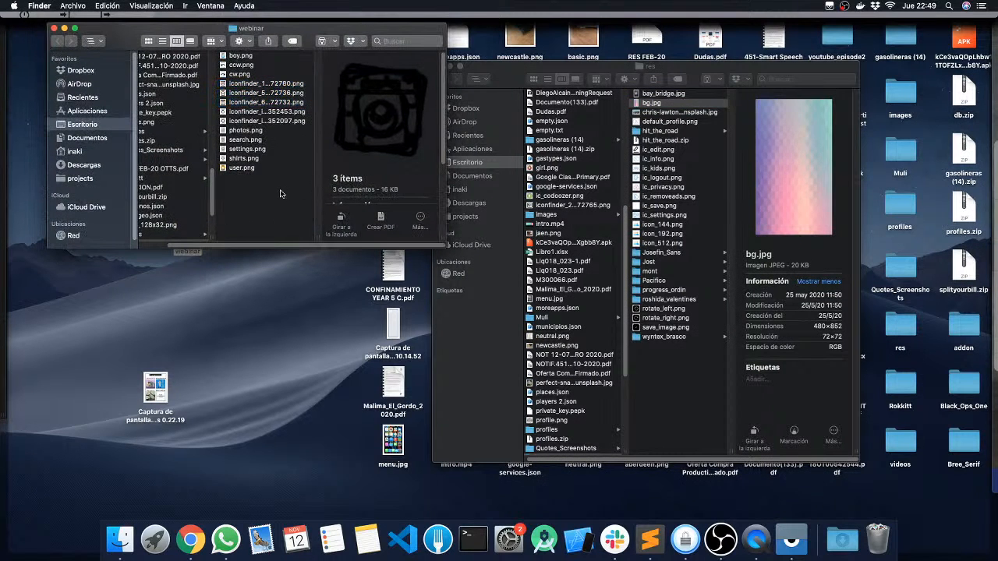
left_click(248, 168)
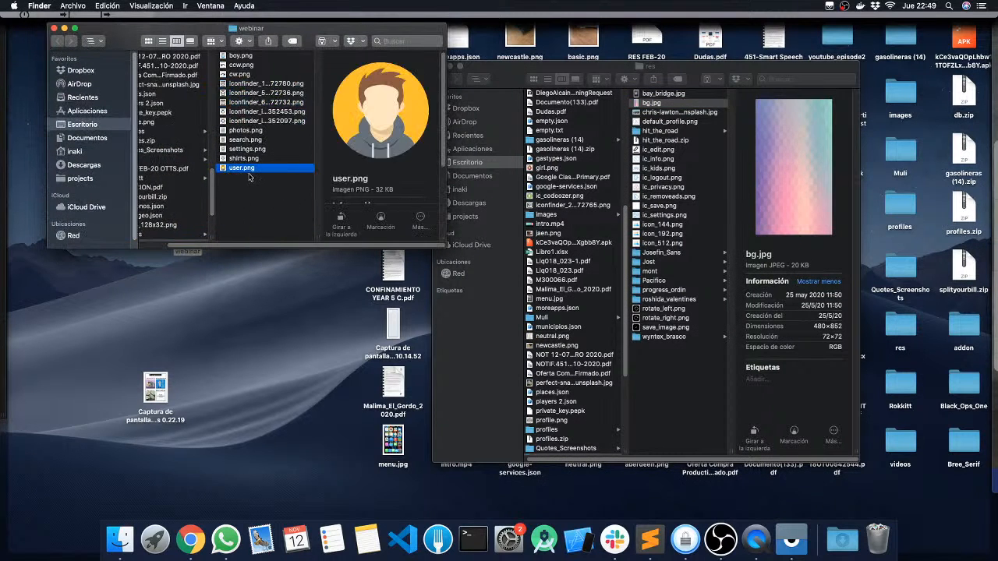
left_click_drag(234, 172, 573, 381)
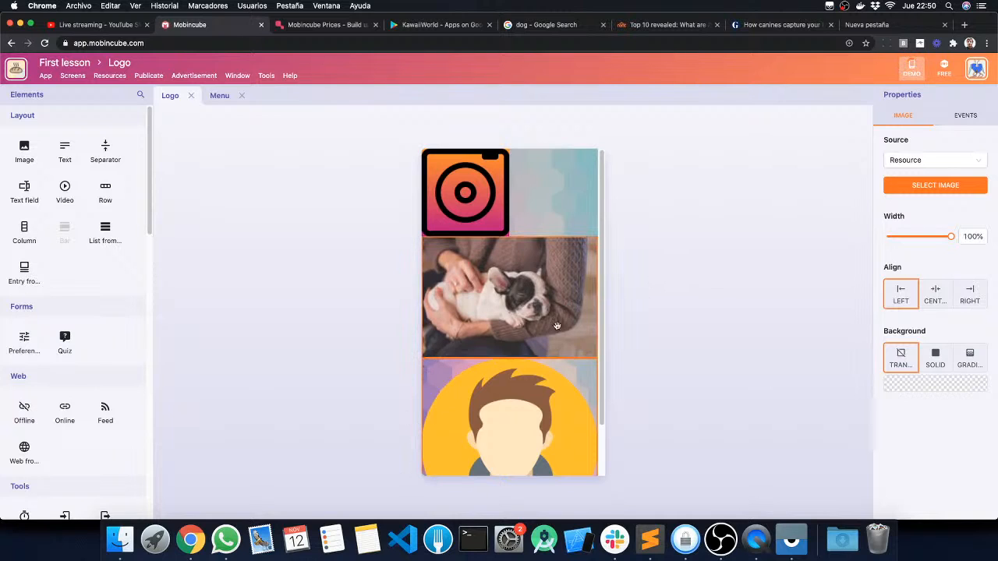
Step: Check the app's local image resources for user.png and close the resources
left_click(117, 77)
left_click(133, 114)
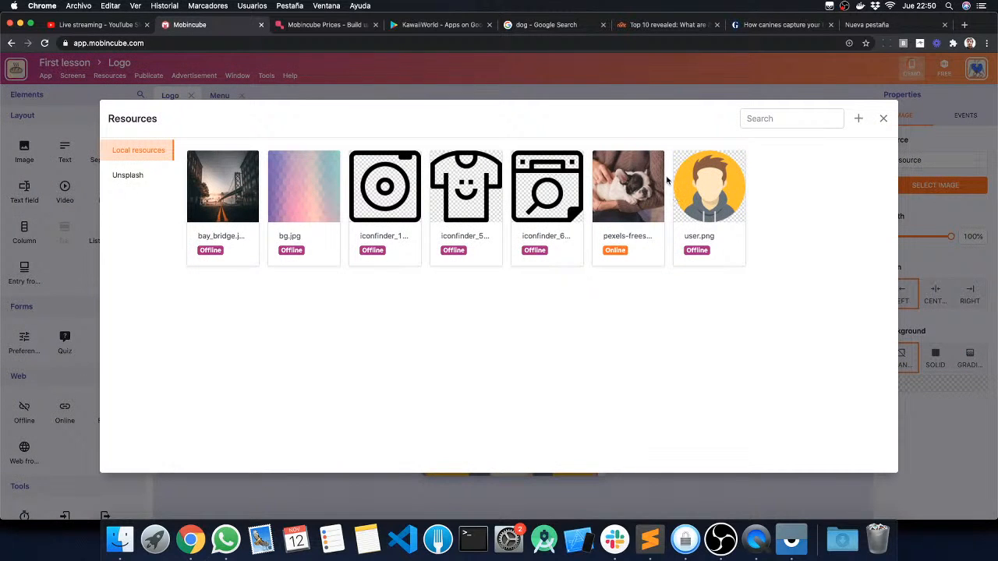
left_click(884, 119)
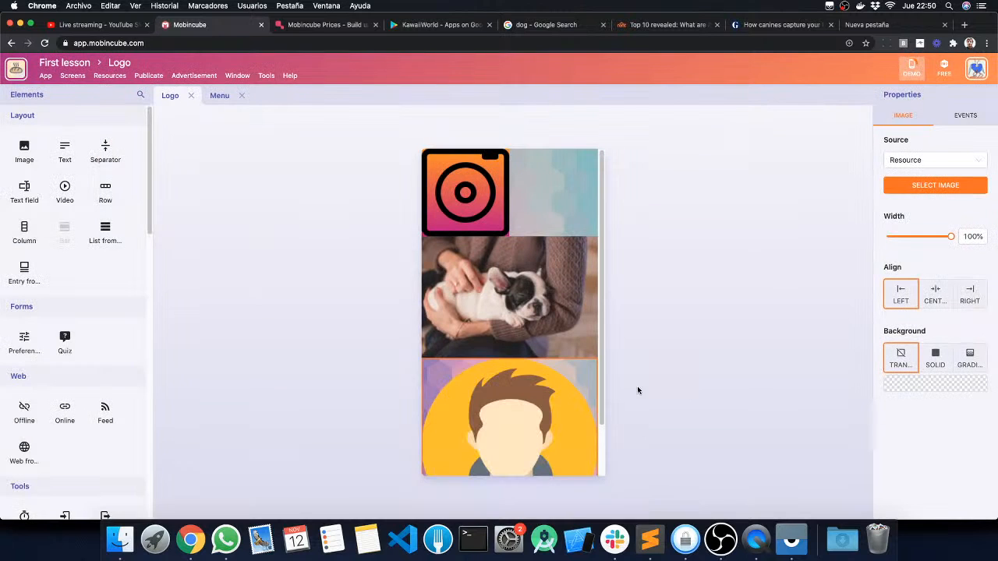
Step: Shrink the user avatar image to roughly a third of the Logo screen's width and dismiss the demo notification
left_click_drag(951, 236, 904, 238)
left_click(730, 285)
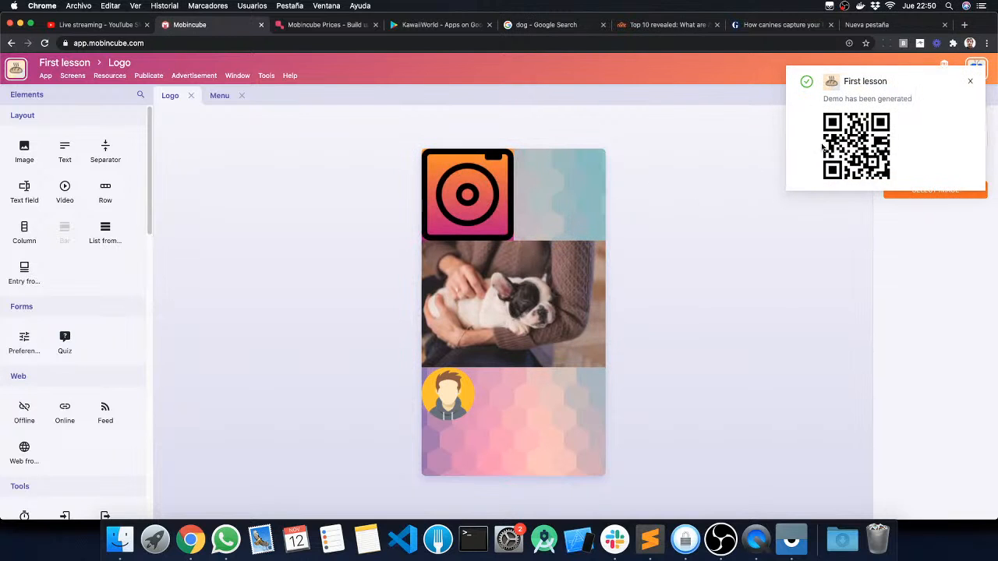
left_click(969, 84)
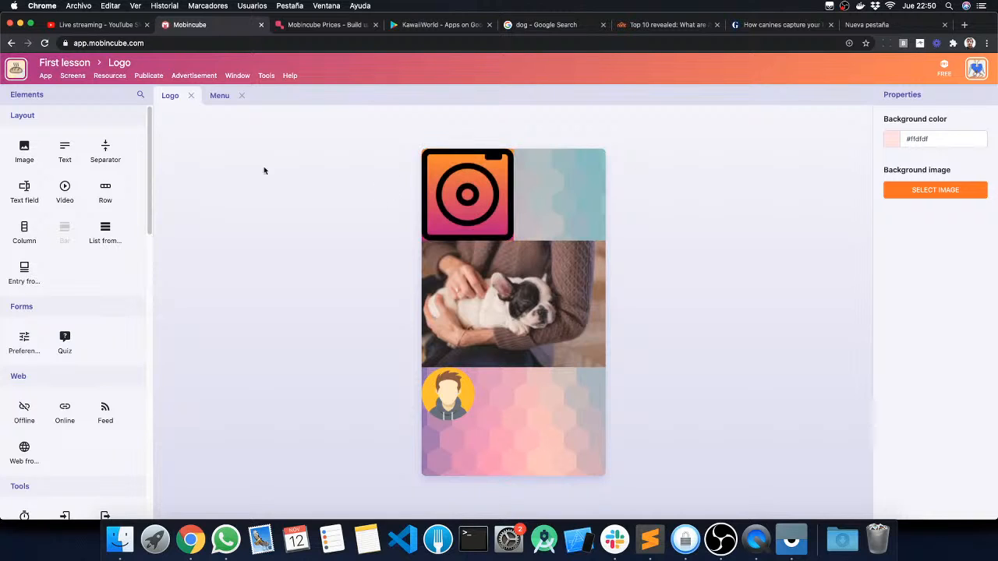
Step: Add a text element reading "This is a sample text" between the puppy image and the user avatar
left_click_drag(65, 152, 467, 401)
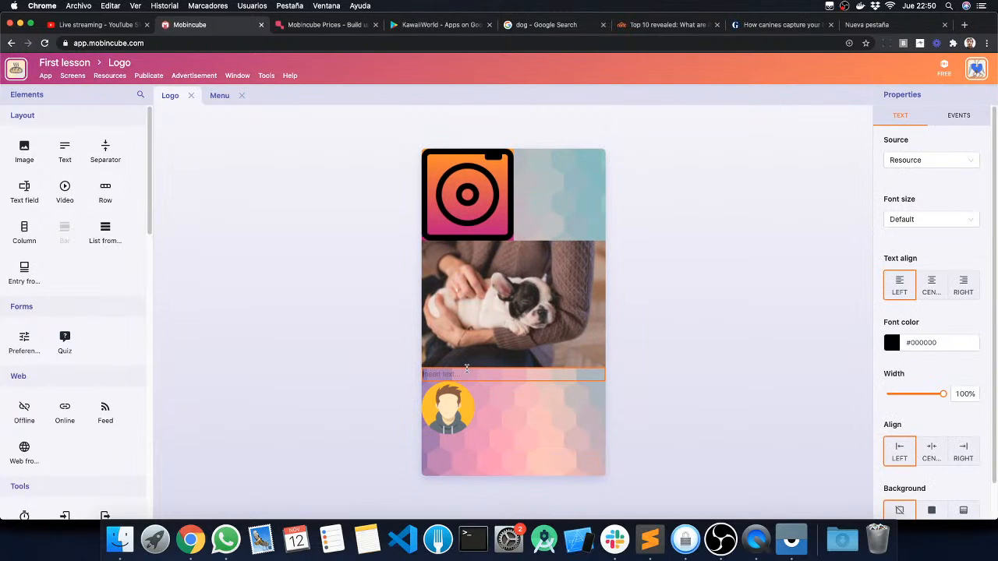
type("fgdsg")
key("BackSpace")
key("BackSpace")
type("Thi")
left_click(570, 263)
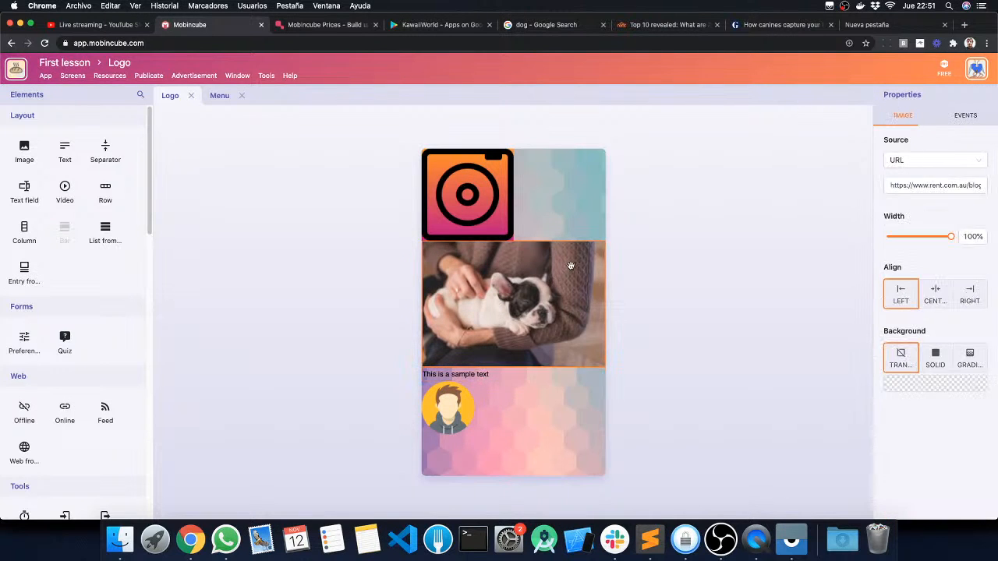
Step: Set the camera icon image's width to 24% and the puppy image's width to 43%
left_click(484, 182)
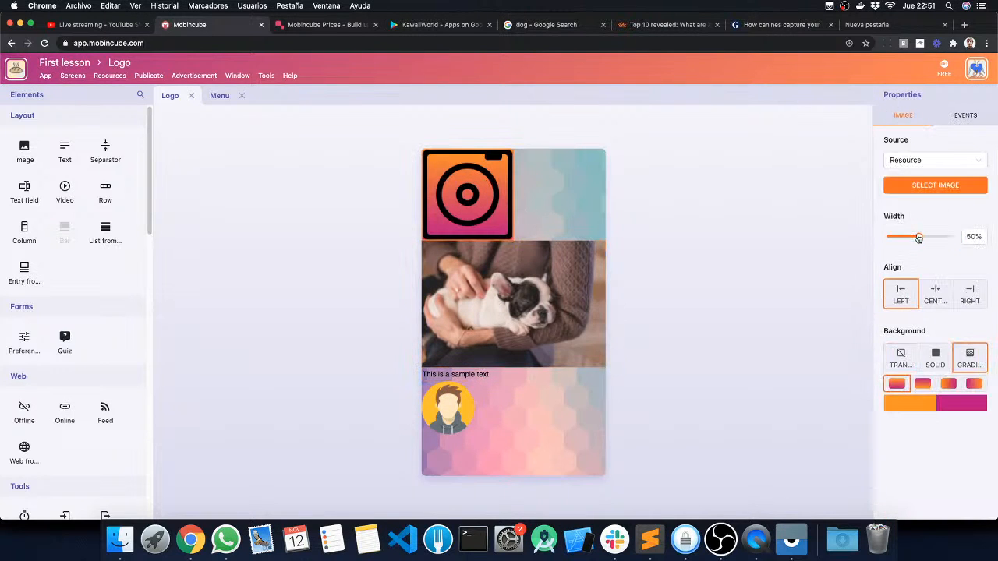
left_click_drag(919, 236, 898, 237)
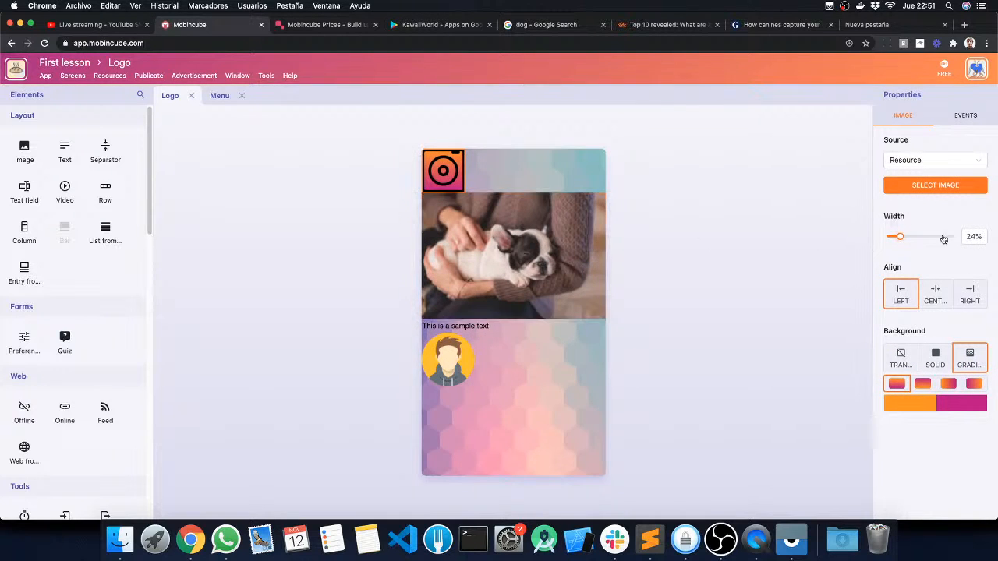
left_click(487, 231)
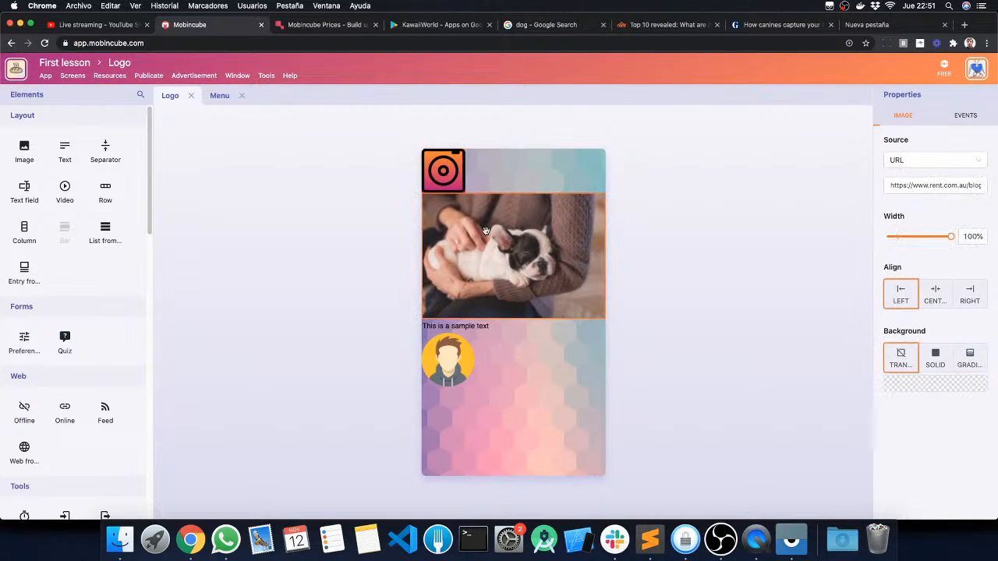
left_click_drag(948, 239, 914, 237)
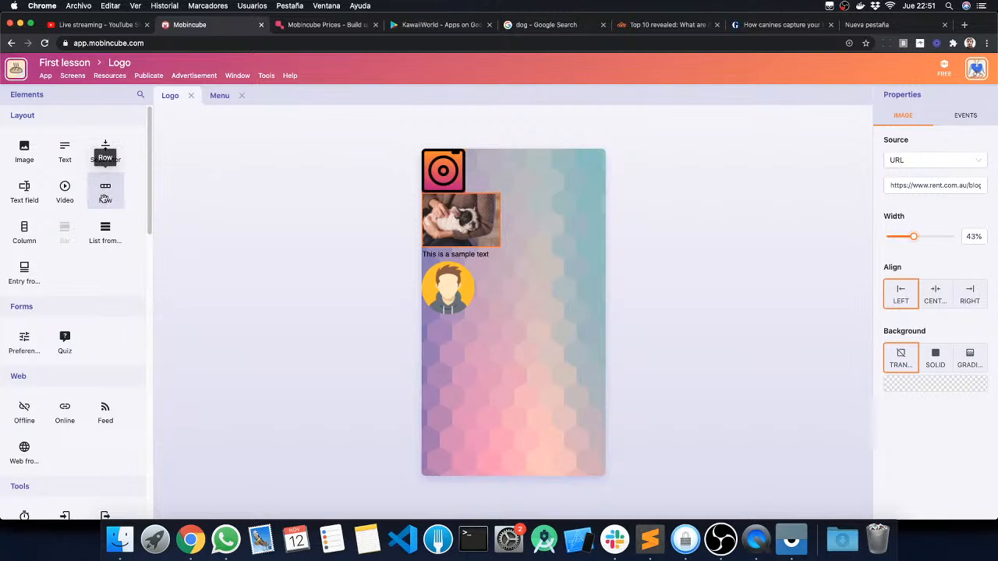
Step: Add a row below the user avatar and place a column inside it
left_click_drag(106, 195, 462, 356)
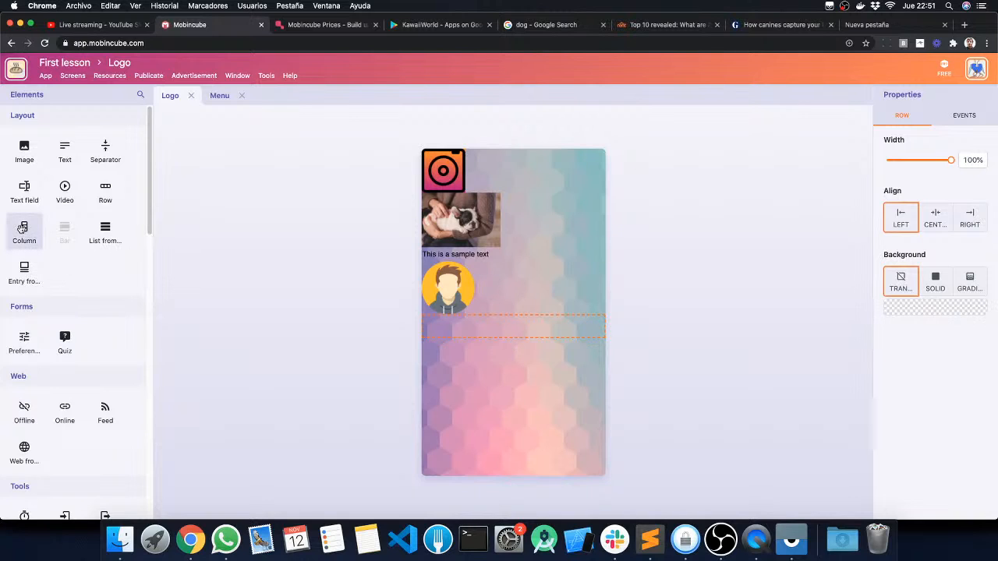
left_click_drag(24, 227, 475, 327)
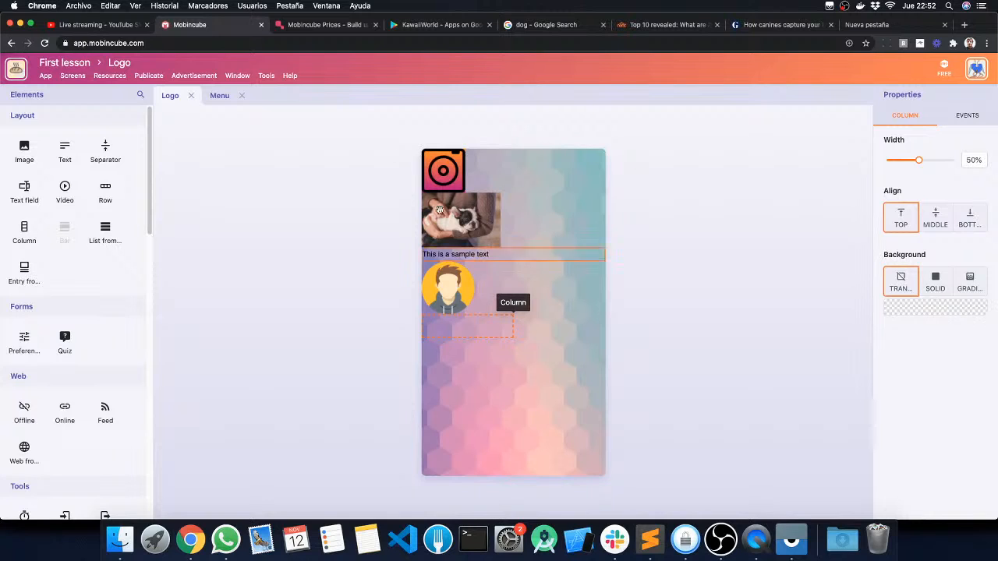
Step: Show the content tree, widen it, and expand the row and its column
left_click(236, 74)
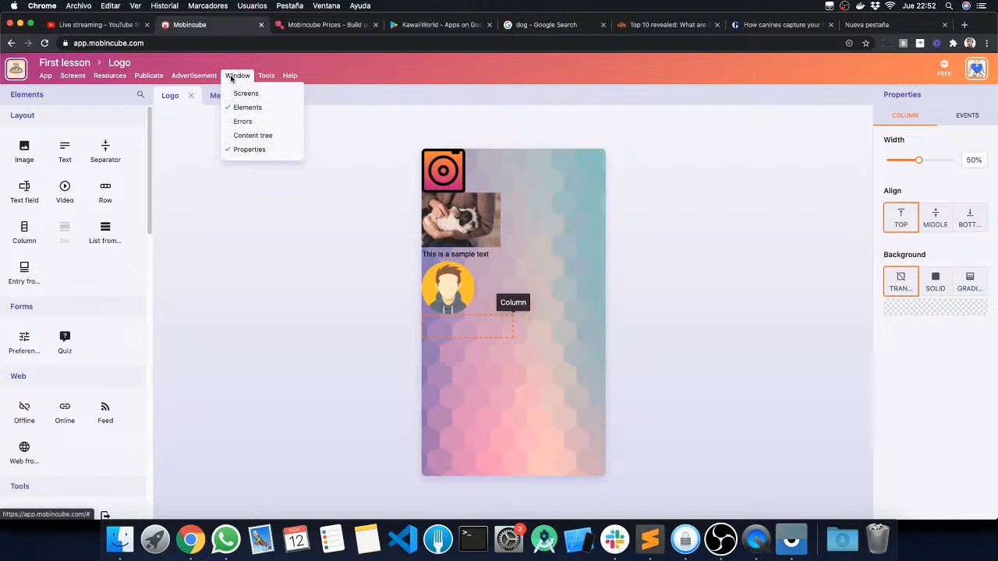
left_click(253, 136)
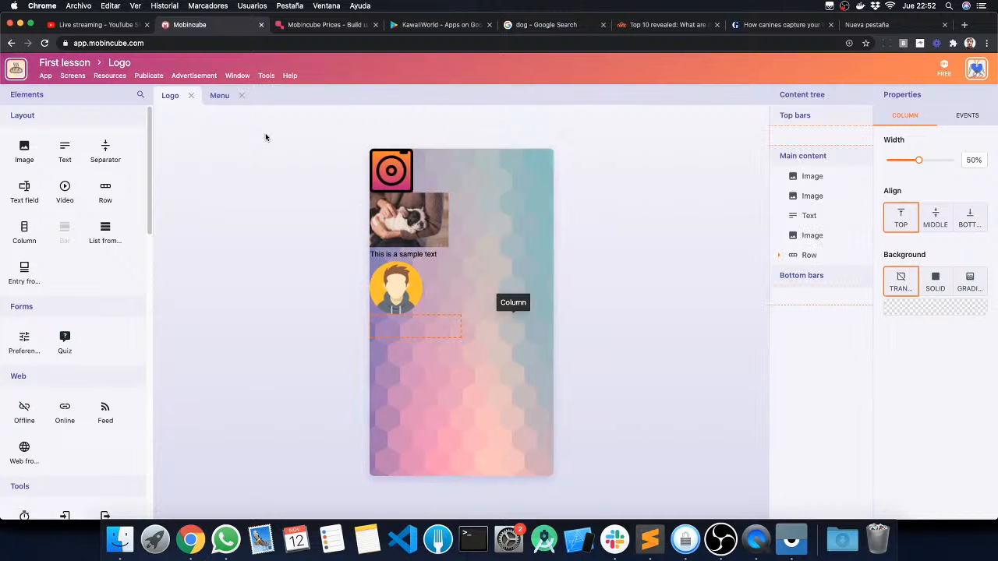
left_click_drag(767, 179, 649, 189)
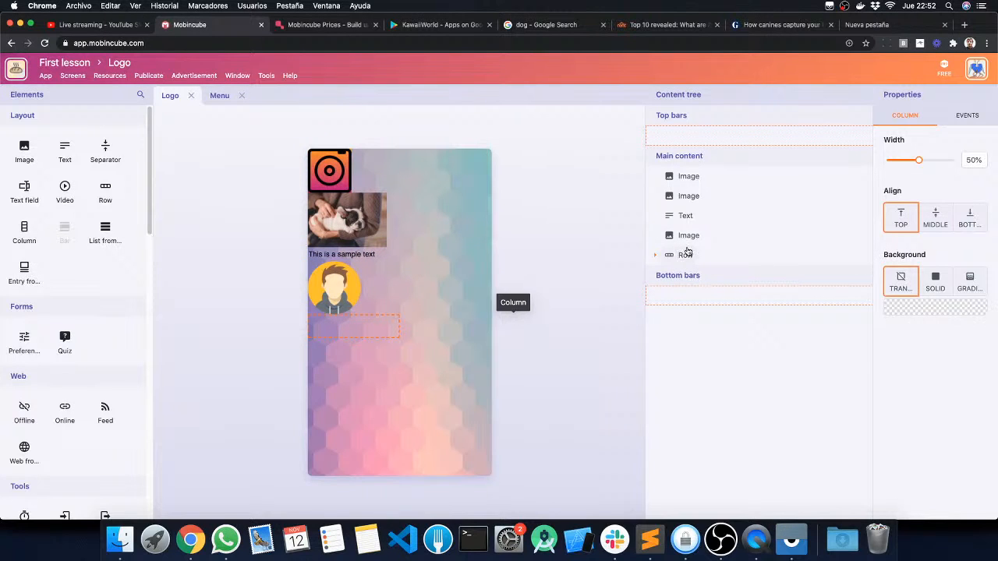
left_click(654, 255)
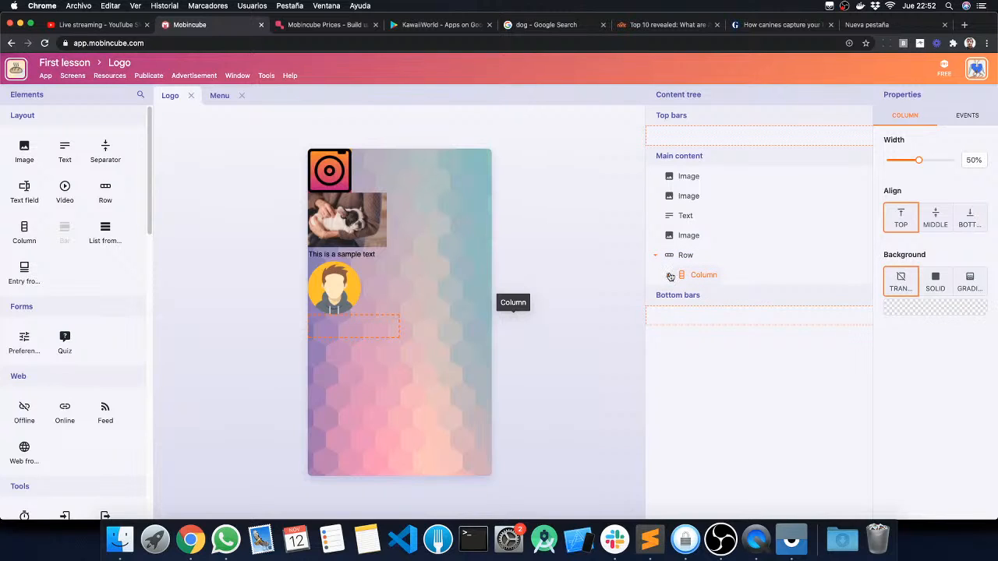
left_click(667, 275)
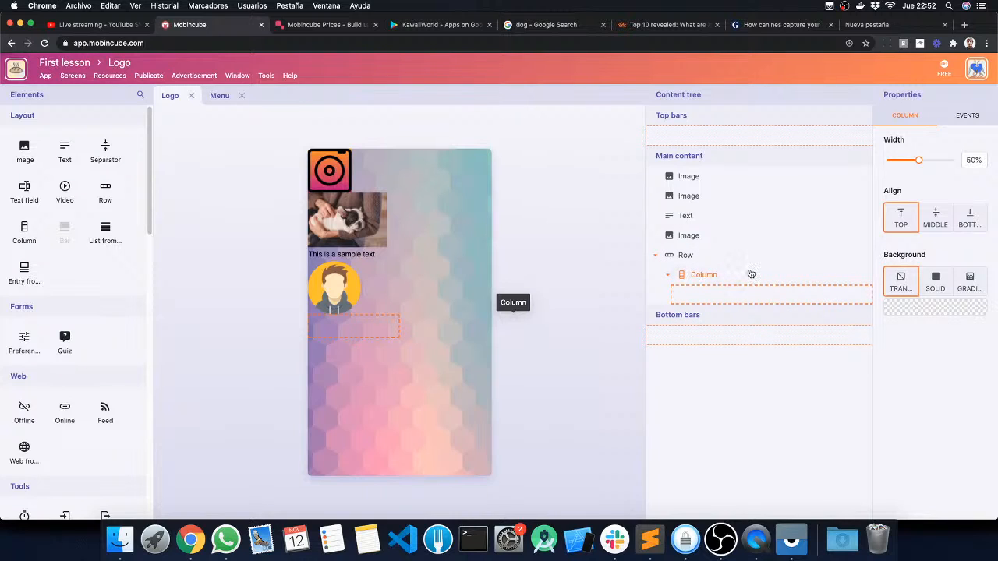
Step: Give the row a solid bright green background and dismiss the demo notification
left_click(683, 256)
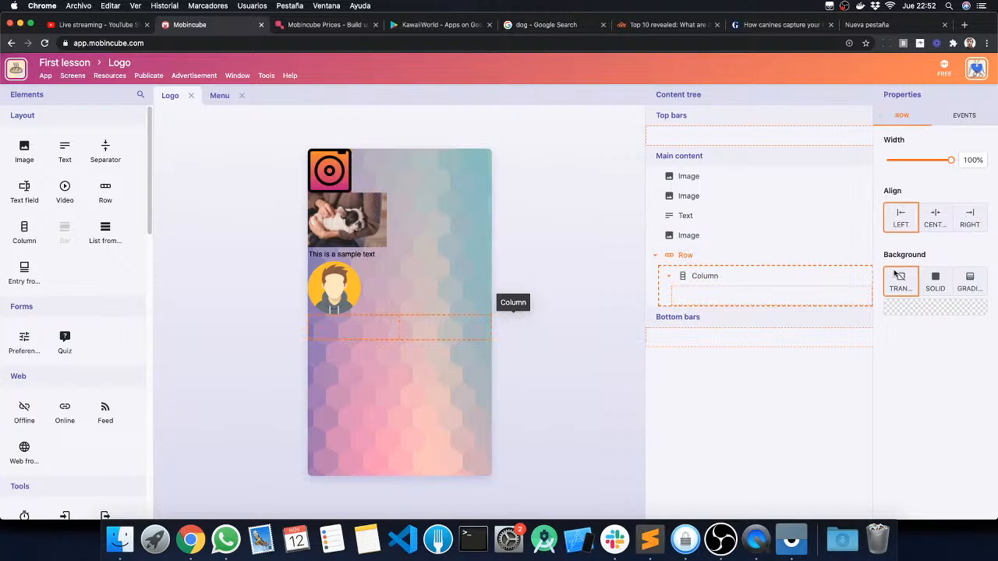
left_click(935, 282)
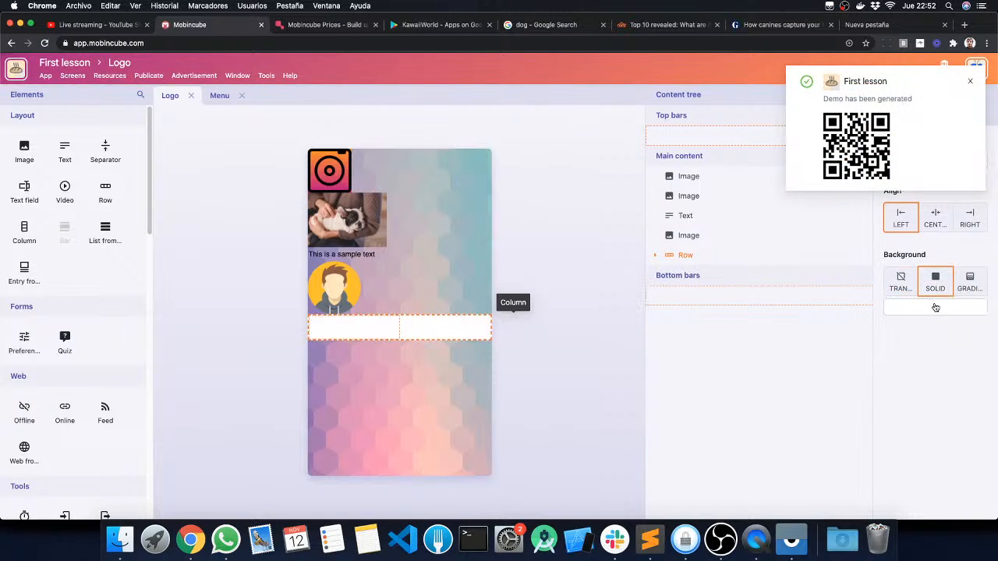
left_click(935, 307)
left_click_drag(957, 339, 994, 303)
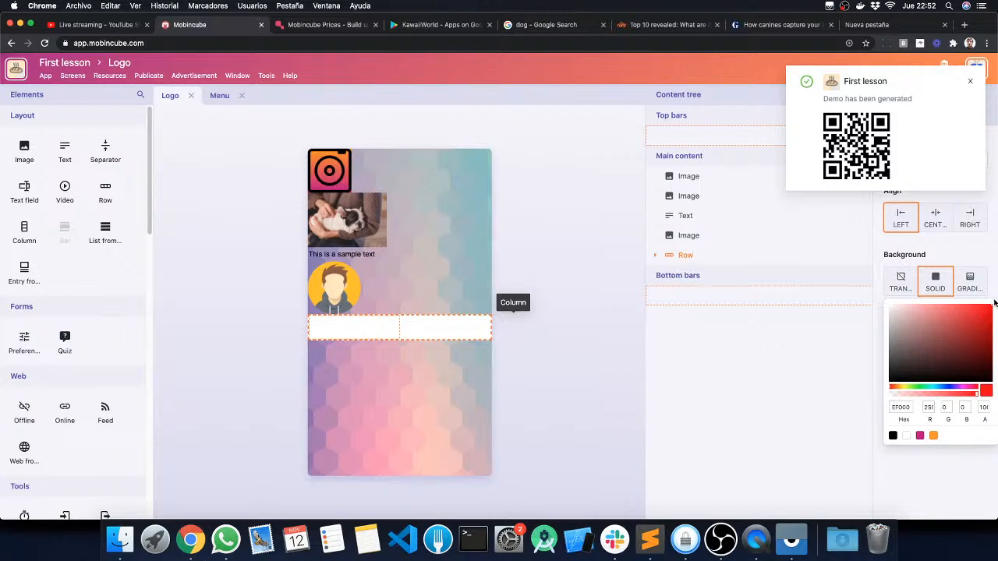
left_click(920, 385)
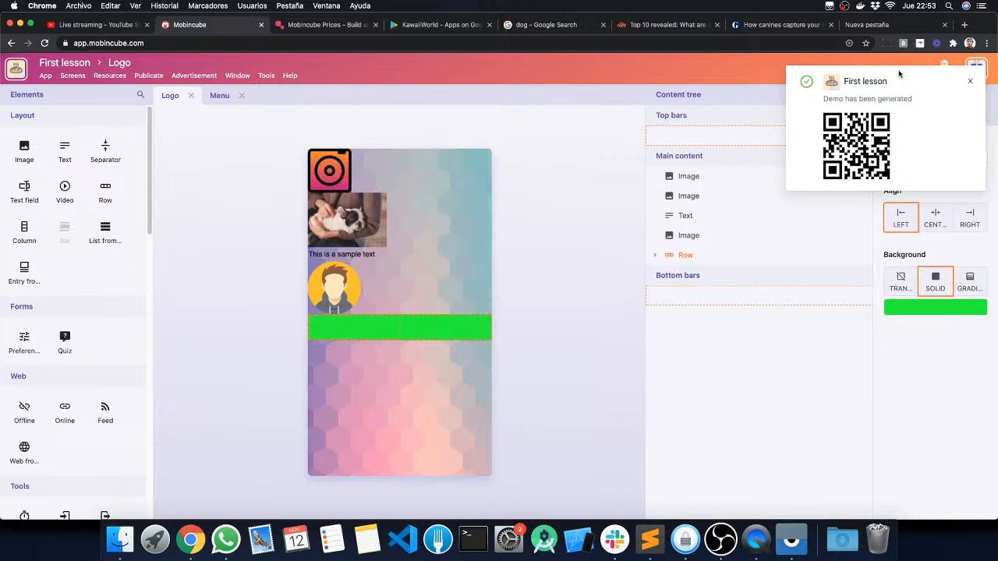
left_click(970, 81)
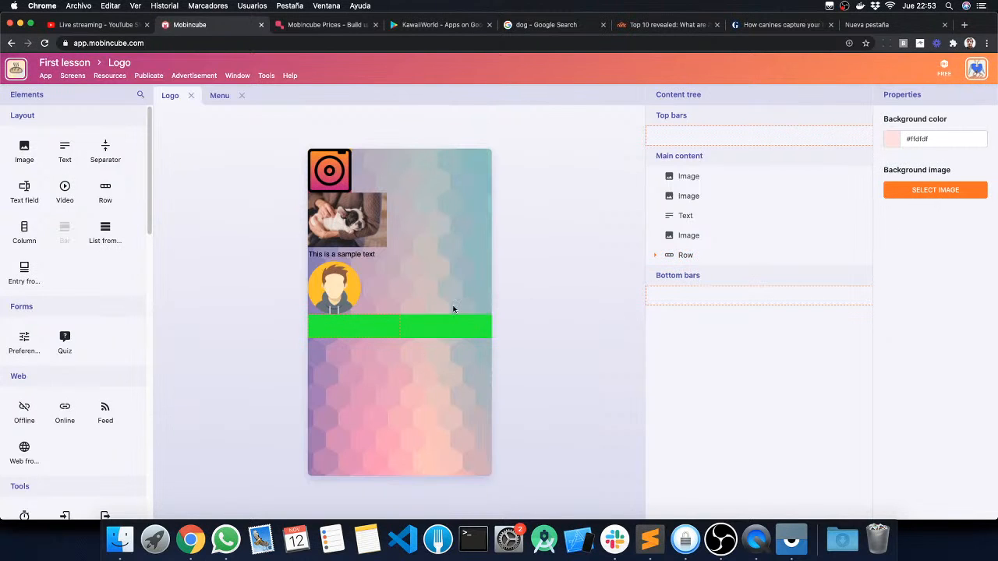
Step: Add an image element inside the row's column and assign the smiling T-shirt resource to it
left_click(685, 257)
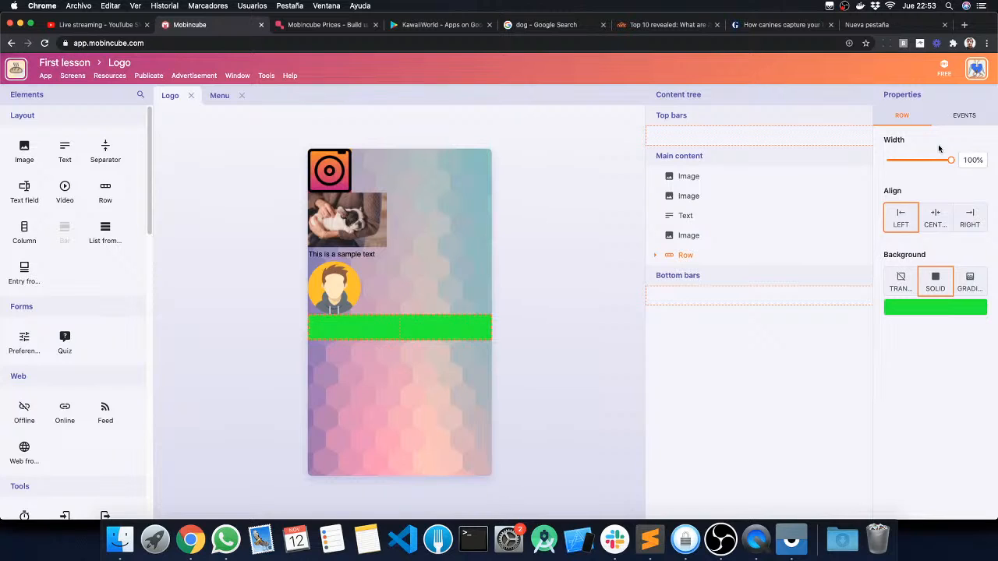
left_click(655, 255)
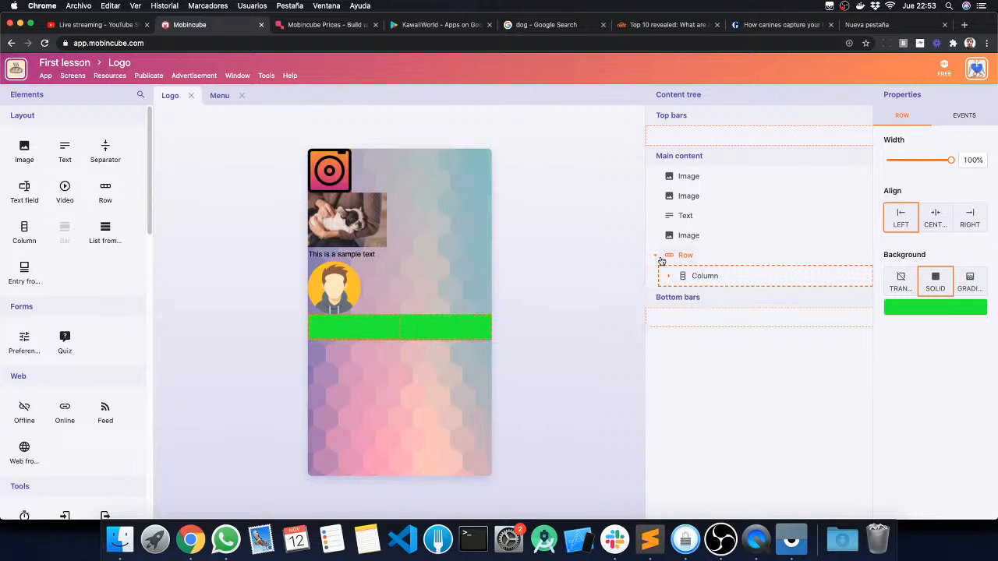
left_click(668, 276)
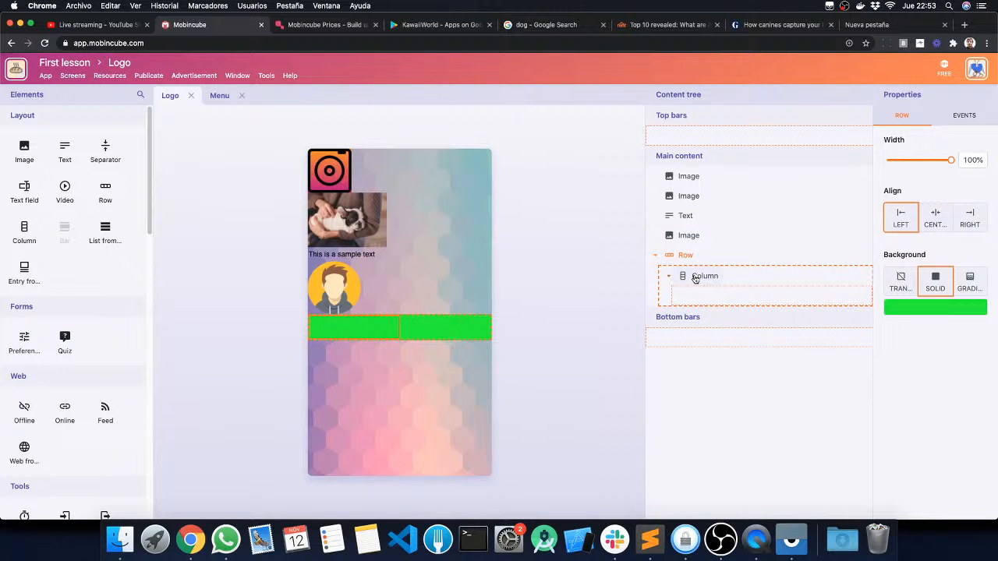
left_click(696, 278)
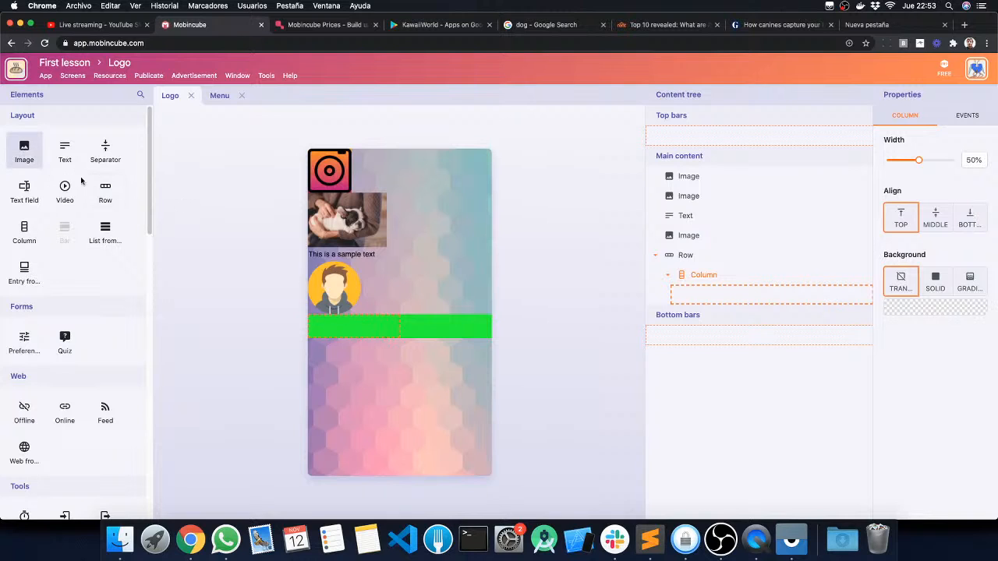
left_click_drag(24, 152, 336, 356)
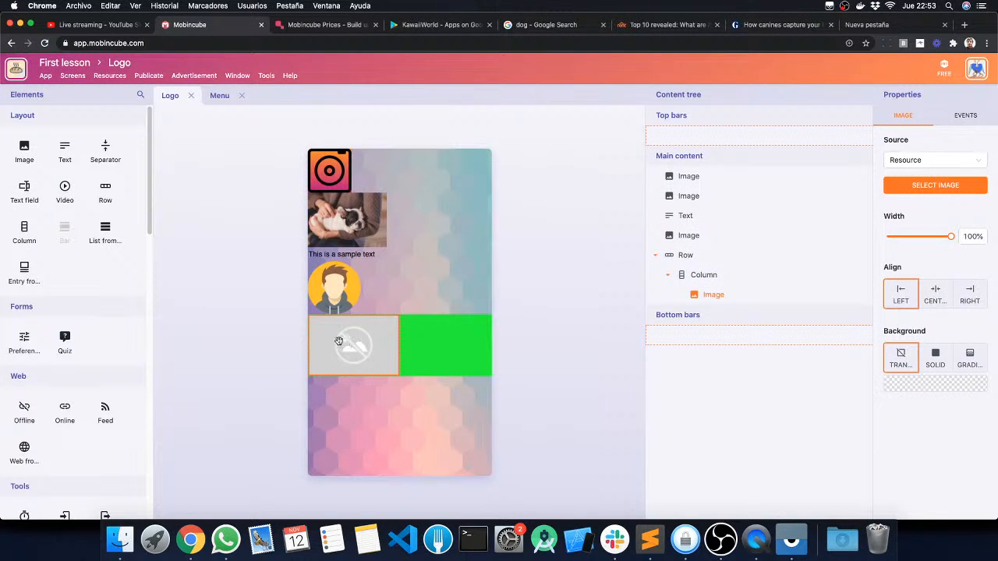
left_click(915, 186)
left_click(472, 187)
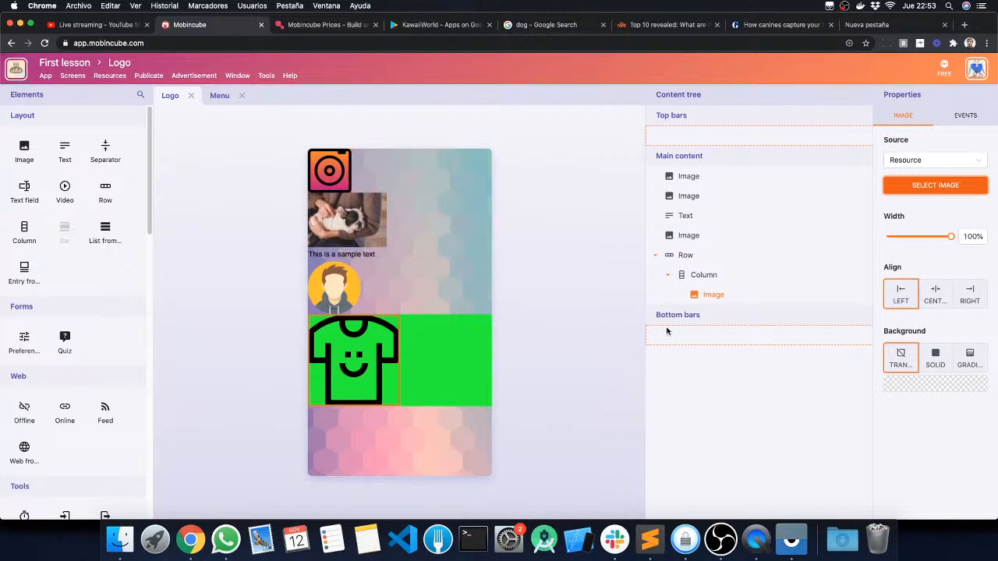
Step: Give the column holding the T-shirt a solid pure red background and dismiss the demo notification
left_click(704, 276)
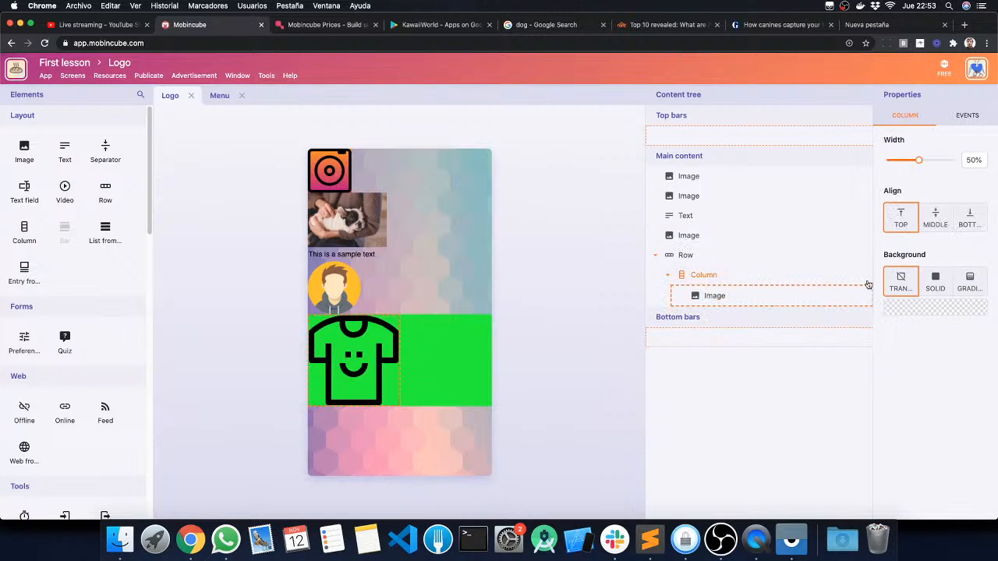
left_click(935, 282)
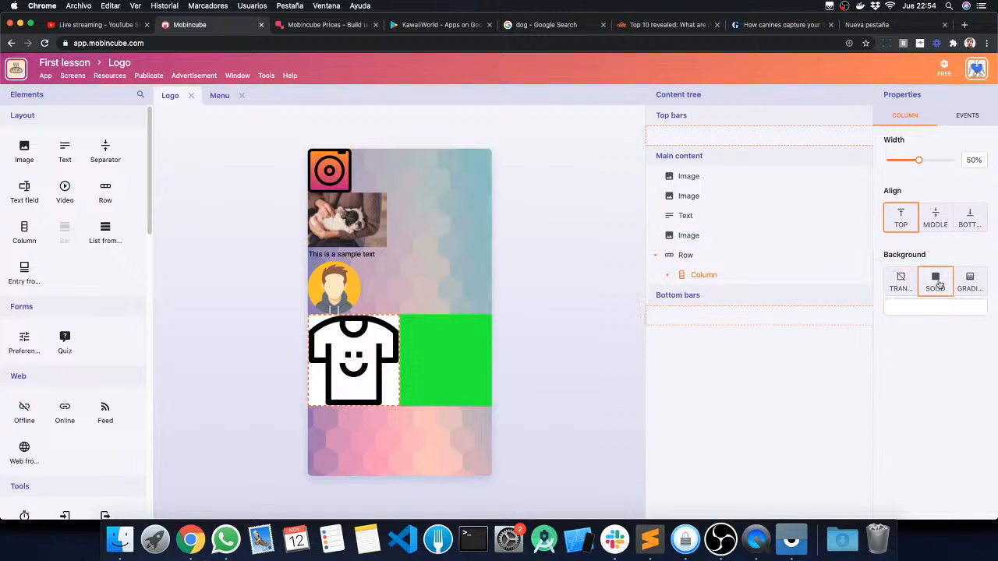
left_click(936, 307)
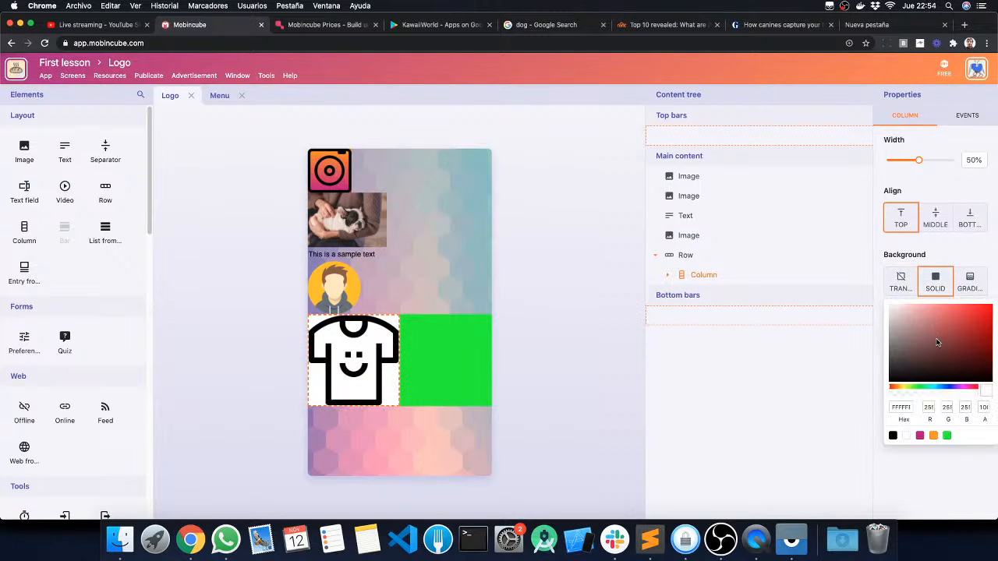
left_click_drag(956, 366, 993, 307)
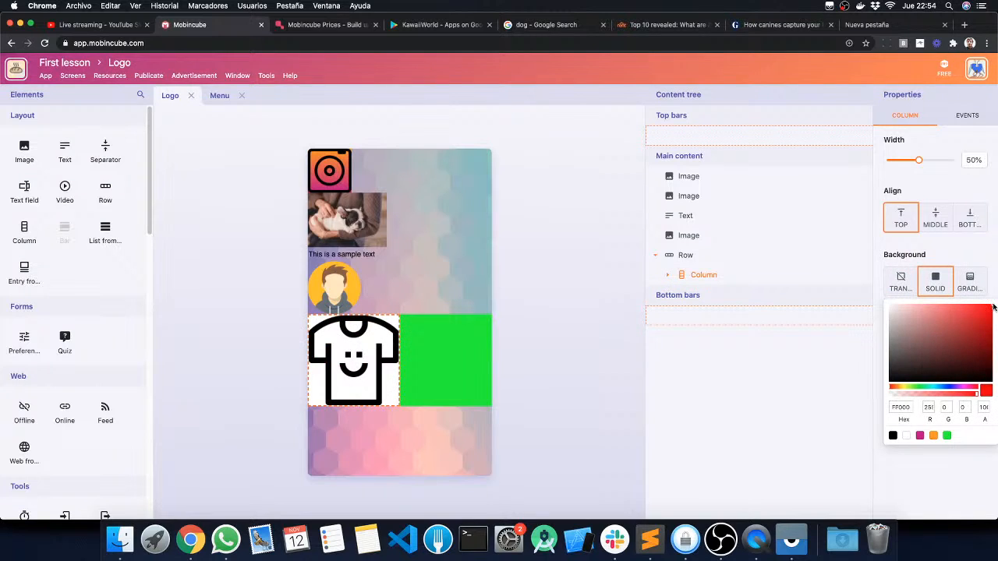
left_click(967, 256)
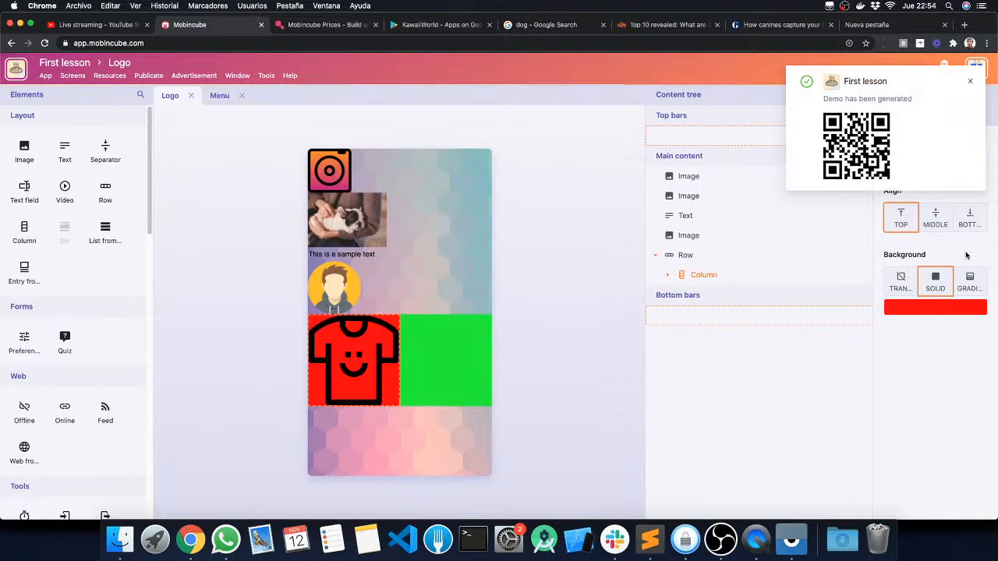
left_click(970, 81)
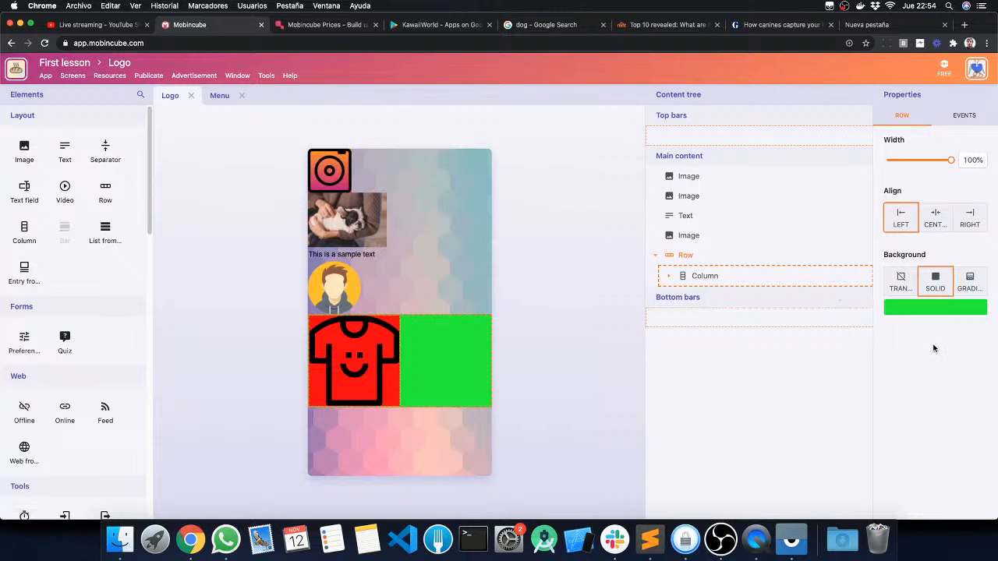
Step: Expand the column in the content tree and inspect the properties of its T-shirt image and of the column itself
left_click(701, 279)
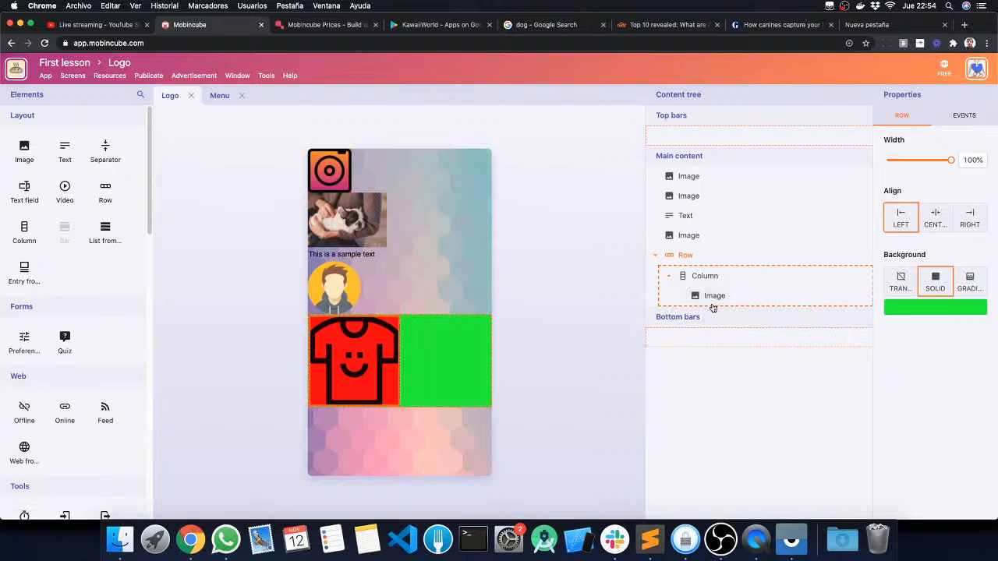
left_click(715, 297)
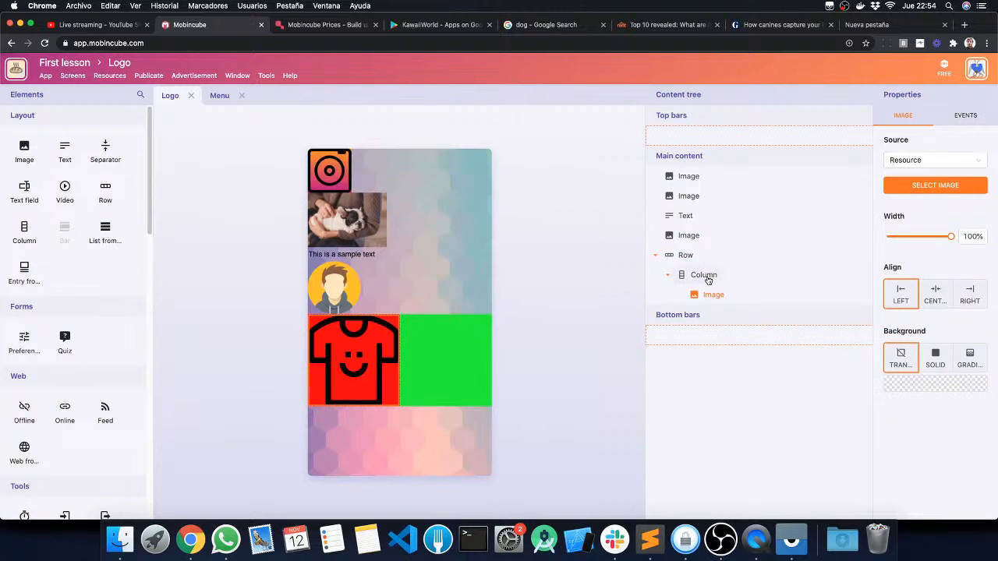
left_click(707, 278)
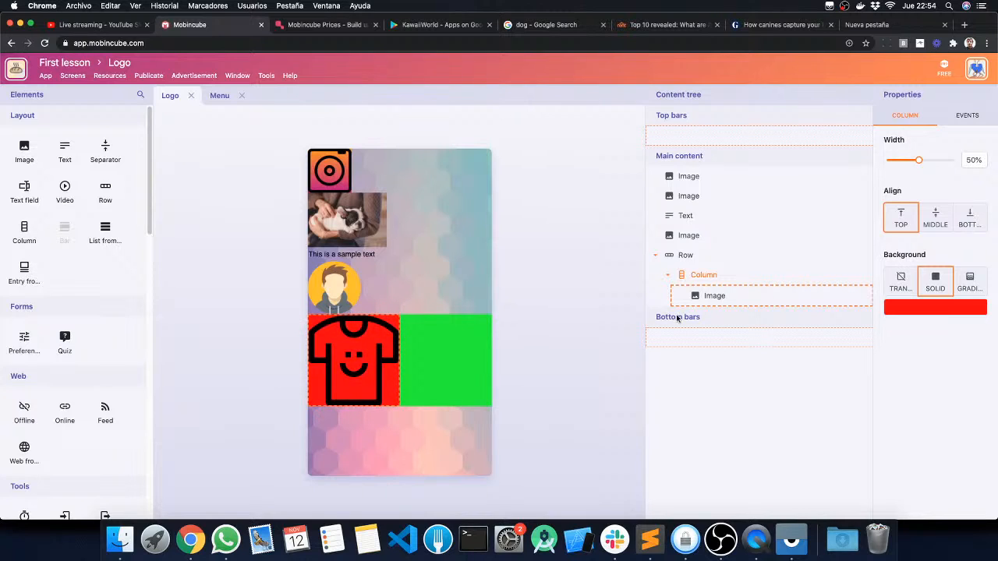
Step: Set the row's width to 50% and the width of the T-shirt image inside its column to 50%
left_click(686, 257)
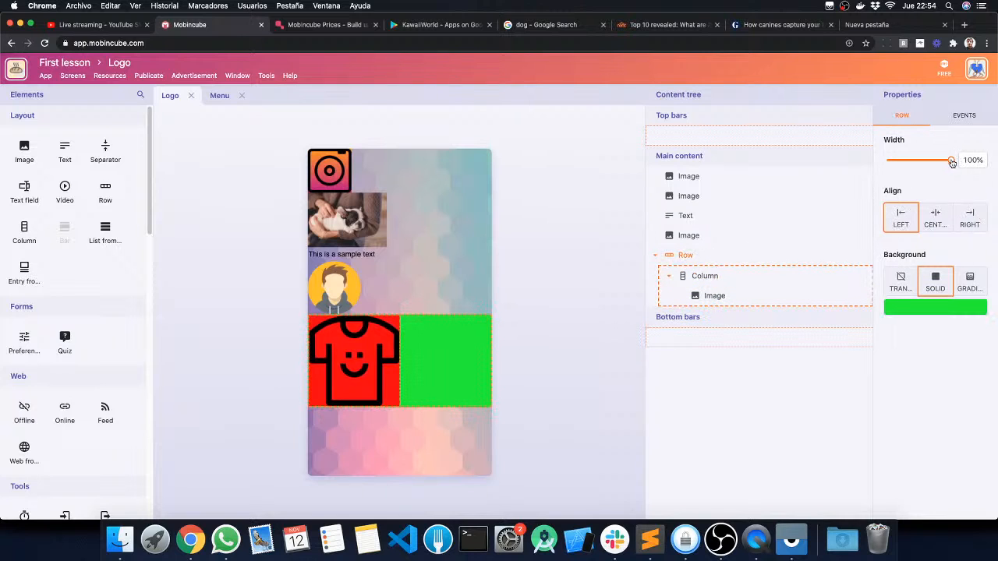
left_click_drag(951, 162, 921, 162)
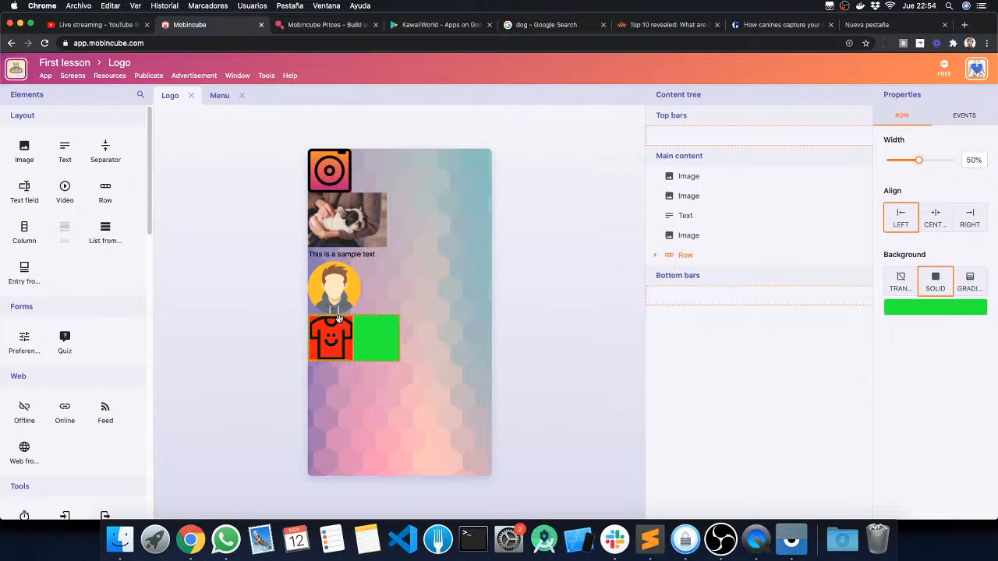
left_click(655, 255)
left_click(706, 278)
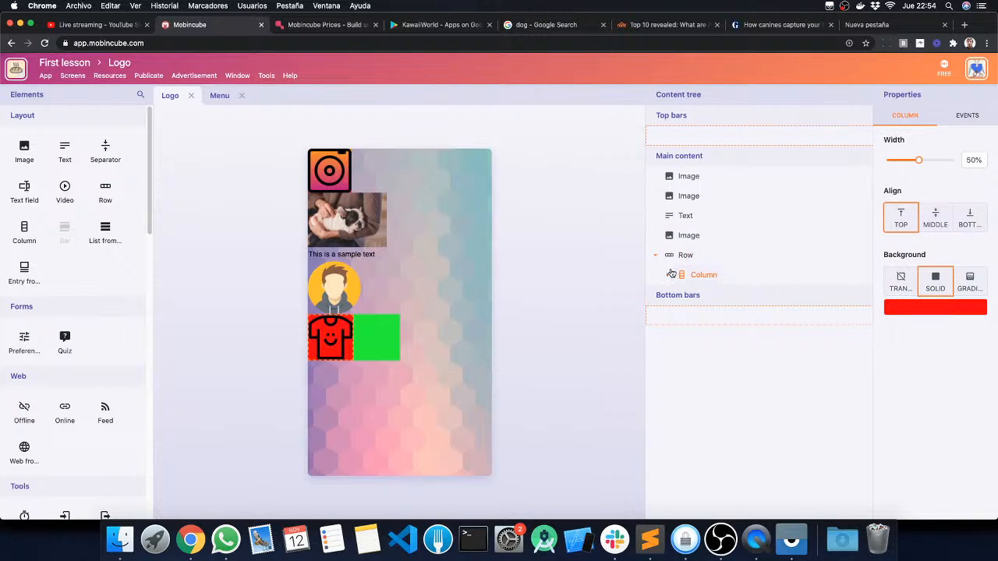
left_click(668, 274)
left_click(713, 295)
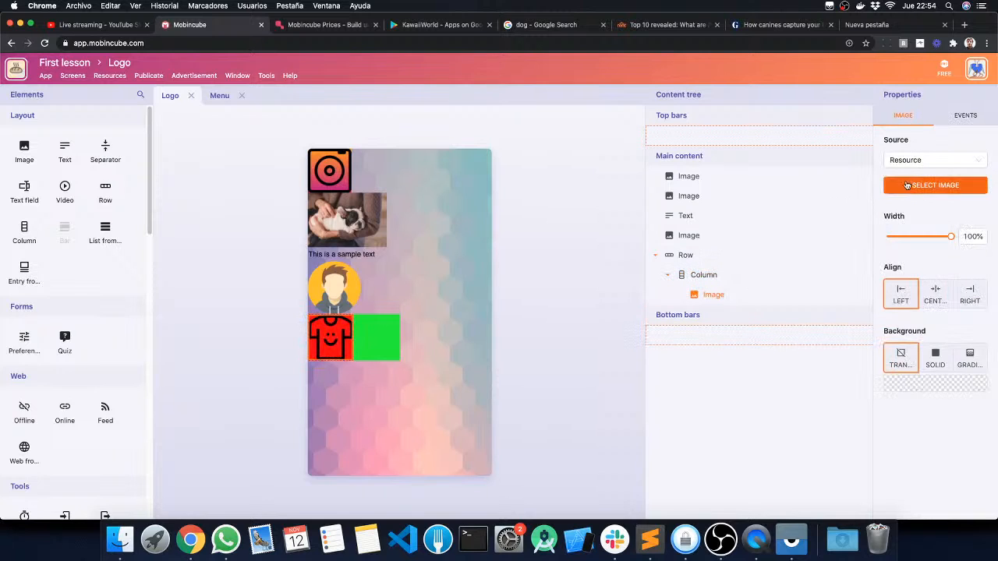
left_click_drag(950, 236, 920, 238)
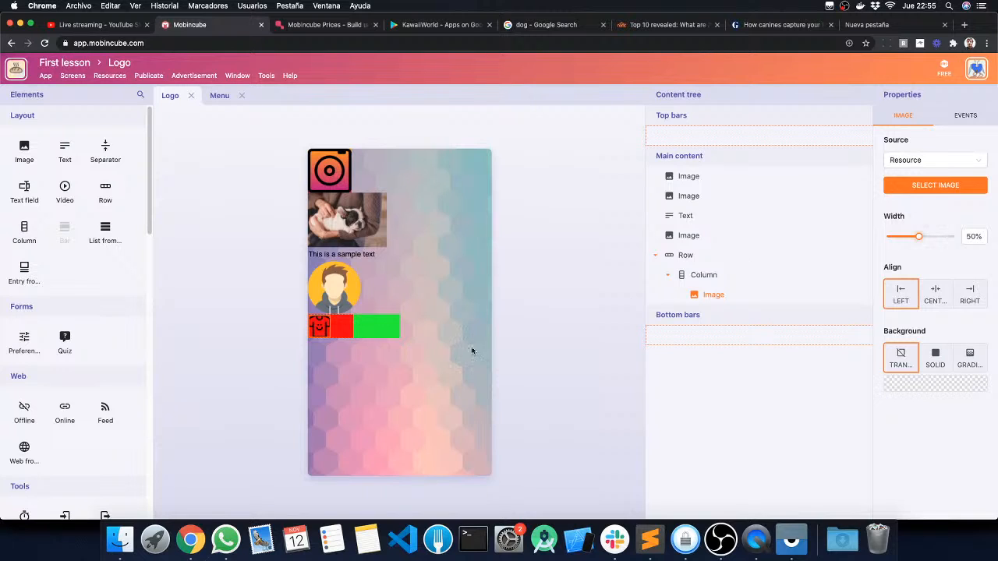
Step: Centre-align the row on the screen and centre the T-shirt image within its column
left_click(684, 255)
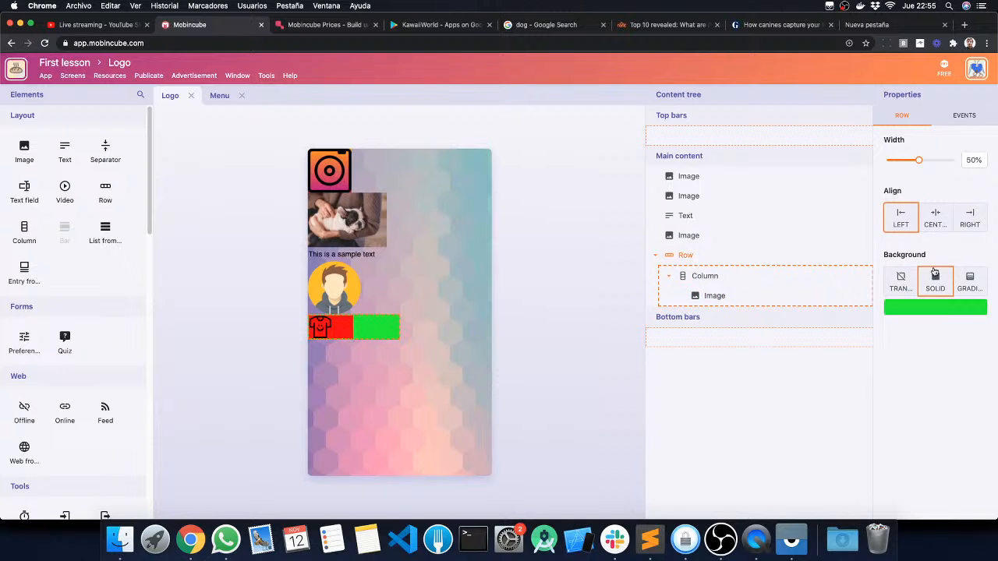
left_click(936, 219)
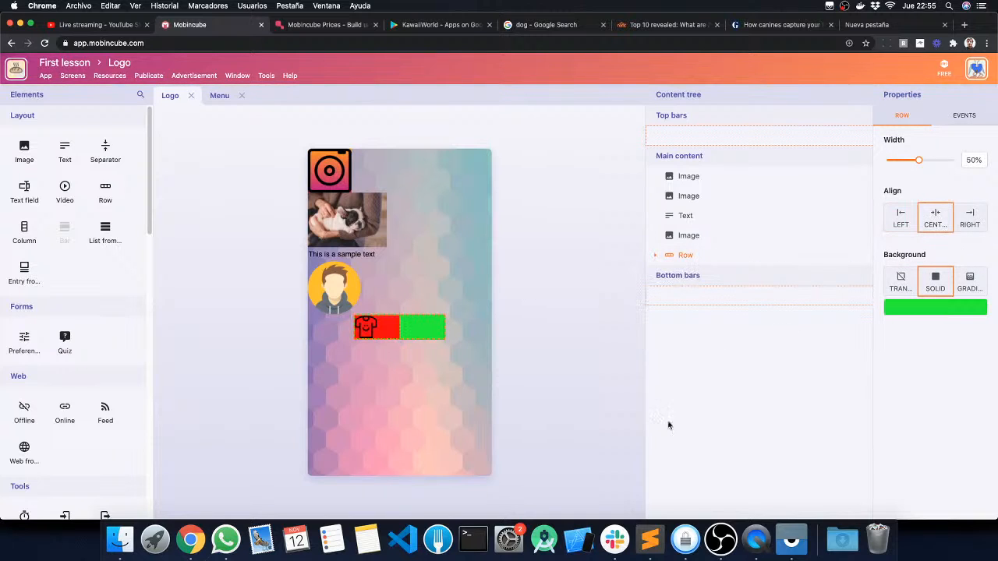
left_click(654, 255)
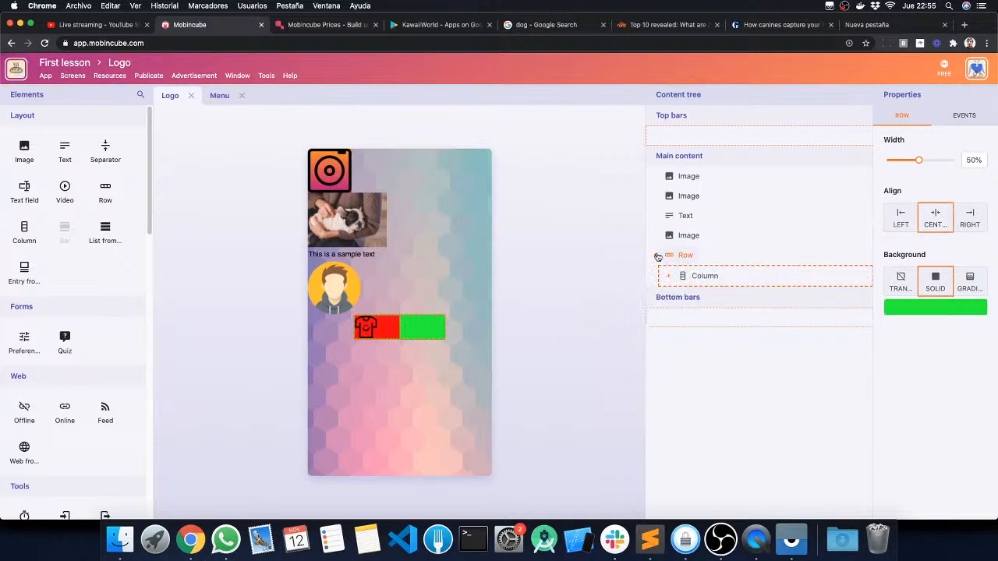
left_click(724, 296)
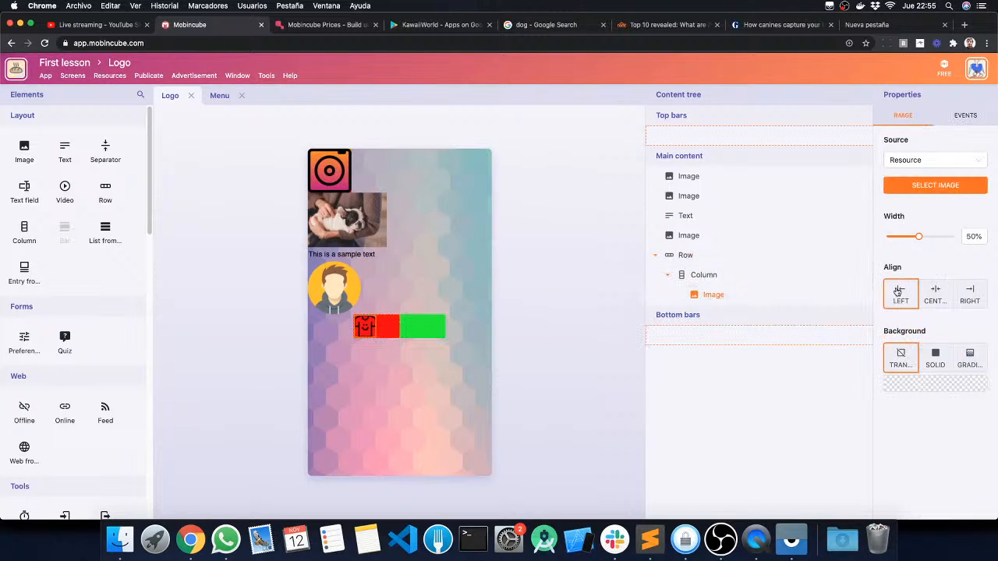
left_click(936, 295)
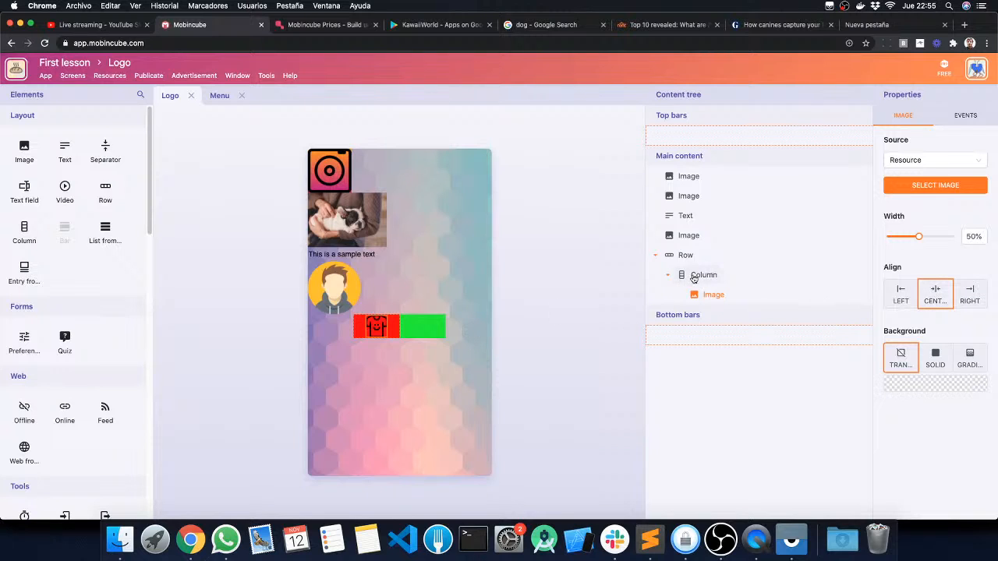
Step: Add a text element reading "My t-shirt" below the T-shirt image in the red column and centre its text
left_click(65, 150)
left_click_drag(218, 187, 373, 375)
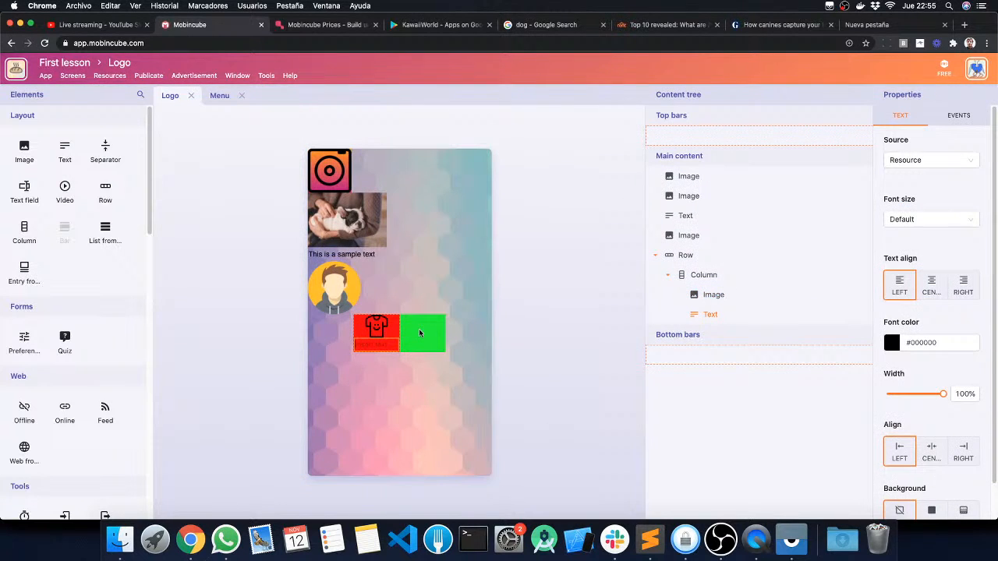
type("My t-shirt")
left_click(939, 285)
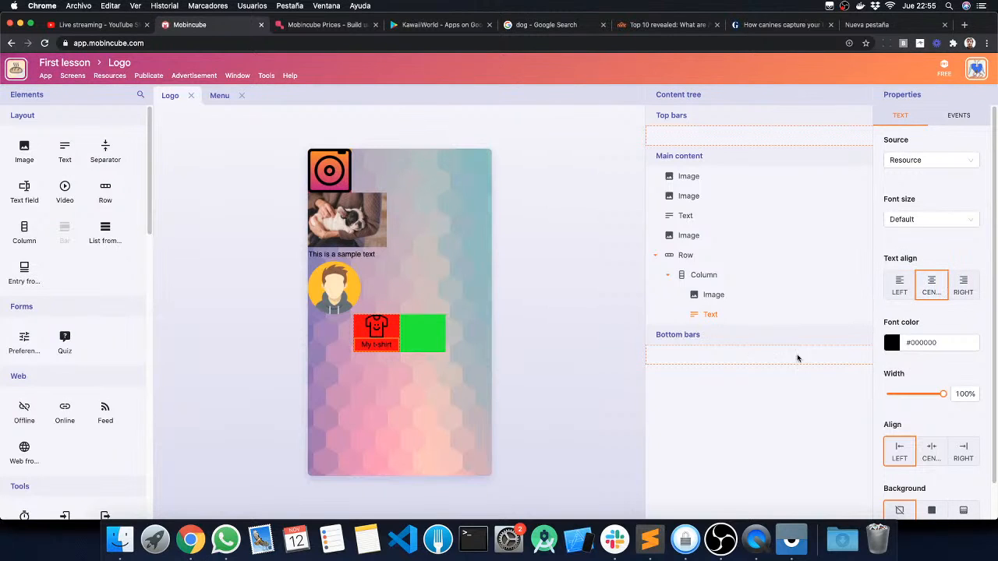
Step: Add a second column to the row, after the T-shirt column, and set its width to 25%
left_click(547, 276)
left_click(547, 276)
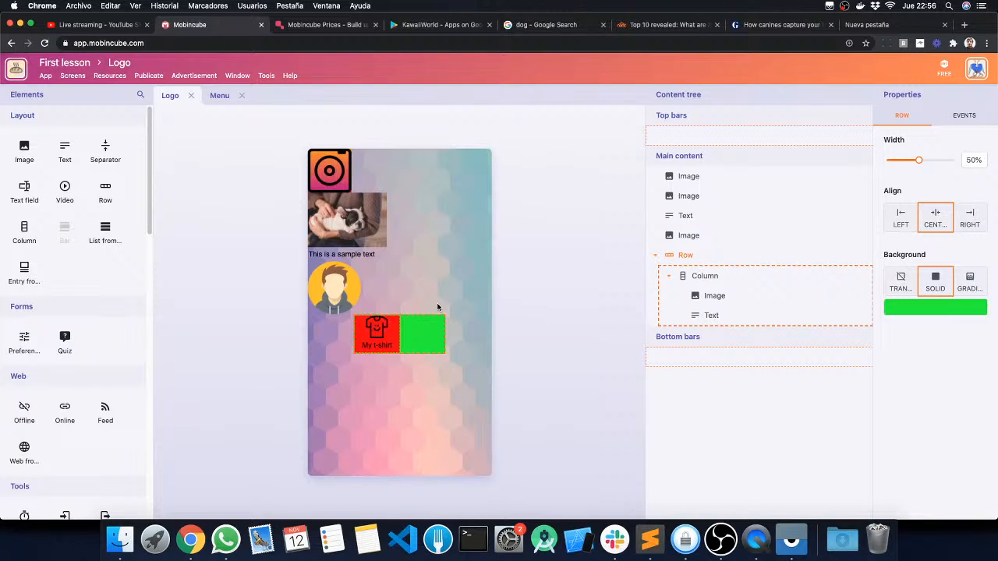
left_click(664, 279)
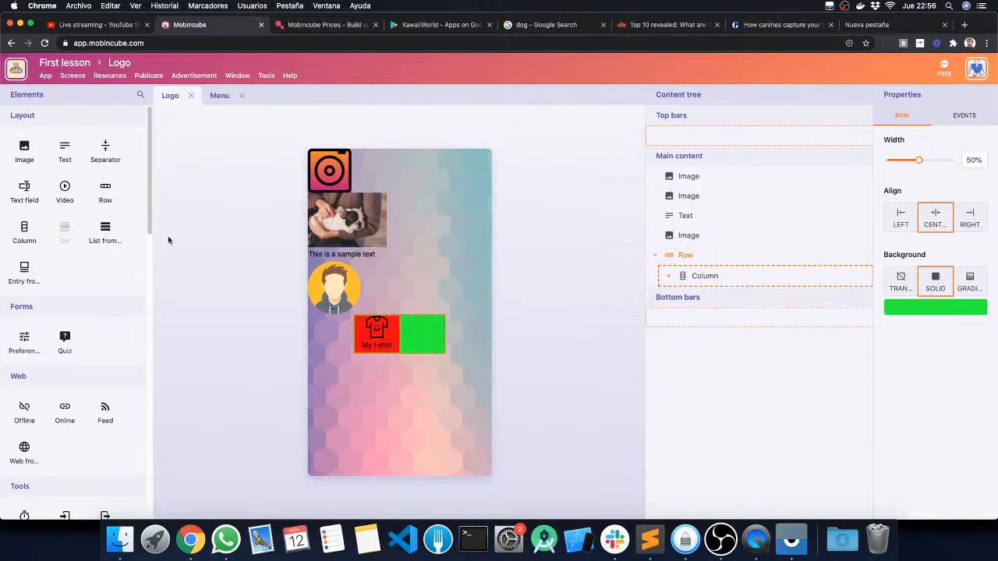
left_click_drag(24, 230, 698, 301)
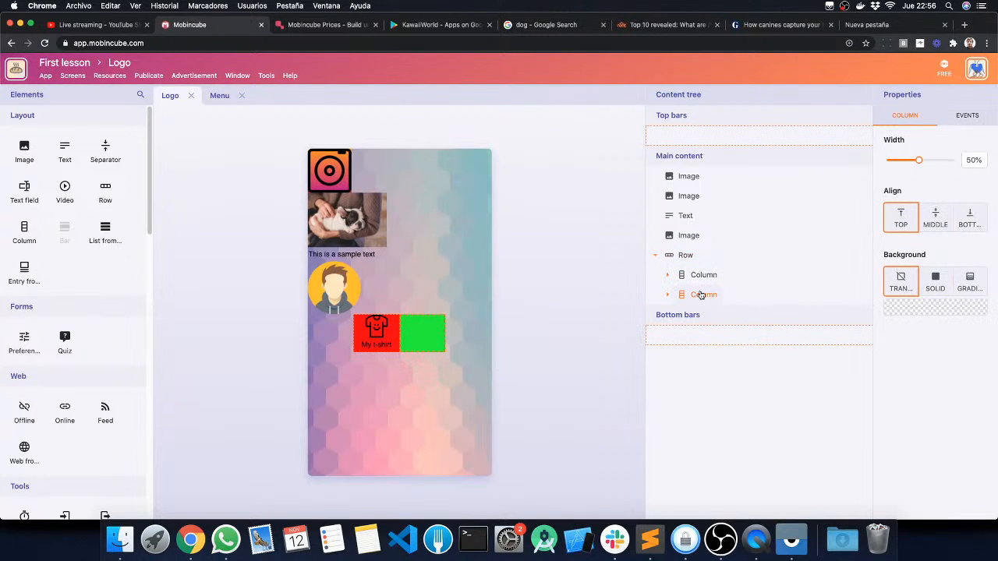
left_click_drag(918, 160, 902, 161)
left_click_drag(901, 161, 902, 160)
Step: Give the second column a solid medium blue background and dismiss the demo notification
left_click(943, 279)
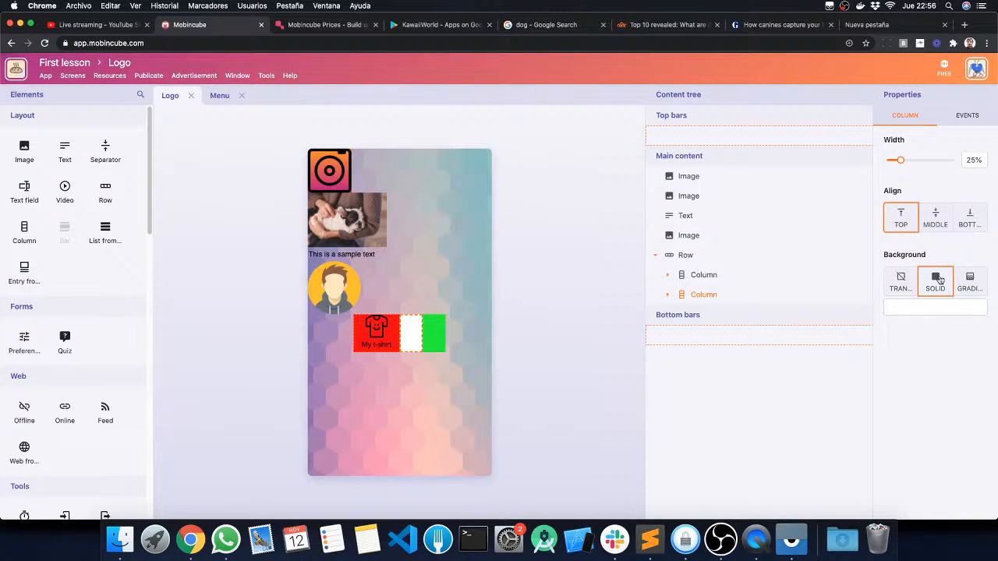
left_click(937, 309)
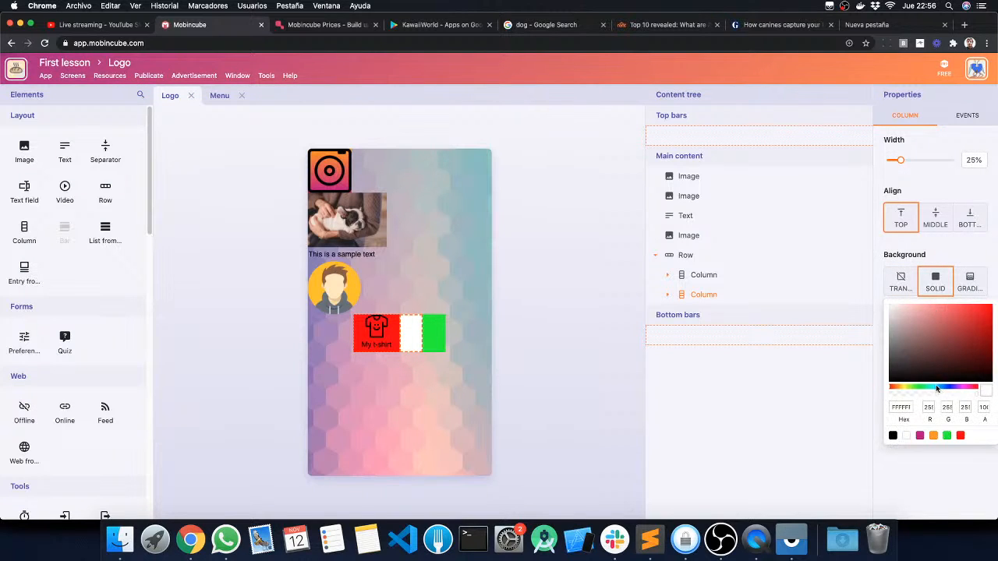
left_click_drag(937, 388, 942, 388)
left_click(946, 325)
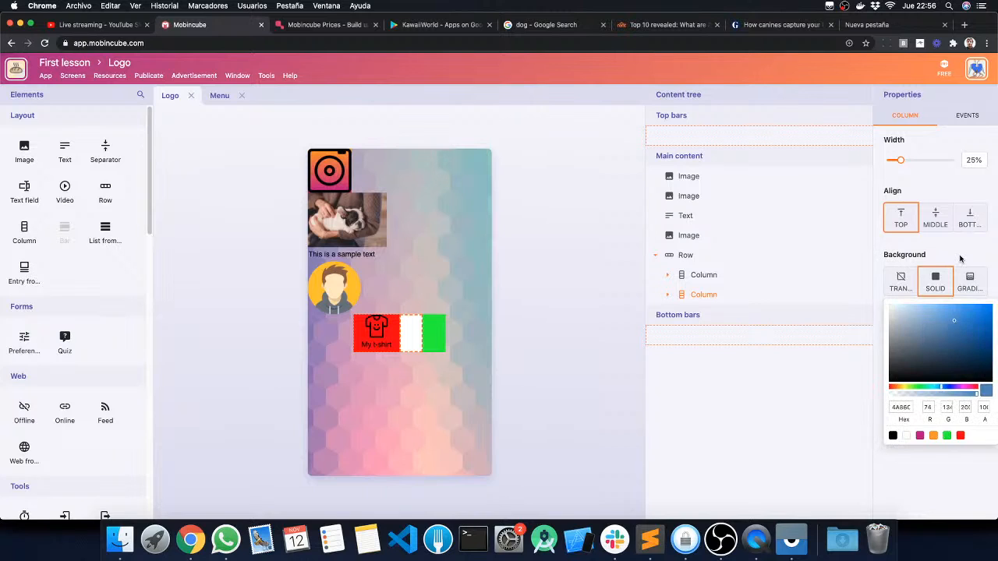
left_click(960, 259)
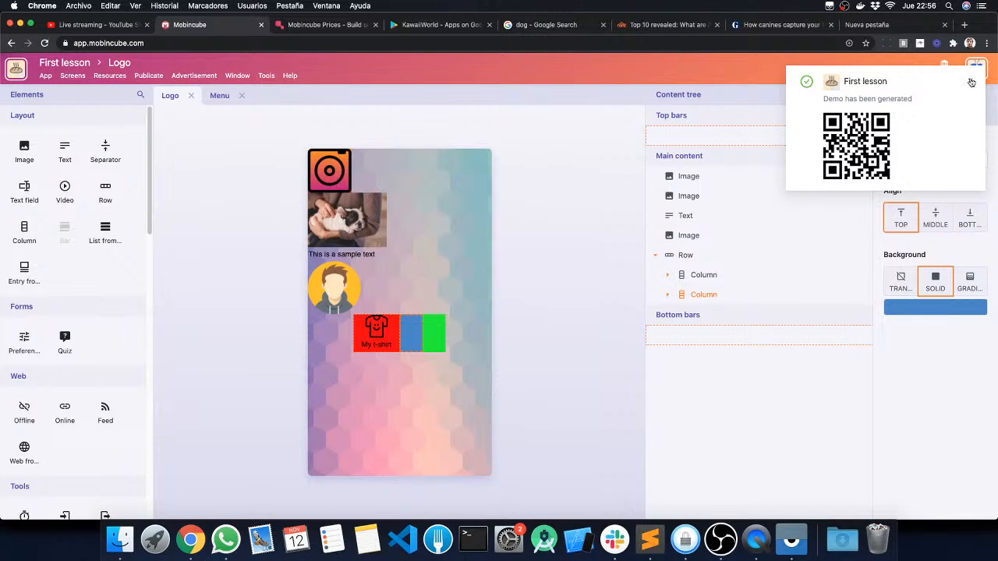
left_click(971, 82)
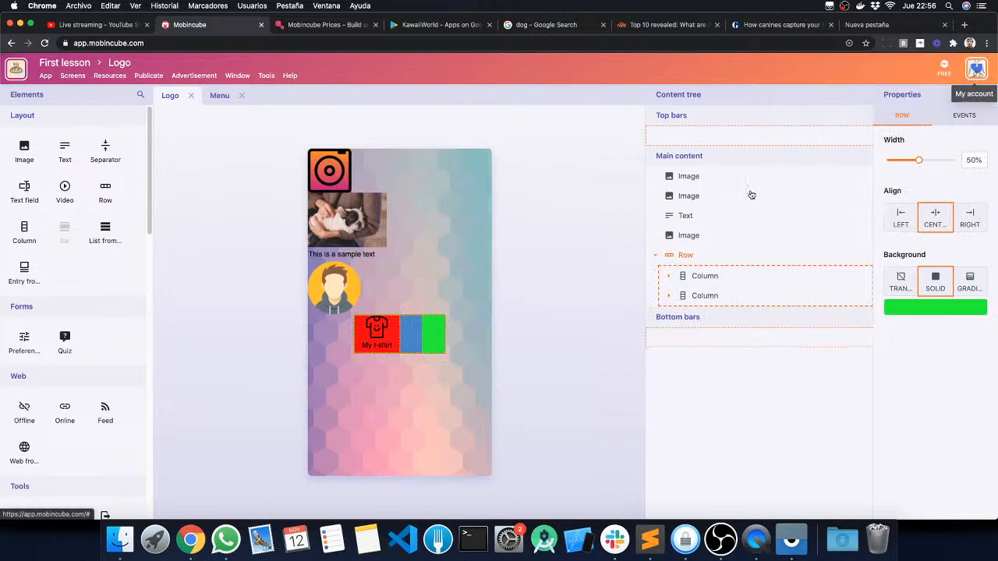
Step: Add an image element inside the blue column and assign the magnifying-glass icon resource to it
left_click(24, 150)
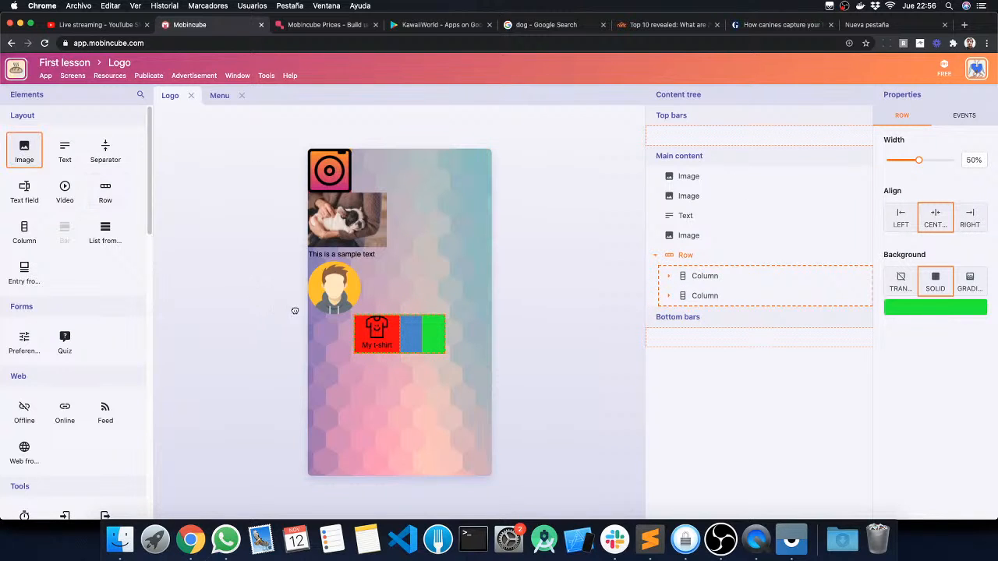
left_click_drag(294, 310, 409, 360)
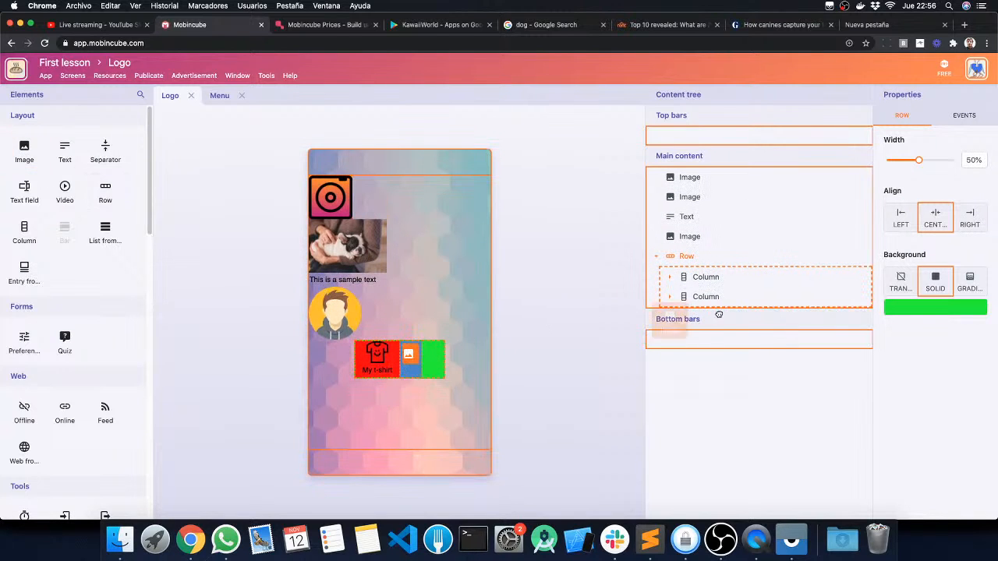
mouse_move(718, 314)
left_mouse_down()
mouse_move(686, 311)
mouse_move(686, 356)
mouse_move(686, 257)
mouse_move(690, 351)
mouse_move(670, 353)
mouse_move(699, 307)
mouse_move(708, 316)
left_mouse_up()
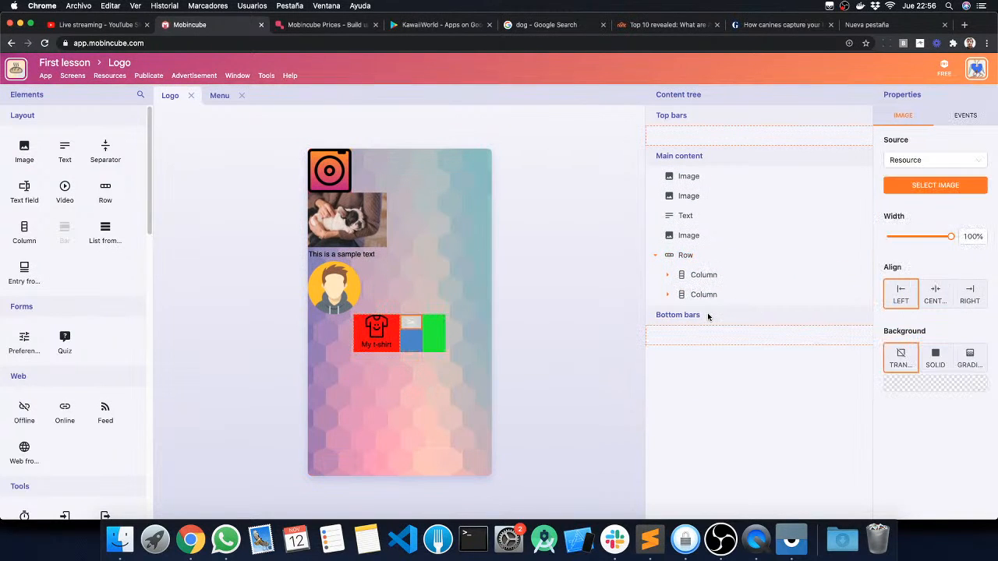
left_click(935, 184)
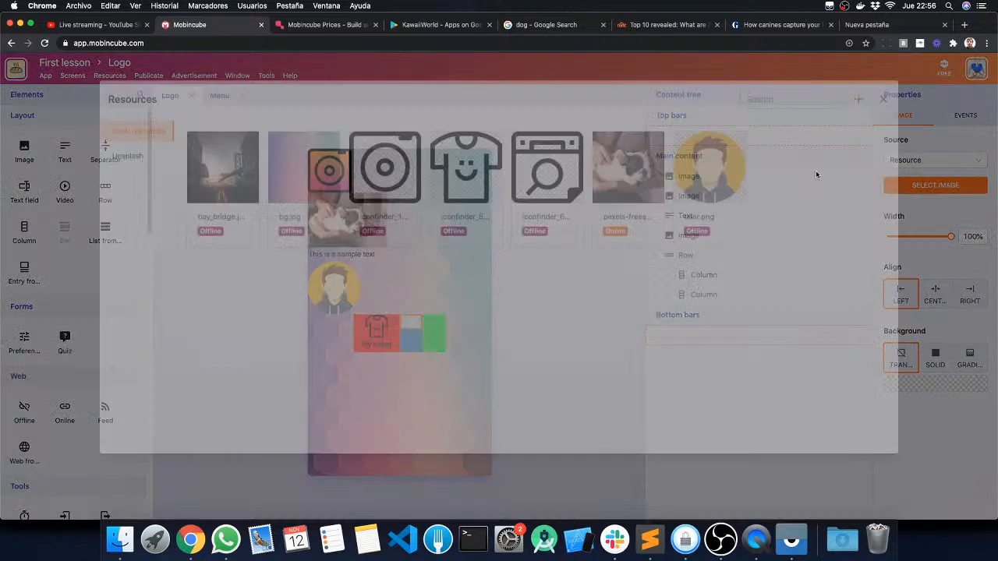
left_click(535, 185)
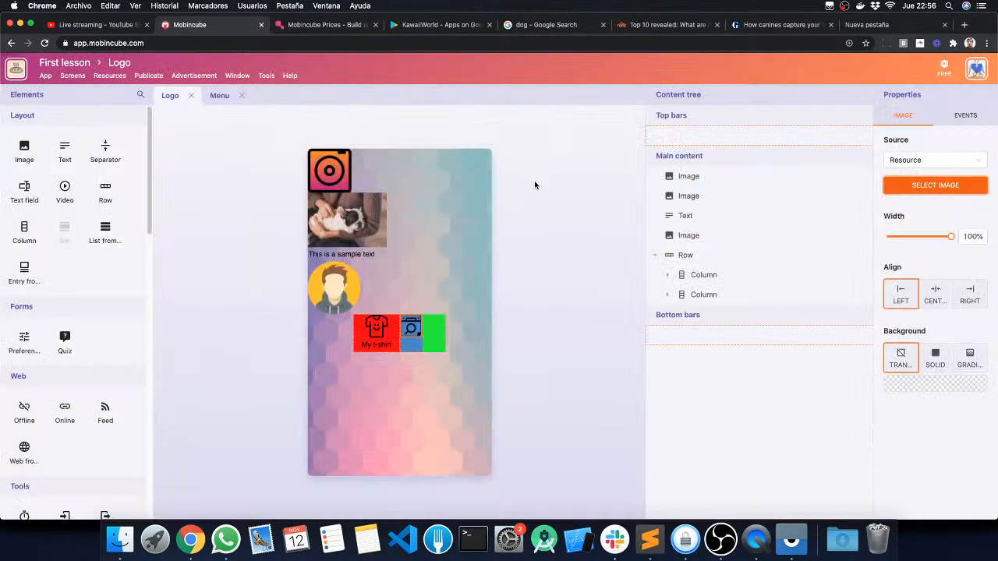
Step: Set the magnifying-glass image's width to 69%, centre-align it and move the selection up to the row
left_click_drag(948, 236, 933, 235)
left_click(942, 307)
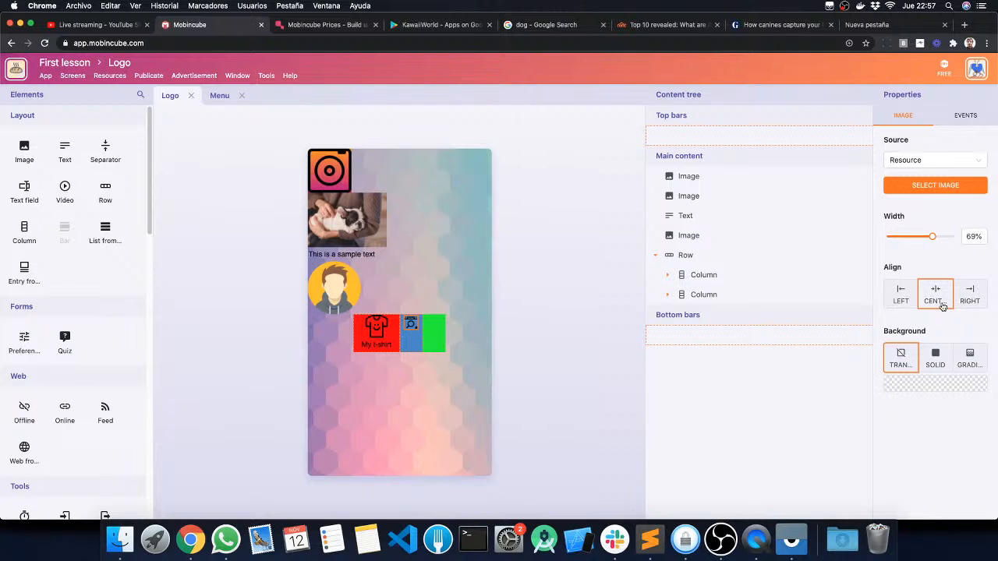
key("Escape")
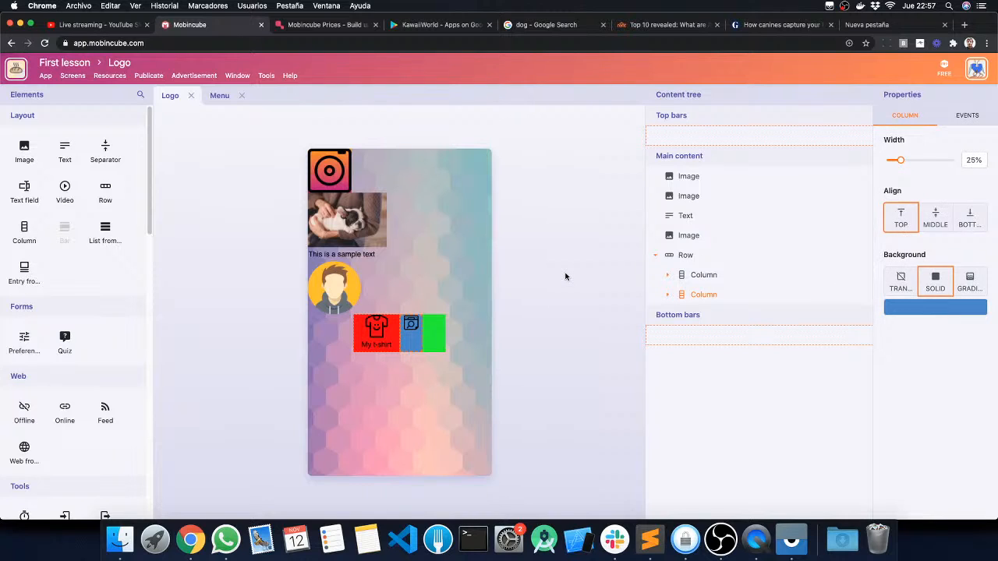
key("Escape")
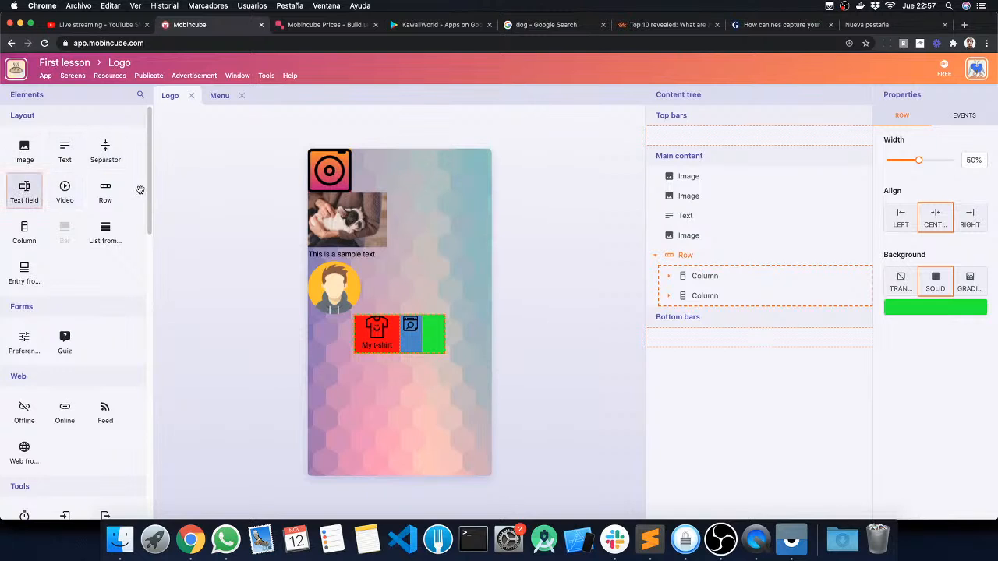
Step: Add a text field element between the sample text and the avatar image, and deselect it
left_click_drag(141, 191, 348, 303)
left_click(226, 285)
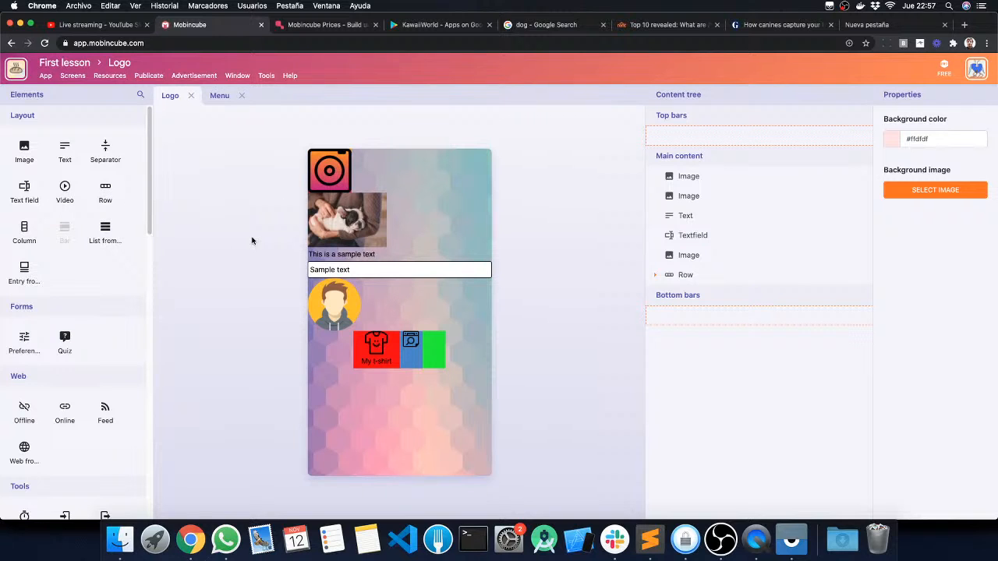
scroll(99, 262, "down", 10)
scroll(101, 195, "up", 6)
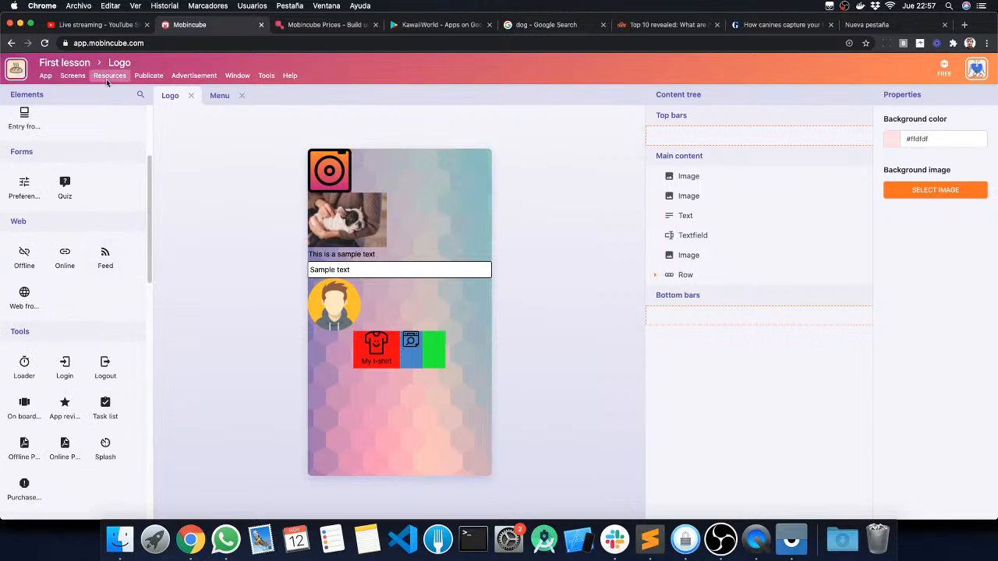
Step: Create a new screen and place girl.png from the desktop on it as an image
left_click(74, 76)
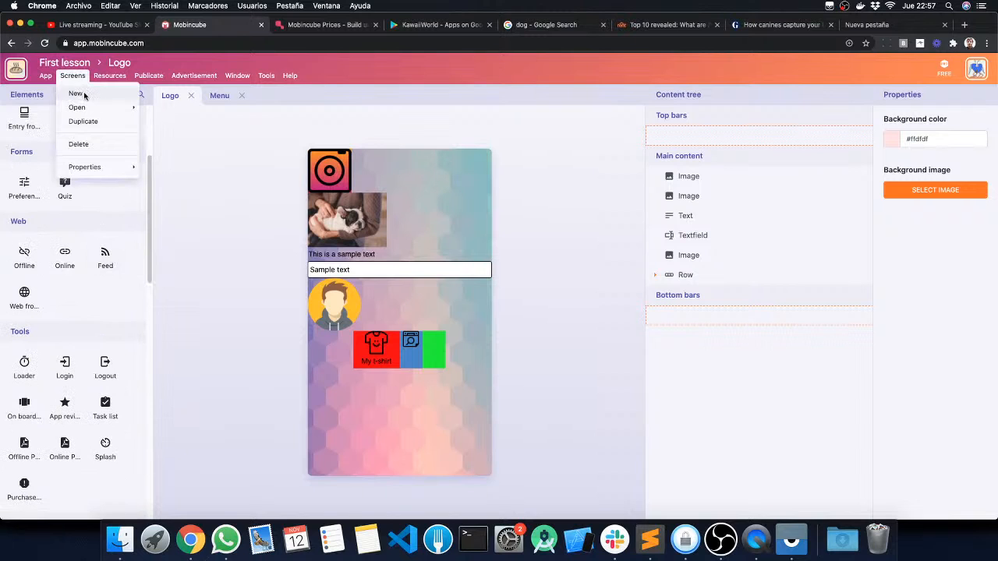
left_click(83, 93)
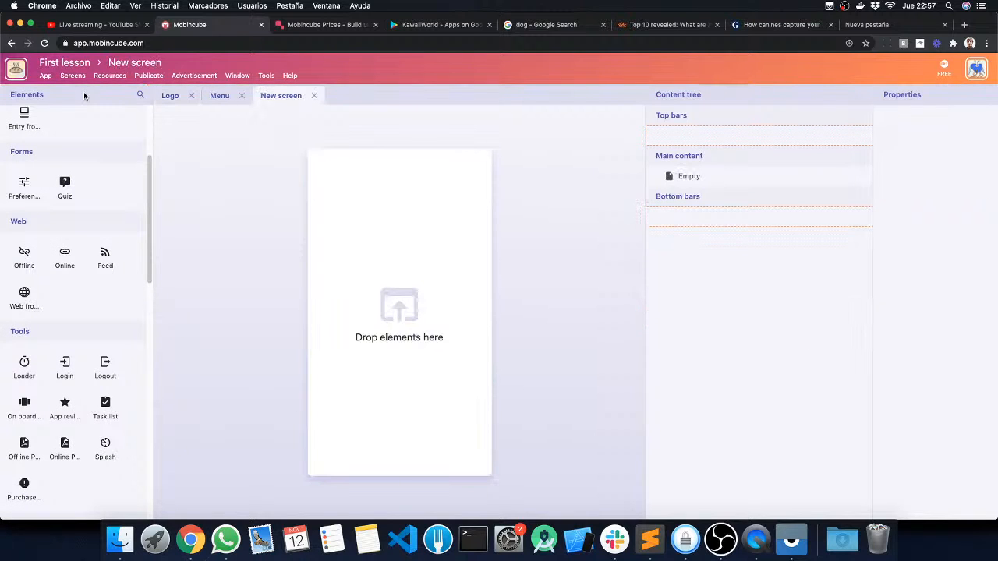
scroll(55, 169, "up", 3)
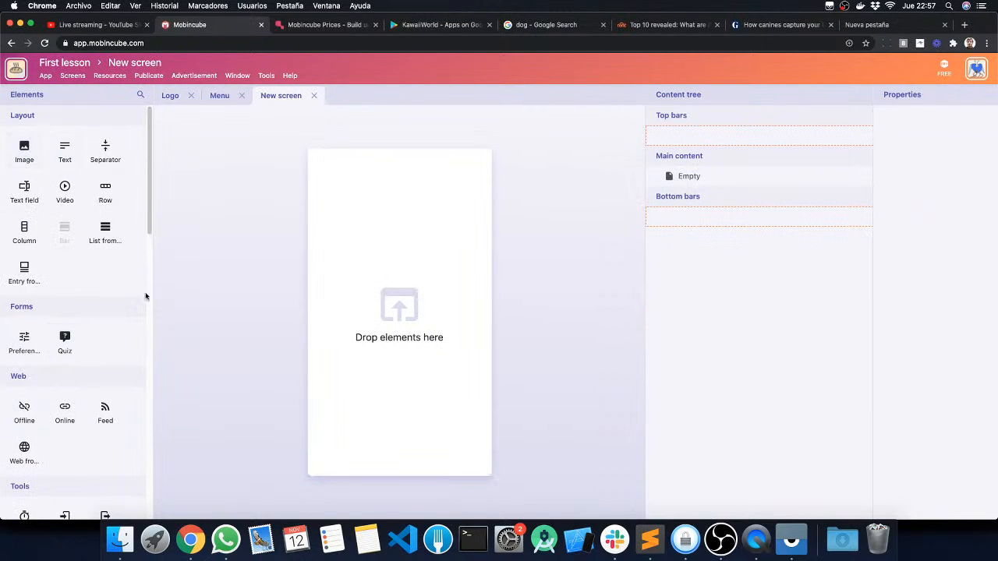
key("F11")
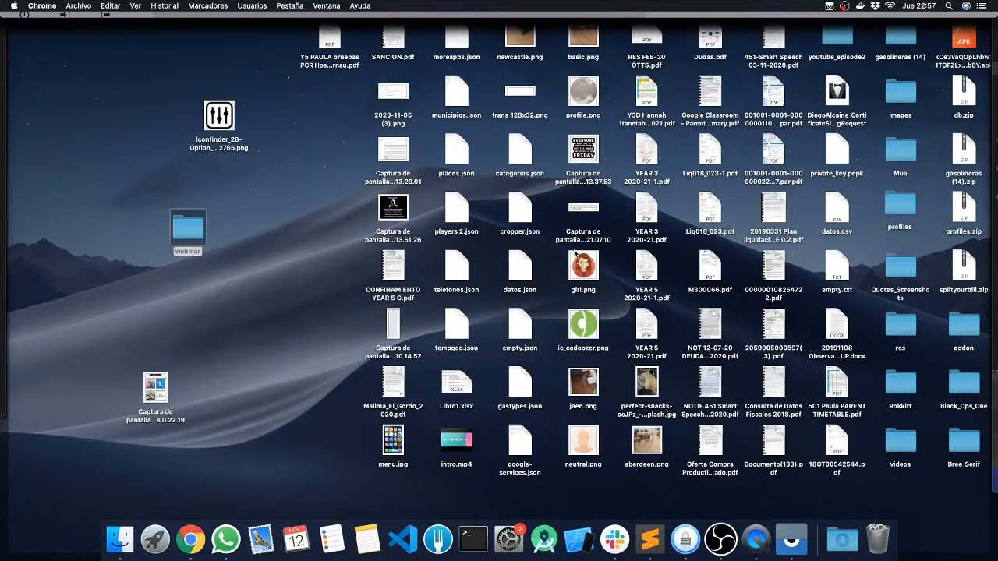
left_click_drag(575, 253, 386, 241)
key("F11")
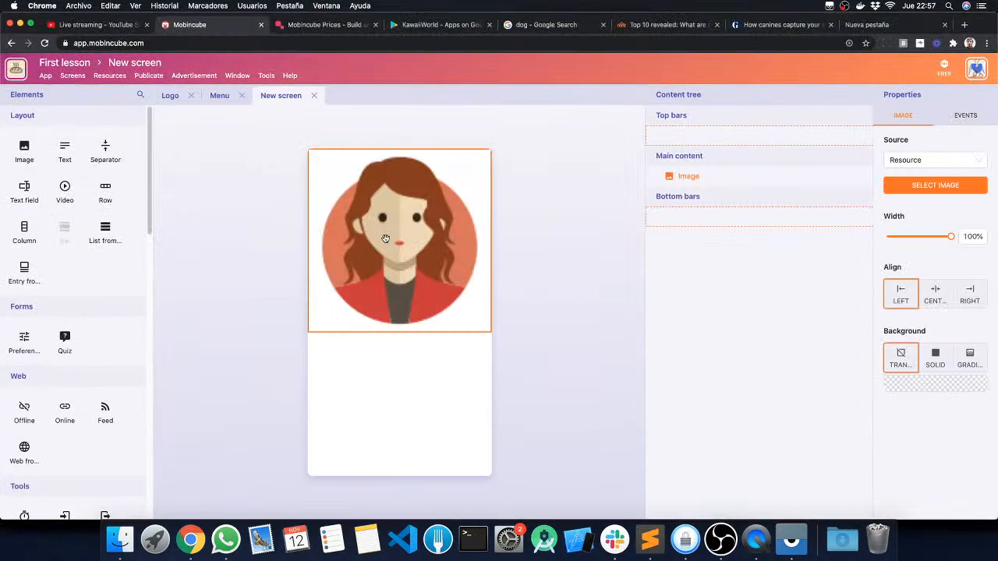
Step: Add a text element reading "retergdfsg jsdfgj dflg jdsfg" below the girl image
left_click(246, 290)
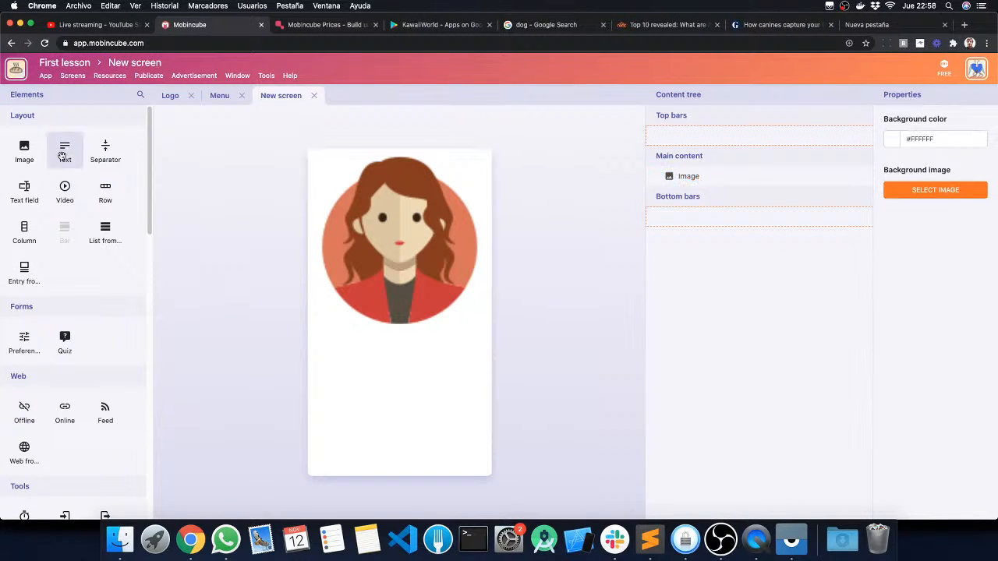
left_click_drag(65, 149, 414, 400)
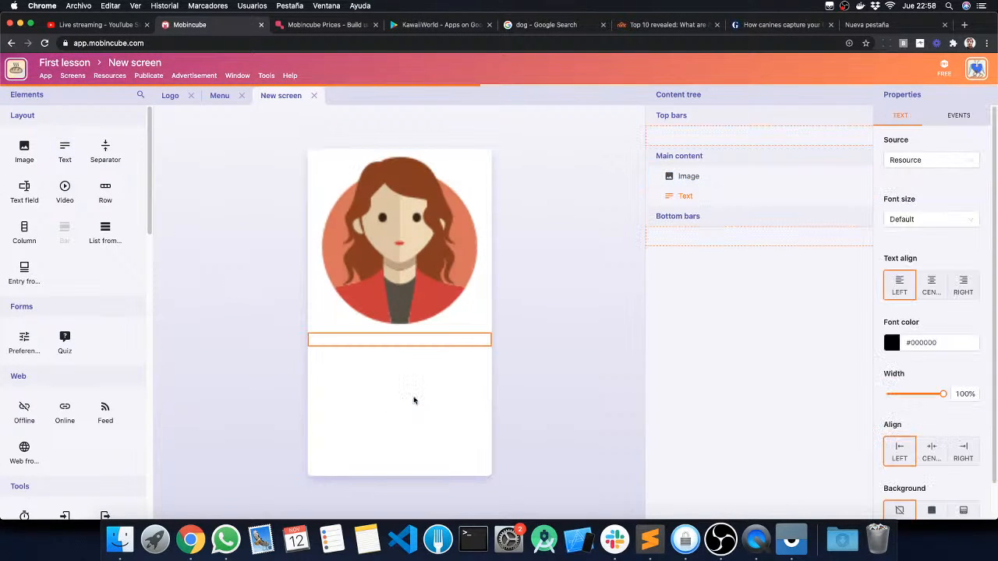
type("retergdfsg jsdfgj dflg jdsfg")
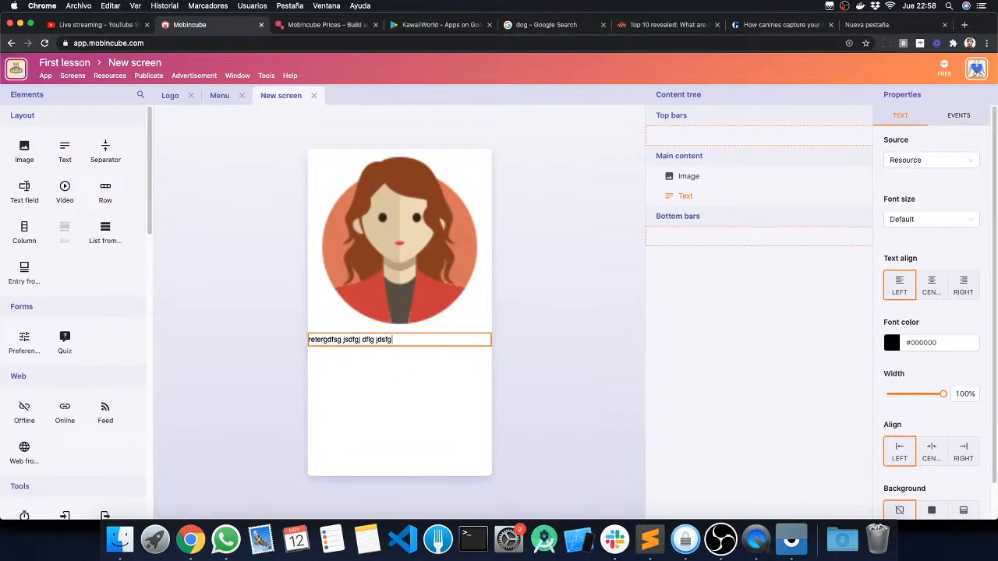
left_click(563, 267)
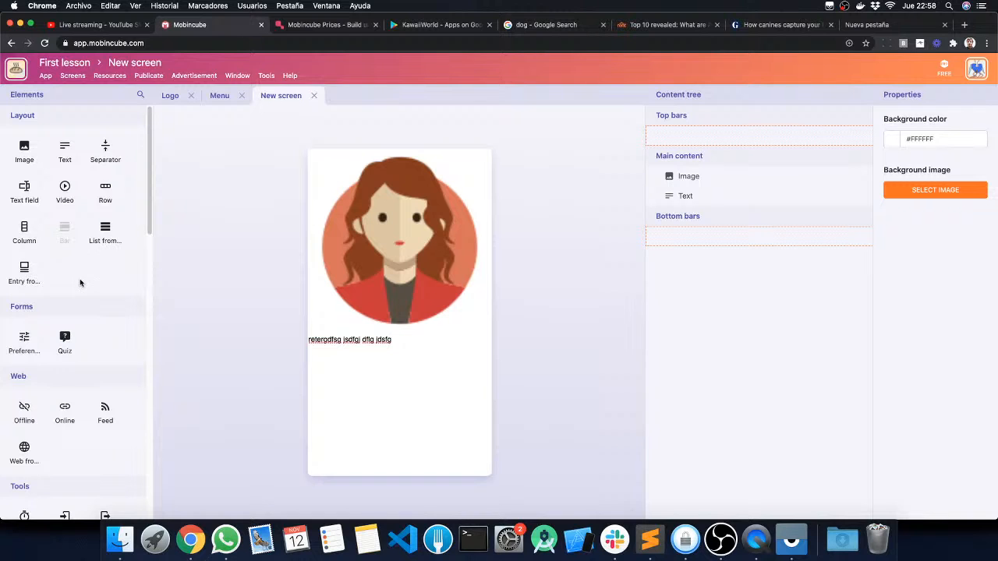
Step: Replace all content of the new screen with a Loader element, accepting the loss, and close the screen
scroll(82, 284, "down", 5)
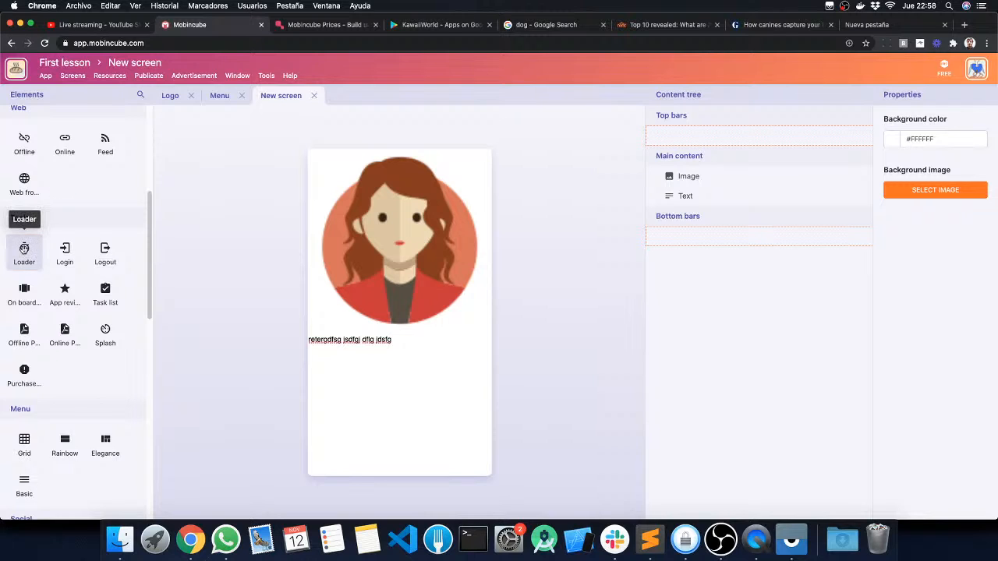
left_click_drag(24, 248, 392, 280)
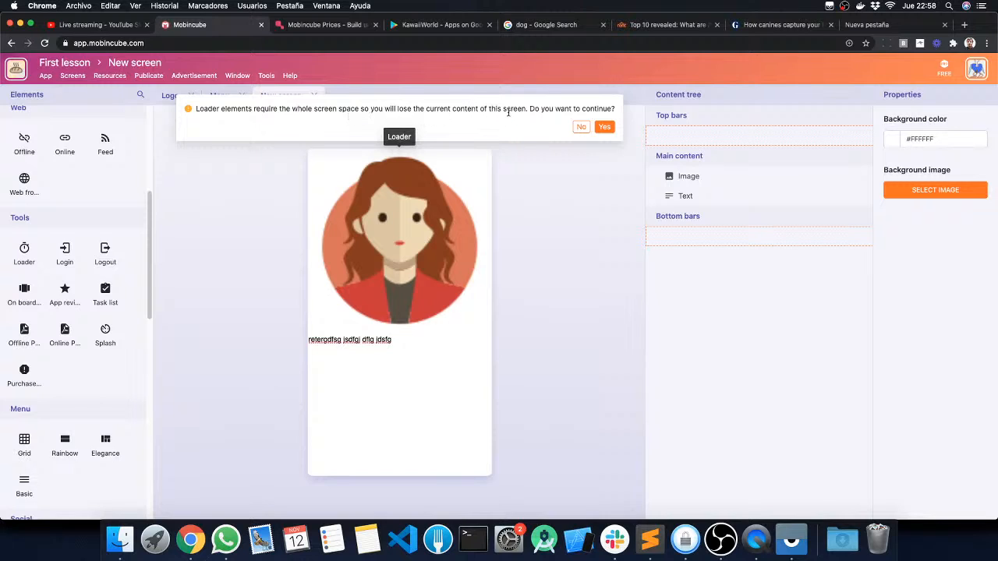
left_click(605, 127)
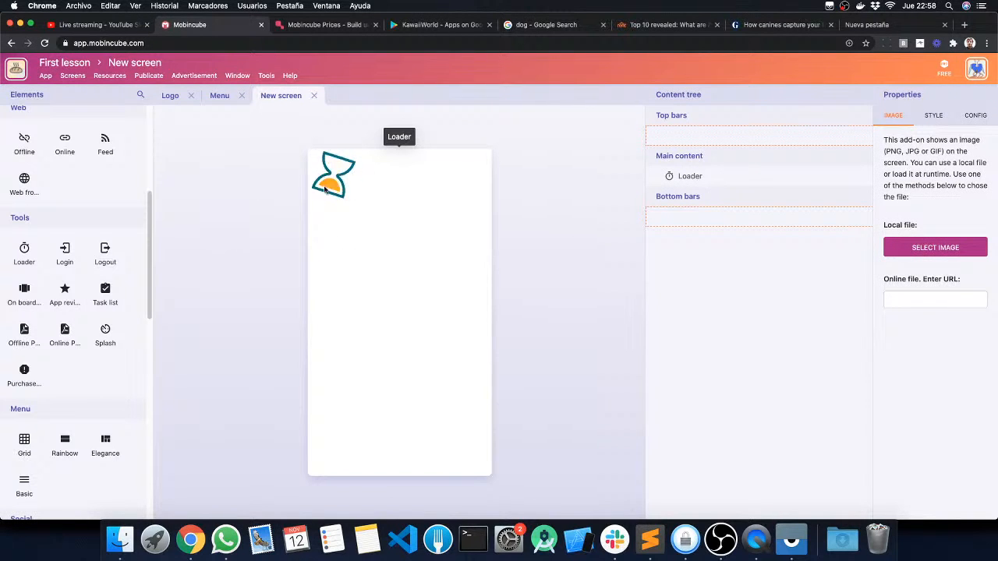
left_click(218, 95)
left_click(282, 95)
left_click(312, 95)
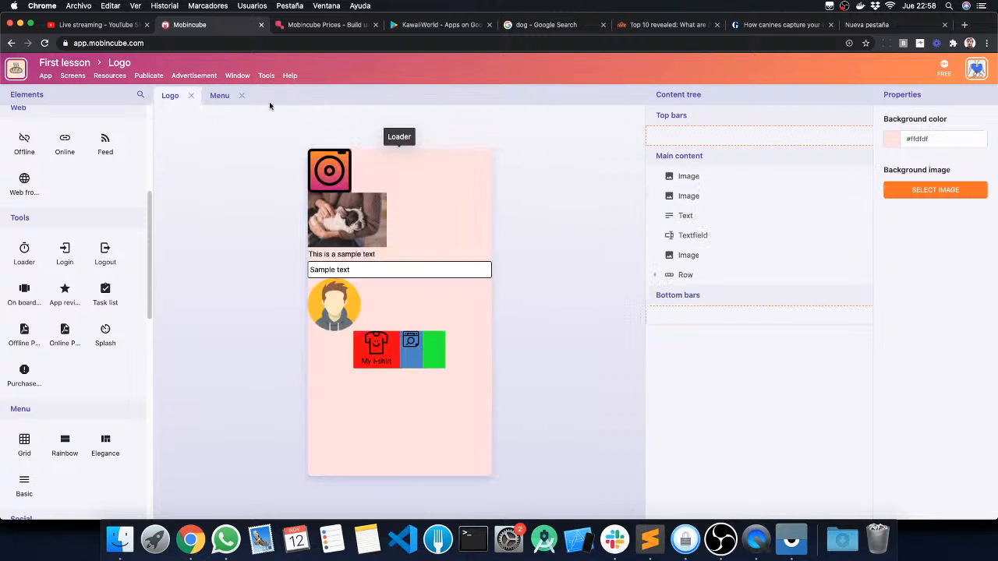
Step: Display the list of the app's screens and reopen New screen from it
left_click(237, 76)
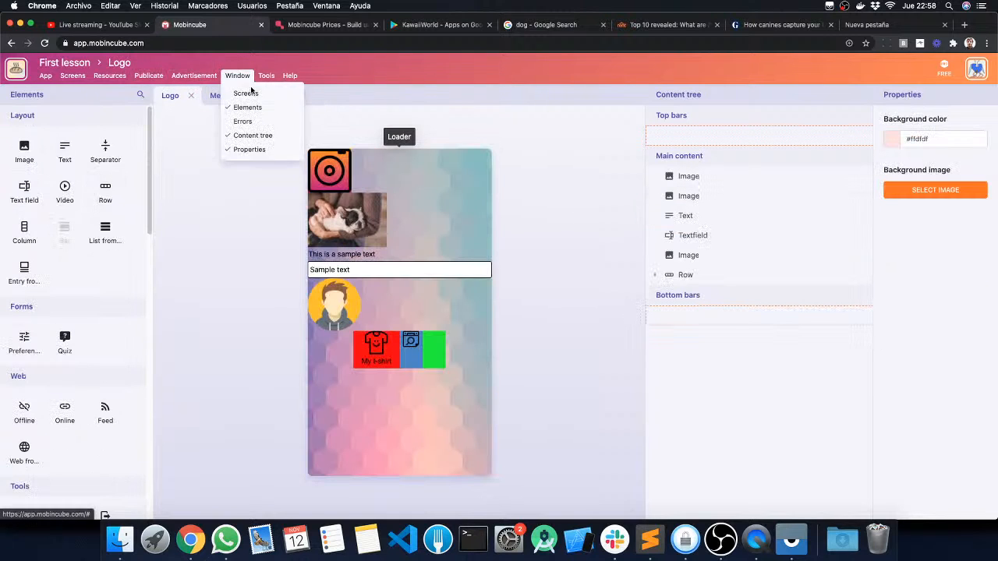
left_click(246, 92)
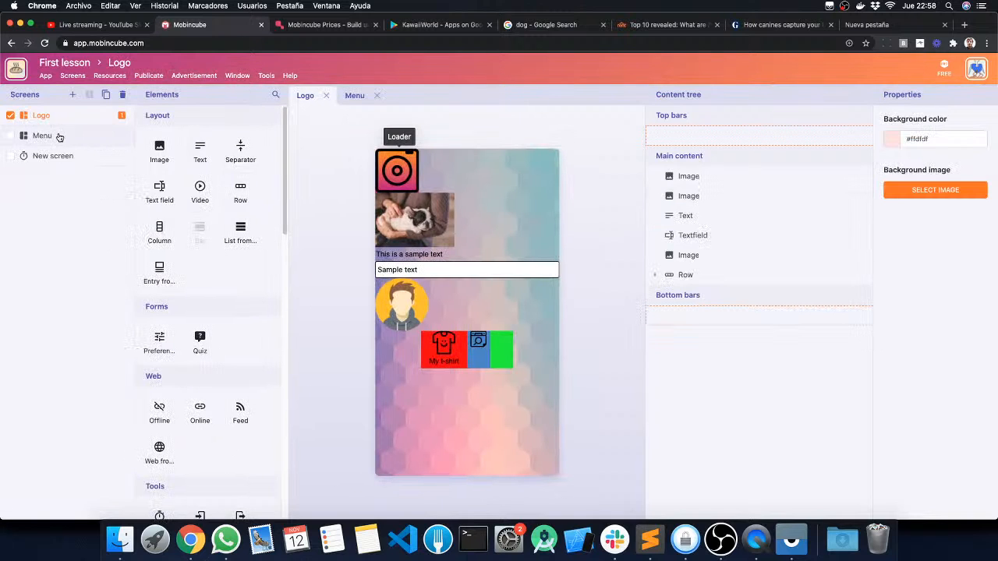
left_click(59, 137)
left_click(64, 160)
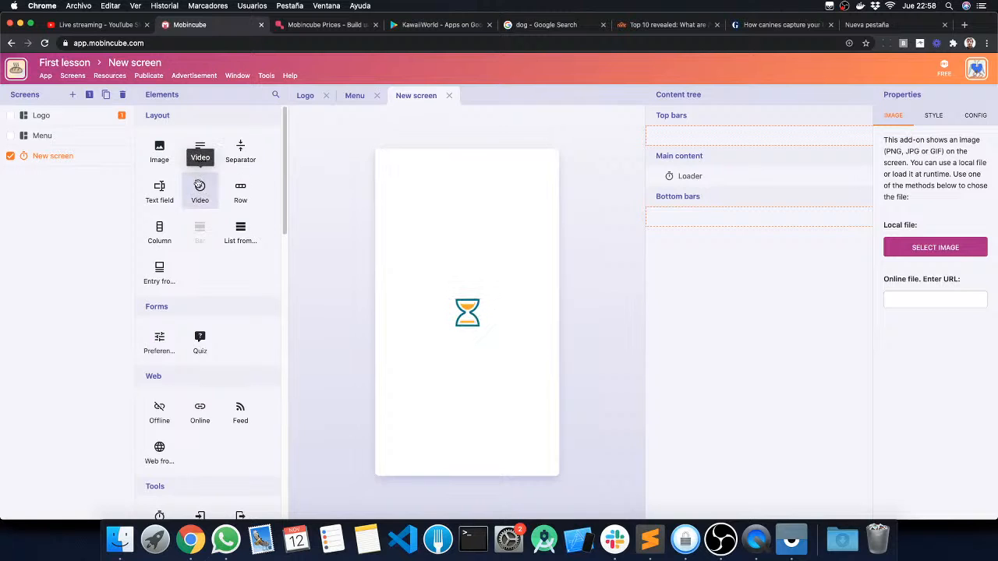
Step: Replace the Loader on New screen with an image element, delete that image and close the screen
left_click(159, 152)
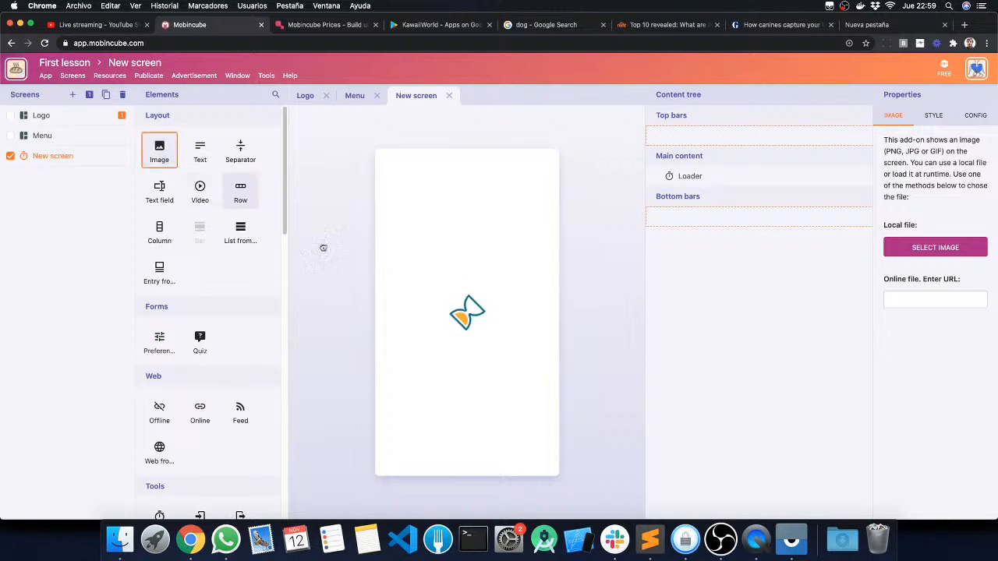
left_click_drag(323, 248, 471, 308)
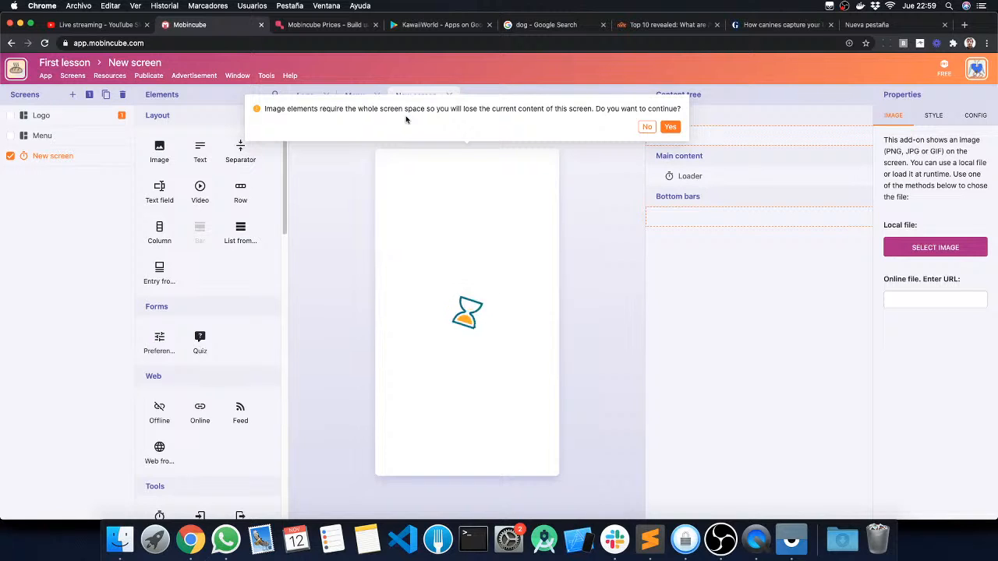
left_click(669, 126)
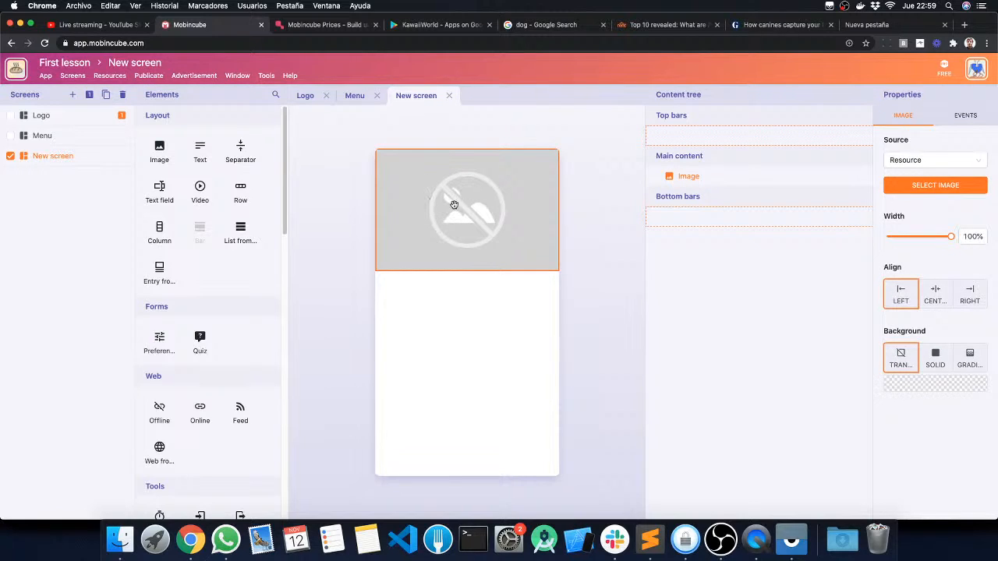
left_click_drag(425, 191, 596, 218)
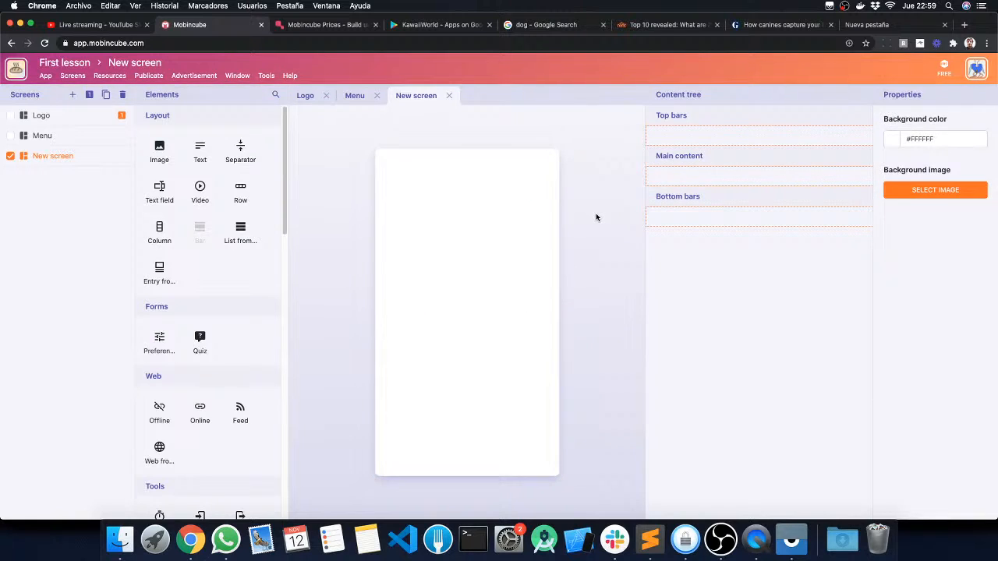
left_click(450, 97)
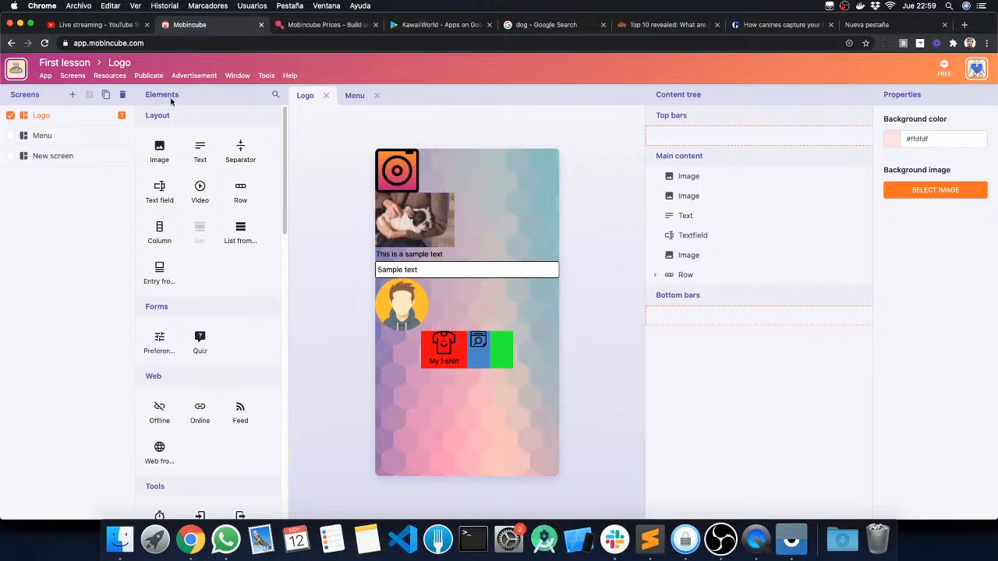
Step: Add an image element to the Logo screen as a new top bar and dismiss the demo notification
left_click(159, 148)
left_click_drag(167, 155, 429, 166)
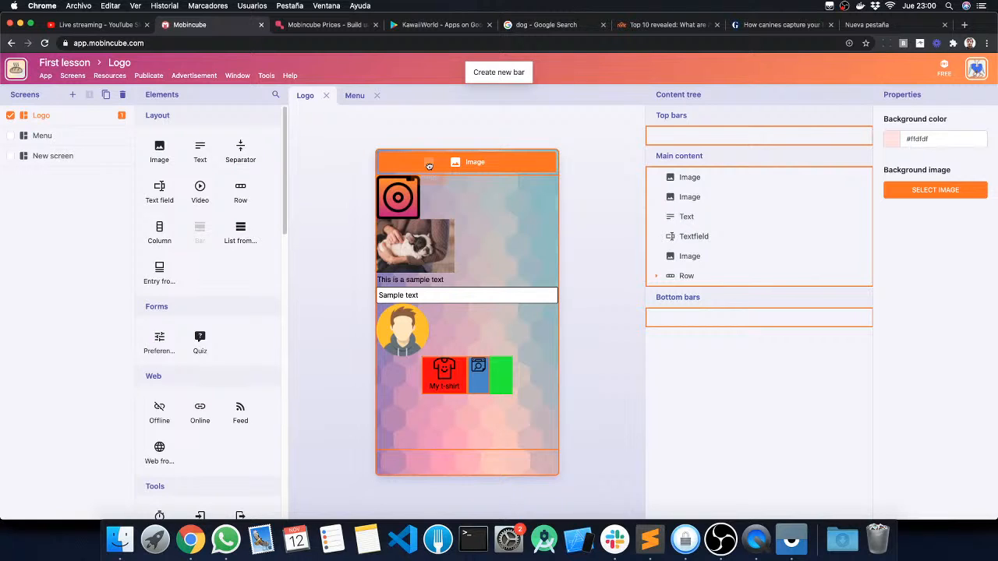
left_click_drag(429, 166, 325, 256)
left_click_drag(434, 290, 487, 463)
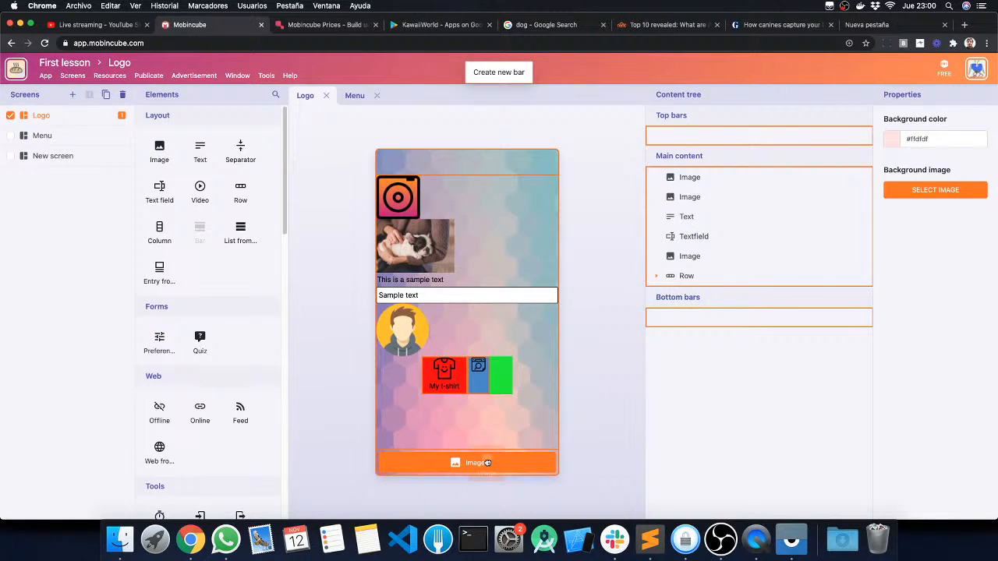
left_click_drag(487, 463, 483, 163)
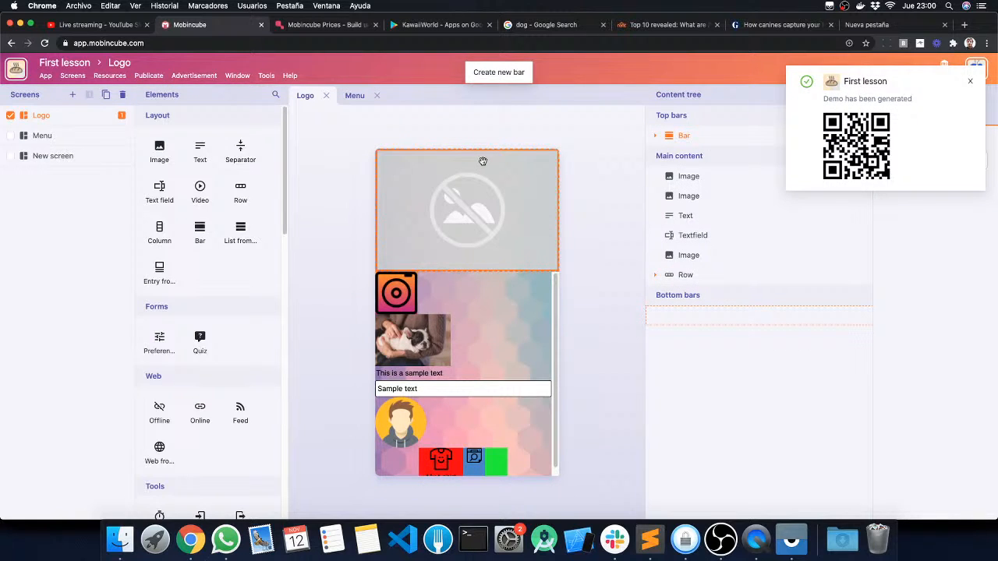
left_click(969, 82)
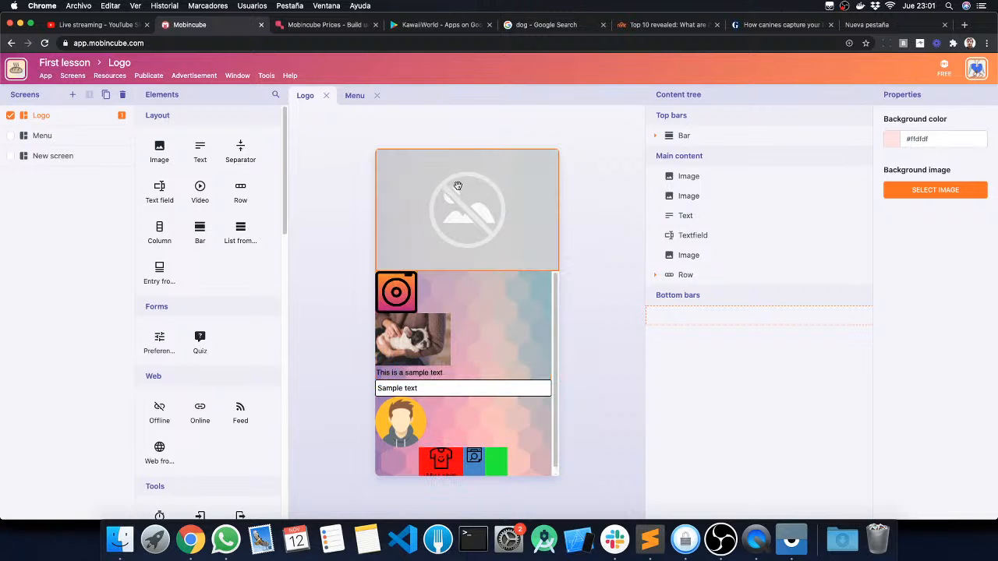
Step: Upload header.png from the desktop's images folder to the app's local resources
left_click(922, 192)
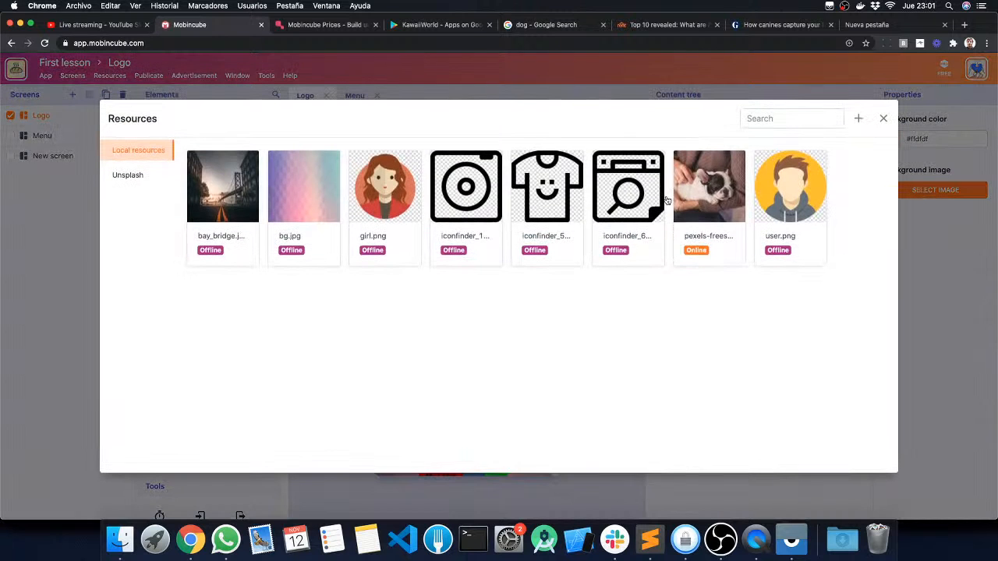
key("F11")
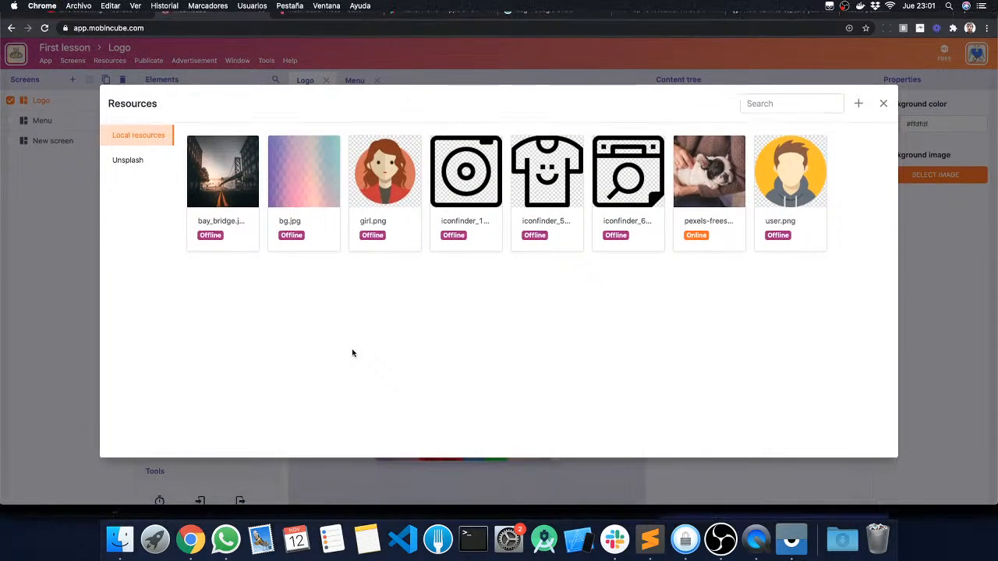
double_click(899, 331)
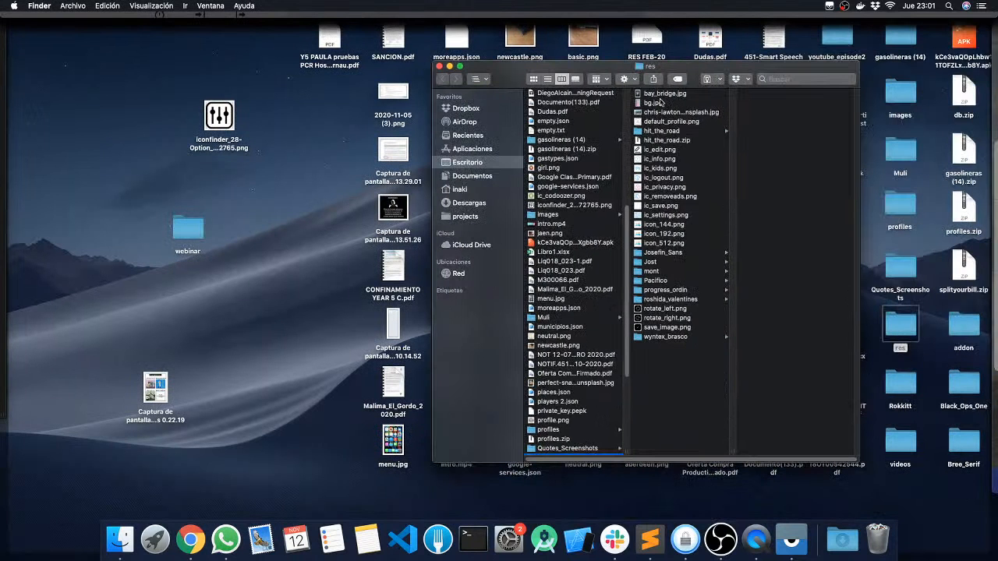
left_click(904, 117)
double_click(904, 115)
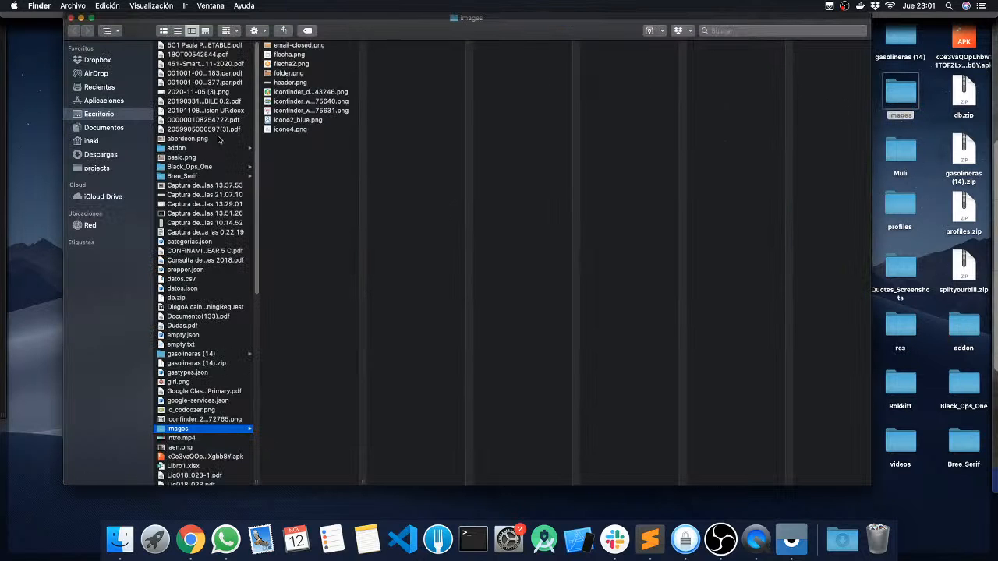
left_click(290, 83)
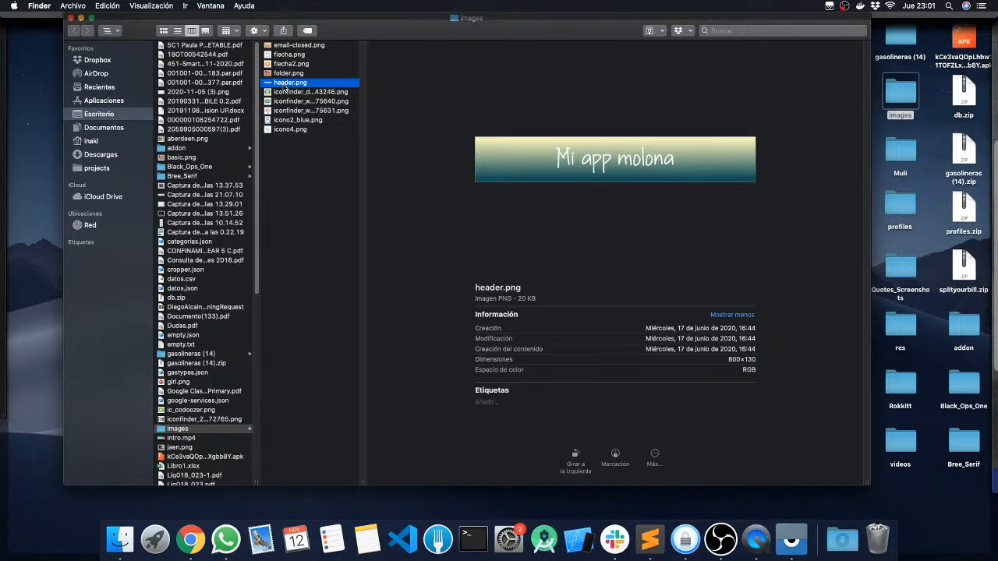
left_click_drag(279, 85, 488, 341)
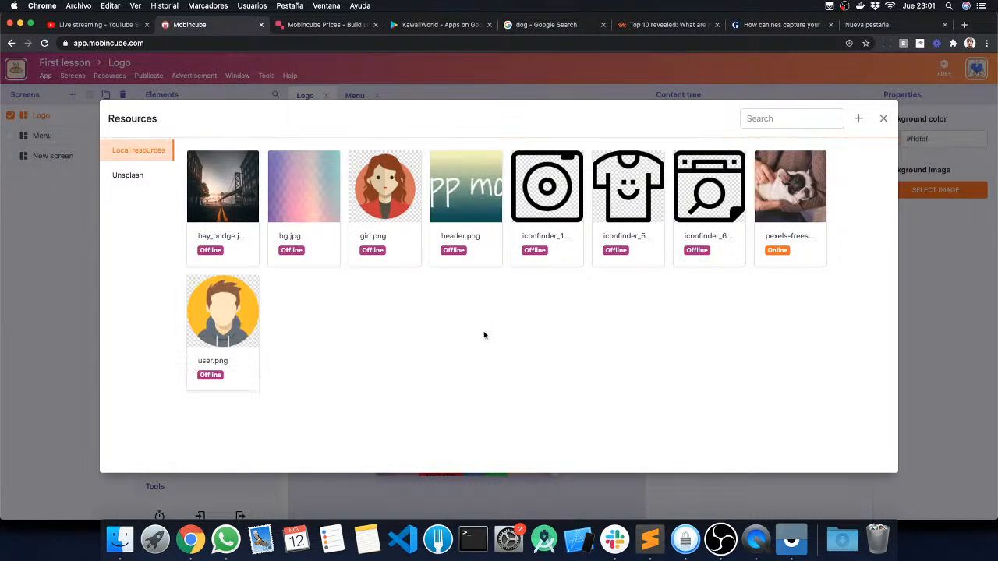
Step: Set header.png as the Logo screen's background image and reopen the screen to refresh it
left_click(458, 173)
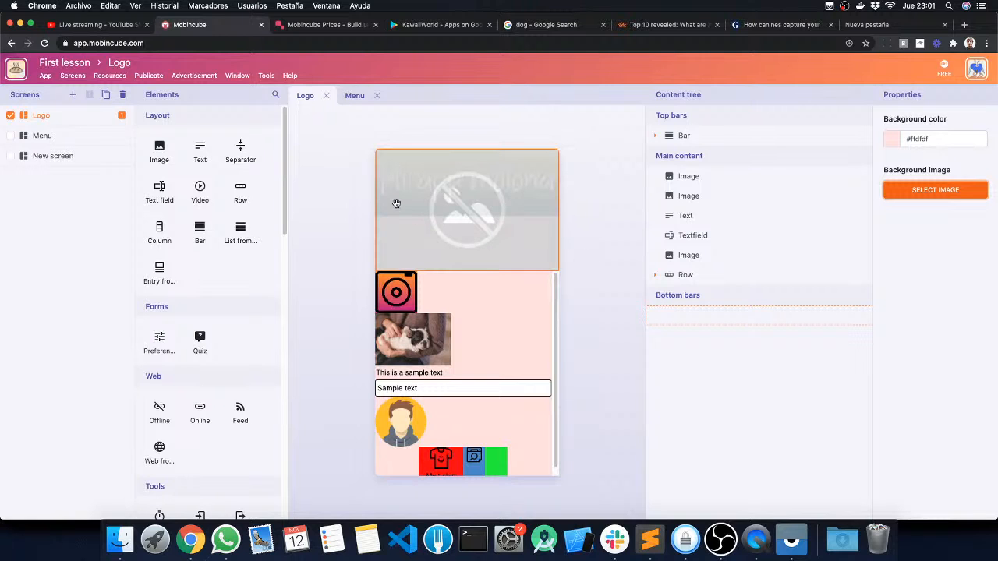
left_click(935, 189)
left_click(365, 172)
left_click(325, 95)
left_click(39, 116)
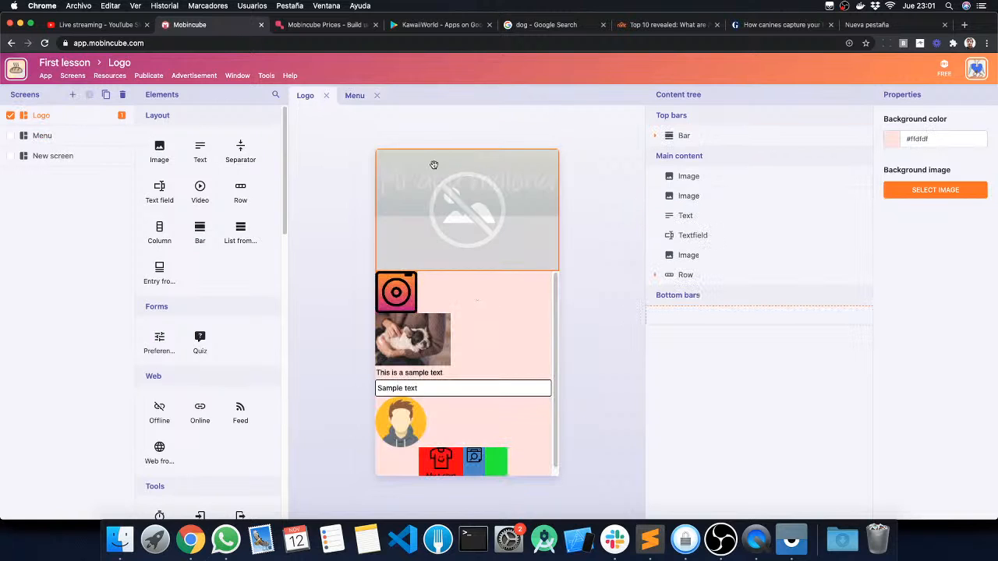
Step: Assign girl.png to the image inside the top bar, and replace it with header.png
left_click(540, 189)
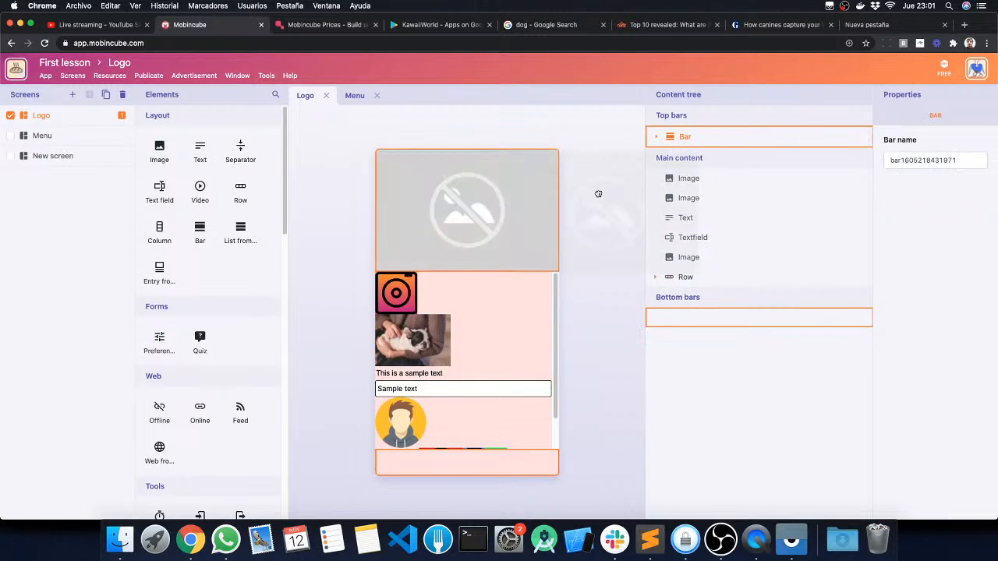
left_click_drag(529, 183, 460, 170)
left_click(667, 150)
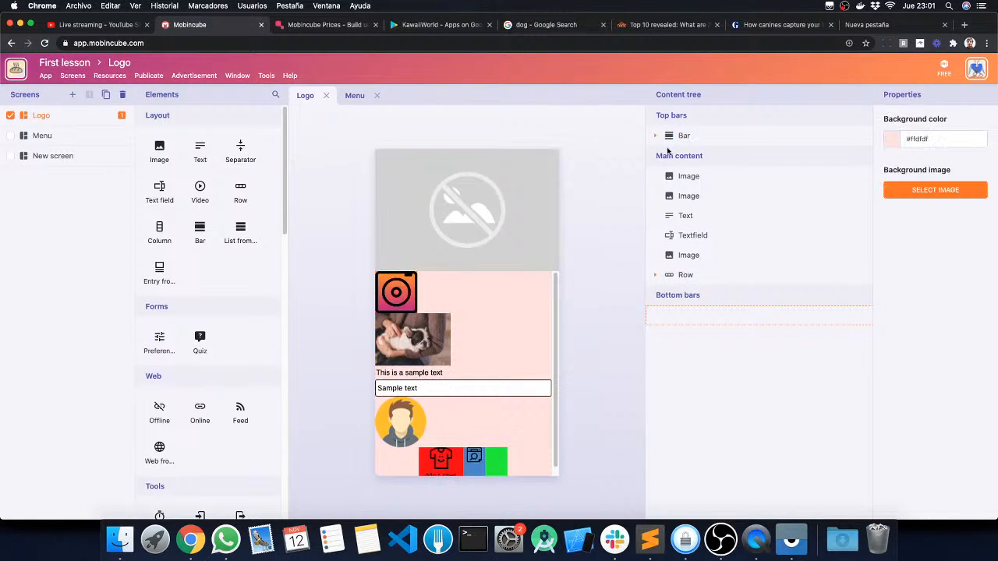
left_click(655, 136)
left_click(701, 158)
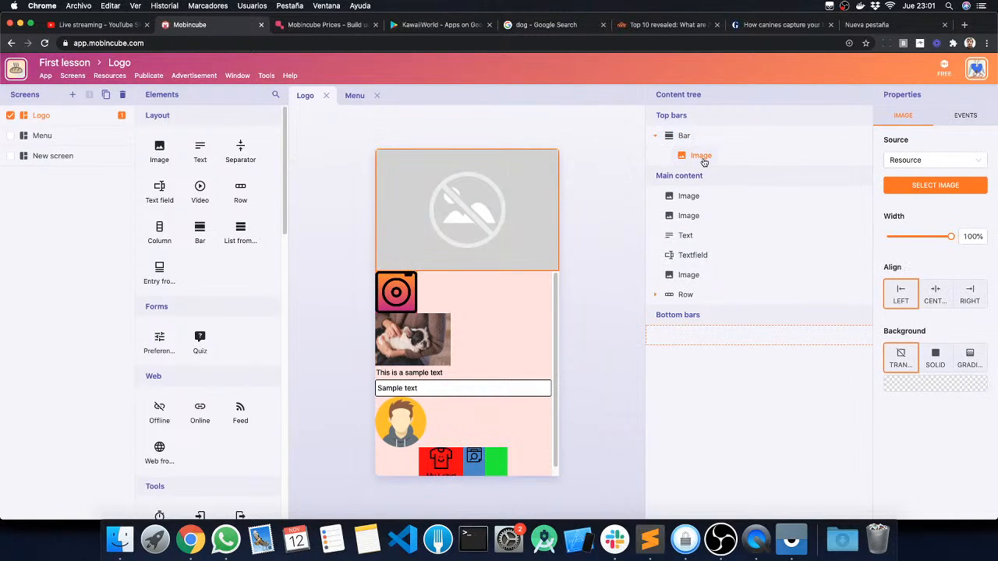
left_click(924, 184)
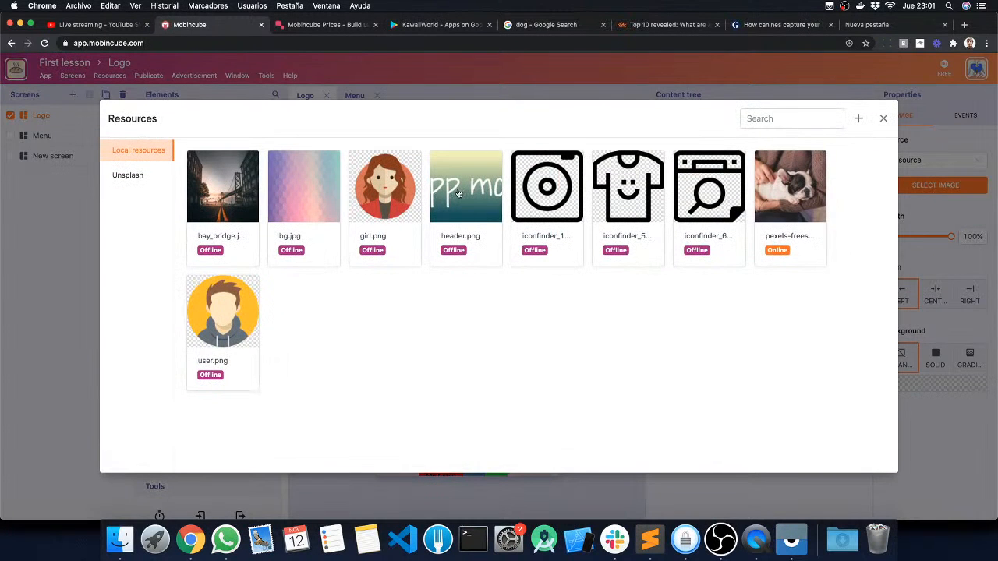
left_click(392, 189)
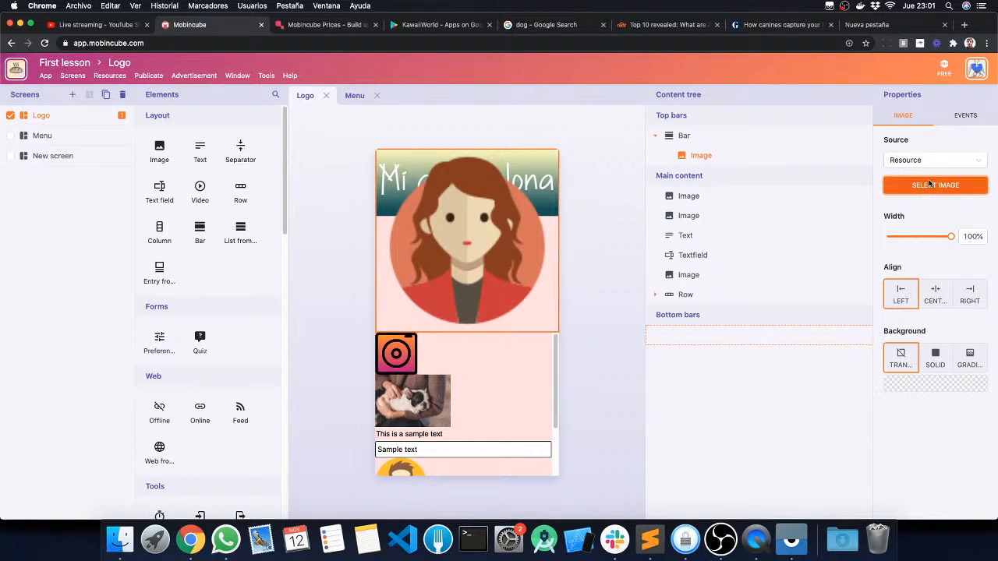
left_click(930, 185)
left_click(452, 191)
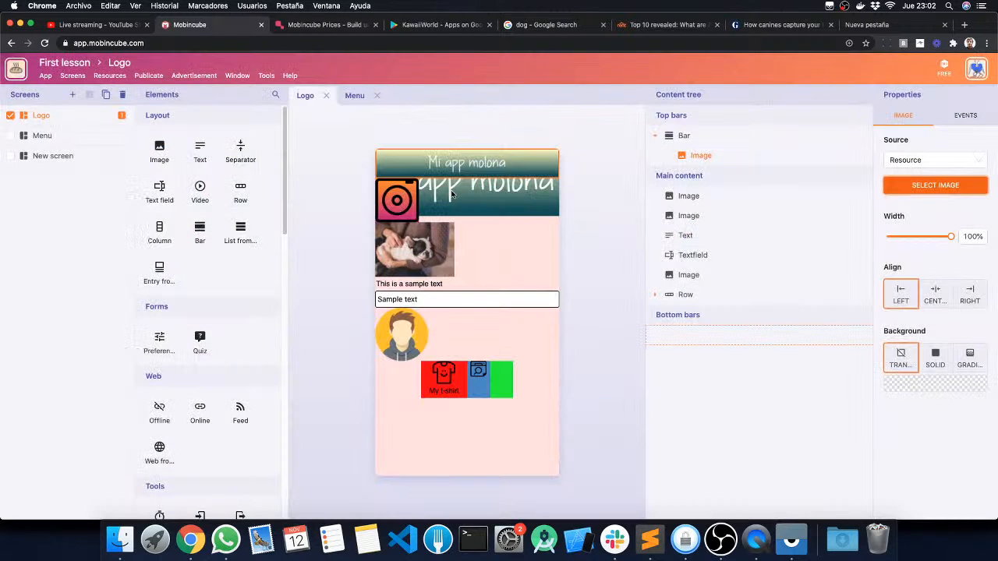
Step: Set bg.jpg as the background image of the Logo screen
left_click(590, 214)
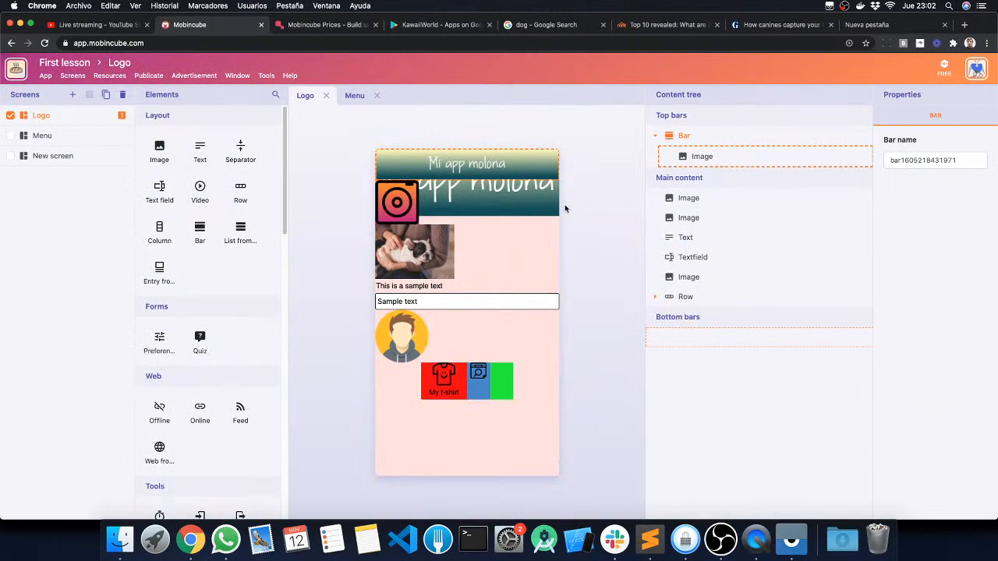
left_click(527, 168)
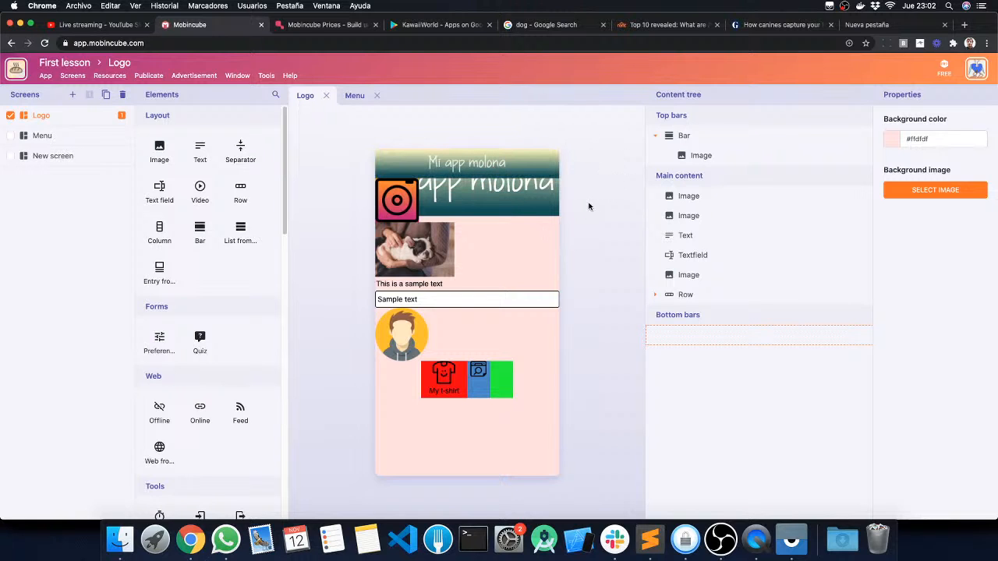
left_click(948, 193)
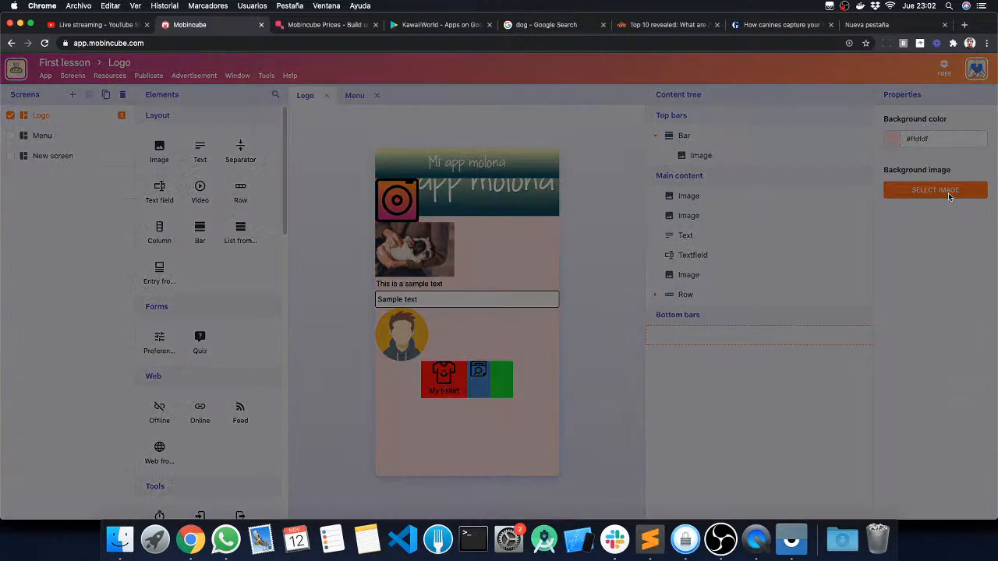
left_click(322, 184)
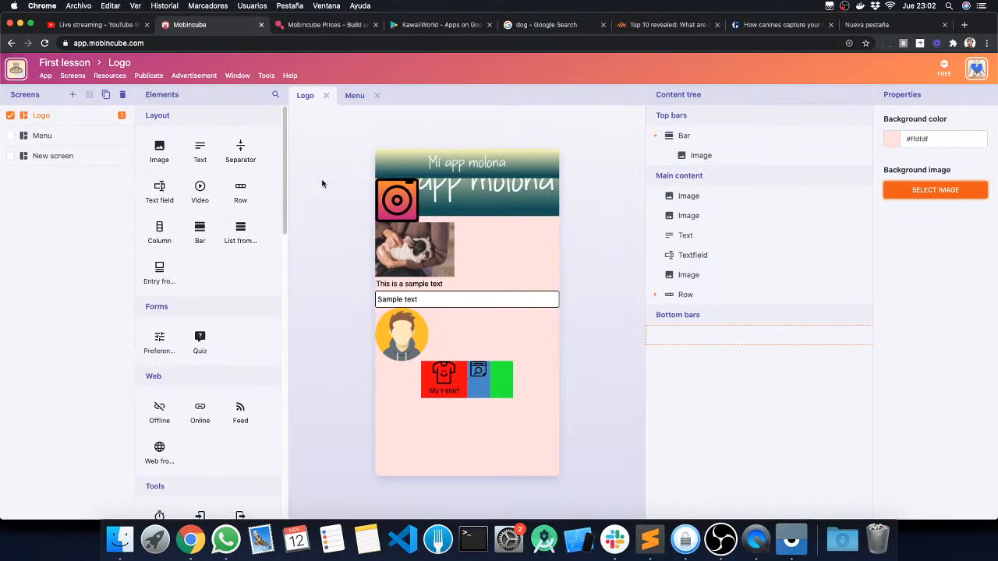
Step: Assign girl.png to the image inside the Logo screen's top bar, and switch it back to header.png
left_click(466, 164)
left_click(701, 156)
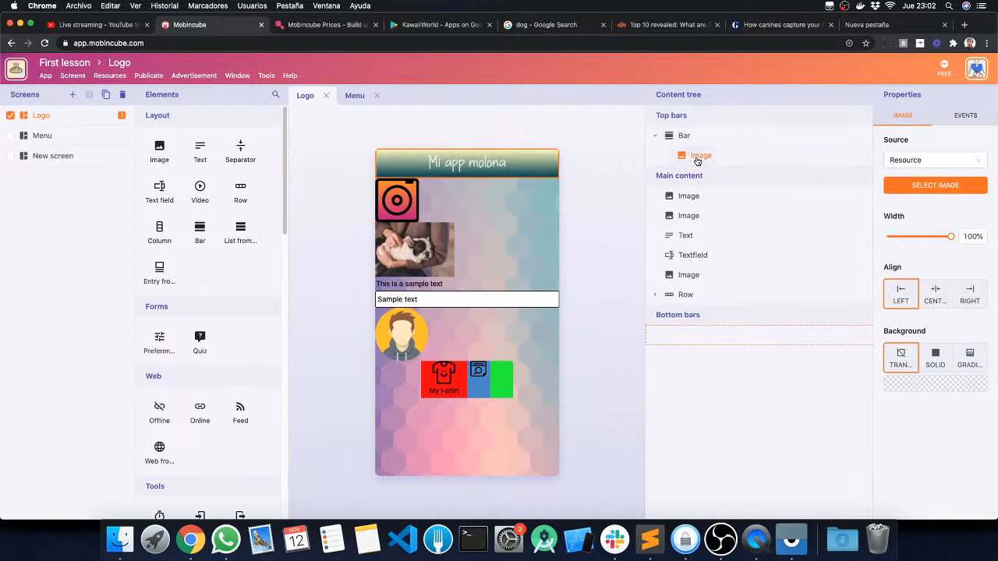
left_click(922, 191)
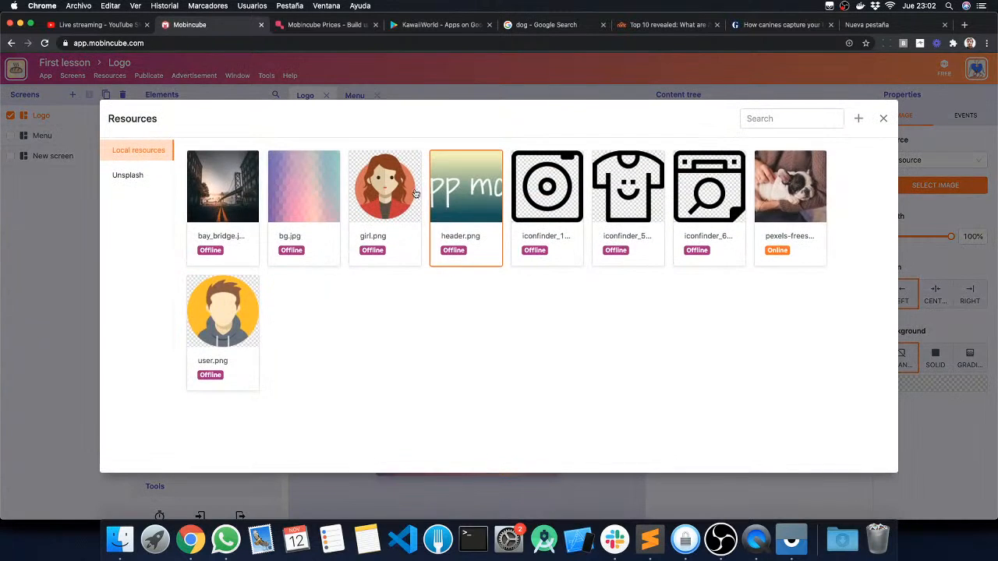
left_click(411, 193)
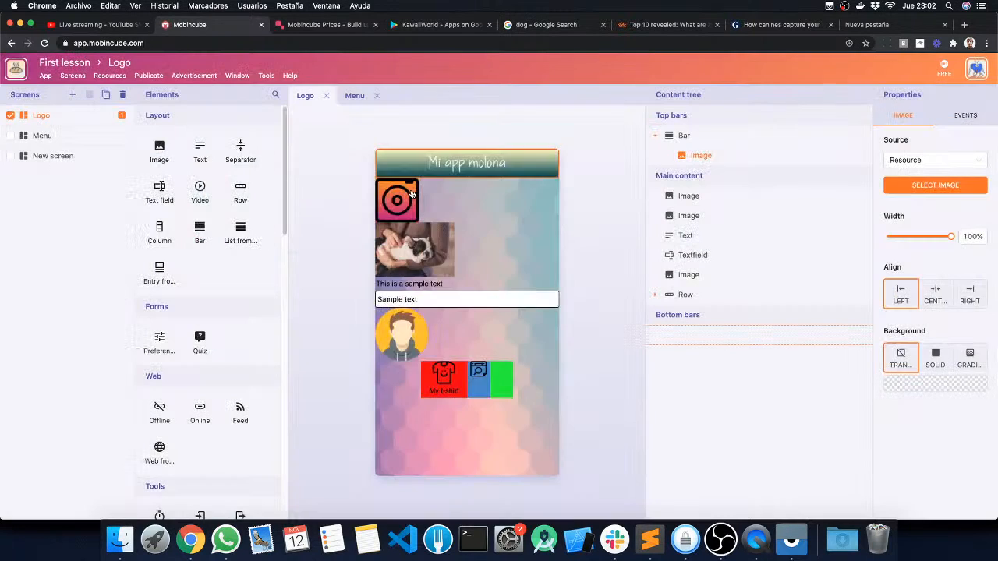
left_click(932, 183)
left_click(451, 186)
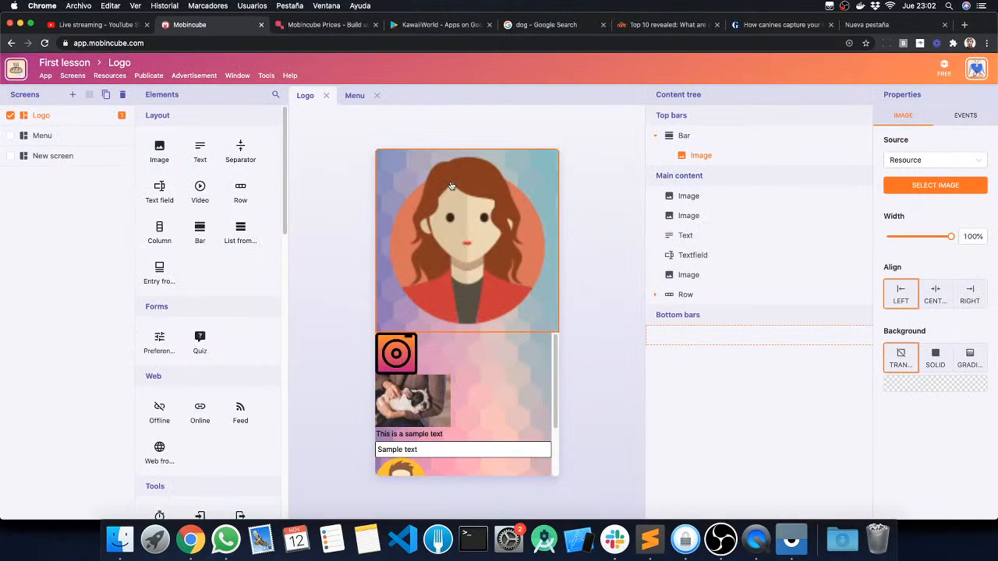
left_click(335, 200)
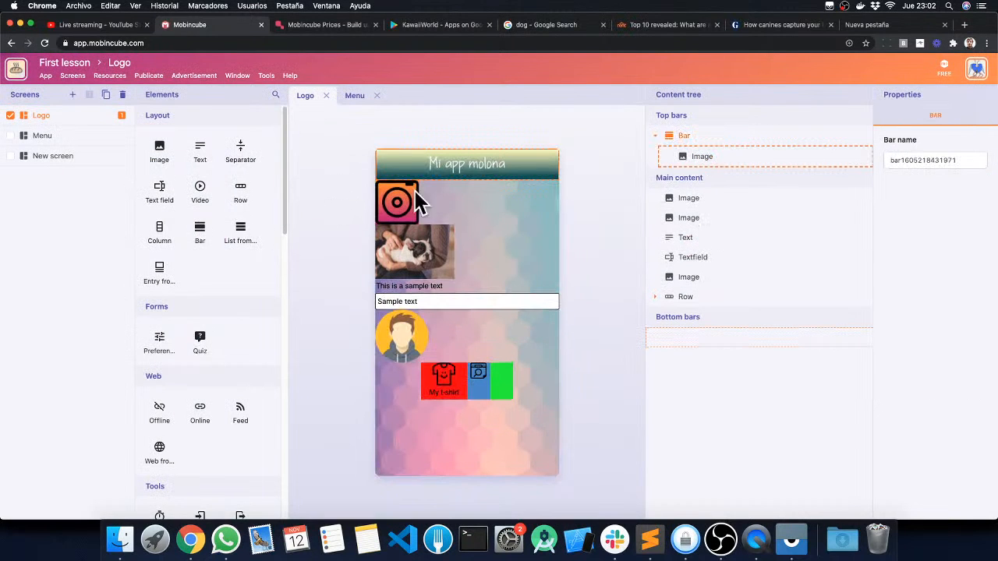
Step: Increase the widths of the camera icon and the dog photo below it so the Logo screen's content overflows
left_click(387, 204)
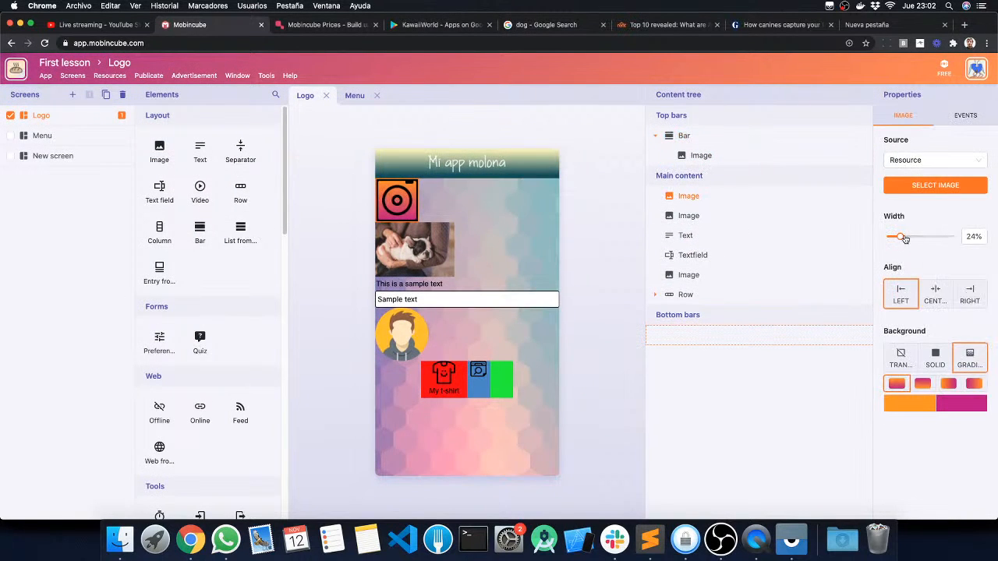
left_click_drag(903, 237, 971, 237)
left_click(411, 345)
left_click(608, 291)
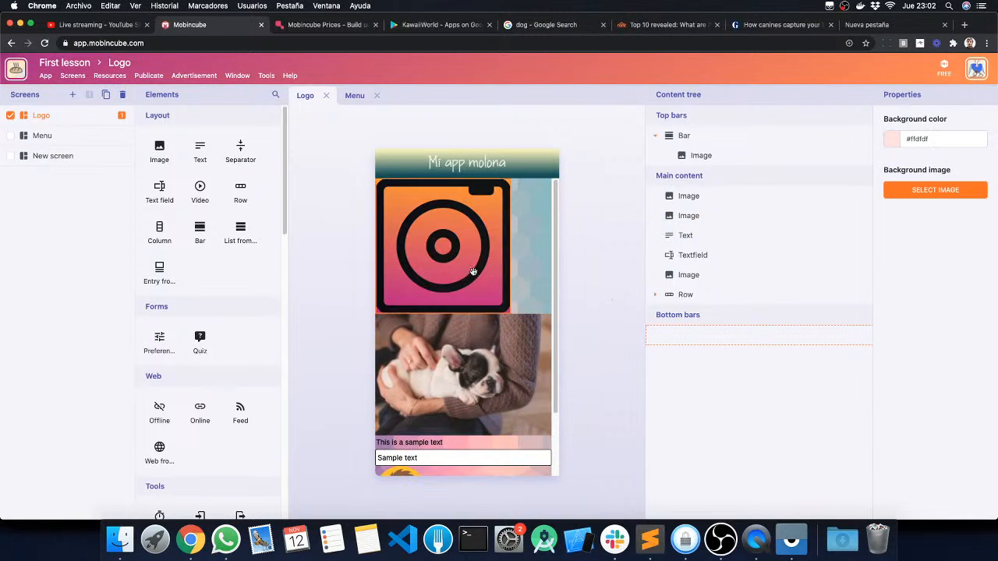
Step: Examine how the top bar behaves while the Logo screen's main content scrolls beneath it
scroll(479, 287, "down", 3)
scroll(478, 286, "up", 3)
scroll(478, 288, "down", 2)
scroll(479, 288, "down", 1)
scroll(477, 288, "up", 3)
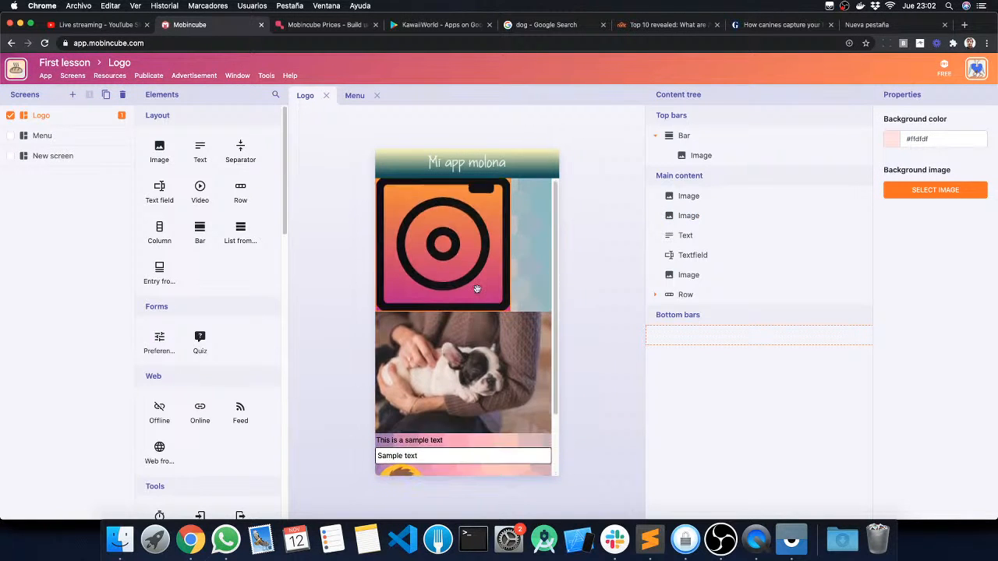
scroll(477, 289, "down", 2)
scroll(477, 290, "up", 3)
scroll(460, 282, "down", 2)
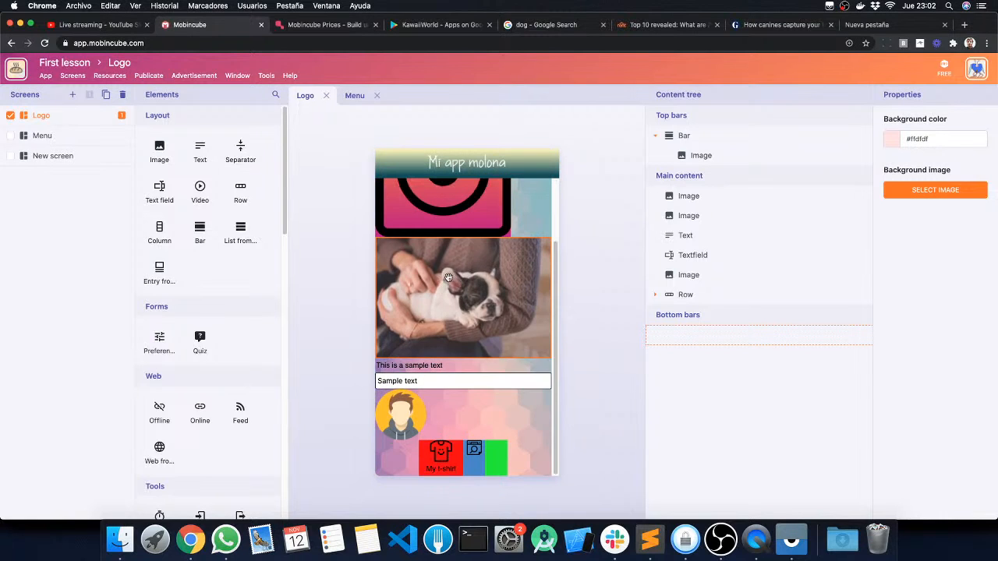
scroll(449, 276, "up", 2)
scroll(449, 277, "down", 2)
scroll(450, 274, "up", 2)
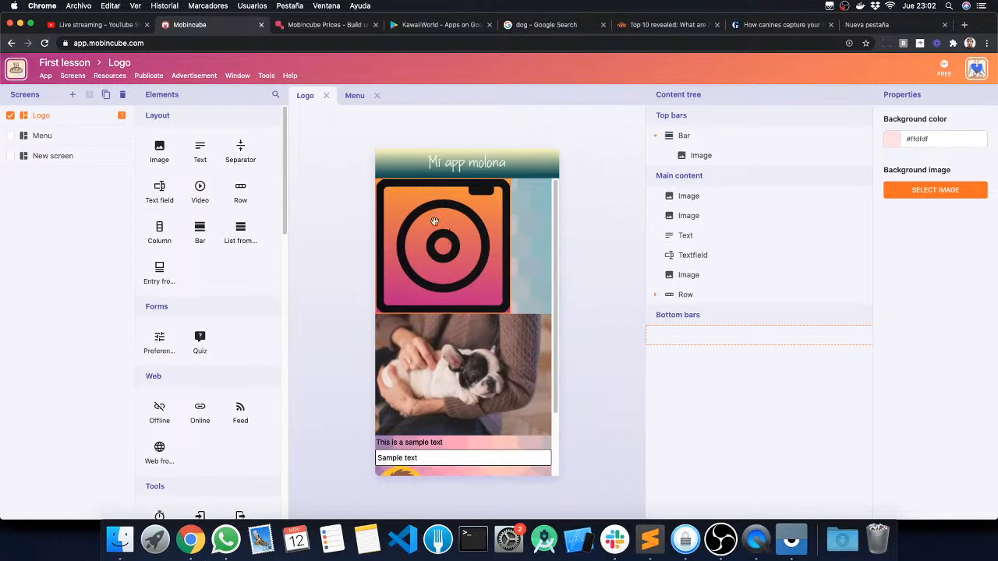
scroll(448, 296, "down", 2)
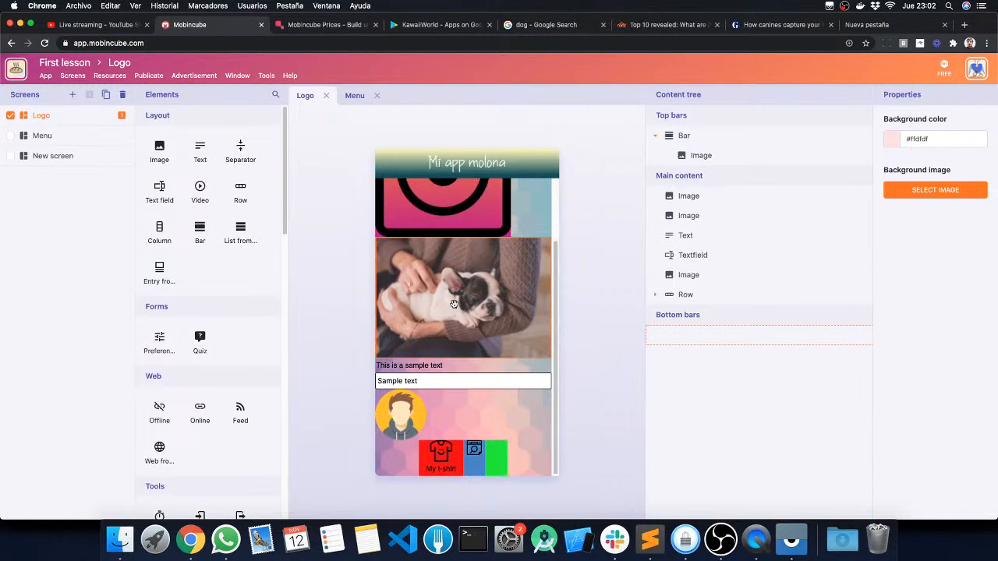
scroll(455, 303, "up", 2)
scroll(456, 304, "down", 2)
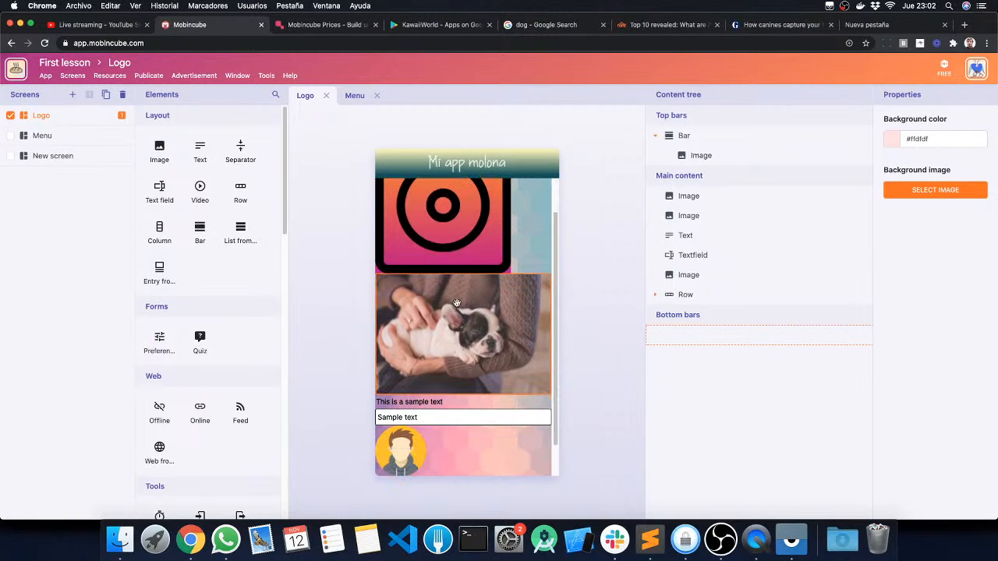
scroll(456, 303, "down", 2)
scroll(453, 291, "up", 4)
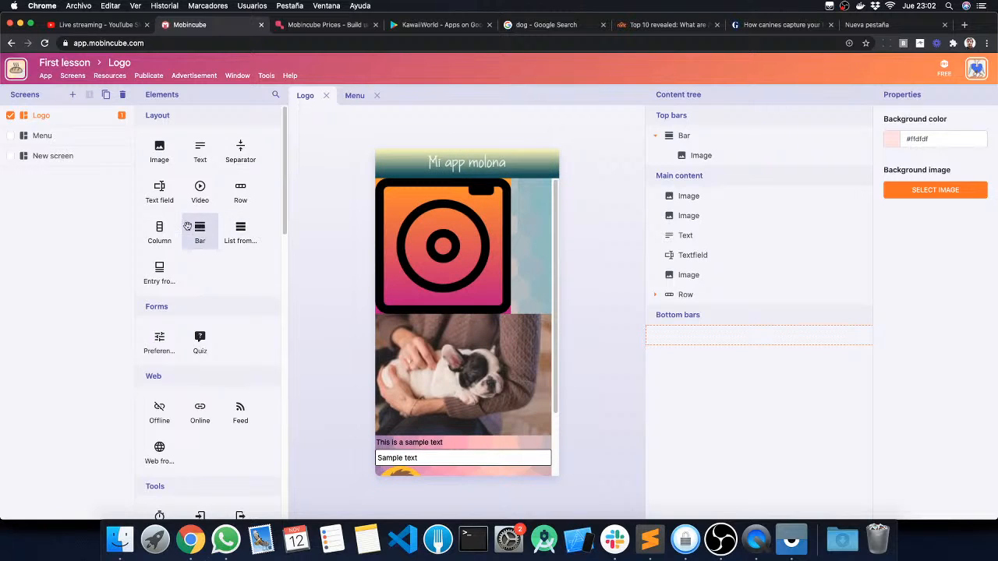
Step: Assign girl.png to the image on the Menu screen and set its width to 47%
left_click(46, 136)
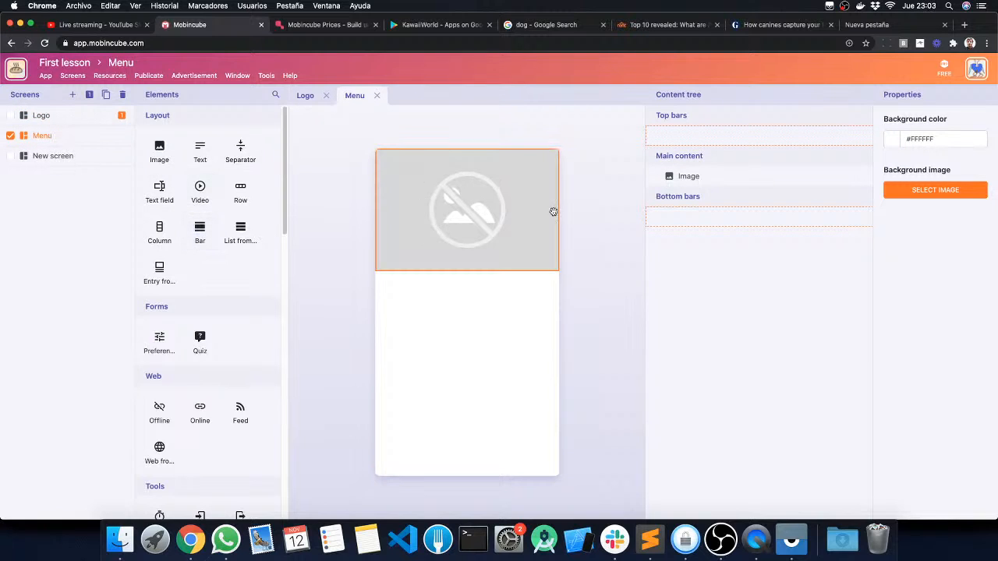
left_click(482, 212)
left_click(934, 184)
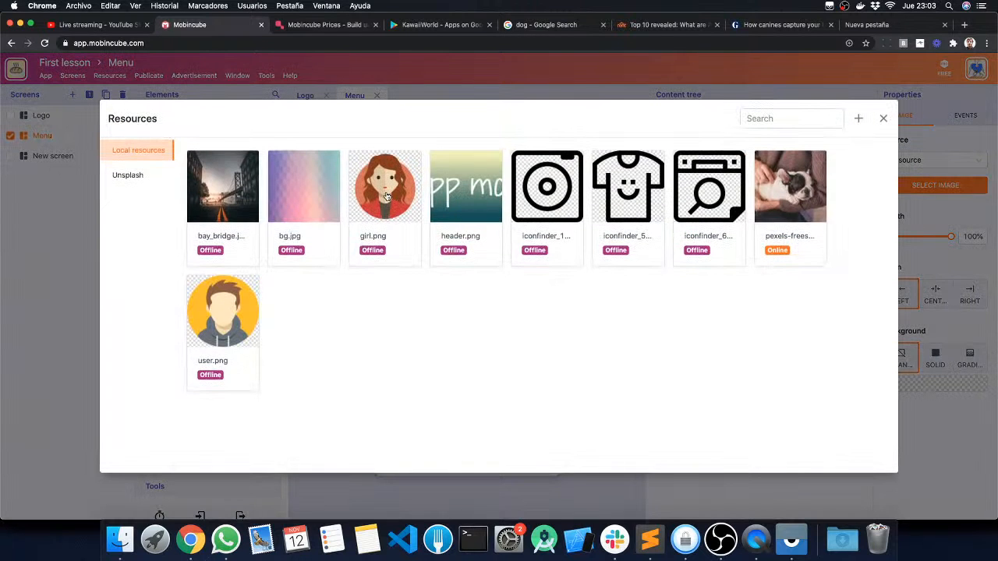
left_click(387, 196)
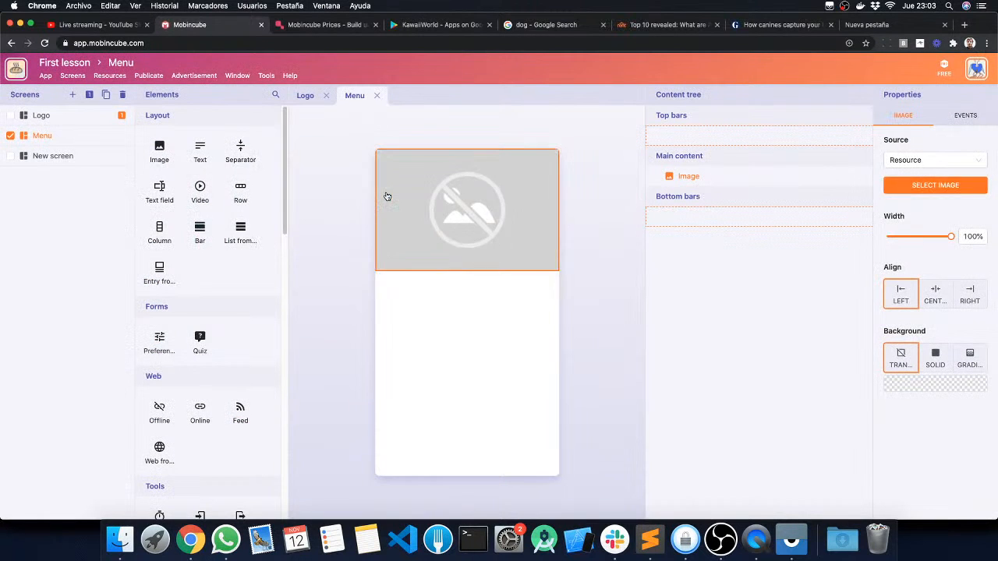
left_click_drag(955, 238, 912, 236)
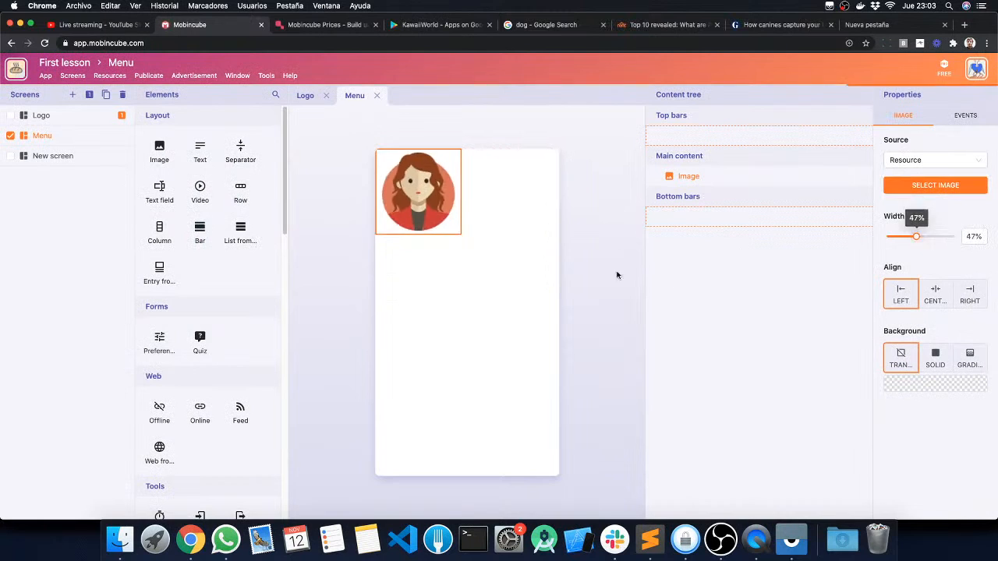
left_click(574, 264)
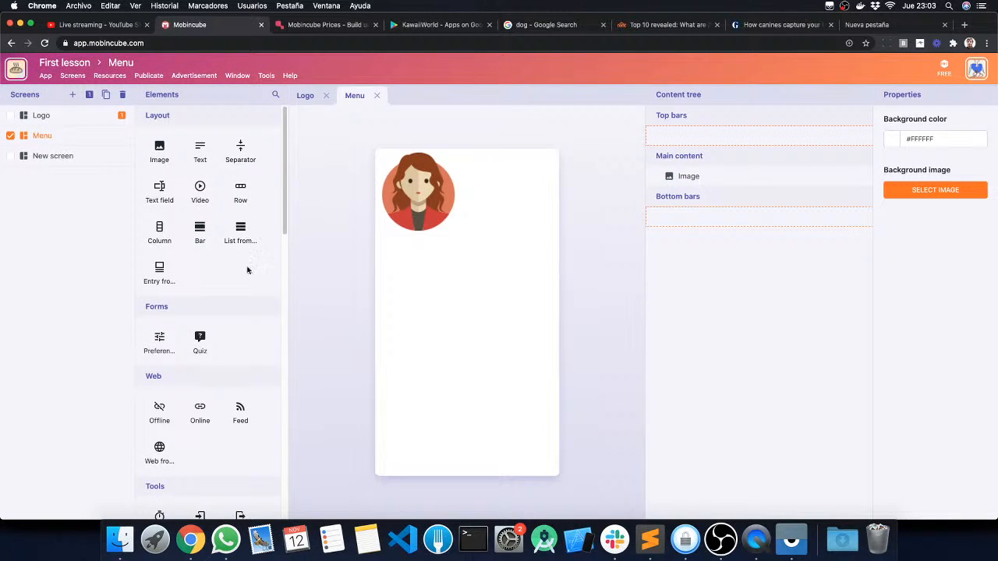
Step: Add an image element to the Menu screen as a new bottom bar, and remove that bar from the screen
left_click_drag(159, 151, 456, 452)
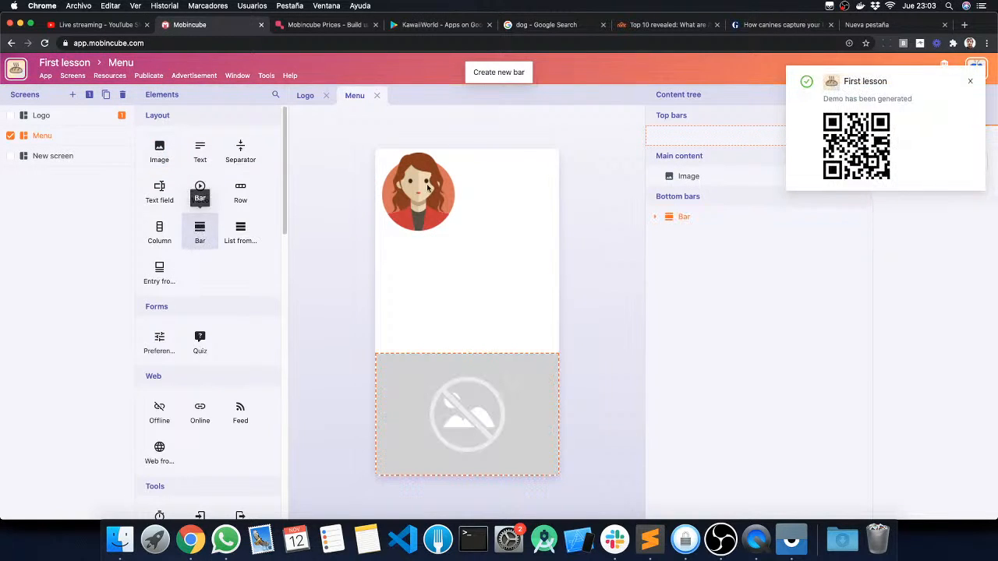
left_click(970, 81)
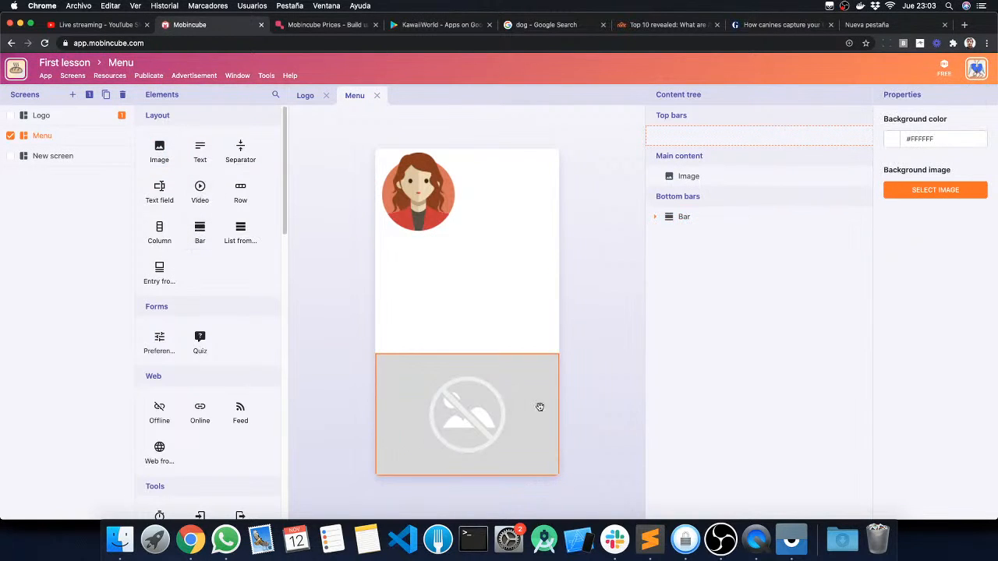
left_click_drag(541, 405, 577, 382)
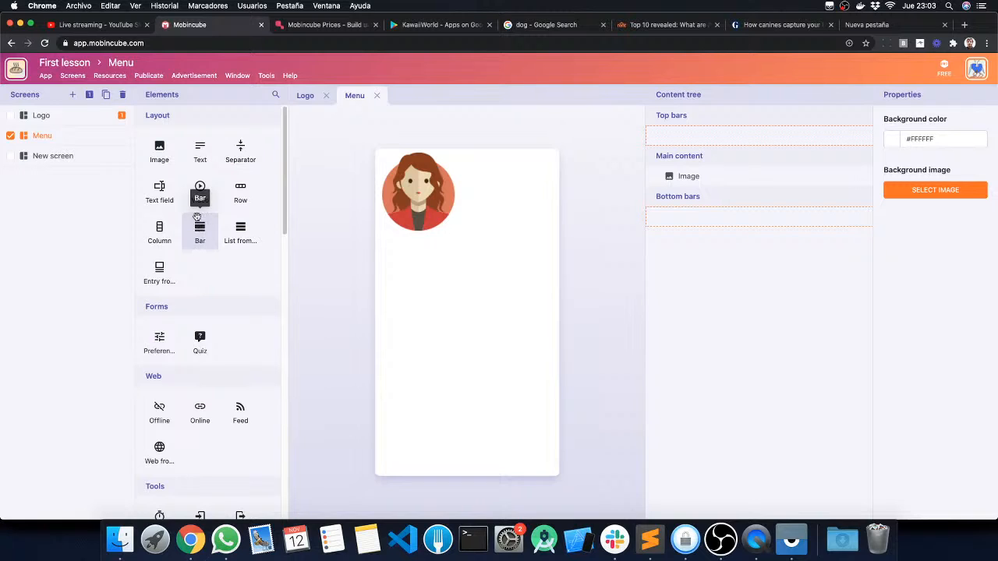
Step: Add a bar element at the bottom of the Menu screen, reusing the existing "Mi app molona" bar
left_click_drag(200, 230, 472, 468)
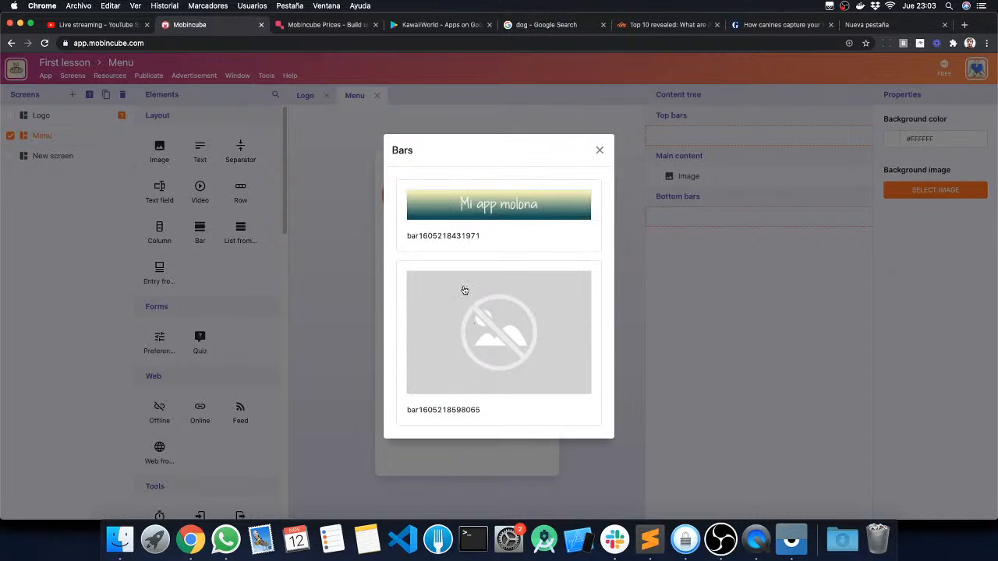
left_click(479, 202)
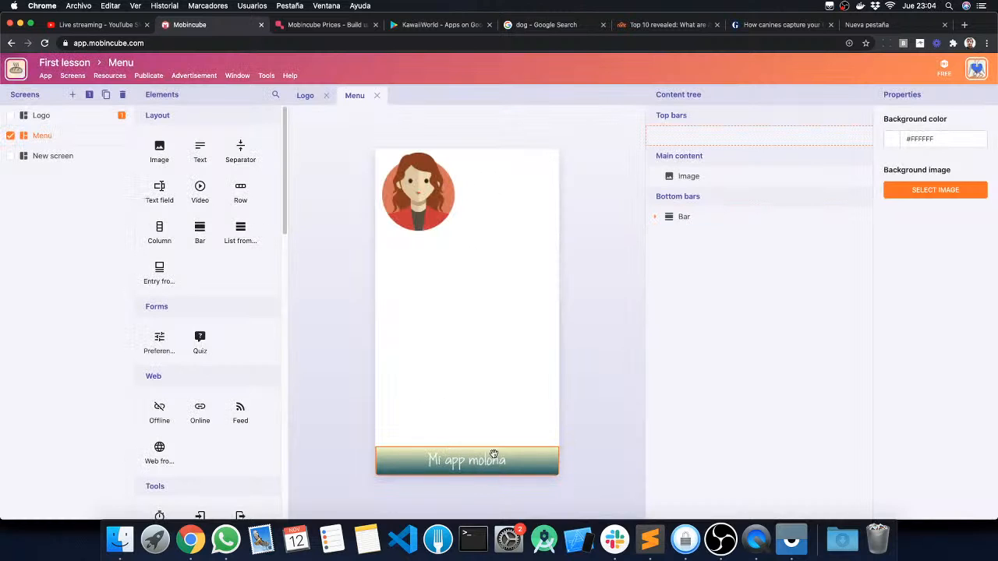
Step: Replace the image in the Logo screen's top bar with the dog photo from the local resources
left_click(42, 114)
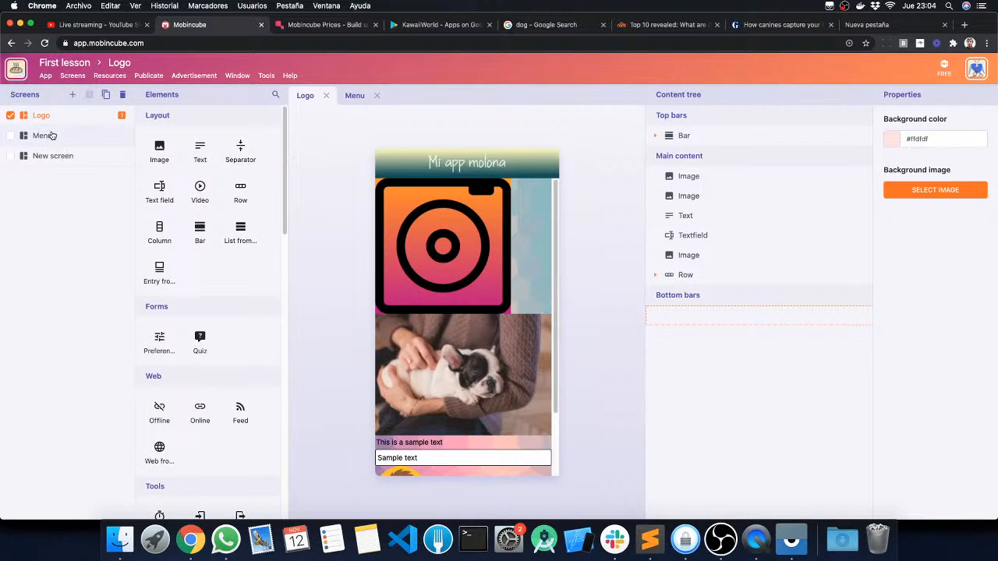
left_click(485, 161)
left_click(482, 162)
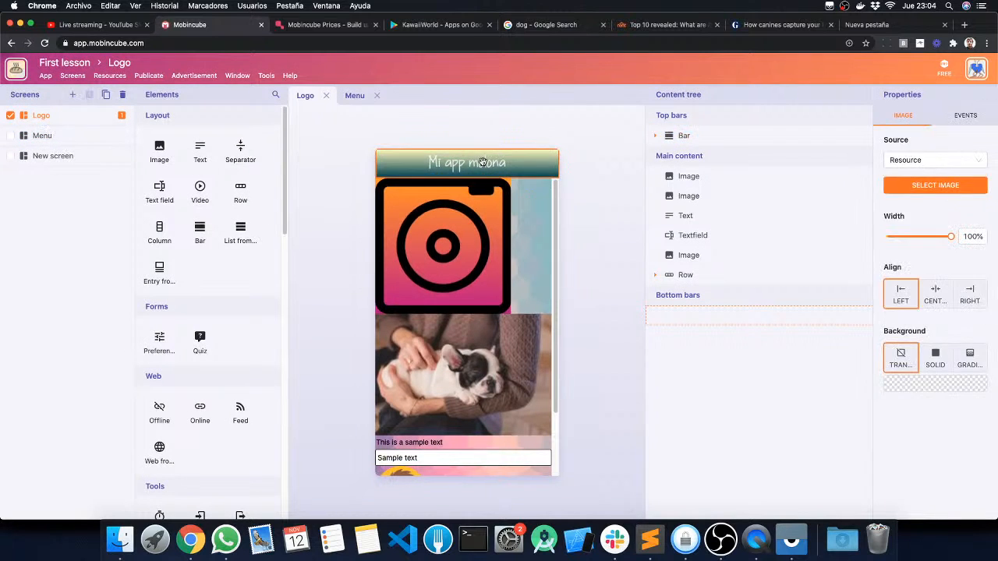
left_click(920, 185)
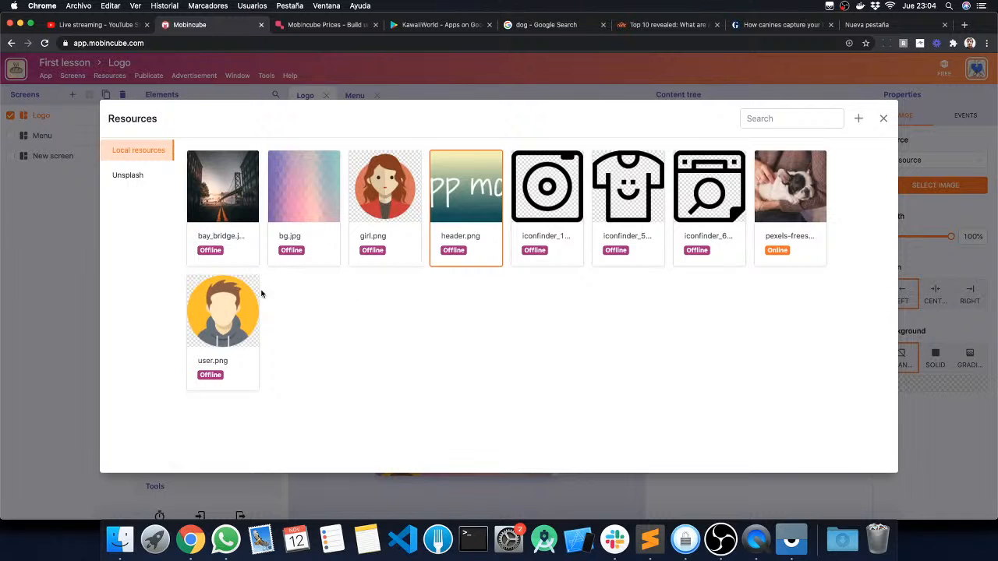
left_click(797, 201)
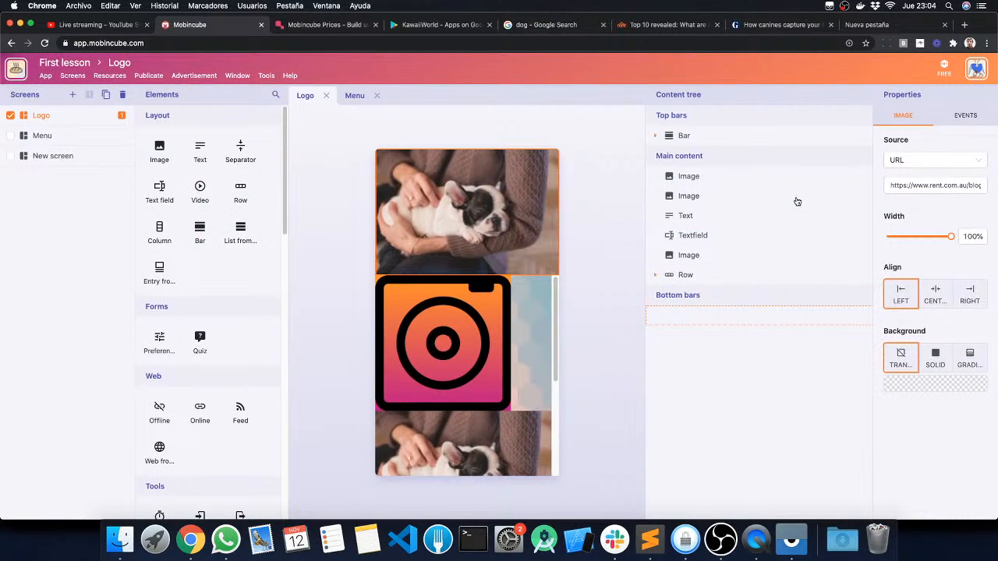
Step: Check the changed bar on both the Logo and Menu screens, and narrow the content tree to enlarge the canvas
scroll(493, 351, "down", 5)
scroll(479, 343, "up", 5)
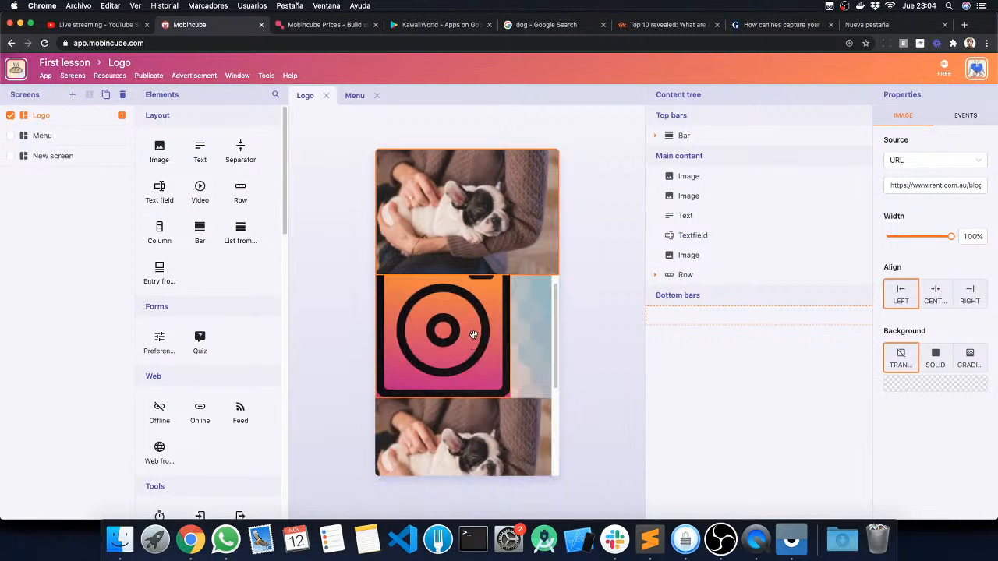
scroll(472, 335, "down", 3)
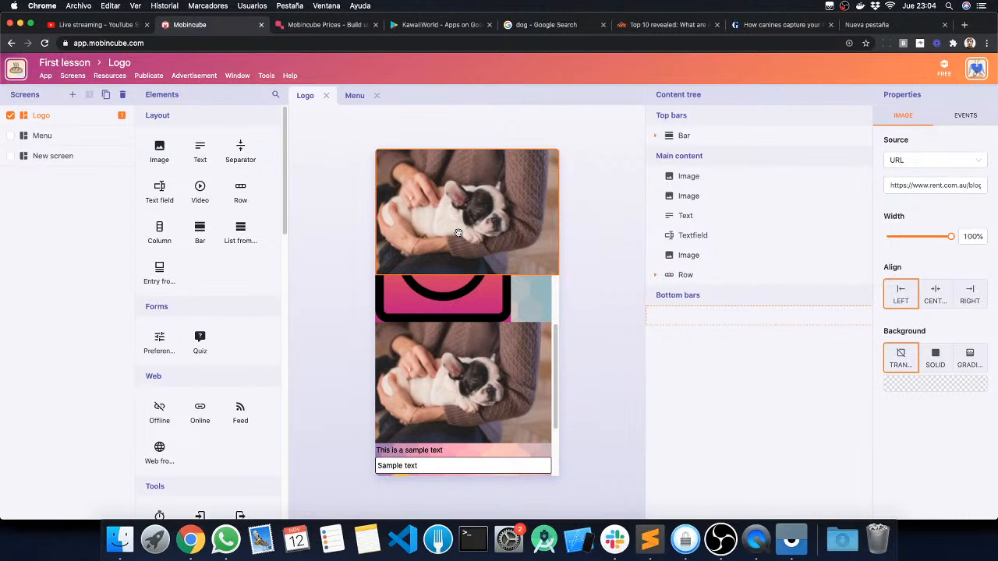
left_click(44, 140)
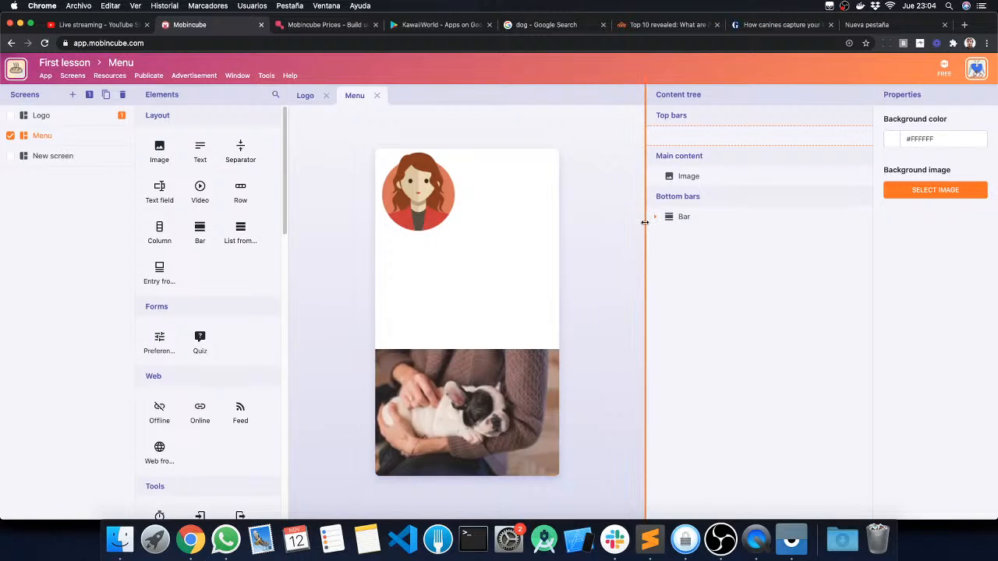
left_click_drag(647, 225, 716, 225)
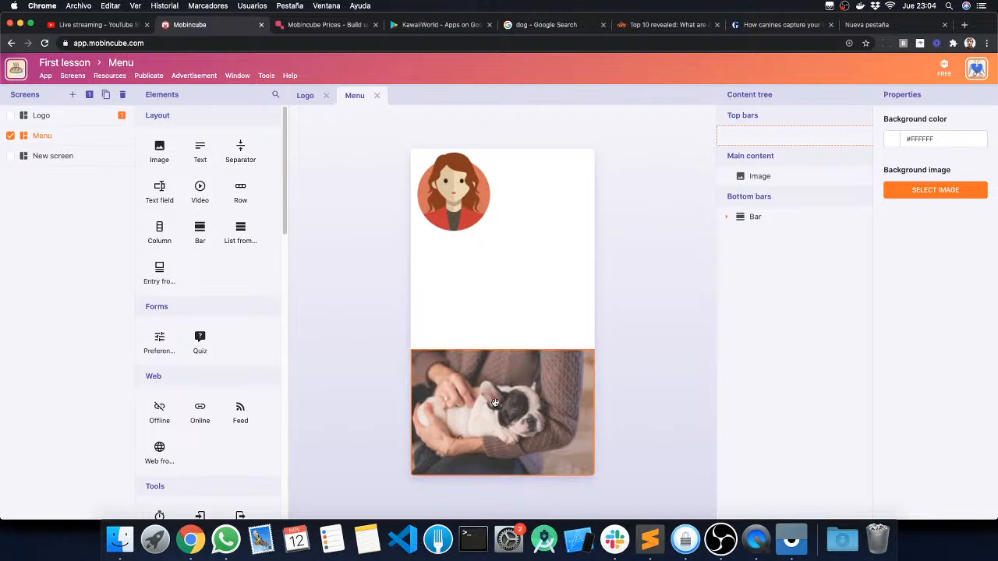
Step: Remove the dog-photo bar from the bottom of the Menu screen and open the Logo screen
left_click_drag(537, 409, 645, 344)
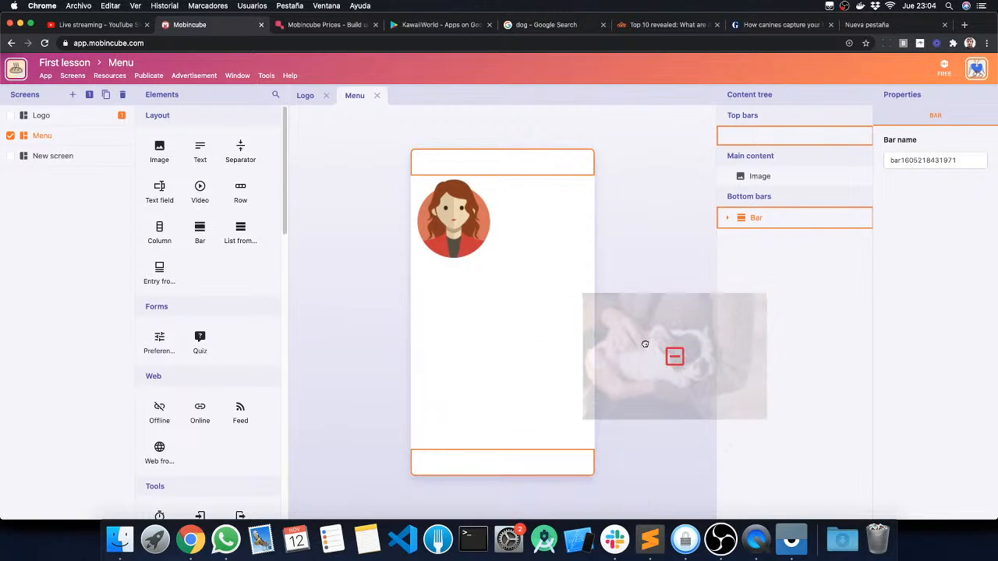
left_click_drag(644, 343, 646, 345)
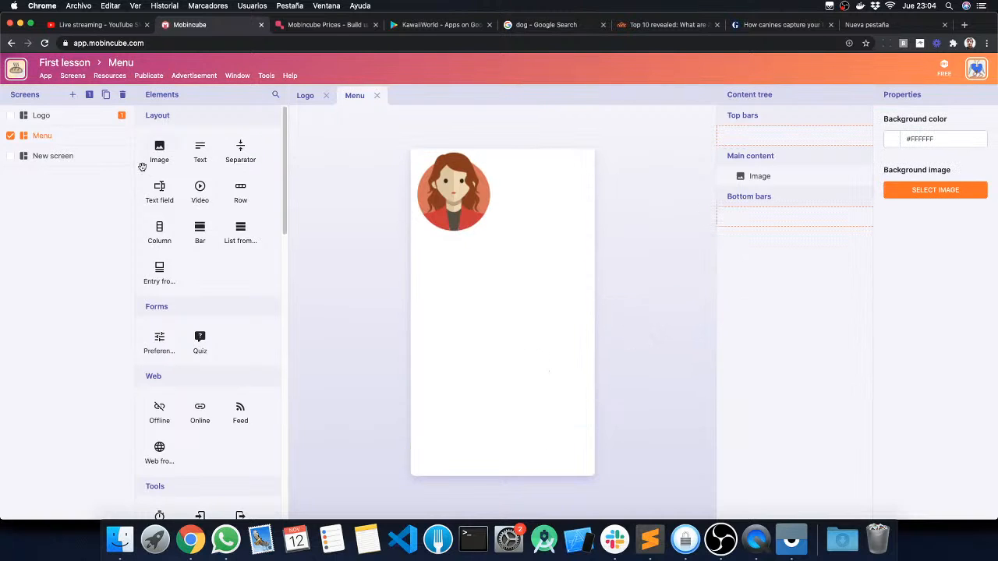
left_click(63, 118)
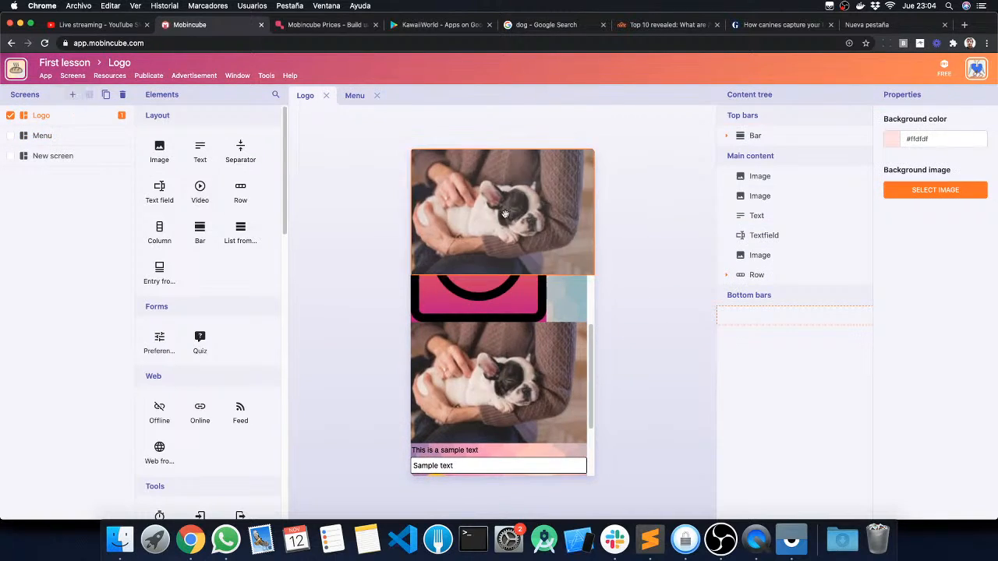
scroll(512, 177, "down", 2)
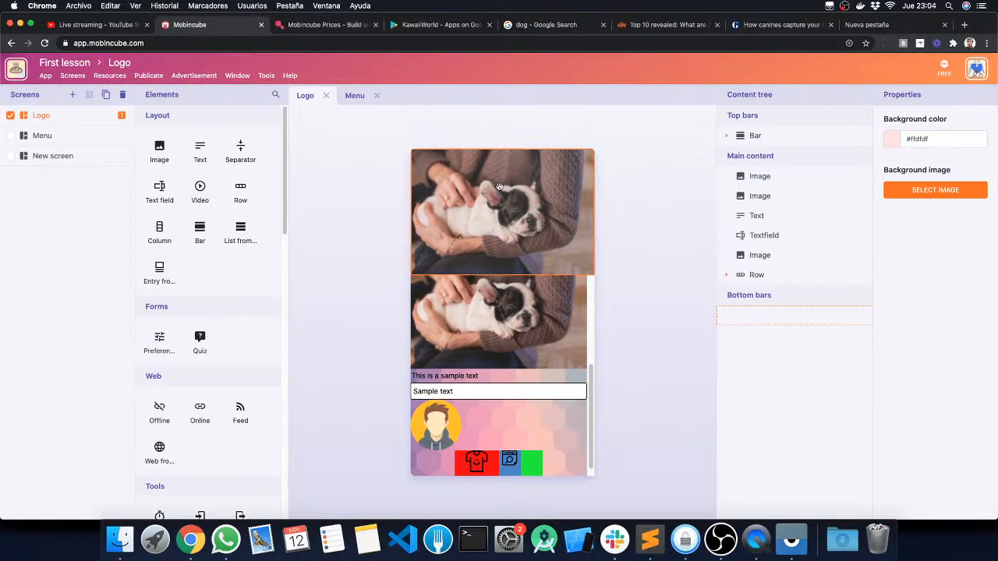
Step: Switch the Logo screen's top bar image source to Resource and choose the "Mi app molona" image
left_click(494, 212)
left_click(494, 212)
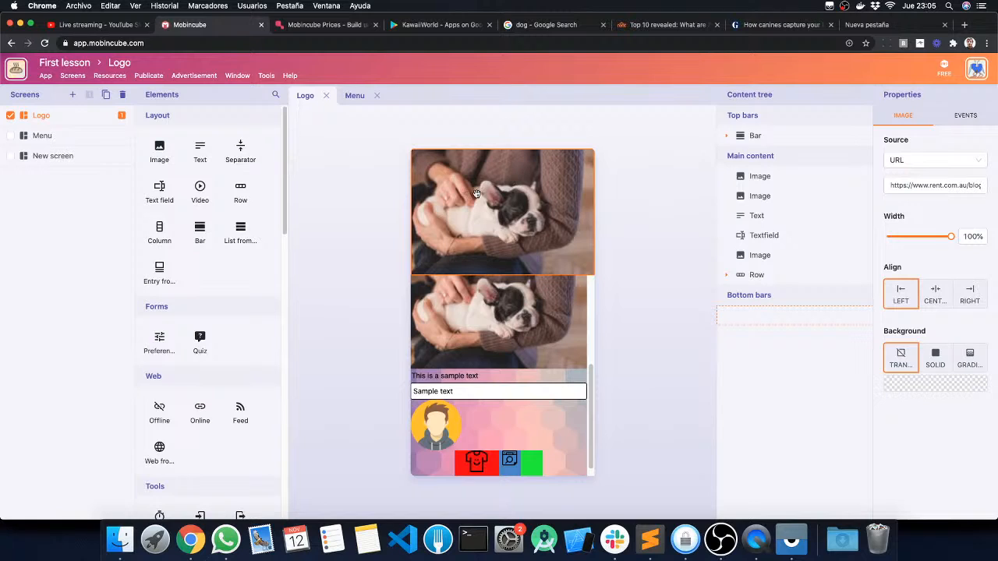
left_click(921, 162)
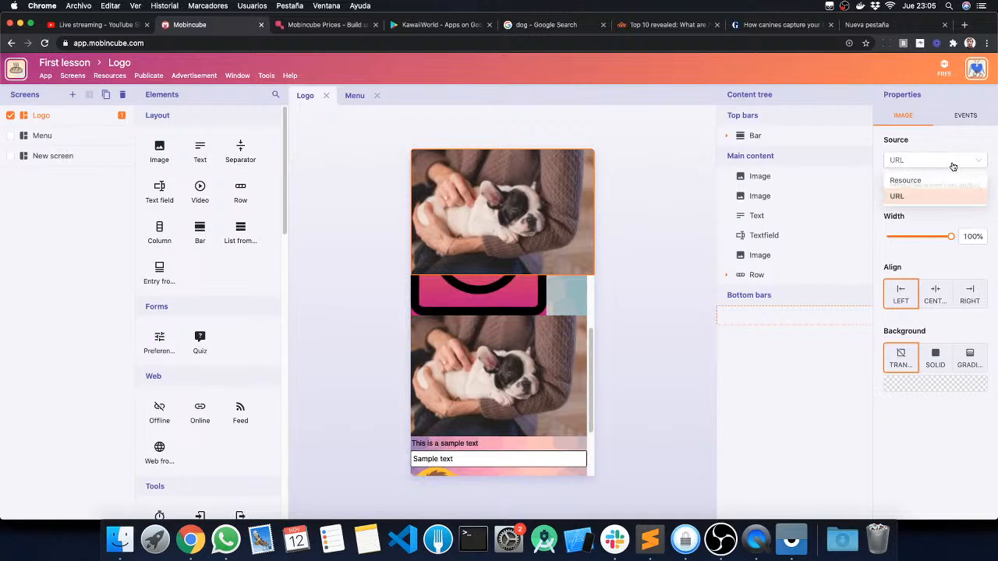
left_click(902, 182)
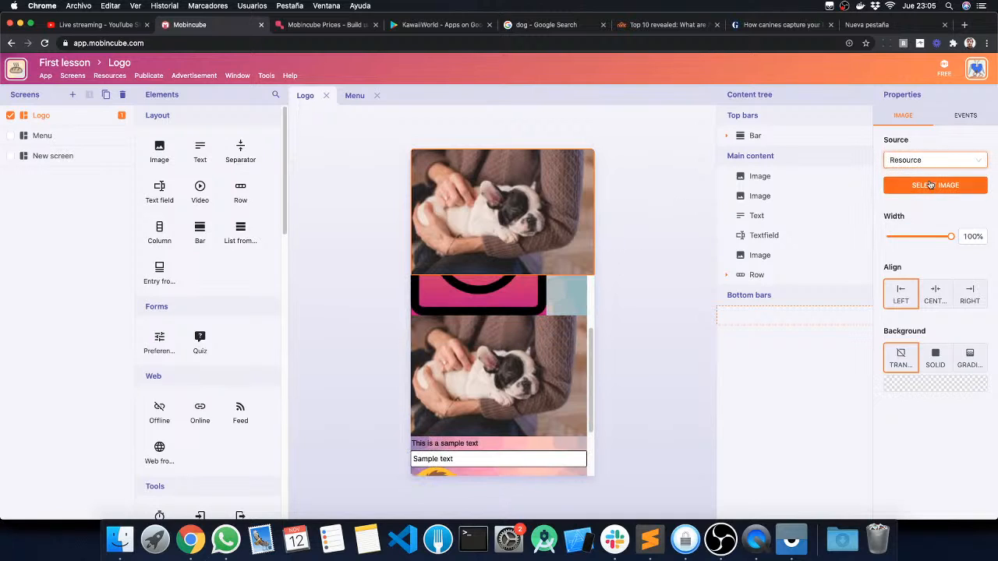
left_click(928, 166)
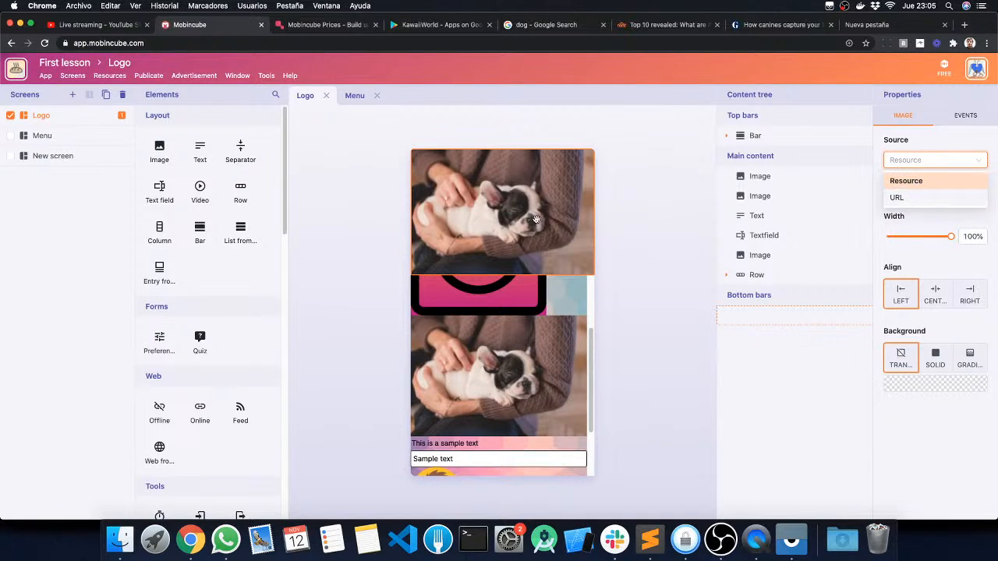
left_click(929, 198)
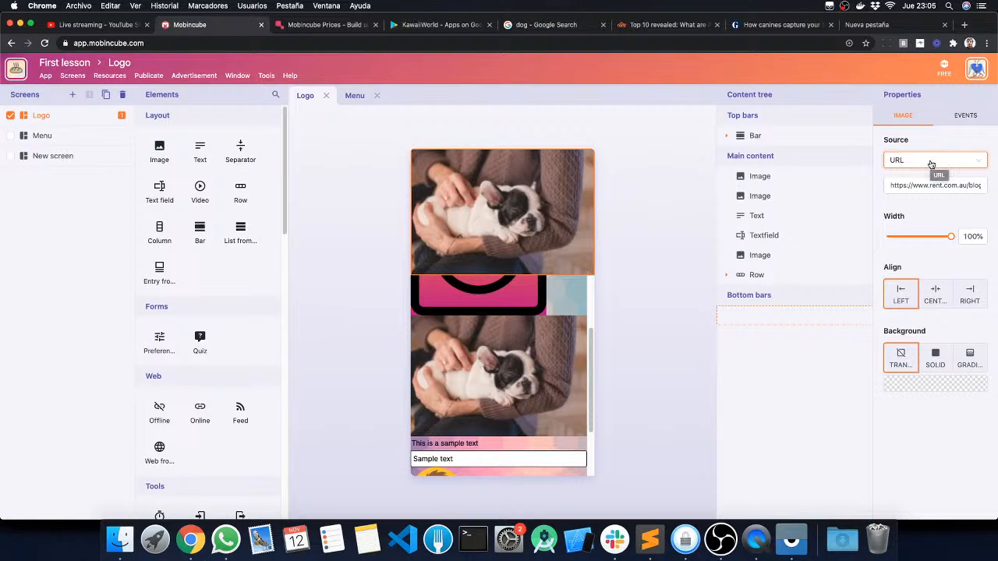
left_click(930, 162)
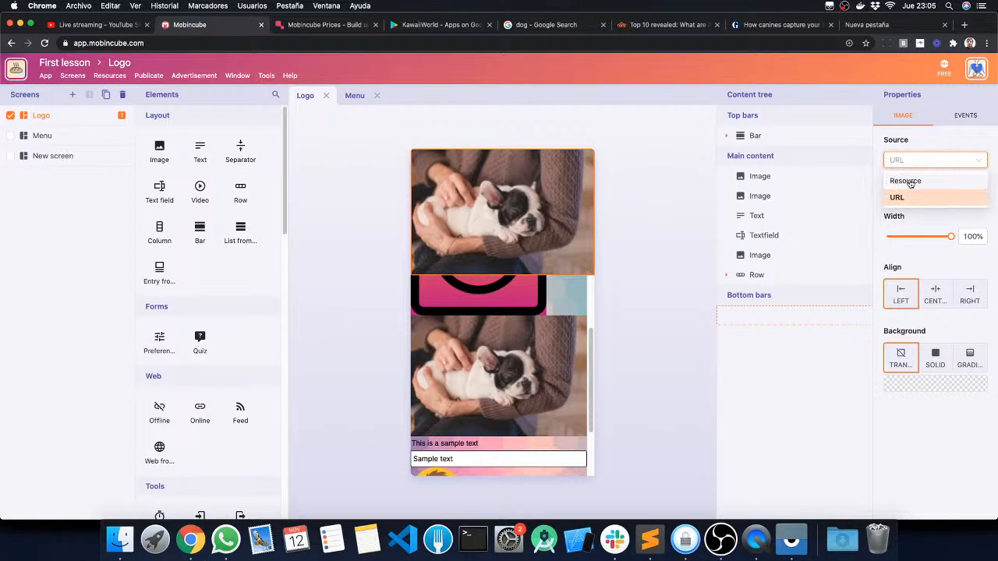
left_click(910, 180)
left_click(916, 186)
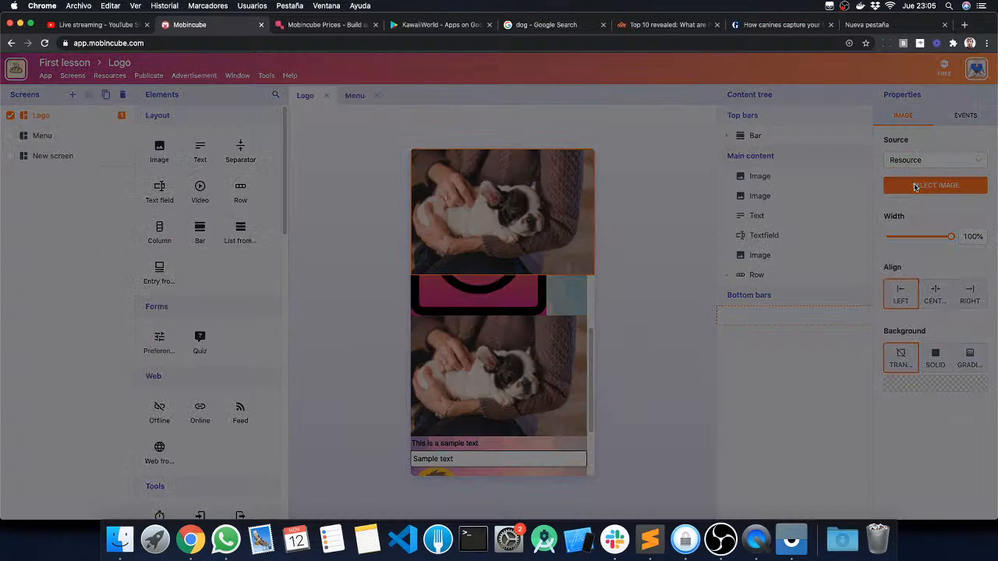
left_click(461, 190)
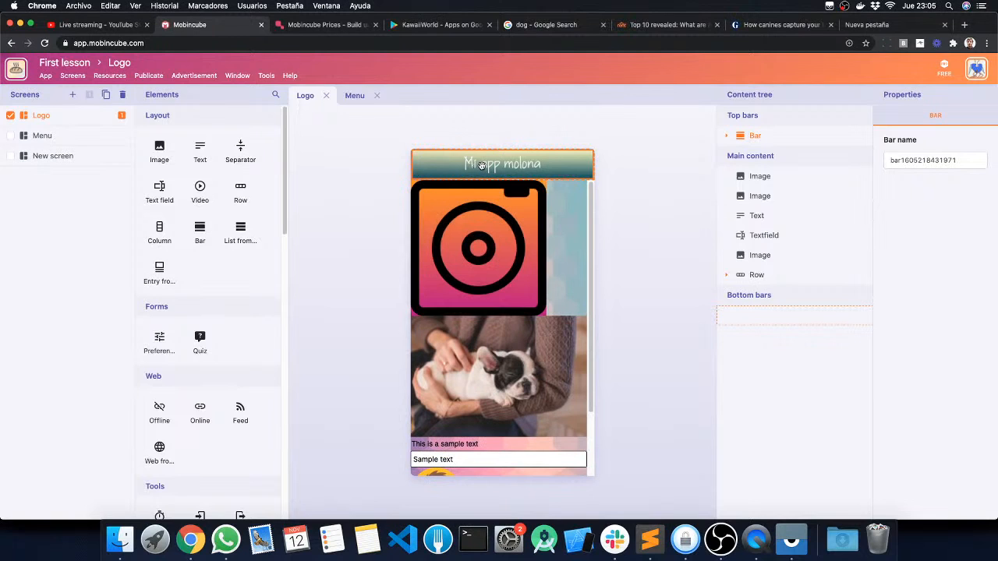
left_click(385, 212)
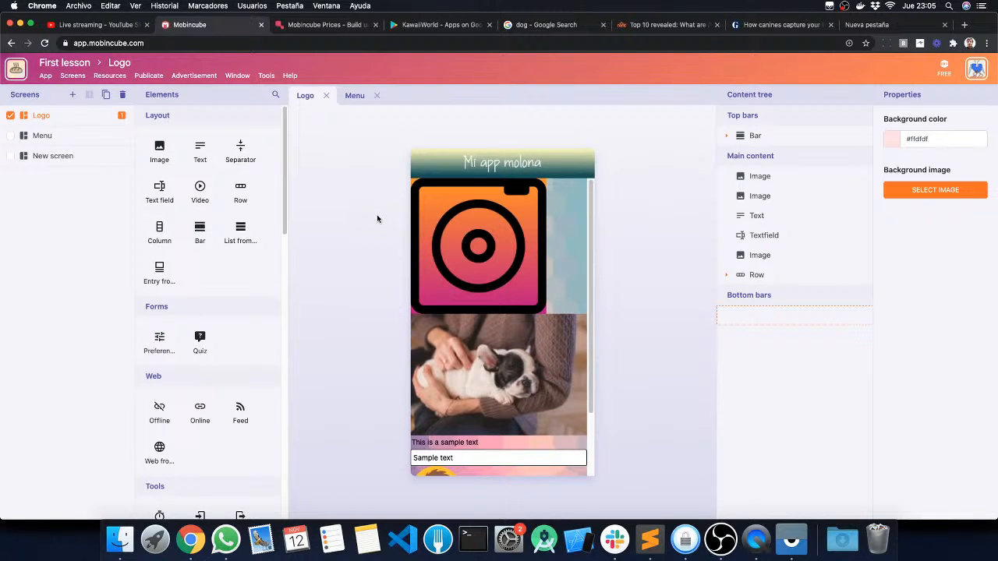
Step: Try to delete both saved bars from the app's bar resources
left_click(116, 75)
left_click(109, 94)
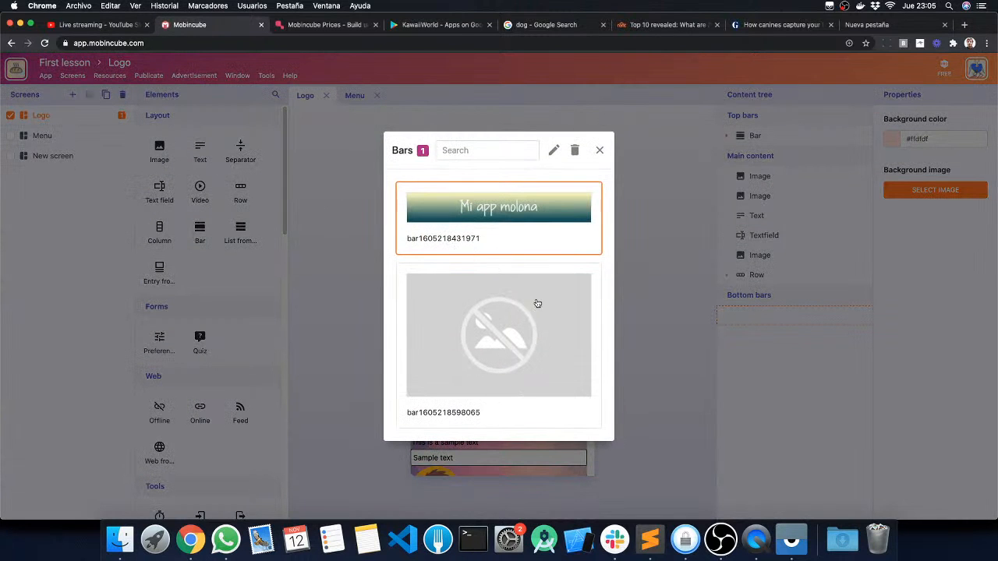
left_click(532, 312)
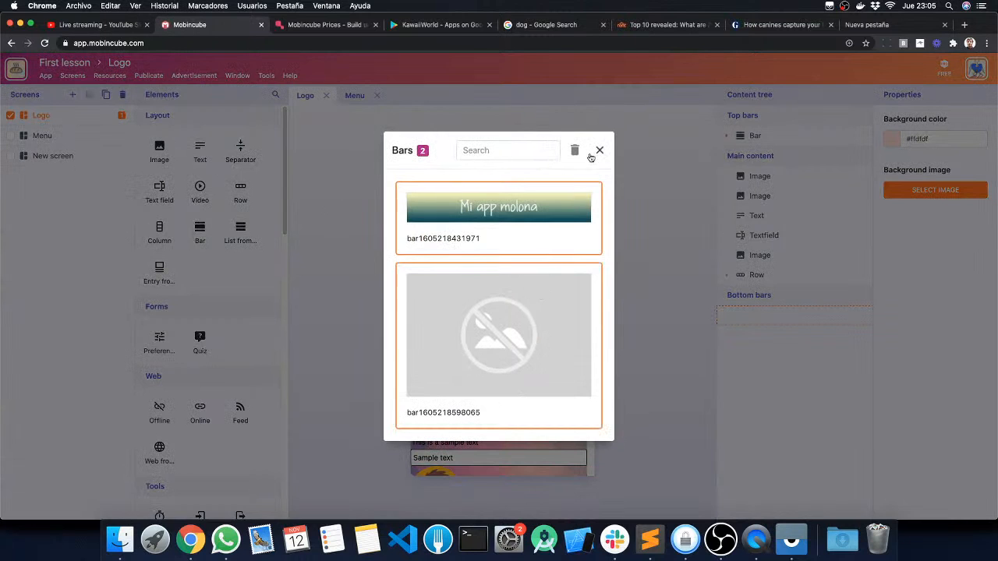
left_click(576, 154)
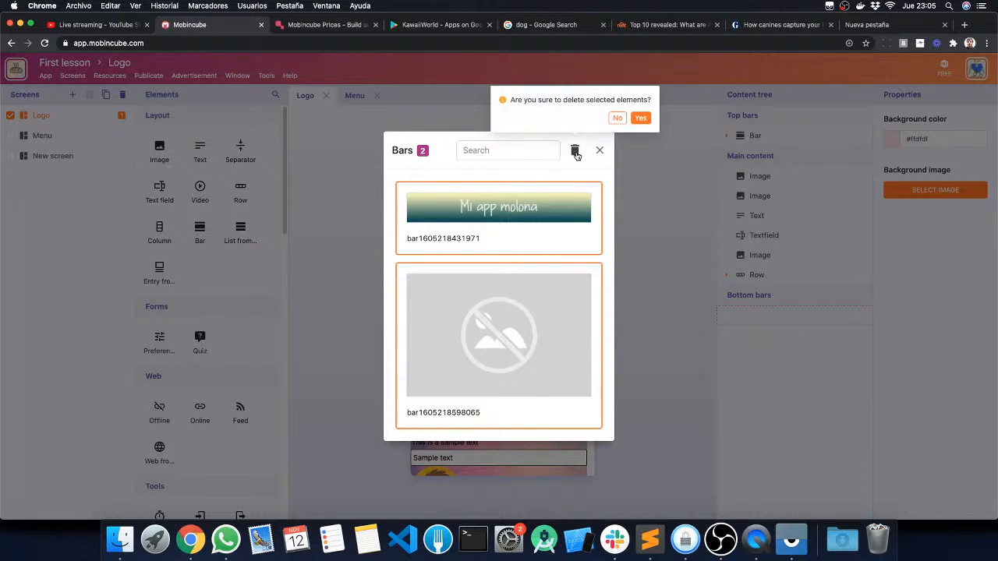
left_click(643, 116)
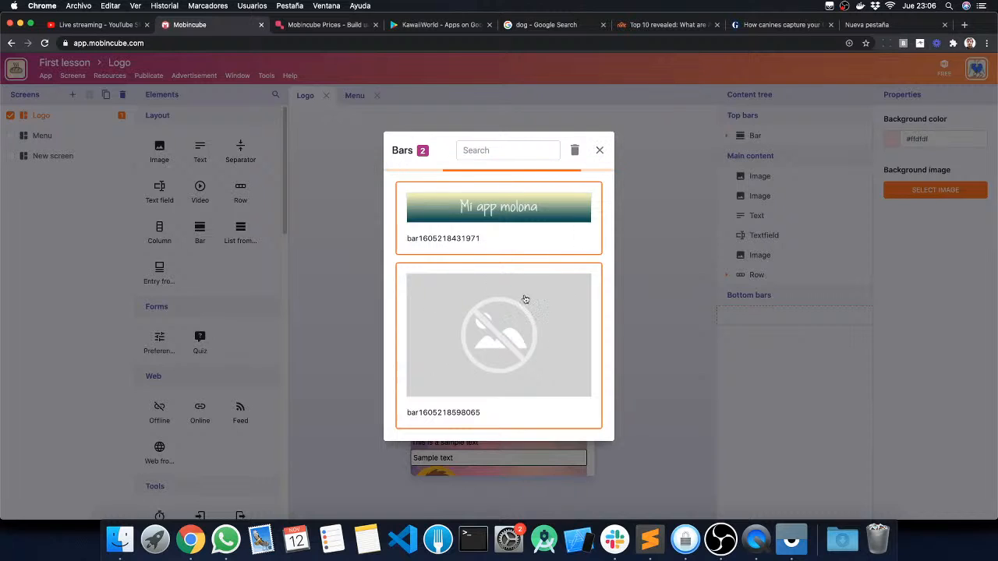
left_click(600, 151)
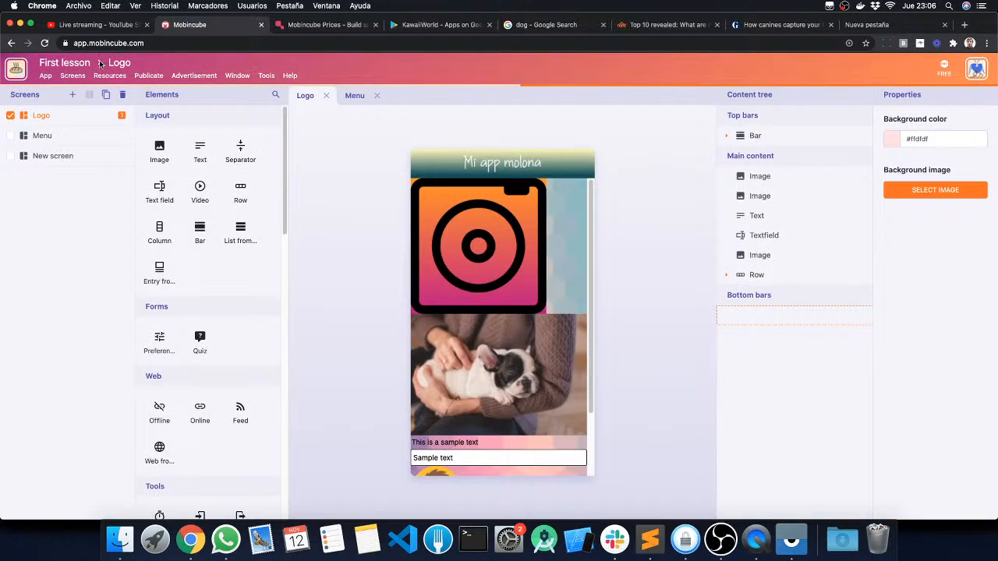
Step: Reopen the First lesson app from the list of apps
left_click(45, 76)
left_click(54, 156)
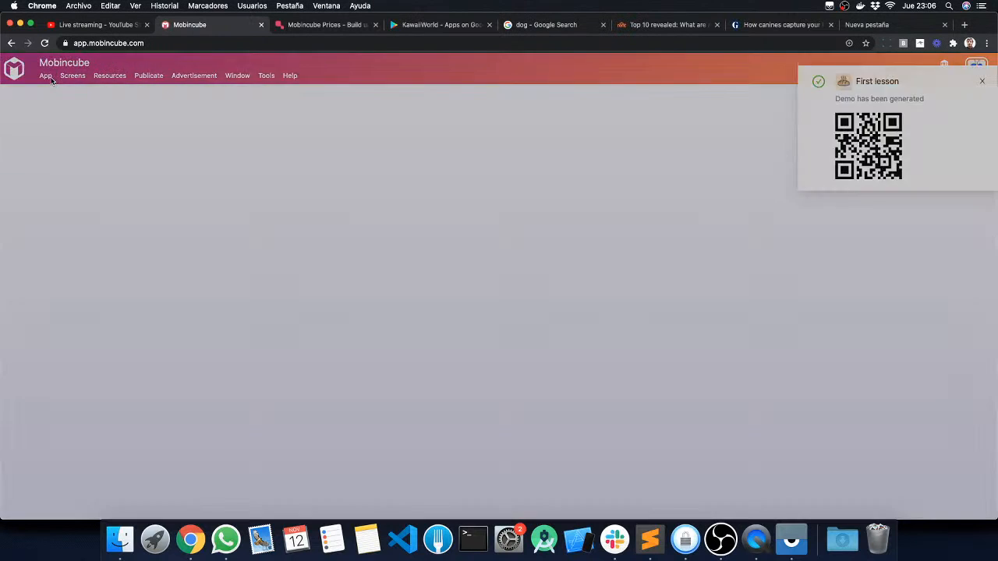
left_click(413, 251)
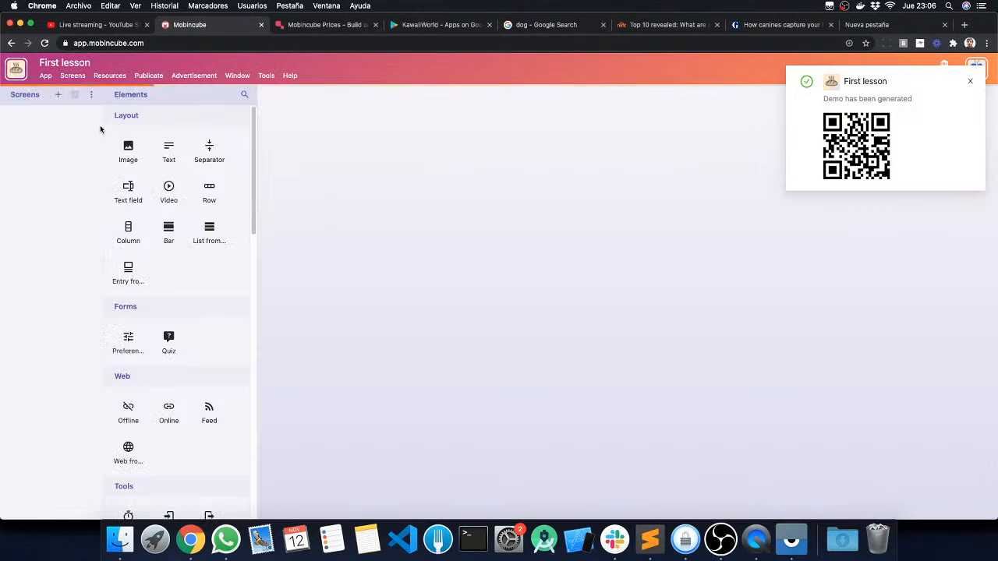
Step: Check the saved bars in the app's resources and dismiss the generated-demo notification
left_click(110, 74)
left_click(111, 93)
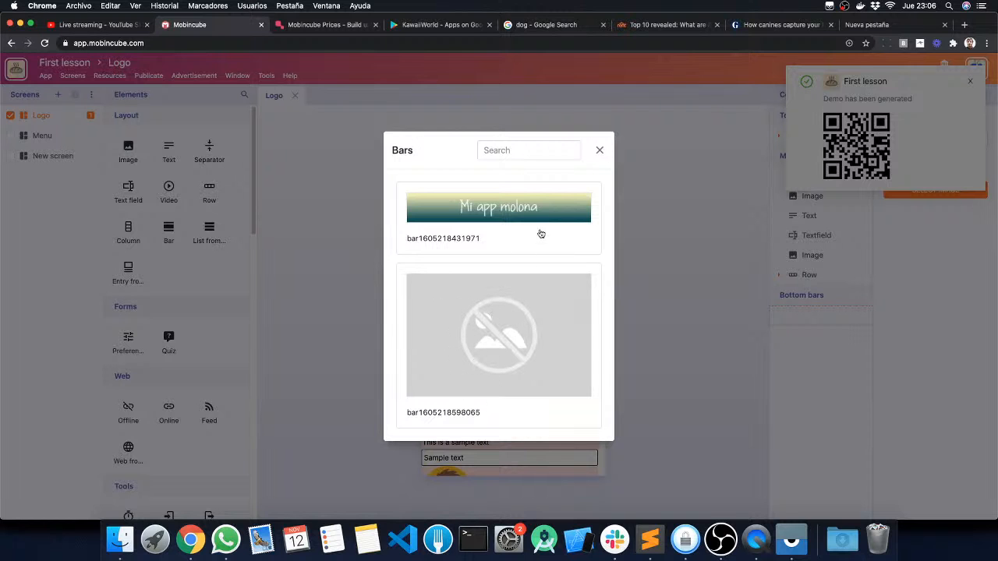
left_click(598, 152)
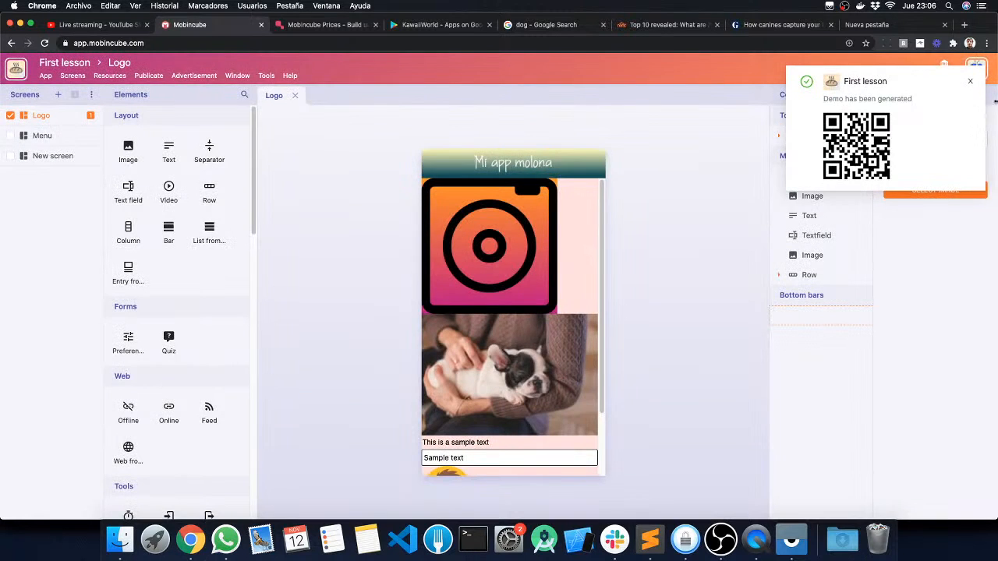
left_click(971, 82)
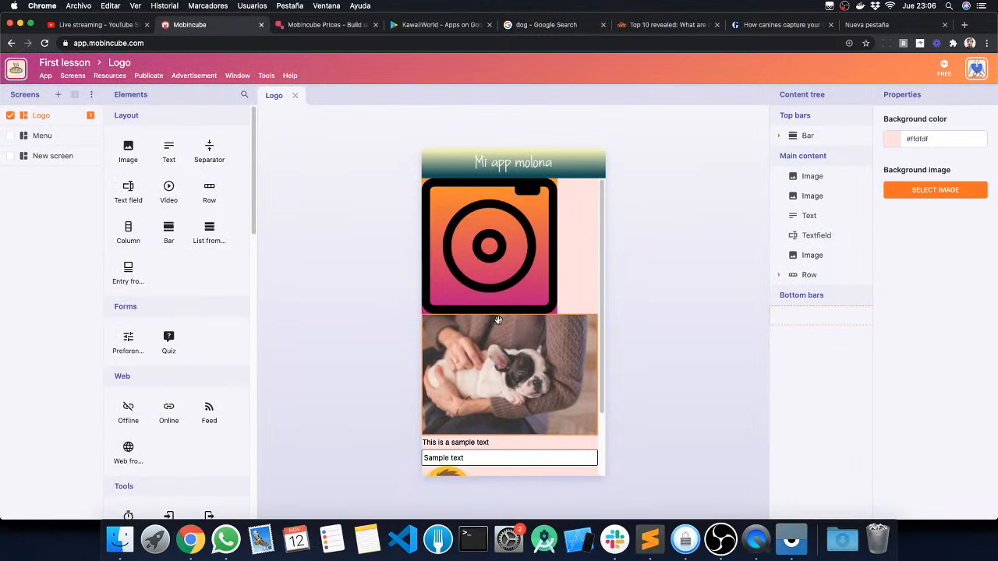
Step: Create a new bar under the Logo screen's bottom bars and move the T-shirt row below the first image
scroll(501, 314, "down", 2)
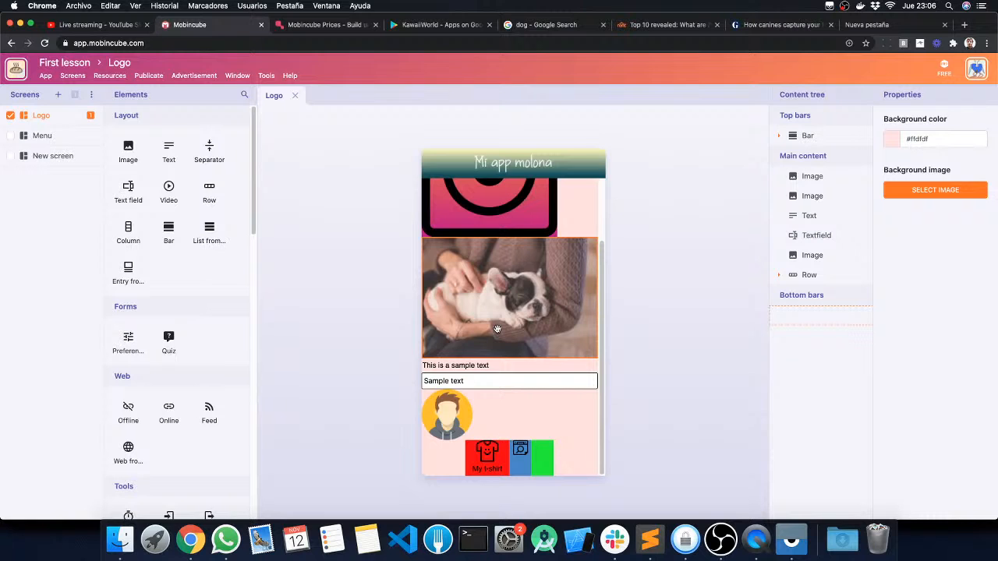
scroll(497, 329, "up", 2)
left_click(778, 136)
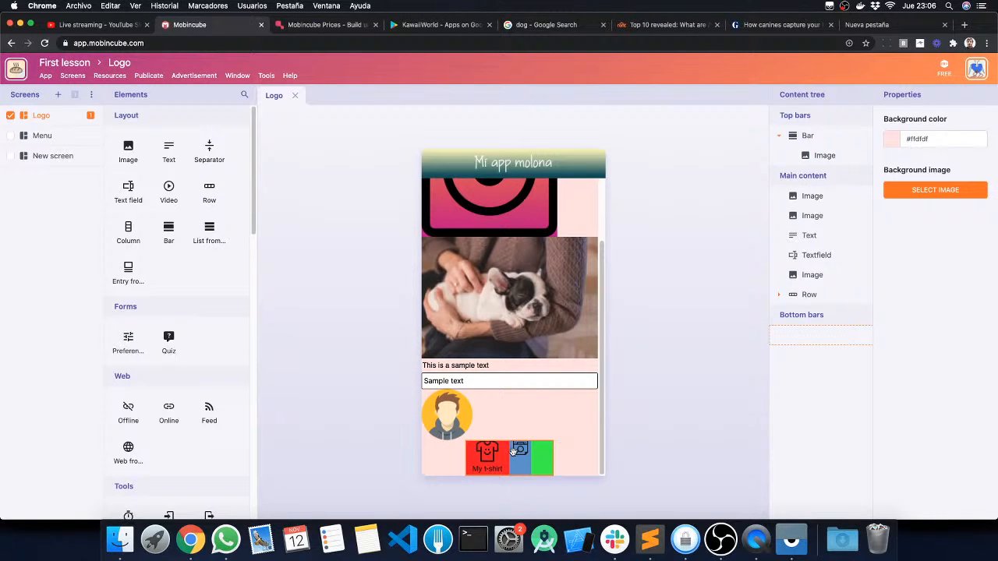
left_click_drag(831, 295, 809, 326)
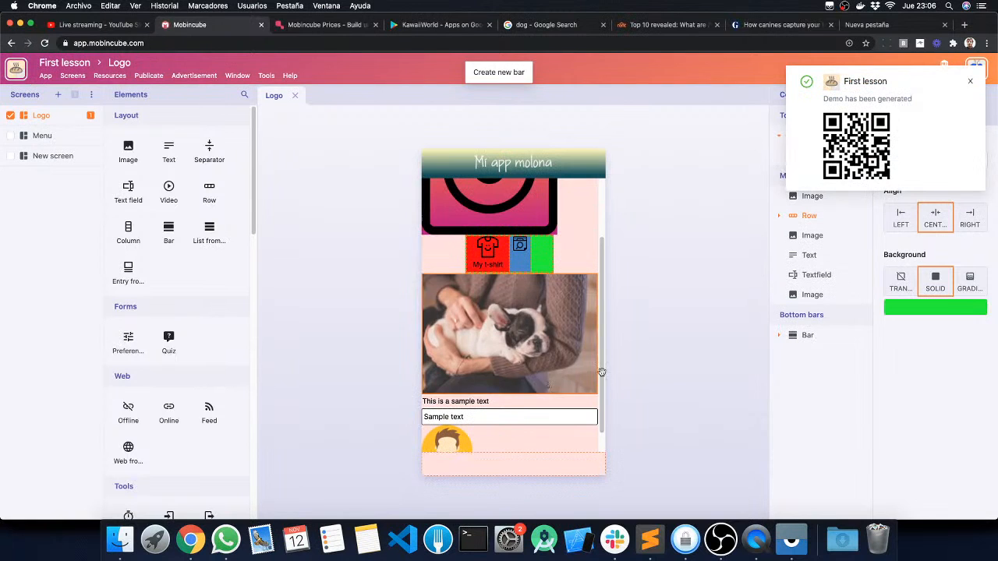
left_click(974, 81)
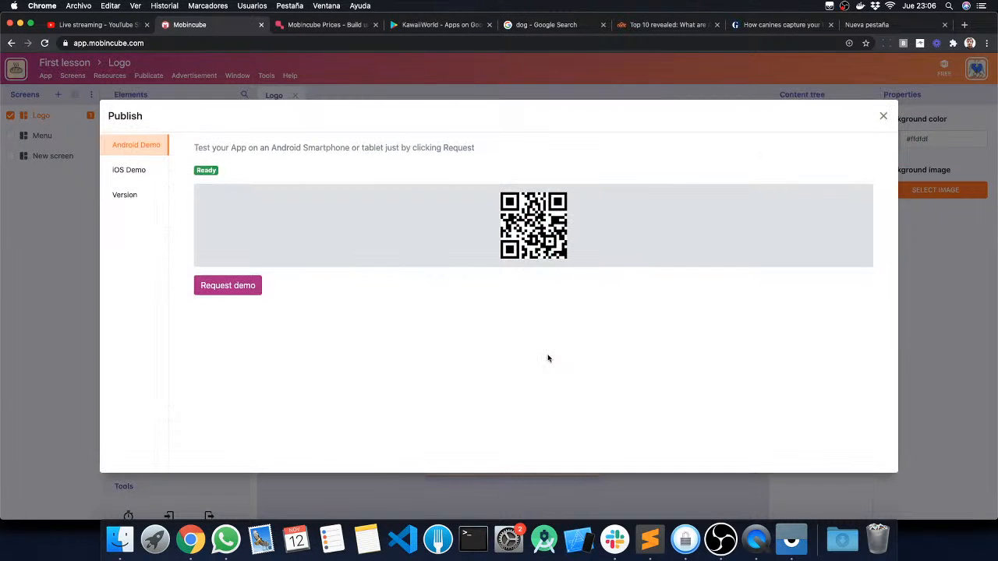
left_click(883, 116)
scroll(598, 355, "down", 1)
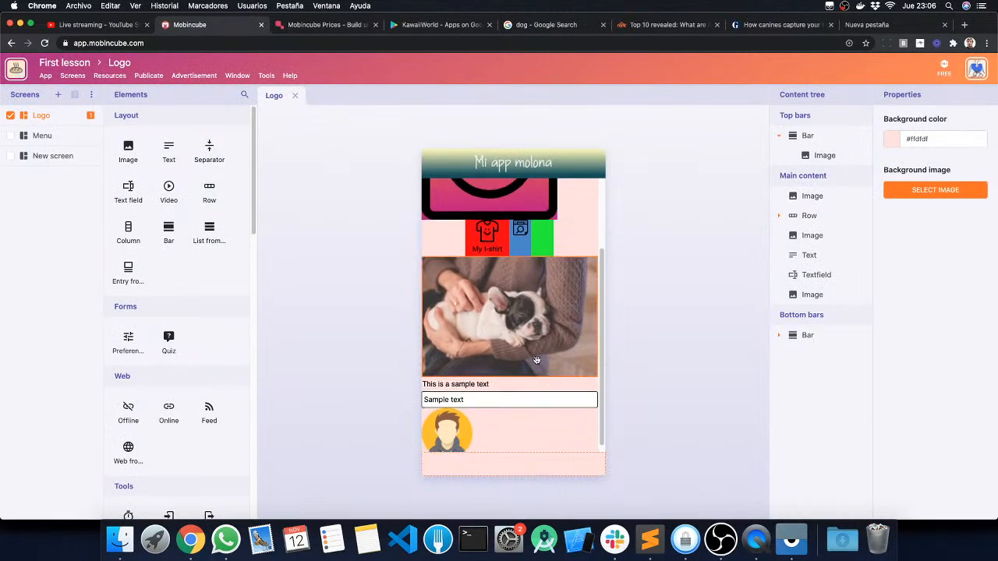
Step: Move the T-shirt row from the Logo screen's main content into the empty bottom bar
left_click(778, 336)
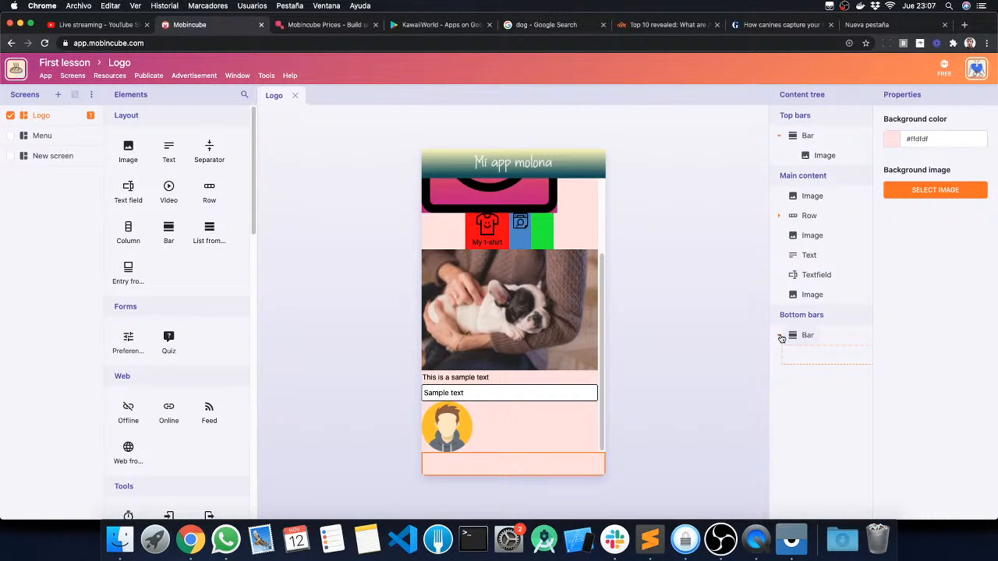
left_click(780, 336)
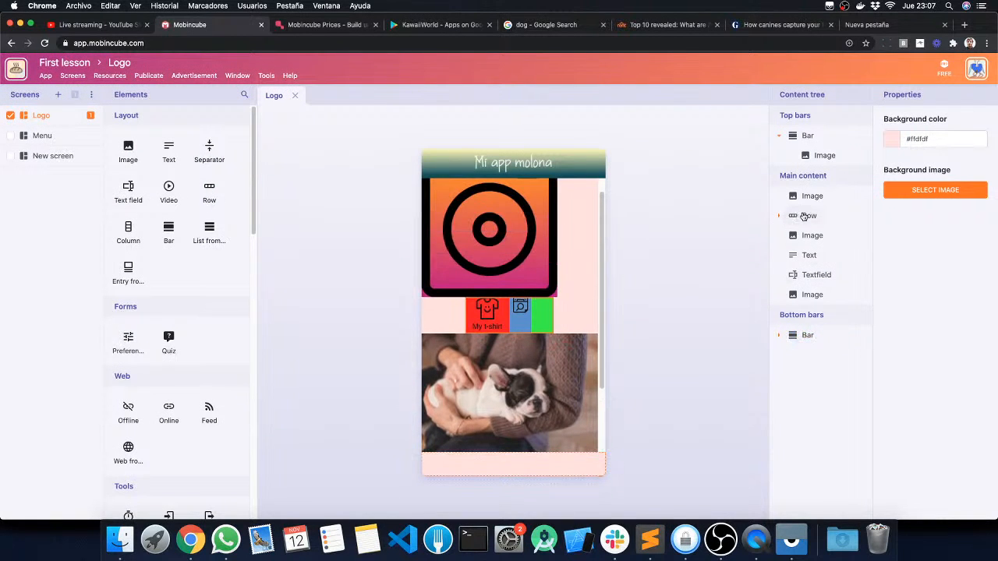
left_click(803, 216)
left_click(779, 335)
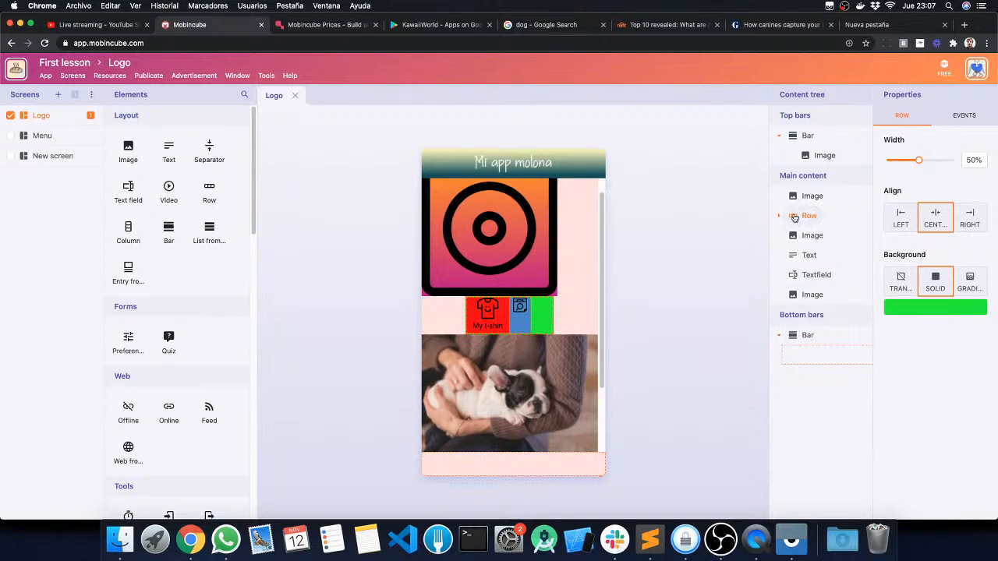
left_click_drag(816, 218, 811, 345)
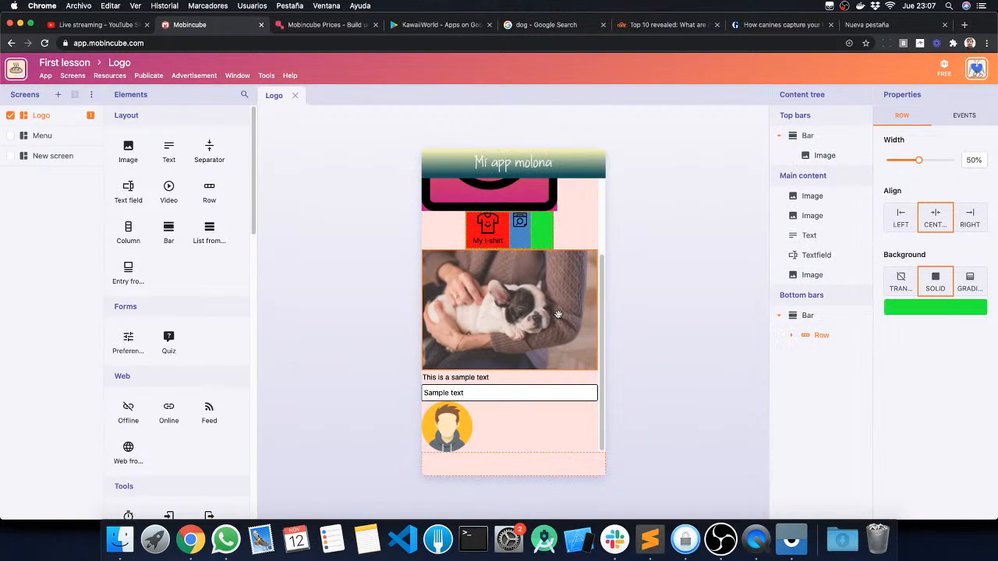
Step: Examine the moved row and its columns inside the bottom bar, and collapse the bar in the content tree
left_click(811, 216)
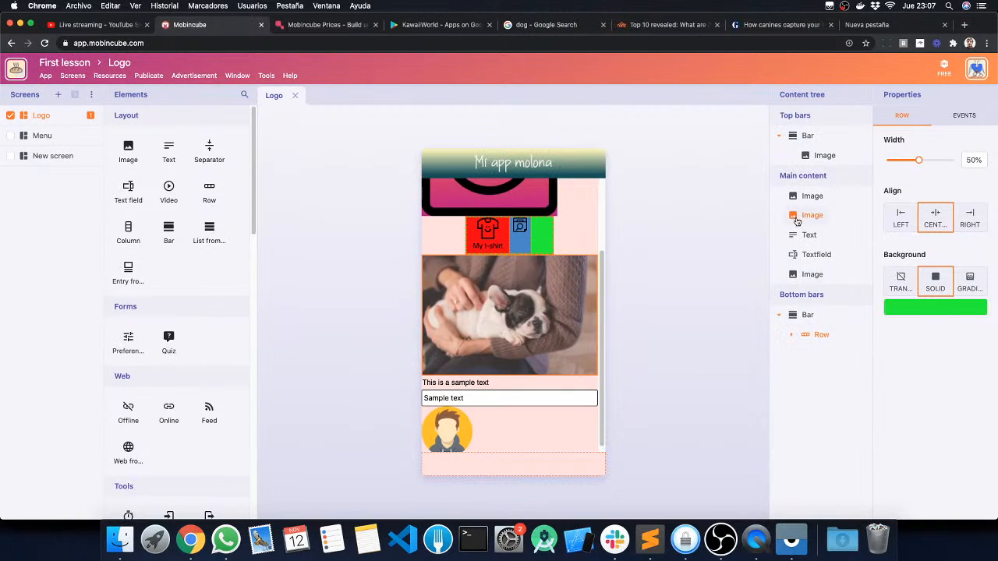
left_click(805, 337)
left_click(792, 336)
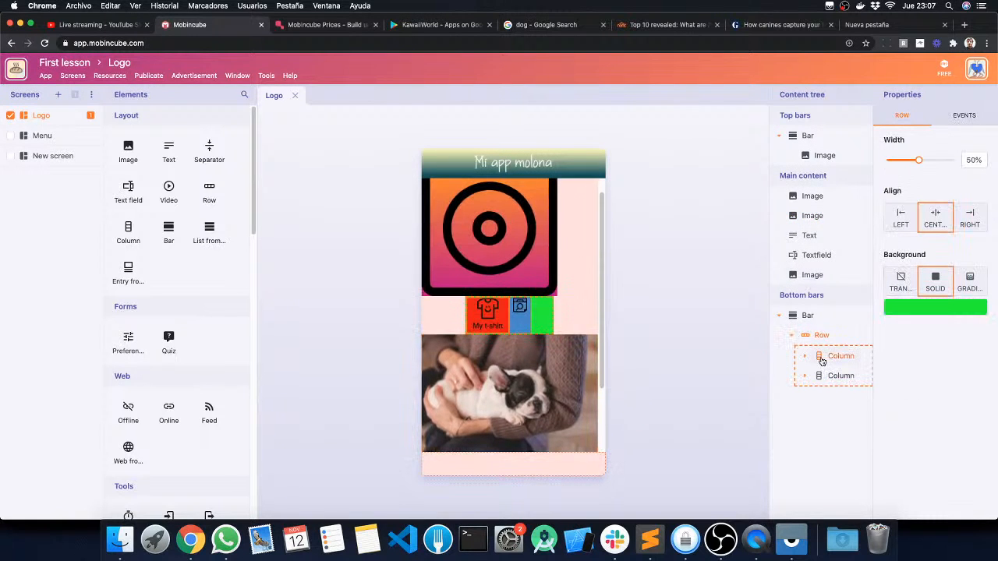
left_click(833, 375)
left_click(779, 315)
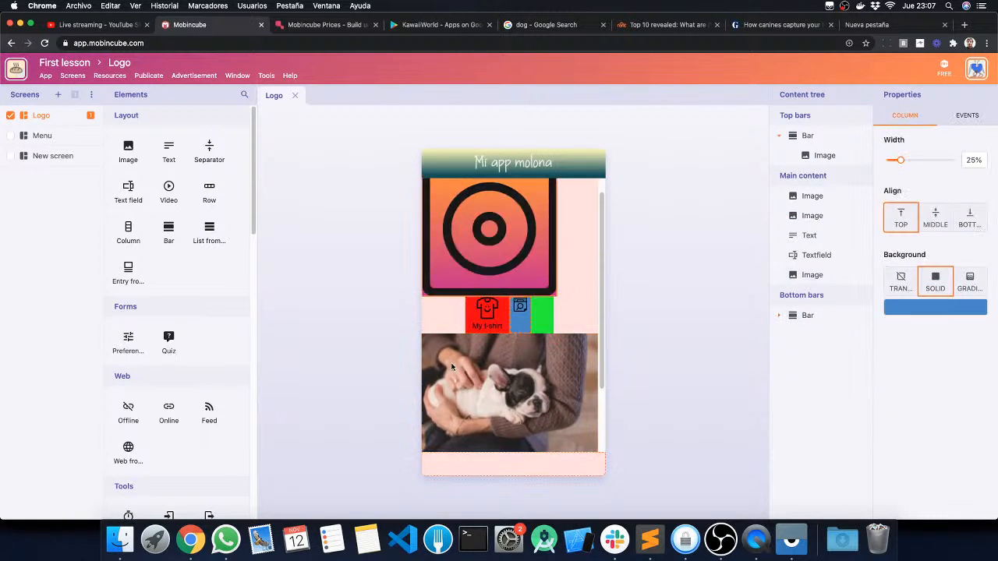
Step: Close the Logo screen's editor and dismiss the generated-demo notification
left_click(690, 258)
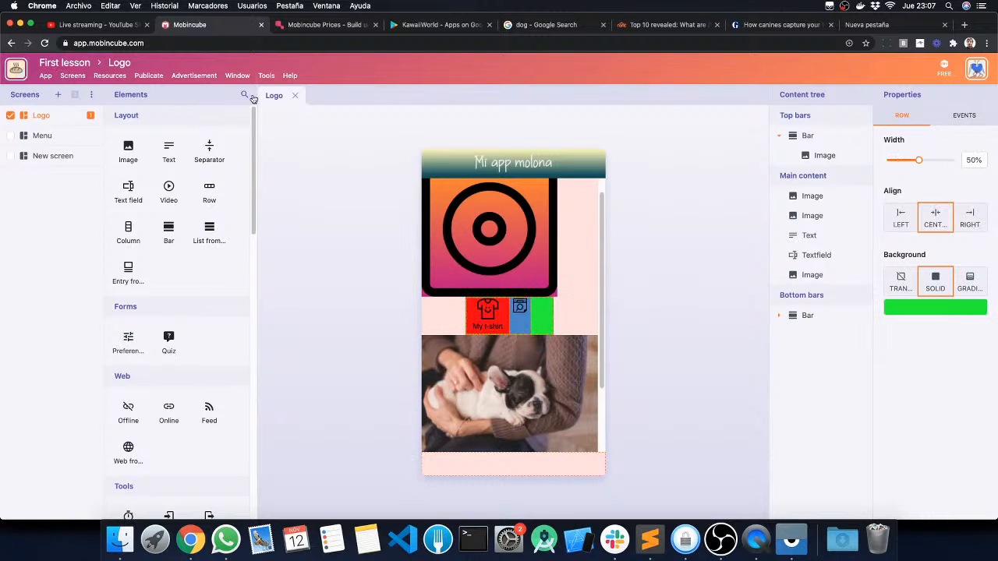
left_click(296, 96)
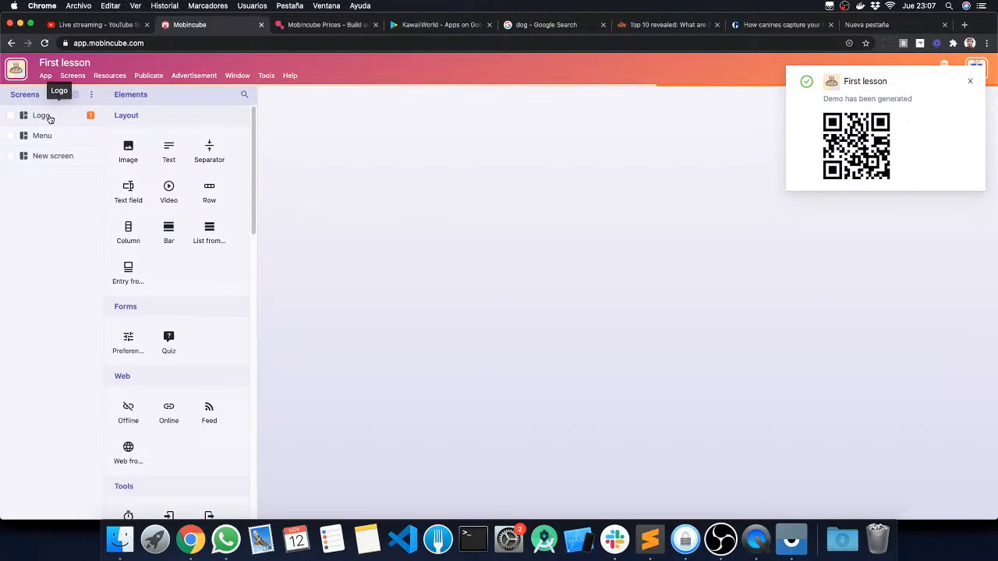
left_click(966, 81)
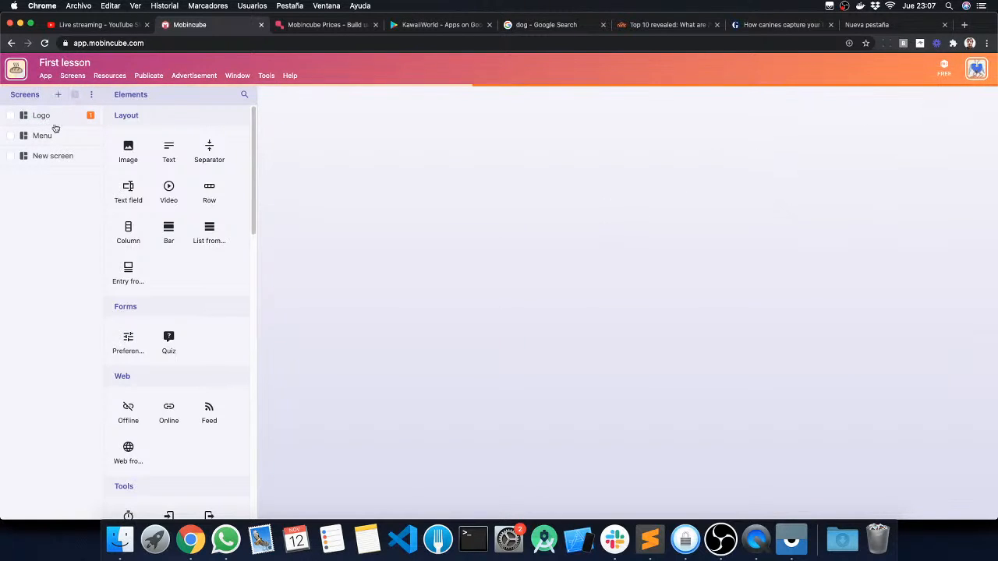
Step: Close the First lesson app and reopen it on its Logo screen
left_click(45, 75)
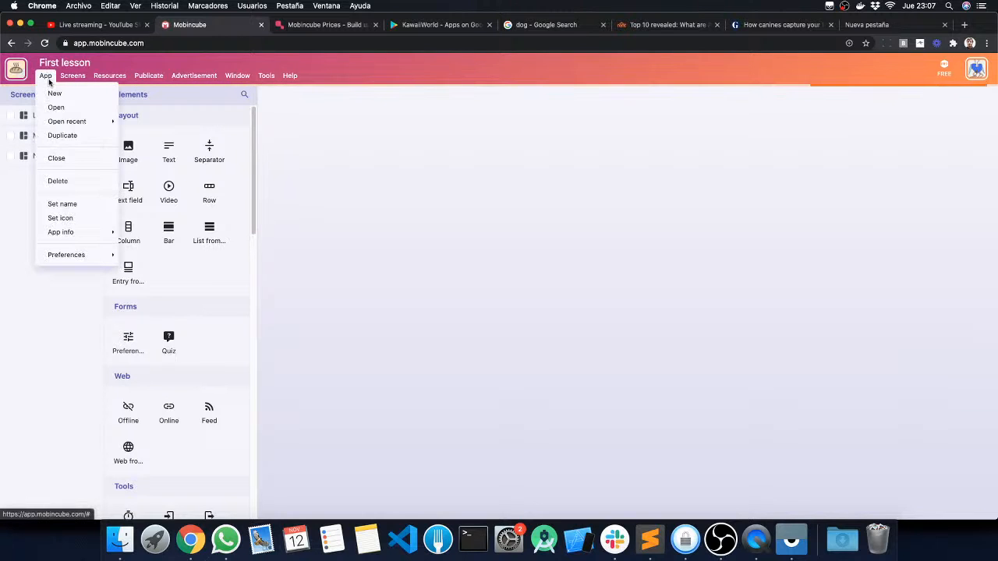
left_click(55, 156)
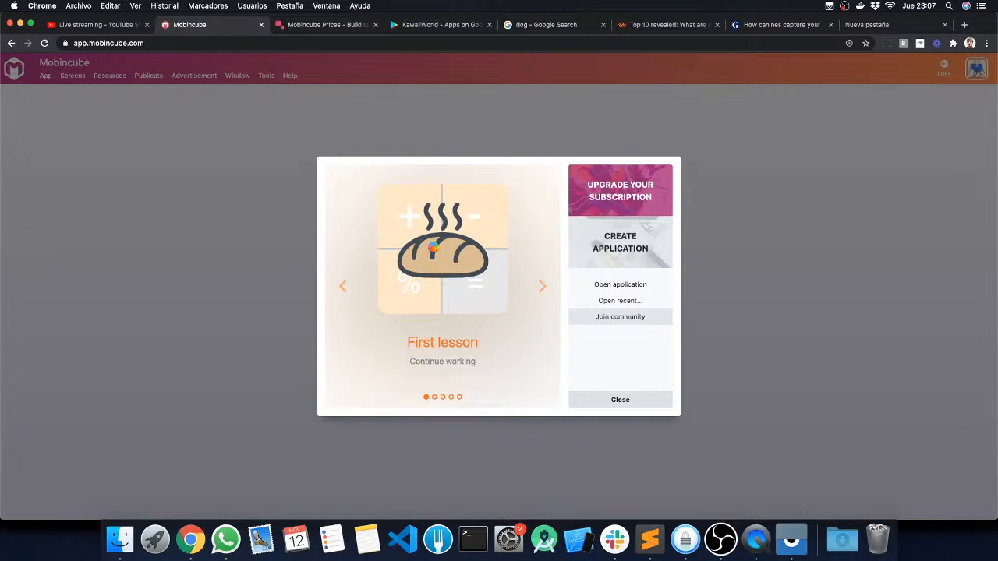
left_click(434, 251)
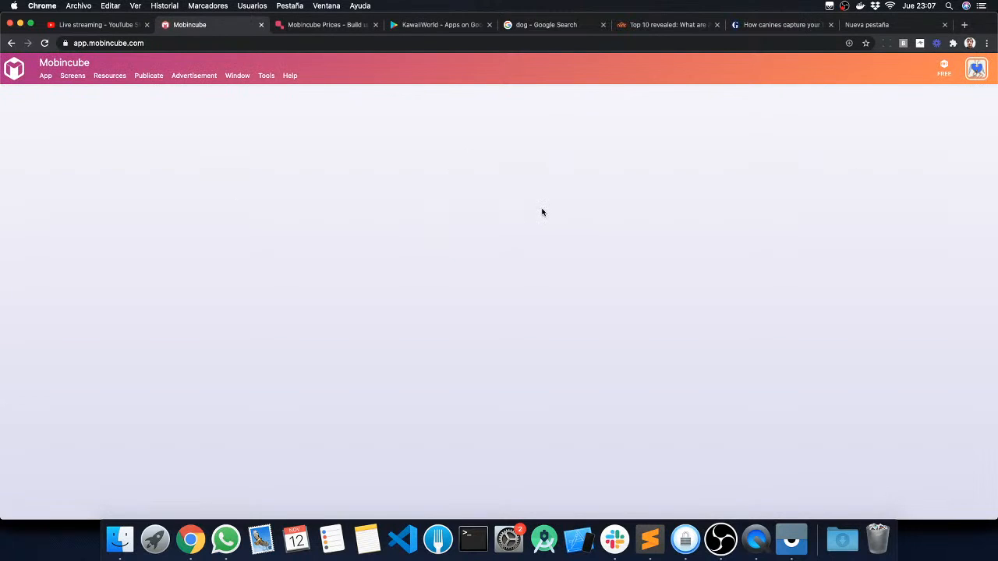
left_click(45, 76)
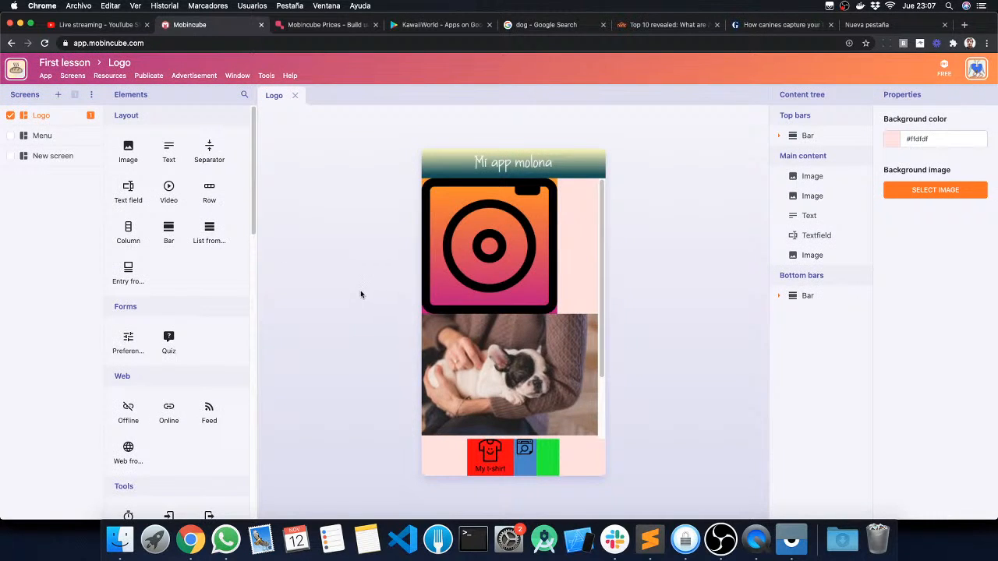
Step: Review the reopened Logo screen's content and expand the bottom bar and its row in the content tree
scroll(491, 295, "down", 2)
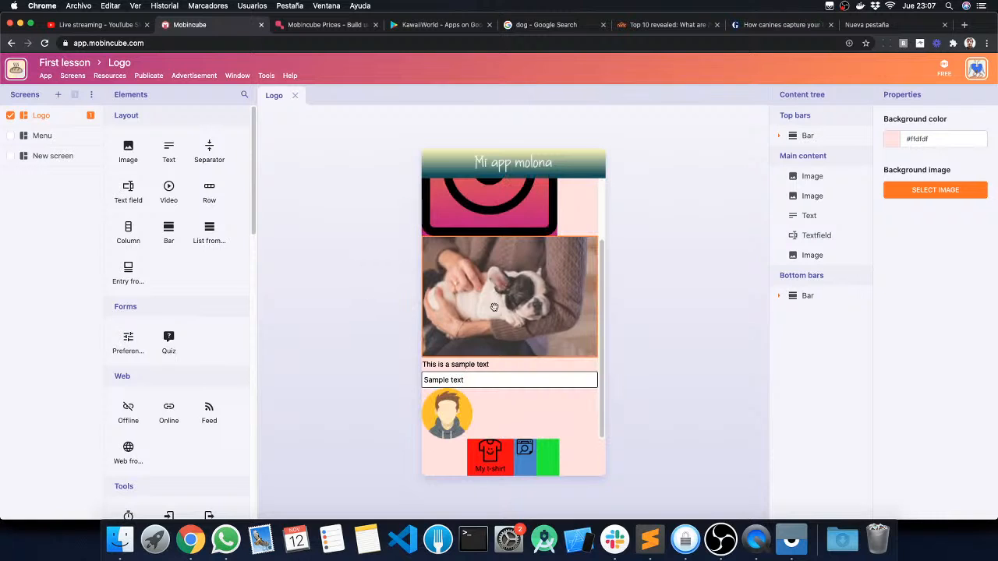
left_click(779, 296)
left_click(790, 316)
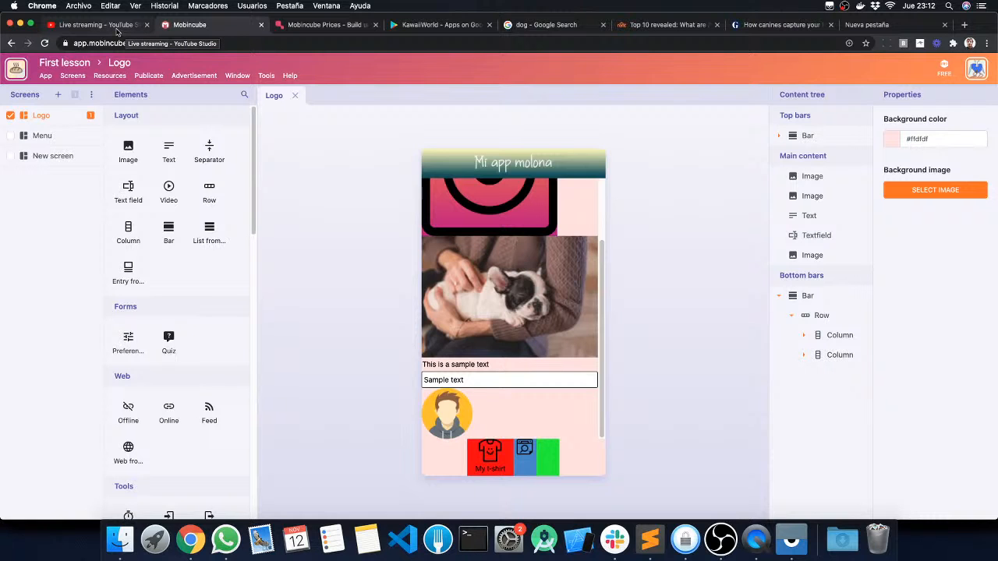
Step: Switch to YouTube Studio and end the live stream
left_click(93, 24)
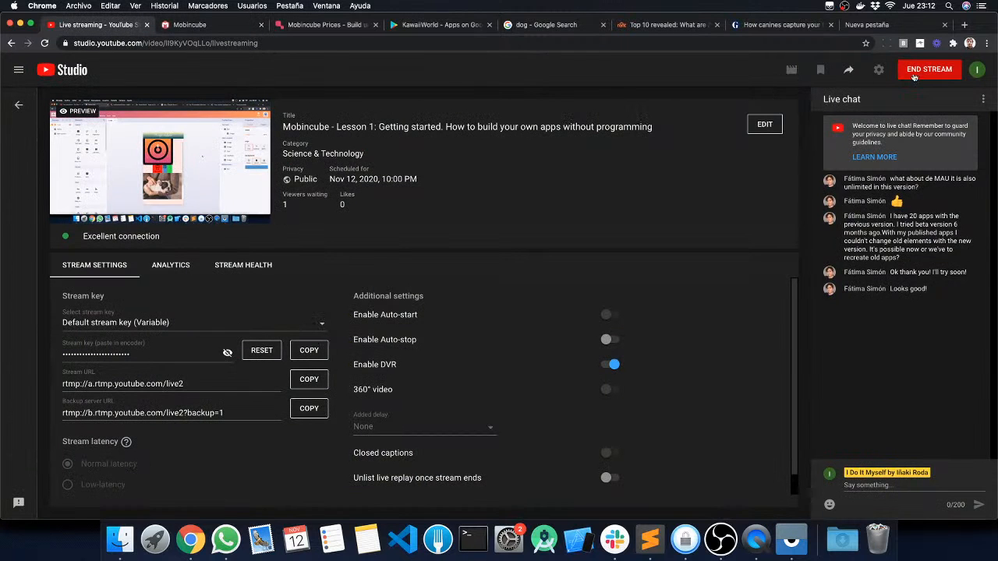
left_click(926, 71)
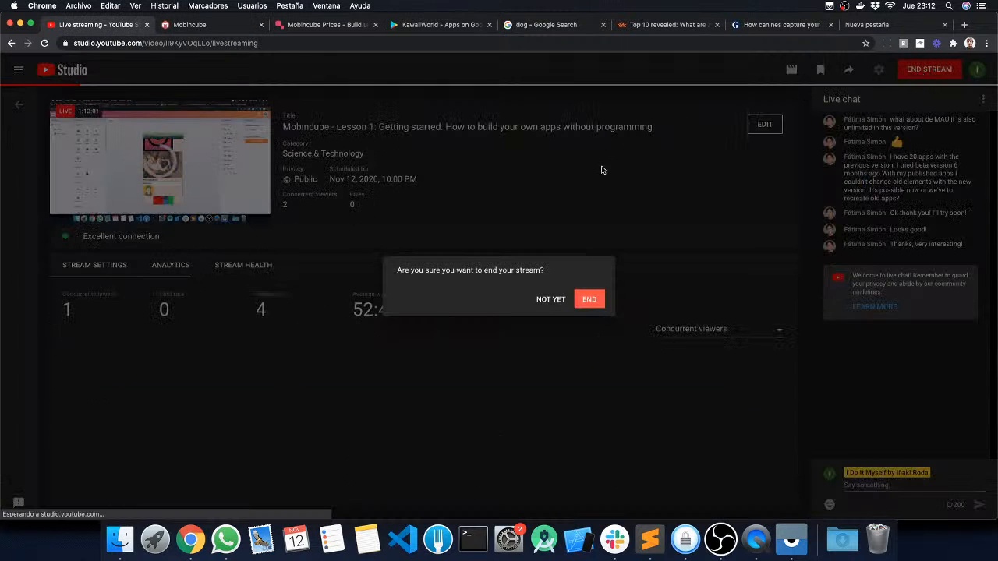